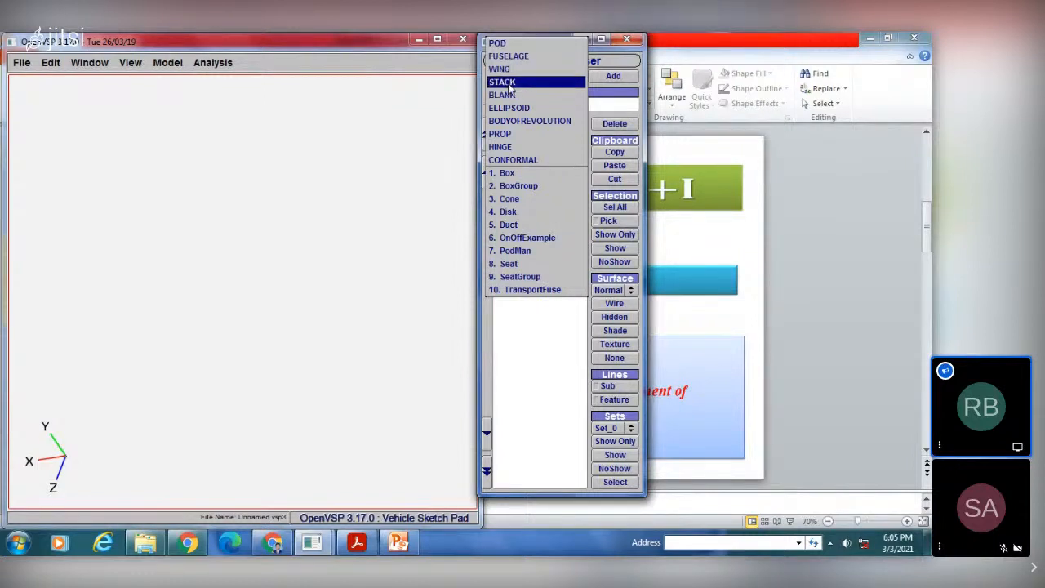
Step: Add a STACK component to the empty vehicle
click(498, 43)
click(519, 78)
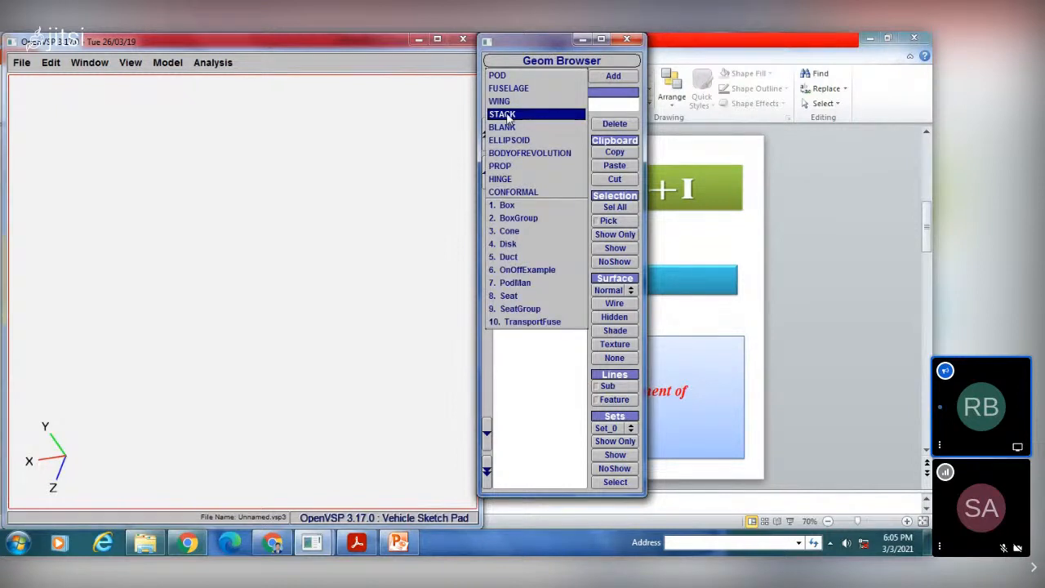
click(508, 115)
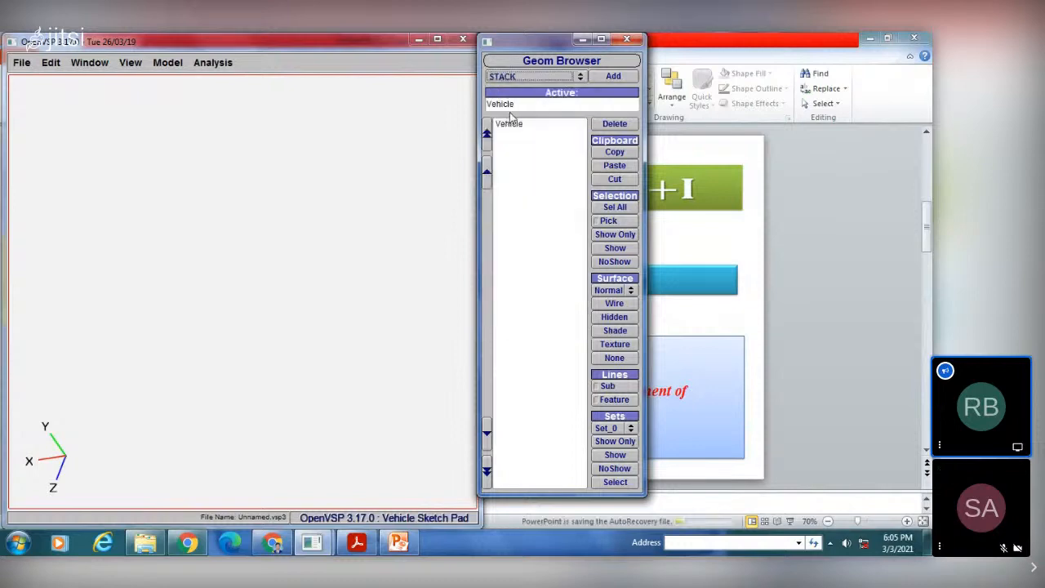
click(618, 79)
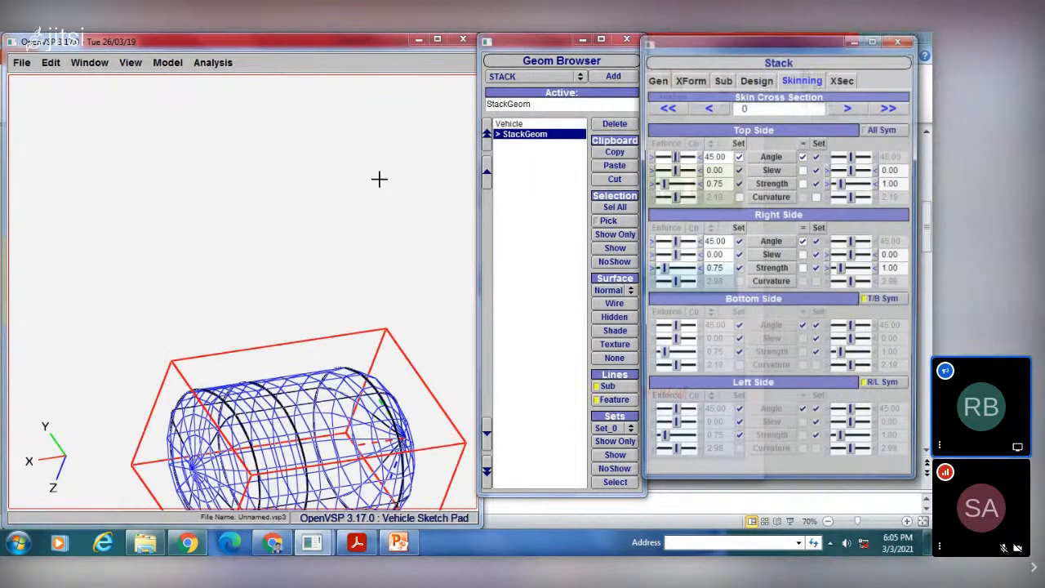
Step: Add a FUSELAGE component as a child of the stack
drag(380, 179, 325, 229)
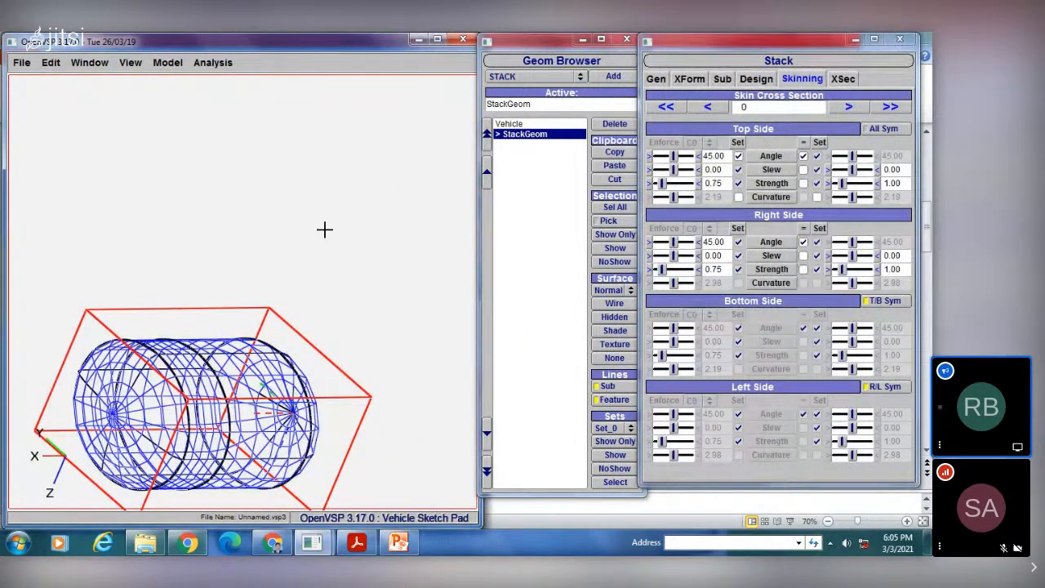
drag(325, 229, 249, 228)
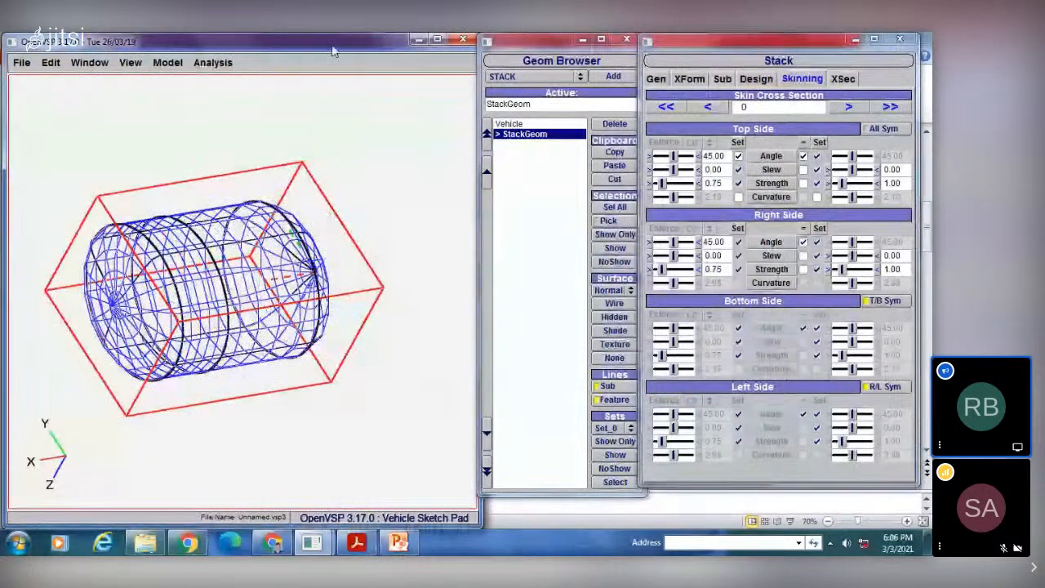
drag(332, 52, 345, 68)
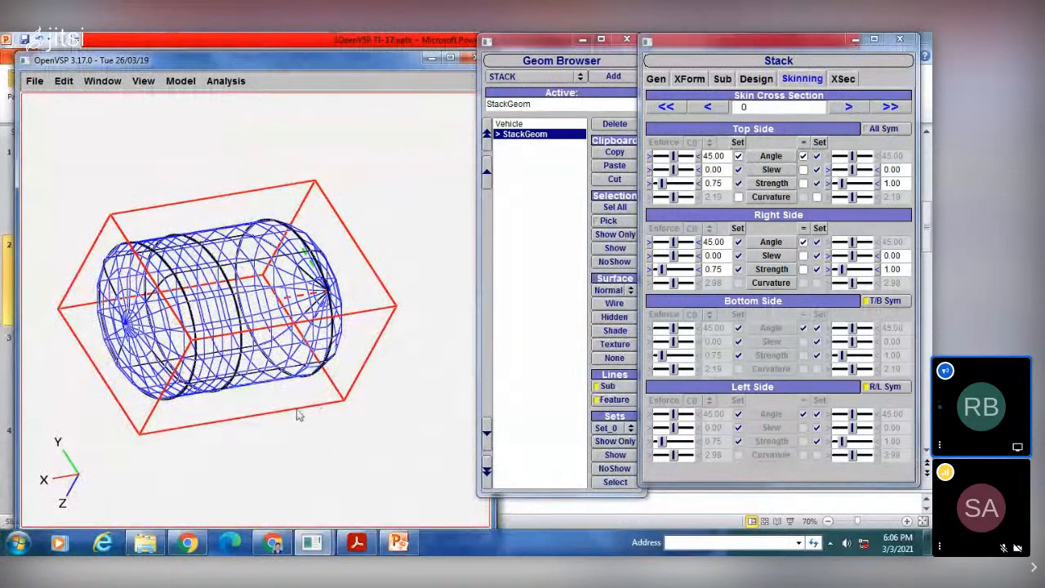
right_drag(292, 378, 318, 345)
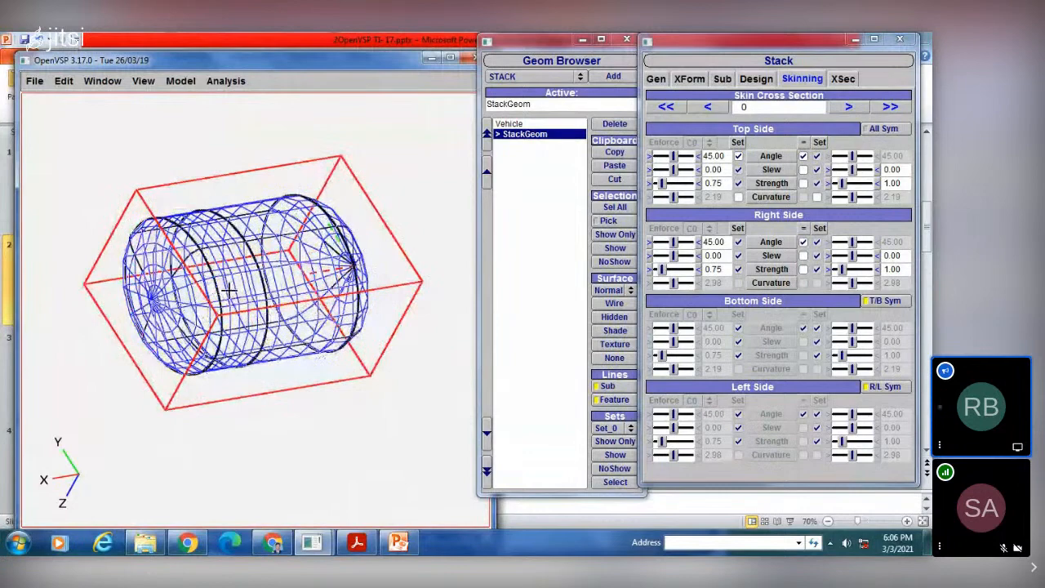
drag(229, 292, 222, 299)
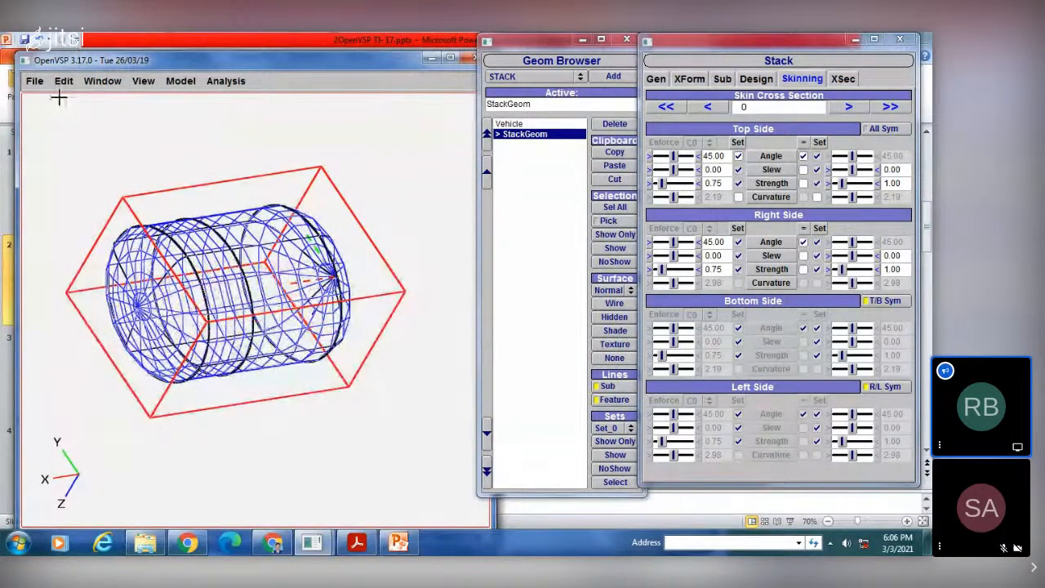
click(529, 79)
click(523, 50)
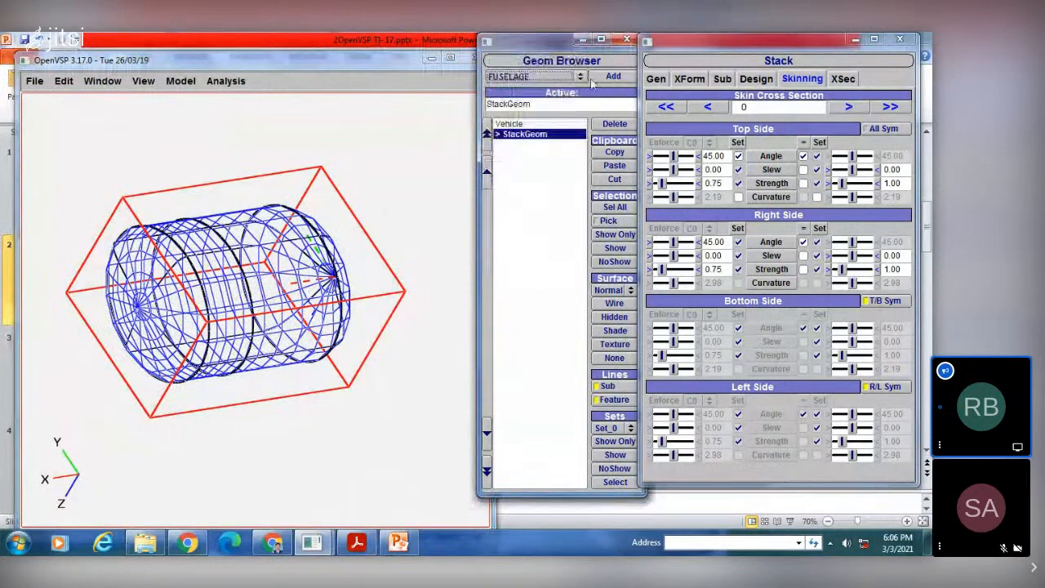
click(611, 76)
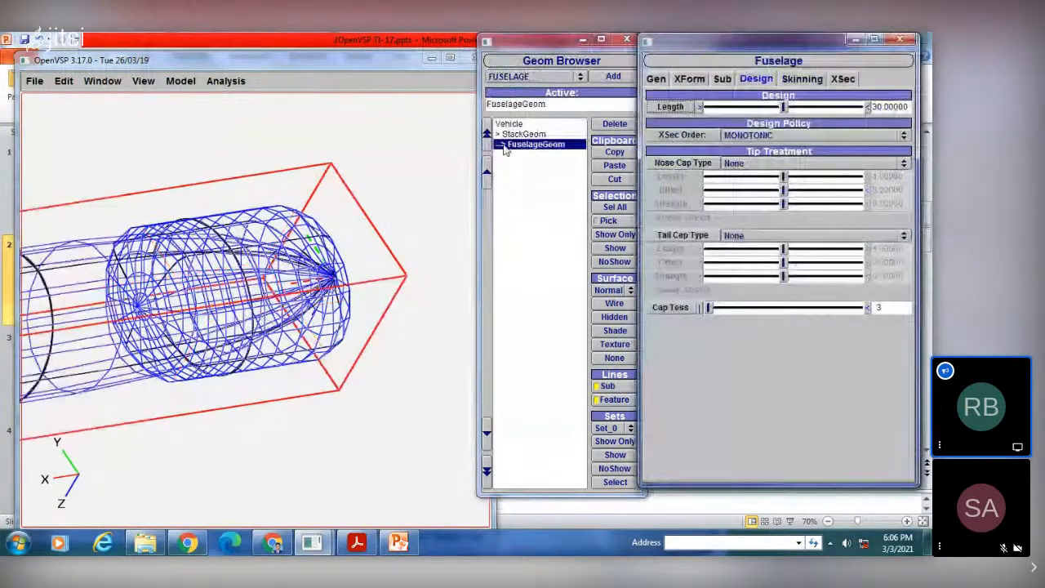
click(534, 76)
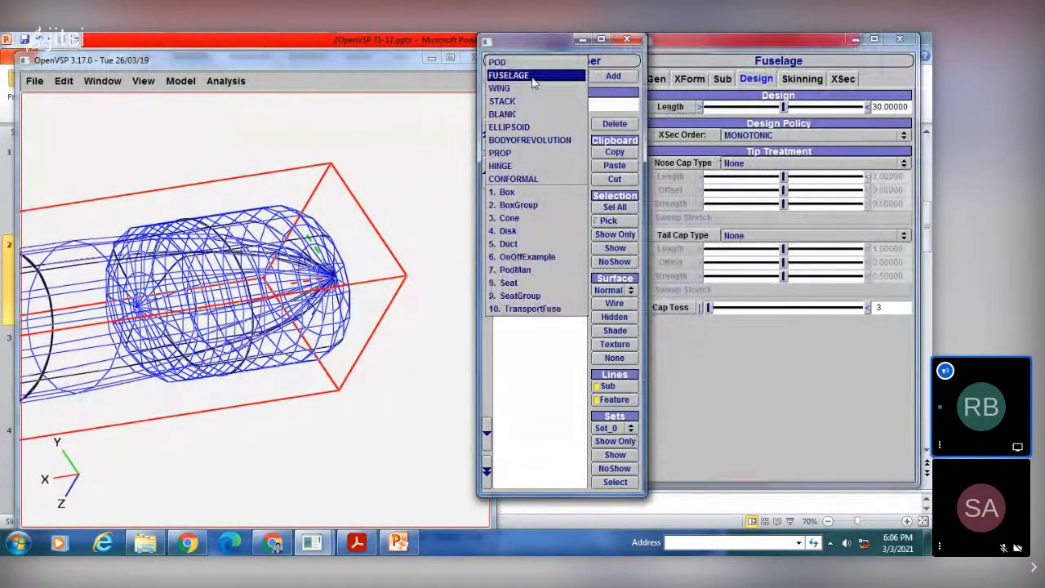
click(522, 75)
click(612, 77)
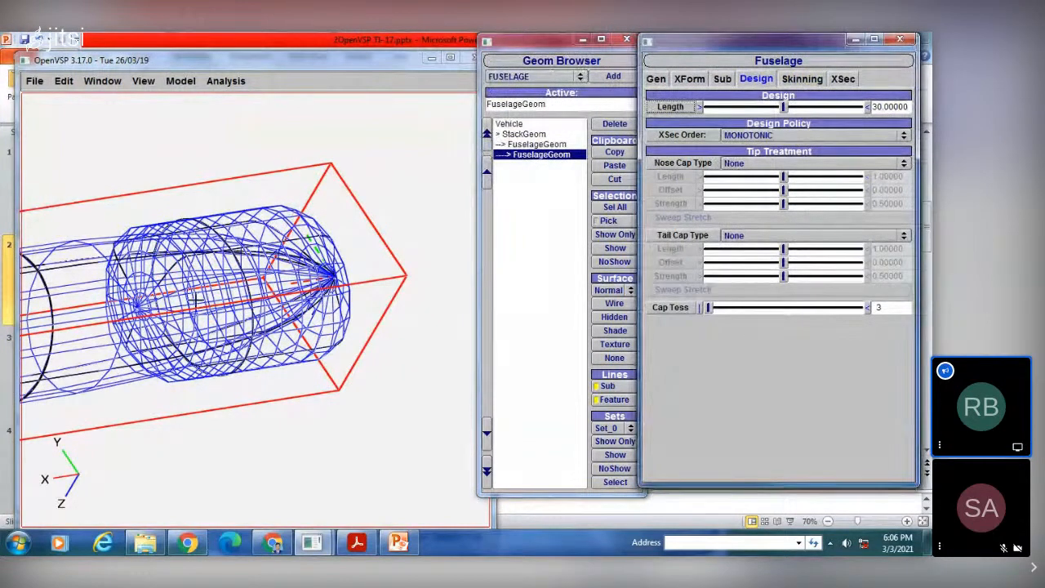
click(614, 123)
Step: Add a WING component at the top level of the vehicle
click(539, 75)
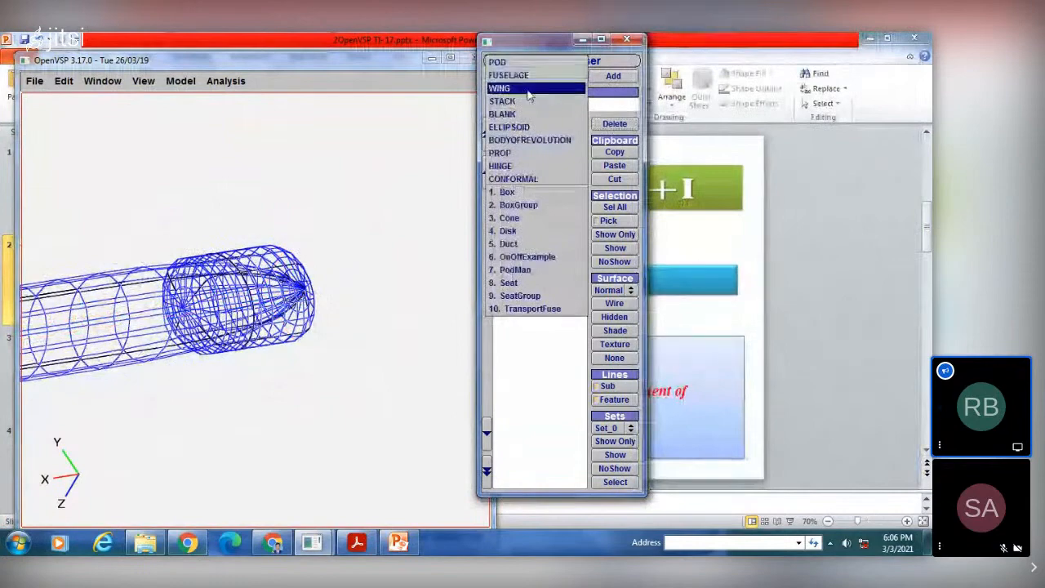
click(500, 88)
click(613, 76)
Step: Move the wing back along the fuselage by setting its X location to 15
right_drag(266, 270, 312, 231)
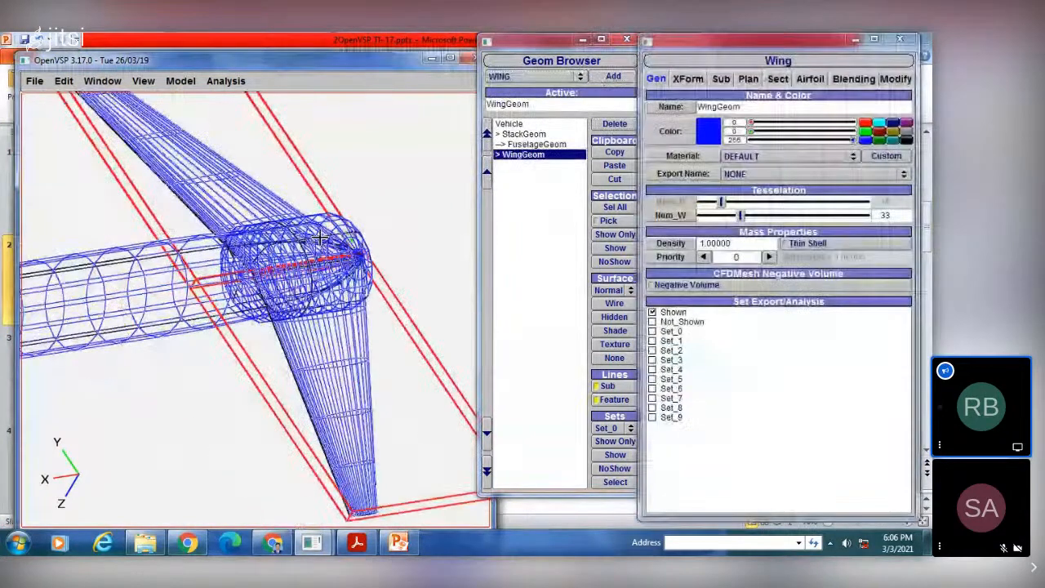
scroll(312, 231, down, 3)
drag(313, 231, 210, 303)
right_drag(211, 303, 329, 267)
scroll(329, 267, down, 3)
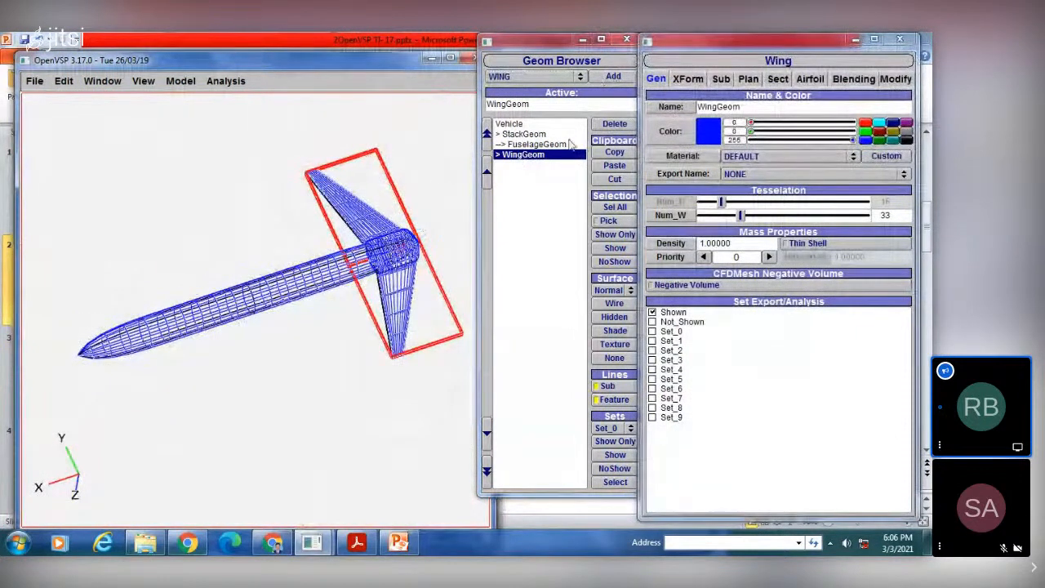
click(688, 79)
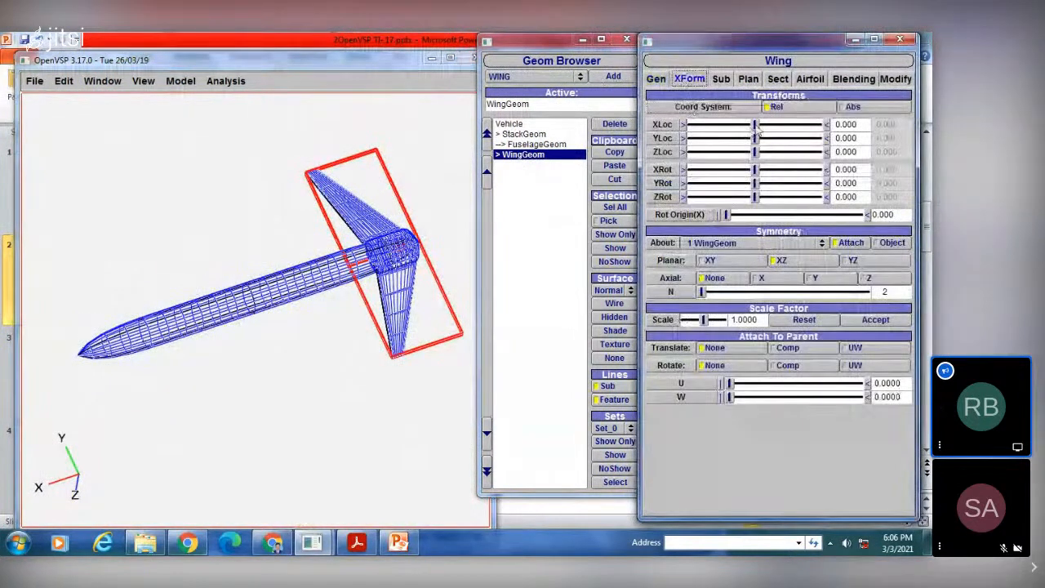
drag(752, 126, 727, 139)
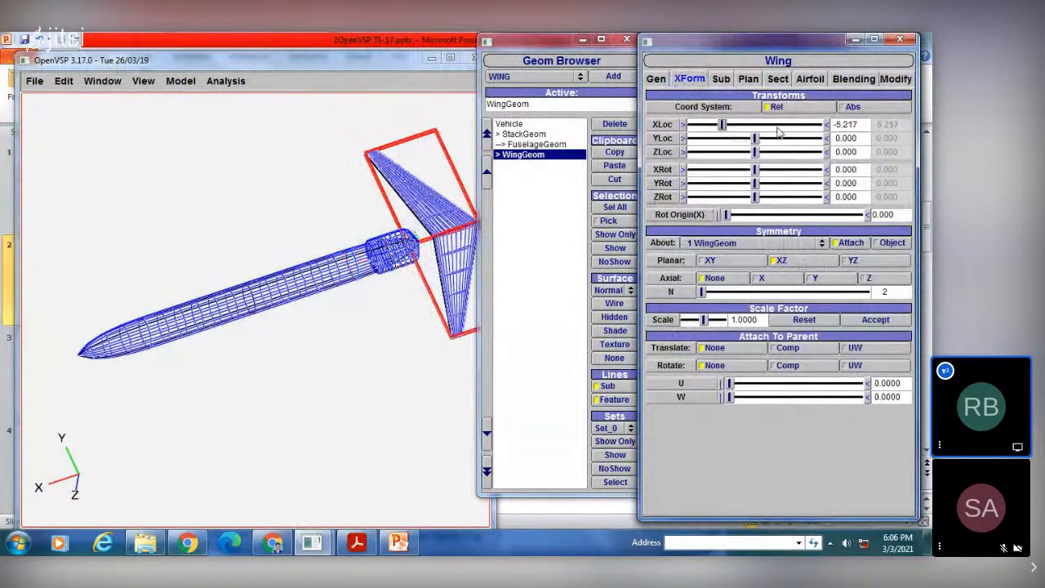
click(814, 124)
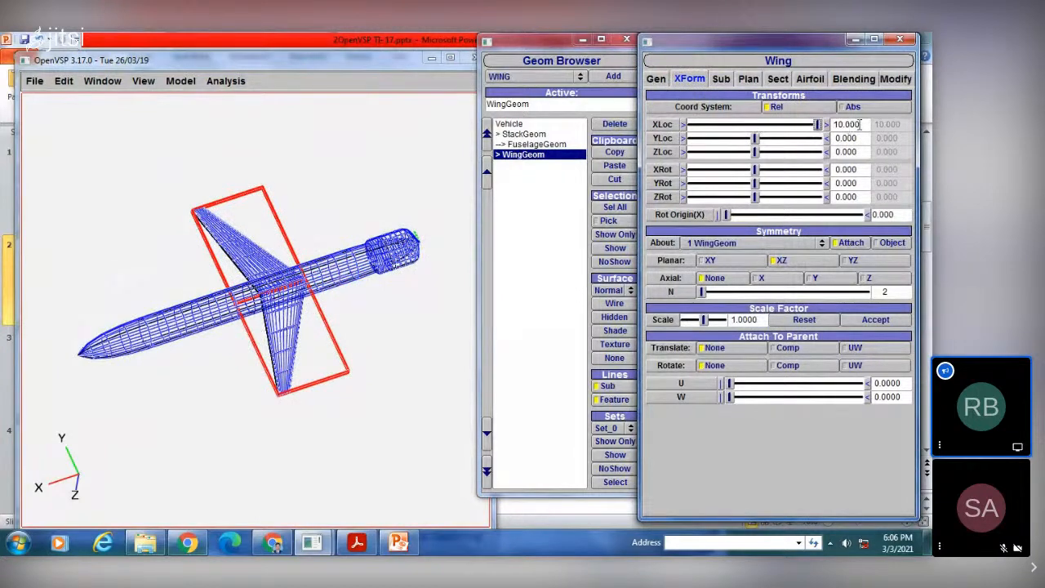
drag(859, 124, 804, 131)
text(15)
key(Return)
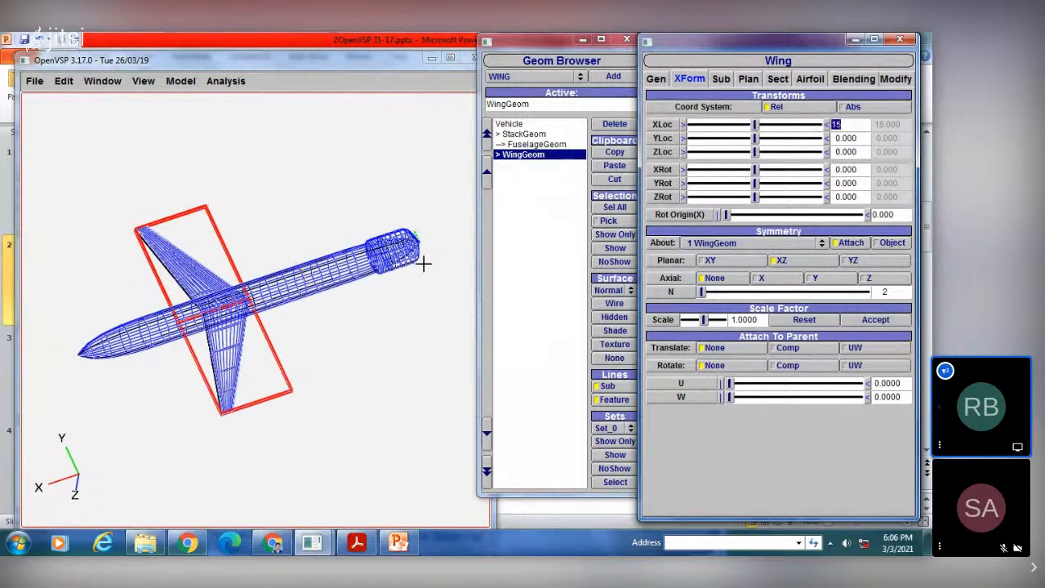
Step: Reposition the stack onto one side of the wing, with X location about 15.87 and Y location about 4.78
drag(326, 277, 268, 365)
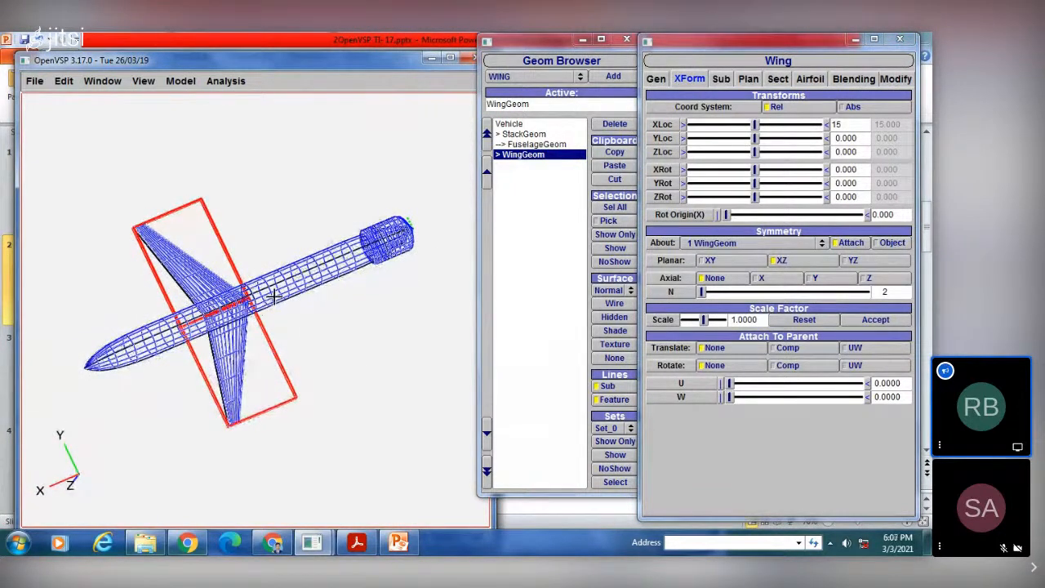
drag(334, 317, 333, 171)
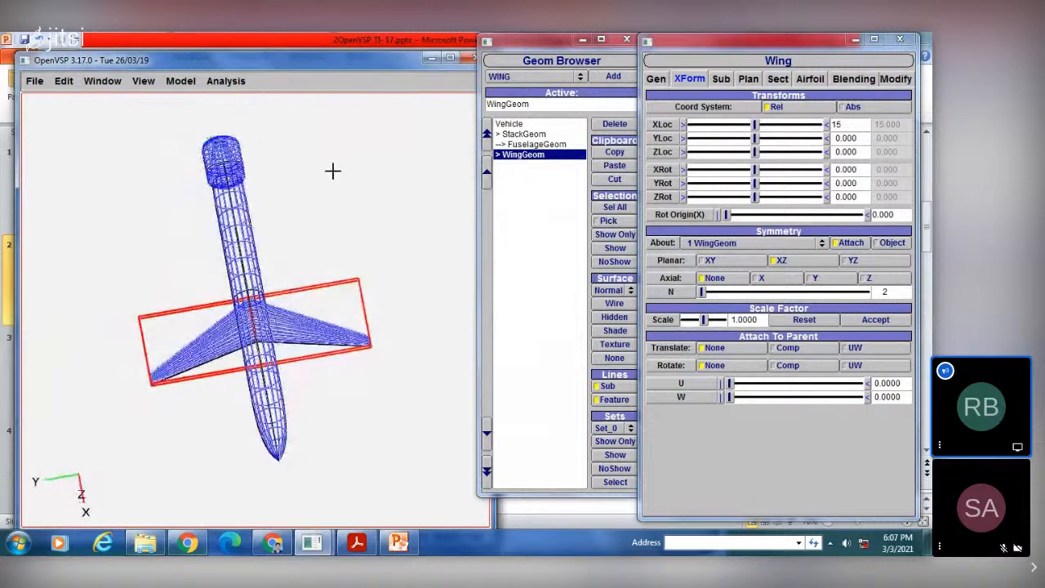
click(523, 135)
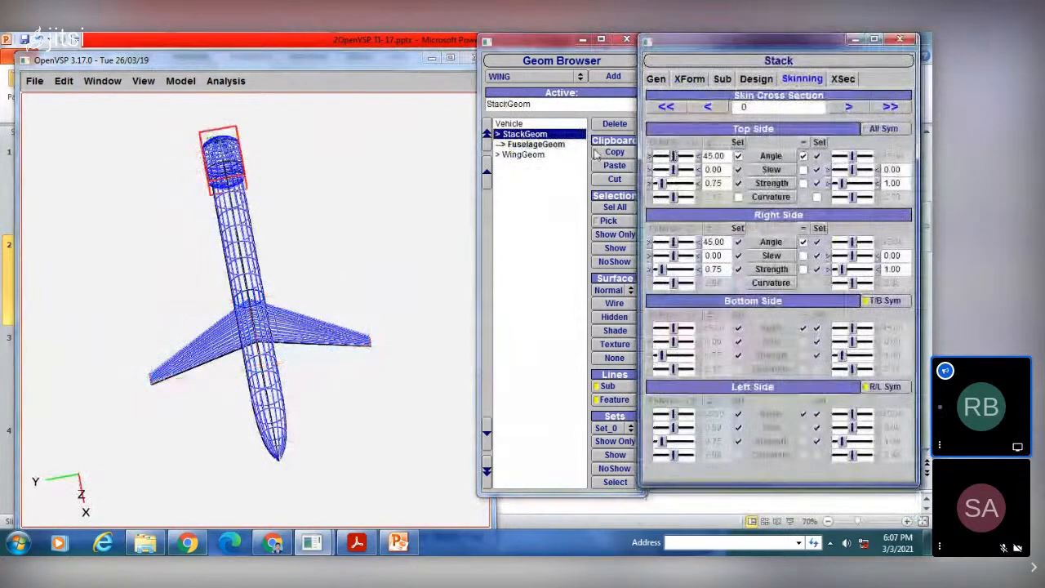
click(689, 79)
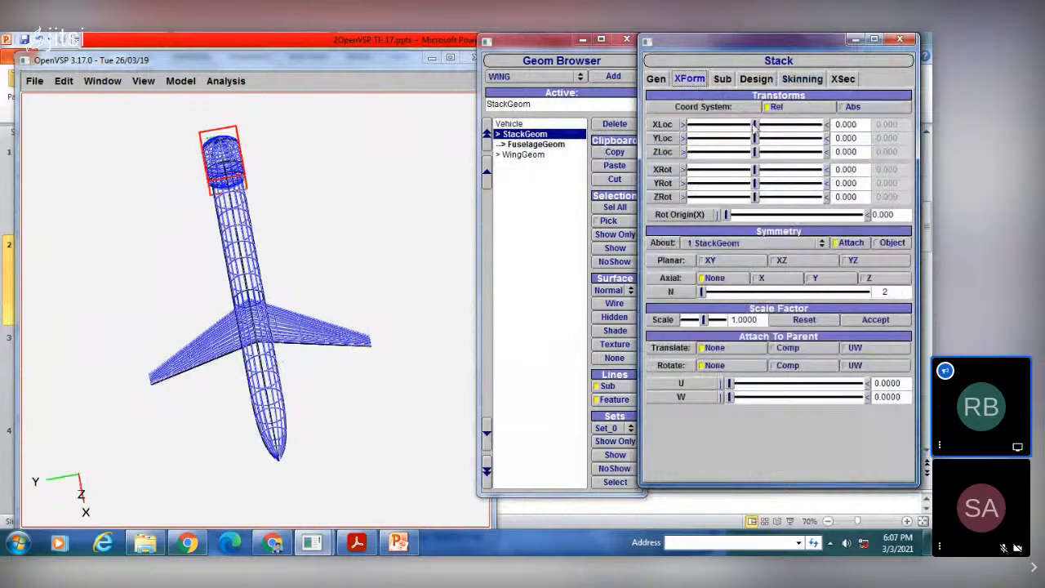
drag(755, 124, 837, 123)
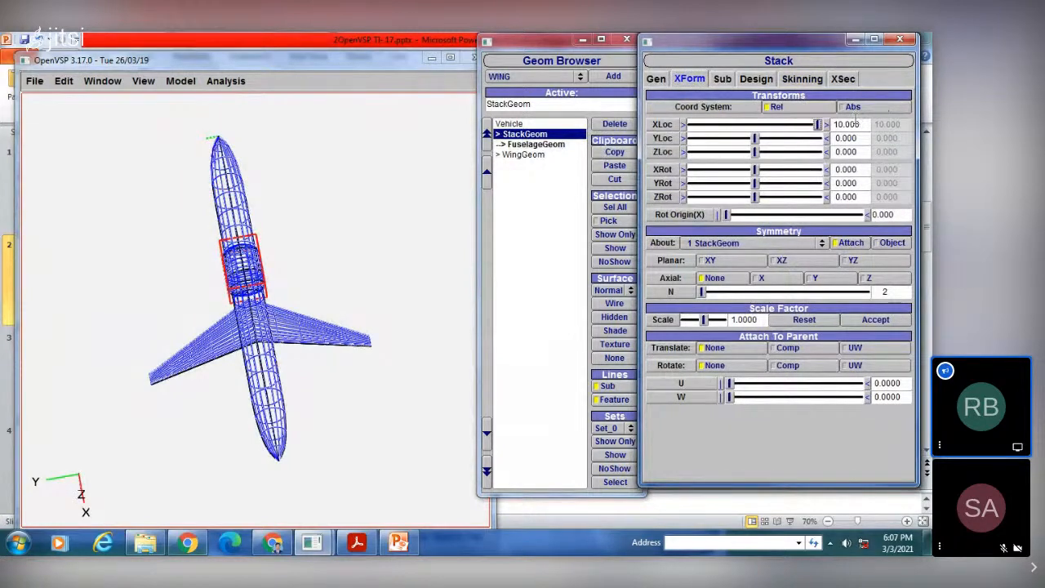
drag(855, 124, 821, 133)
text(15)
key(Return)
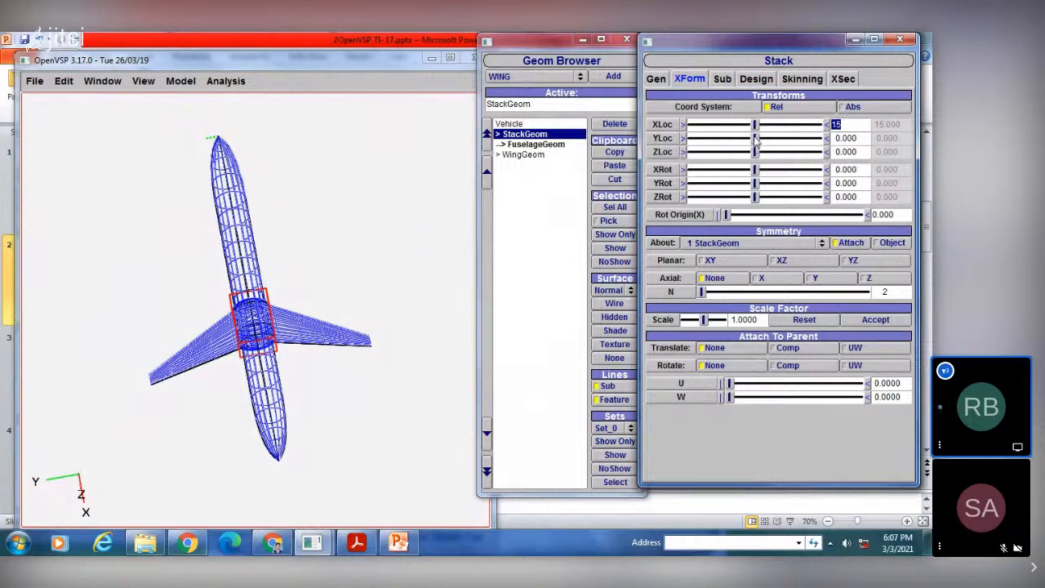
mouse_move(755, 139)
mouse_down()
mouse_move(786, 140)
mouse_move(760, 124)
mouse_up()
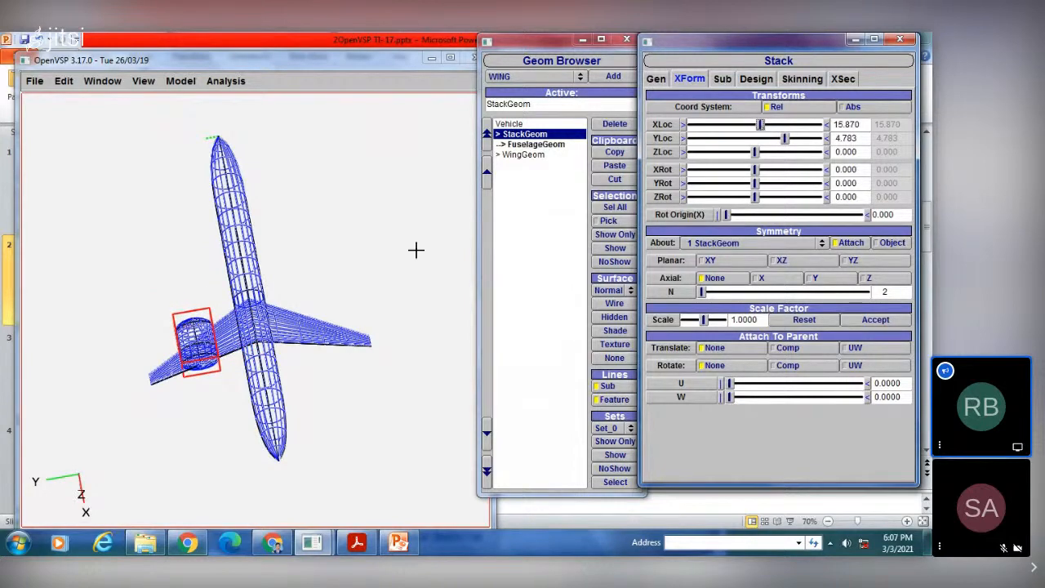
Step: Recolor the stack dark red, with RGB values 128, 0, 0
drag(416, 250, 261, 346)
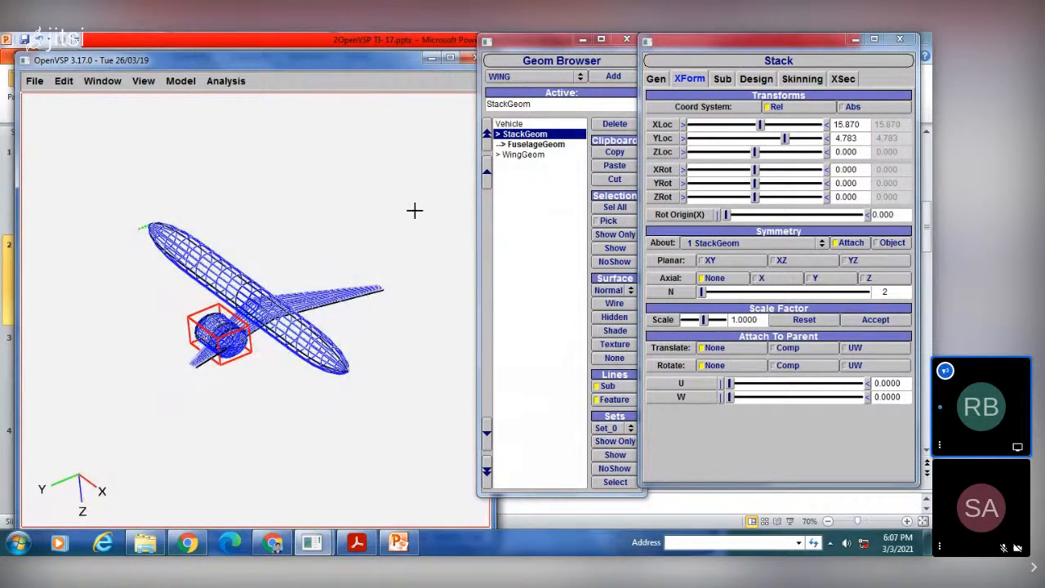
scroll(234, 350, up, 3)
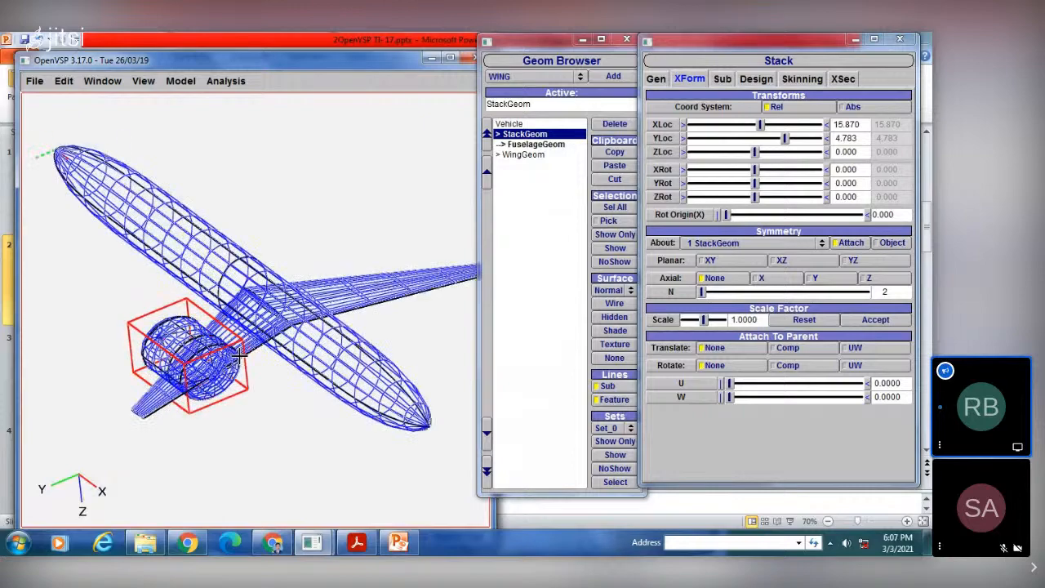
scroll(239, 352, up, 3)
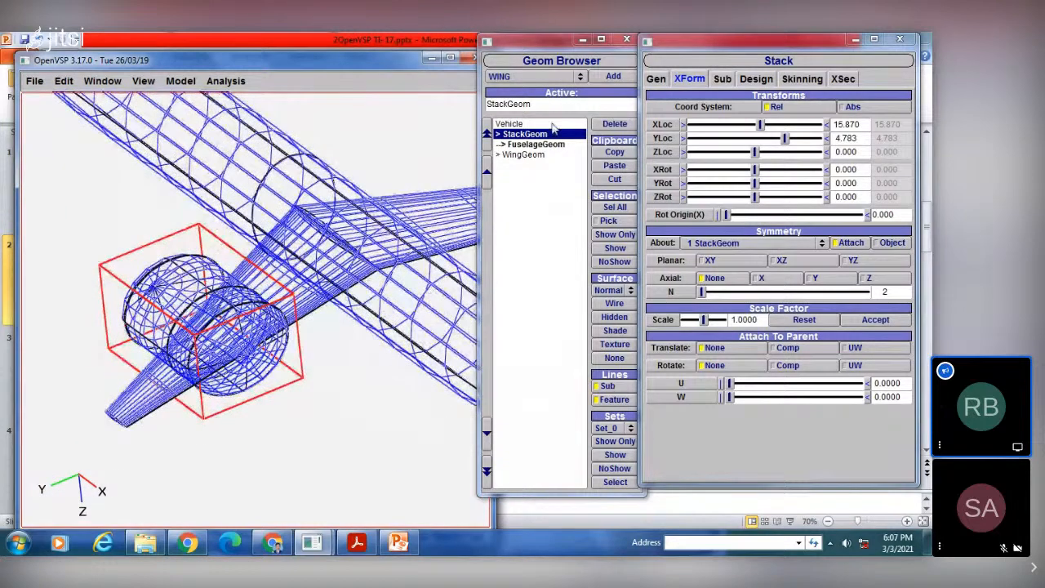
click(723, 78)
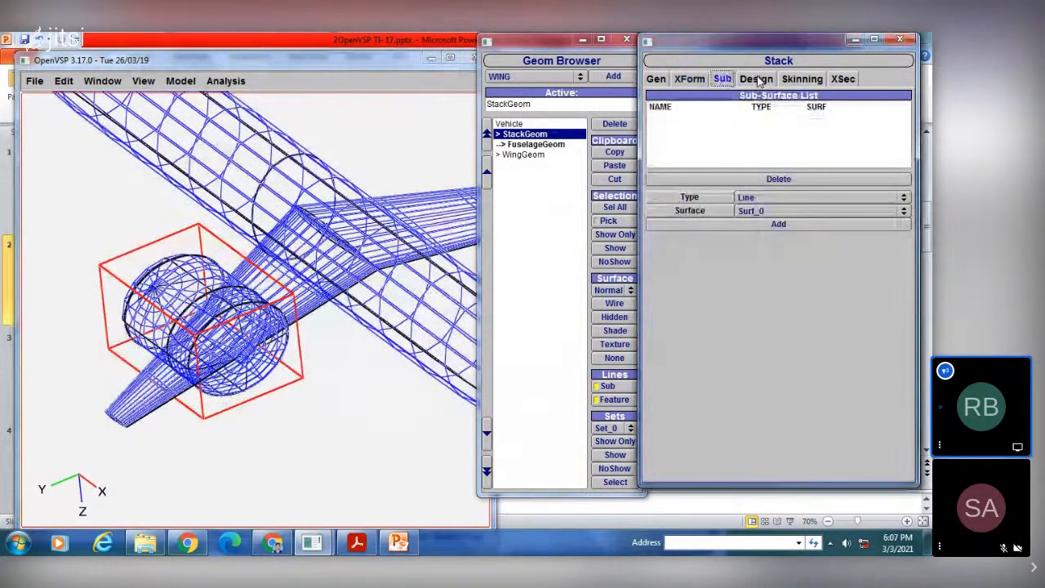
click(756, 79)
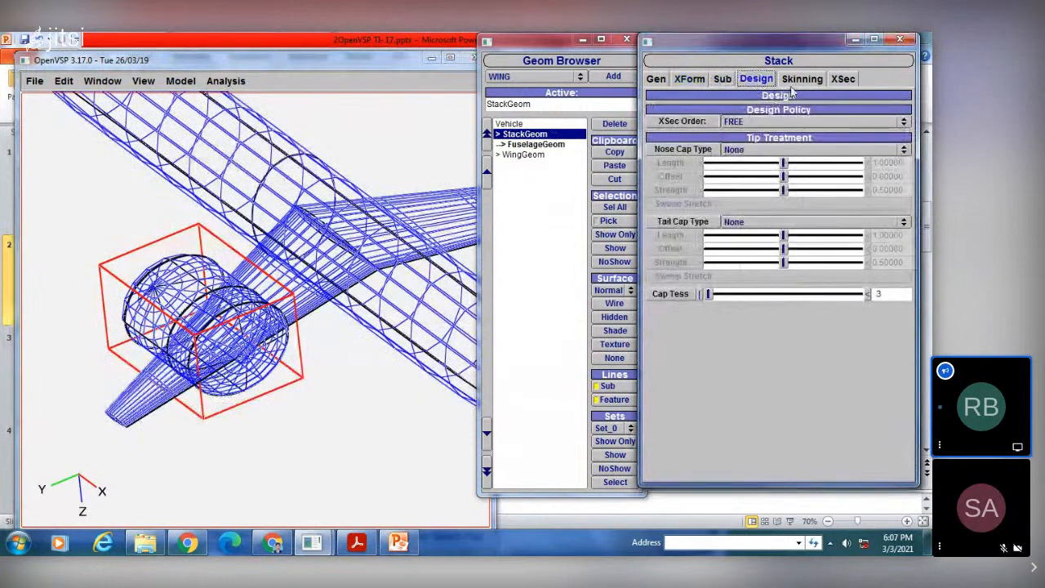
click(658, 78)
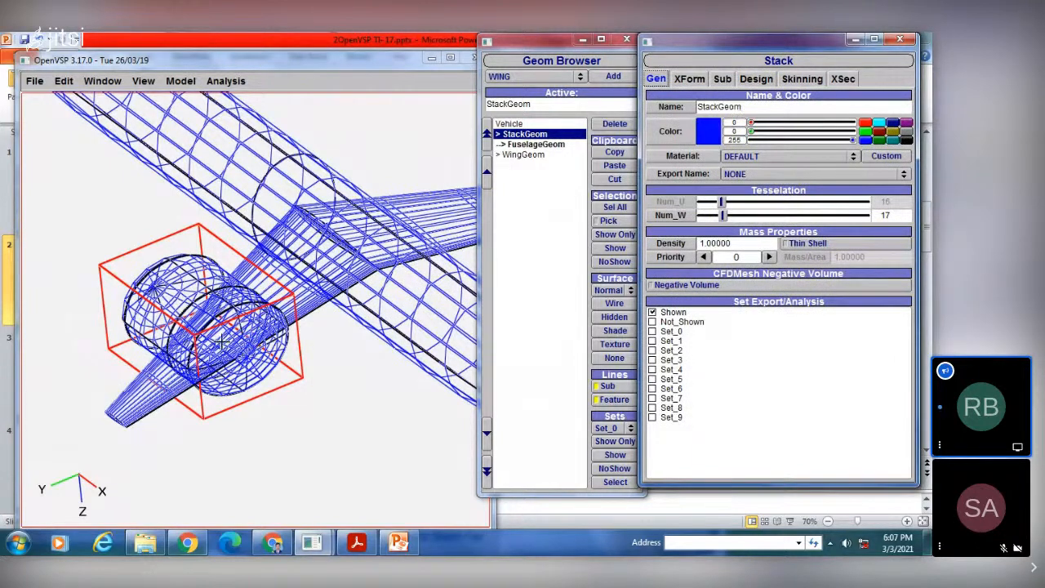
click(865, 124)
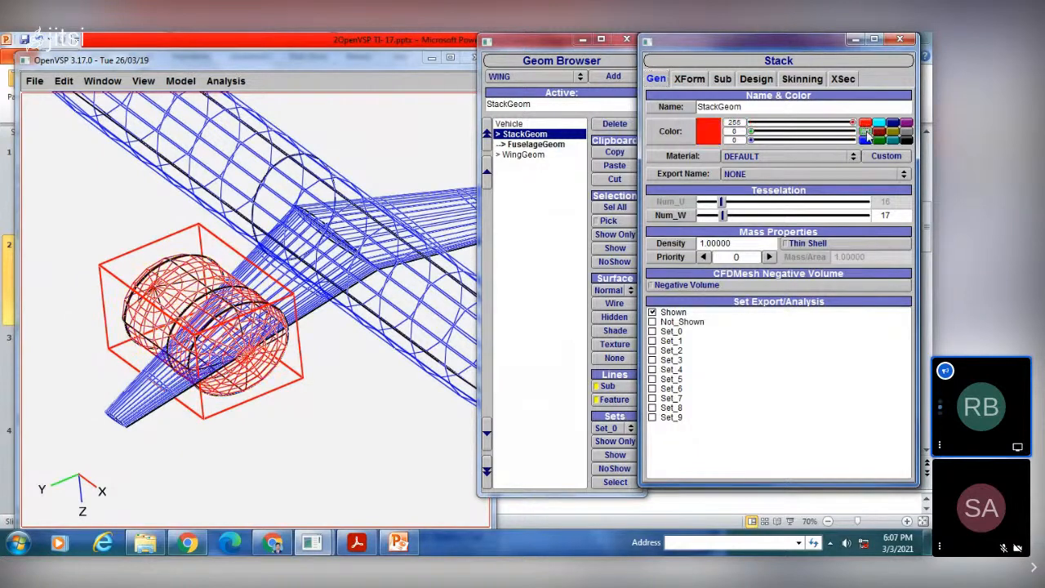
click(866, 133)
click(878, 132)
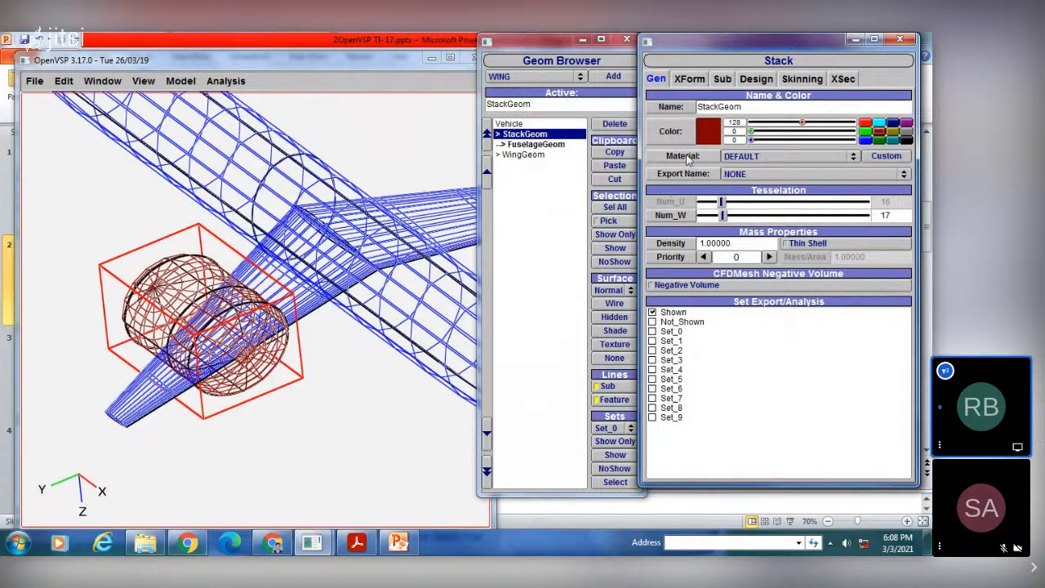
Step: Set the stack's material to White Rubber and display the stack with shaded surfaces
click(757, 157)
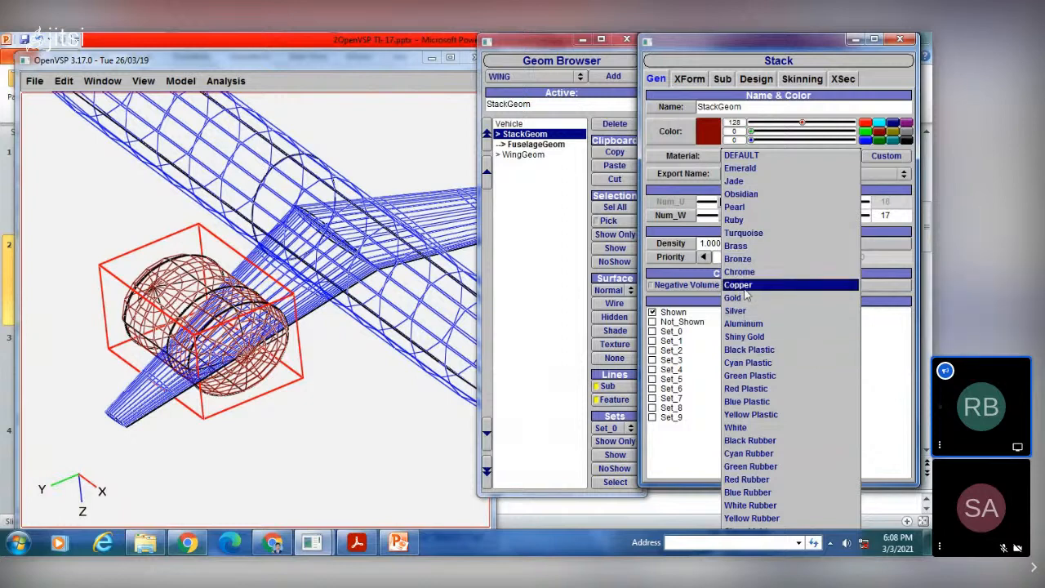
click(749, 505)
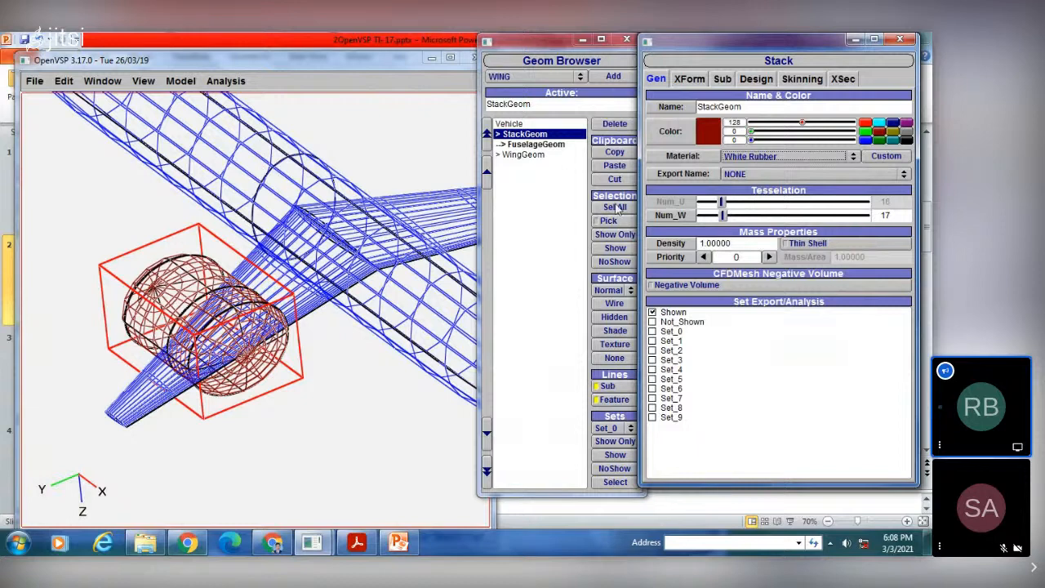
click(615, 330)
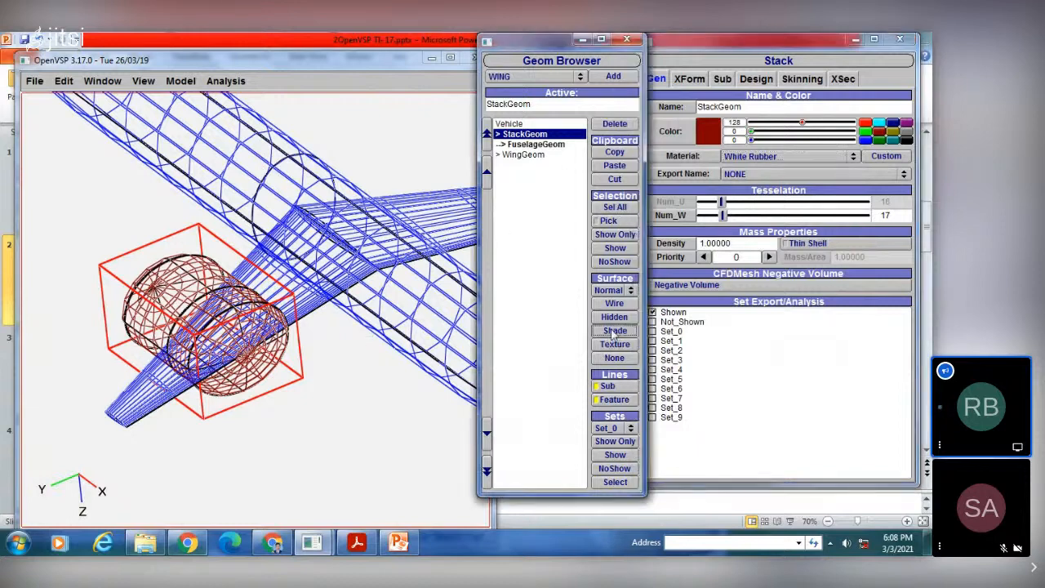
Step: Change the shaded stack's material to Cyan Rubber
click(764, 157)
click(757, 209)
click(759, 155)
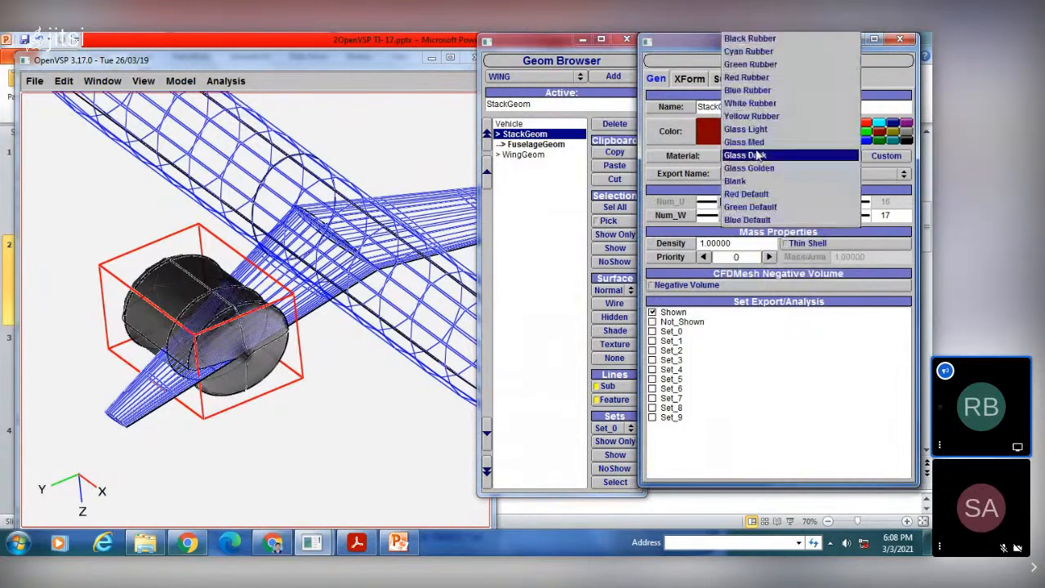
click(755, 53)
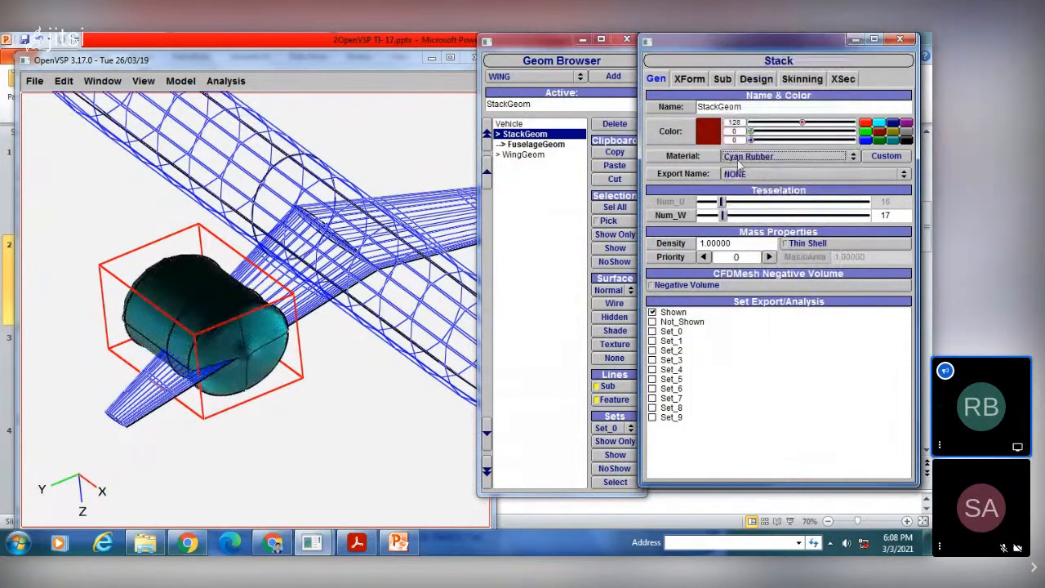
drag(245, 342, 271, 361)
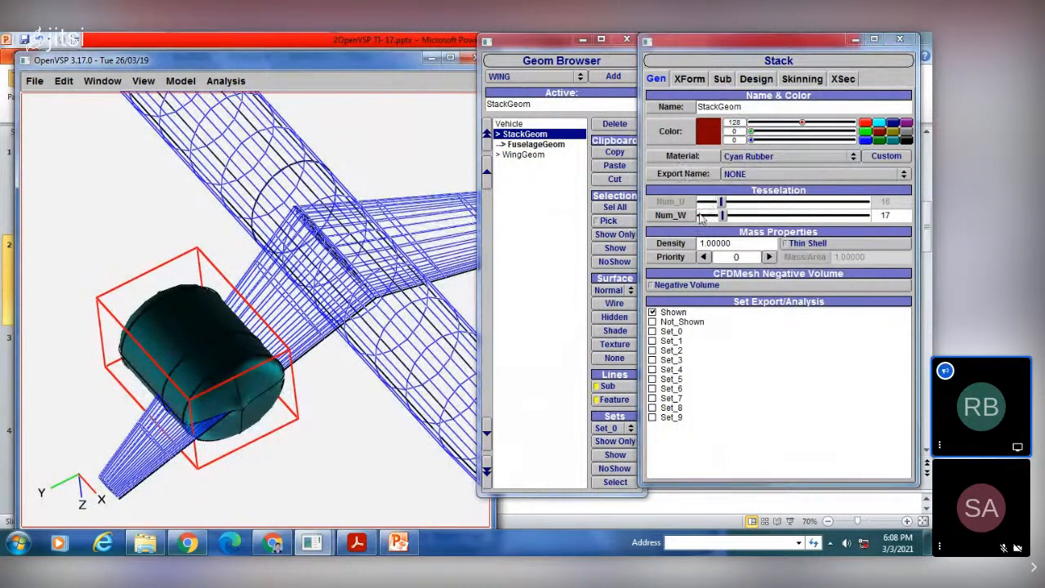
Step: Display the stack as a wireframe and refine its tessellation, setting Num_W to 73
drag(723, 214, 767, 215)
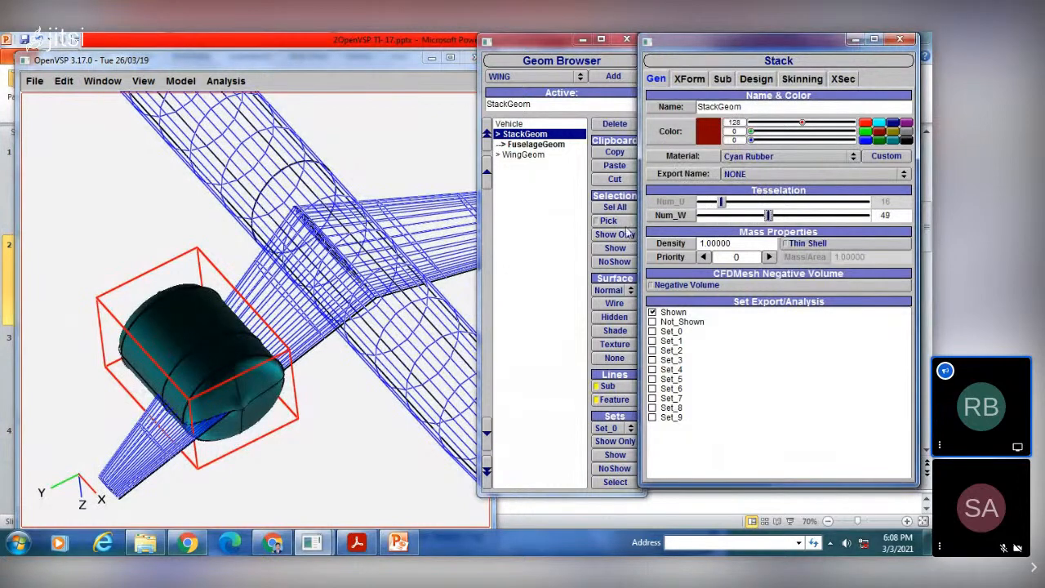
click(615, 304)
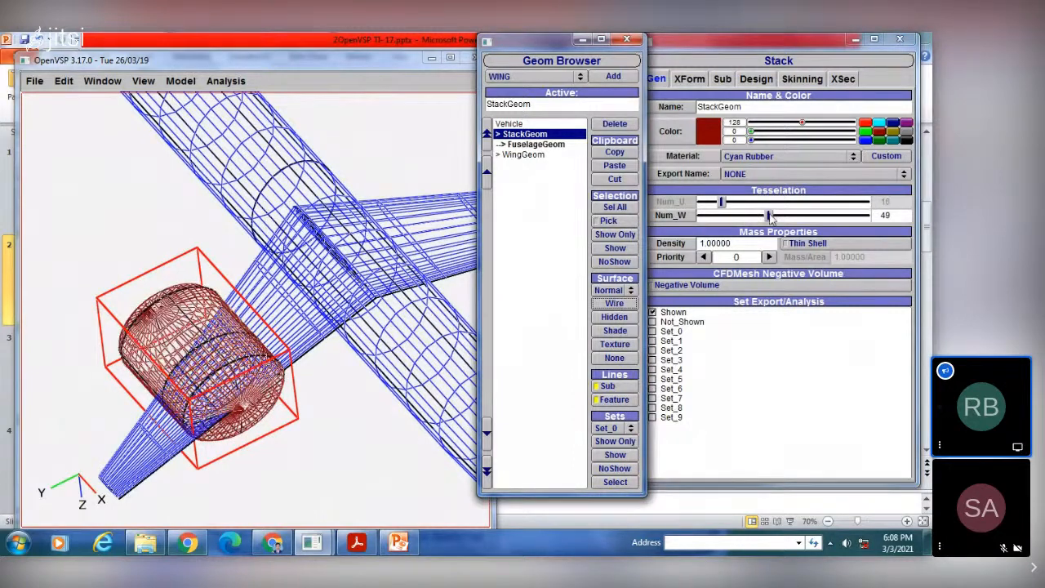
drag(767, 215, 826, 215)
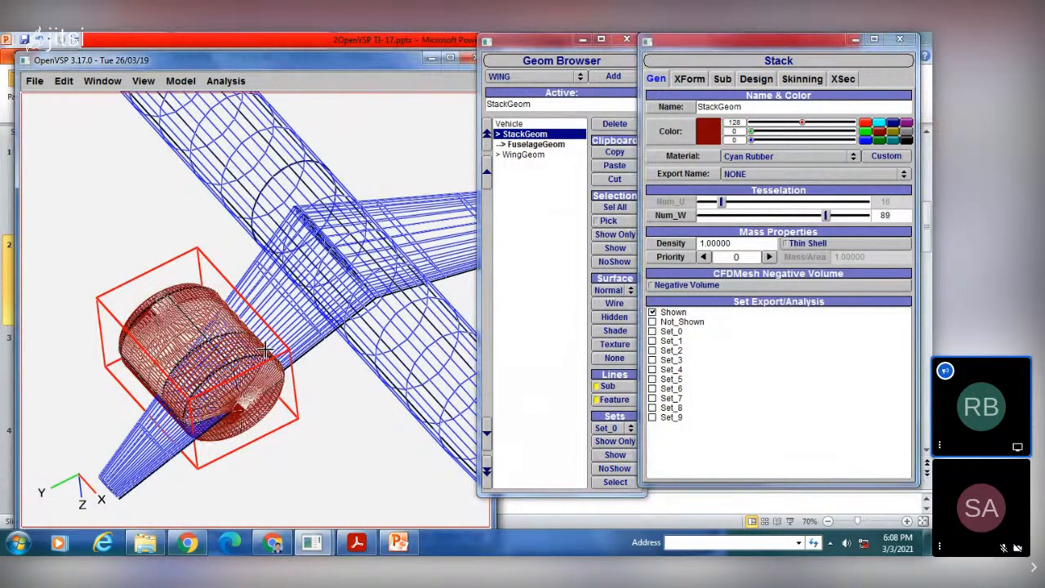
drag(266, 350, 266, 281)
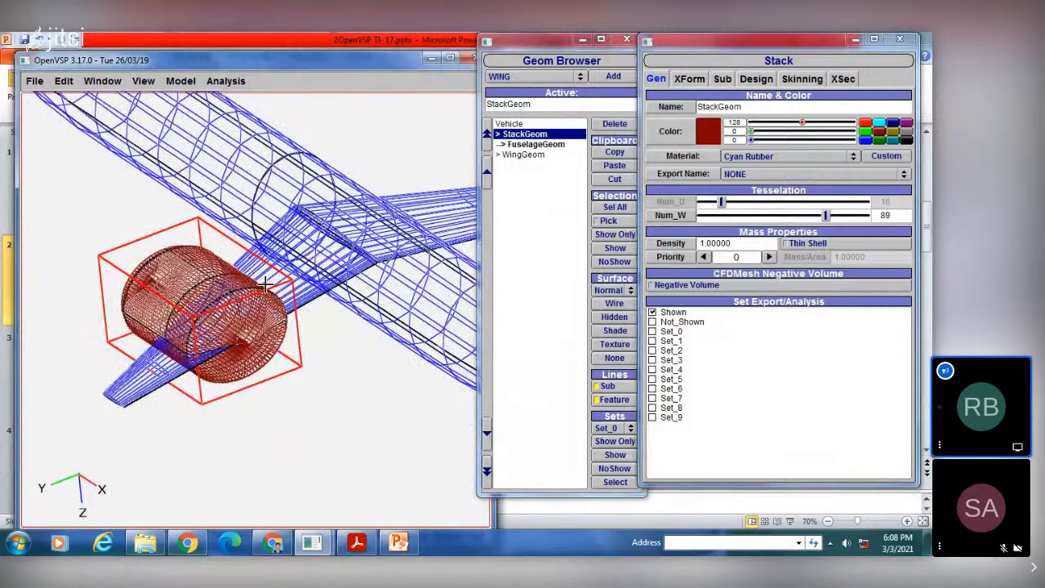
drag(826, 215, 803, 216)
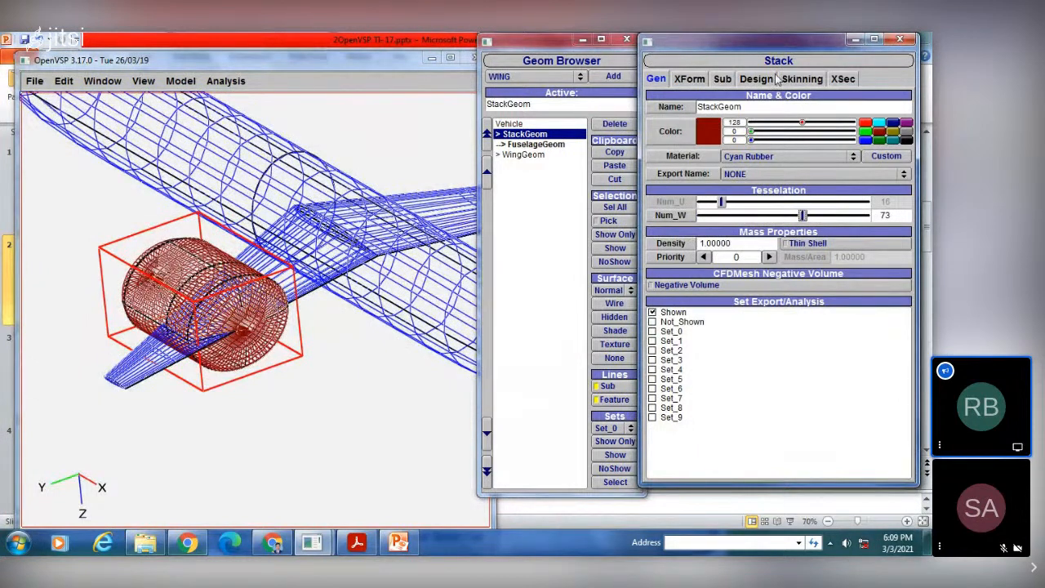
Step: Move the stack ahead of the wing to X location about 12.07, Y location about 5.98 and Z location about -0.65
click(690, 79)
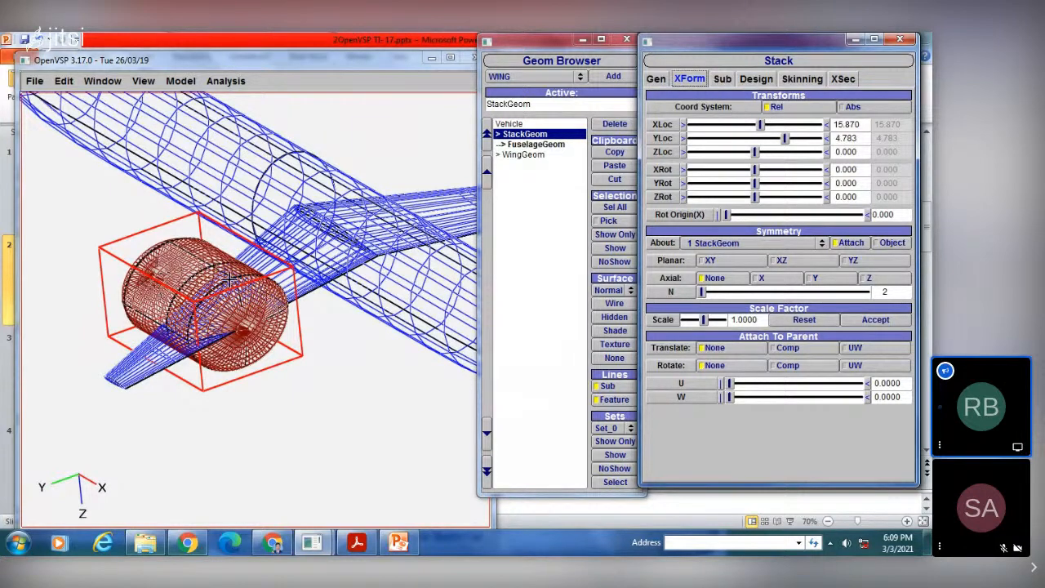
drag(229, 279, 318, 292)
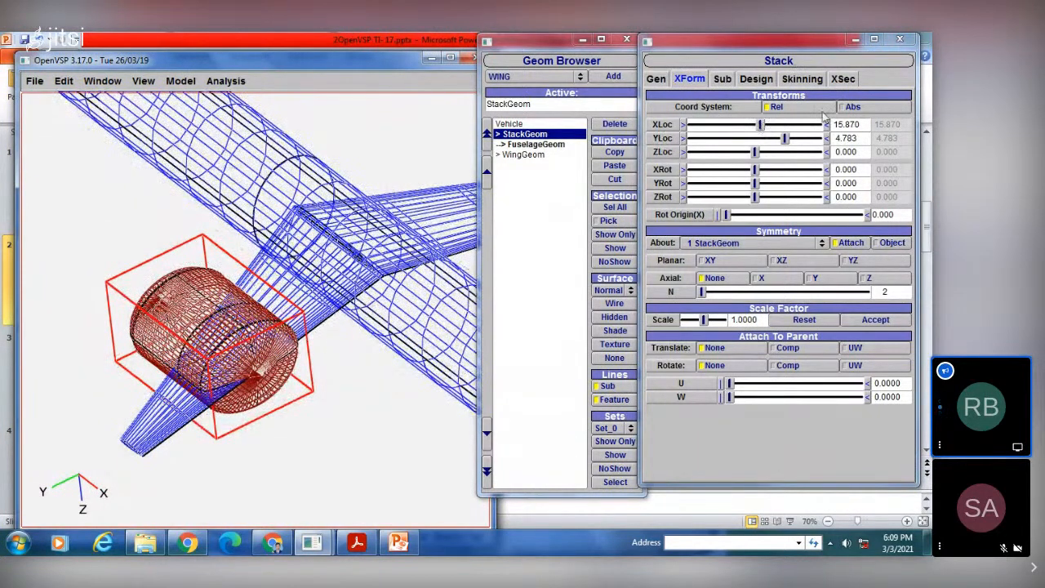
drag(763, 128, 750, 154)
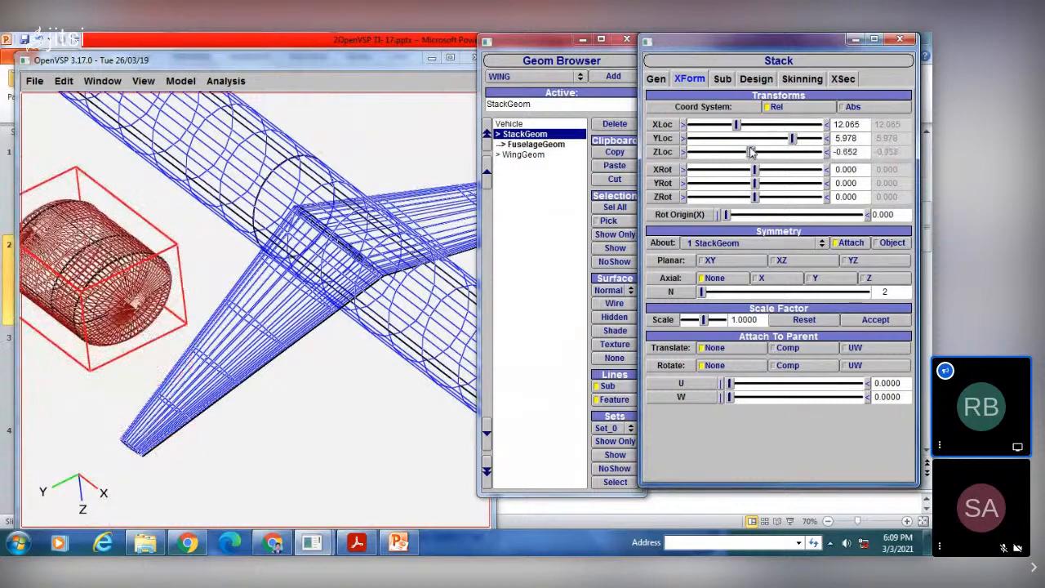
right_drag(250, 308, 250, 243)
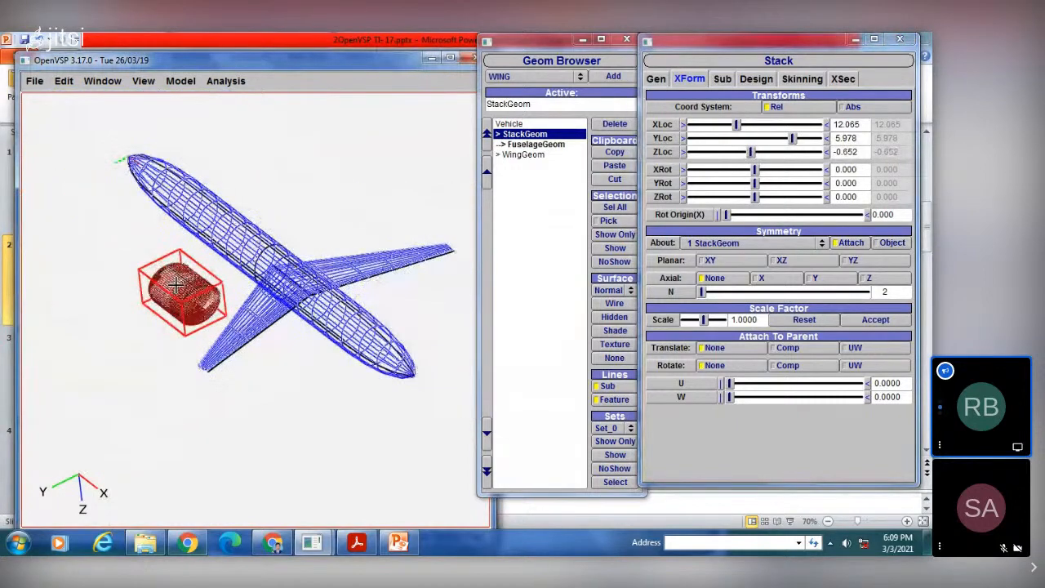
drag(379, 256, 385, 266)
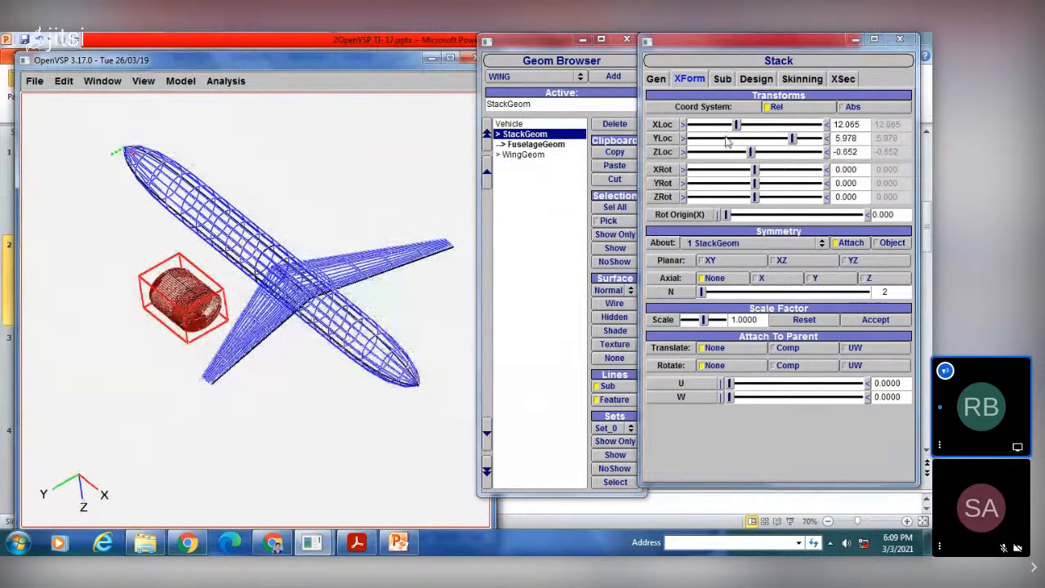
Step: Move the stack across to the opposite wing half, with X location about 16.30 and Y location about -5.11
click(762, 124)
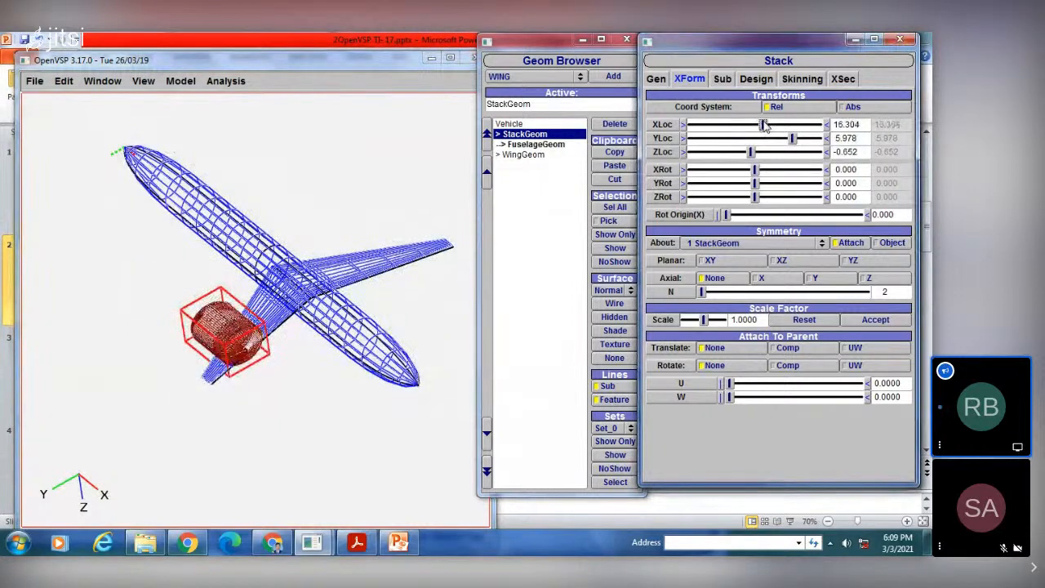
drag(790, 139, 808, 138)
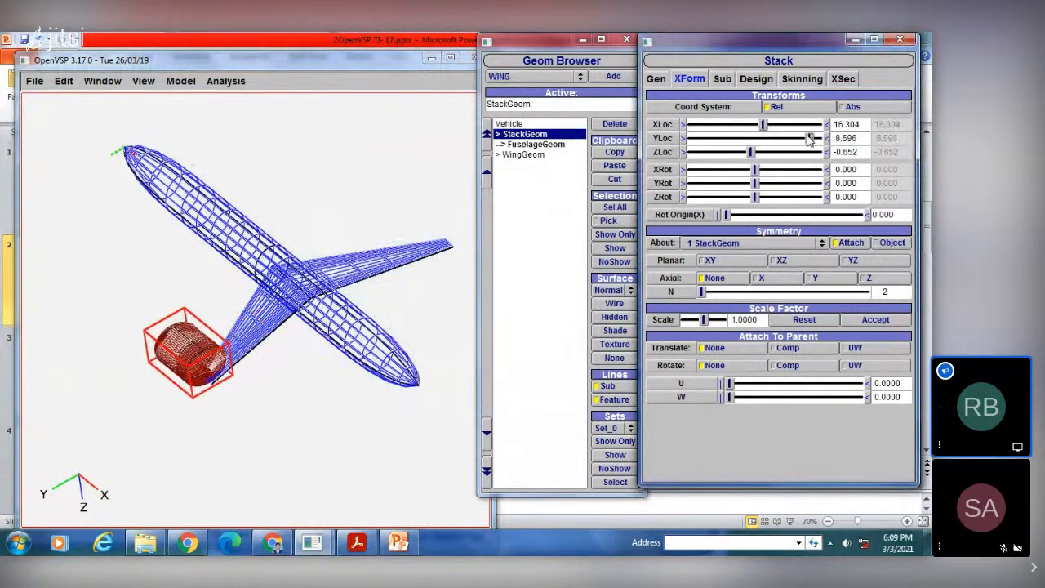
mouse_move(731, 139)
mouse_down()
mouse_move(688, 160)
mouse_move(721, 155)
mouse_up()
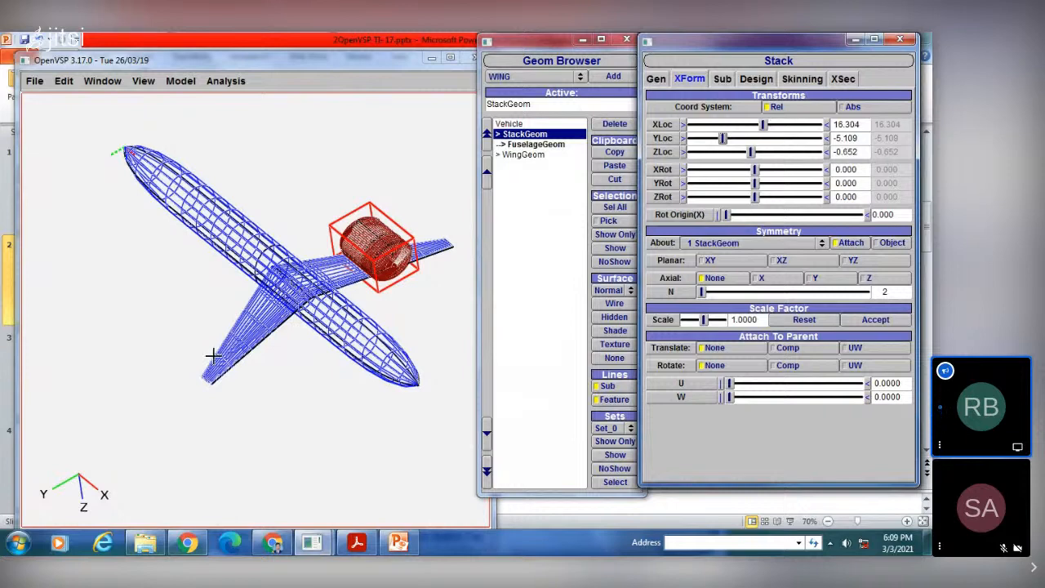
Step: In the front view, fine-tune the stack's position on the wing to X location about 16.52 and Y location about -4.67
drag(365, 276, 356, 236)
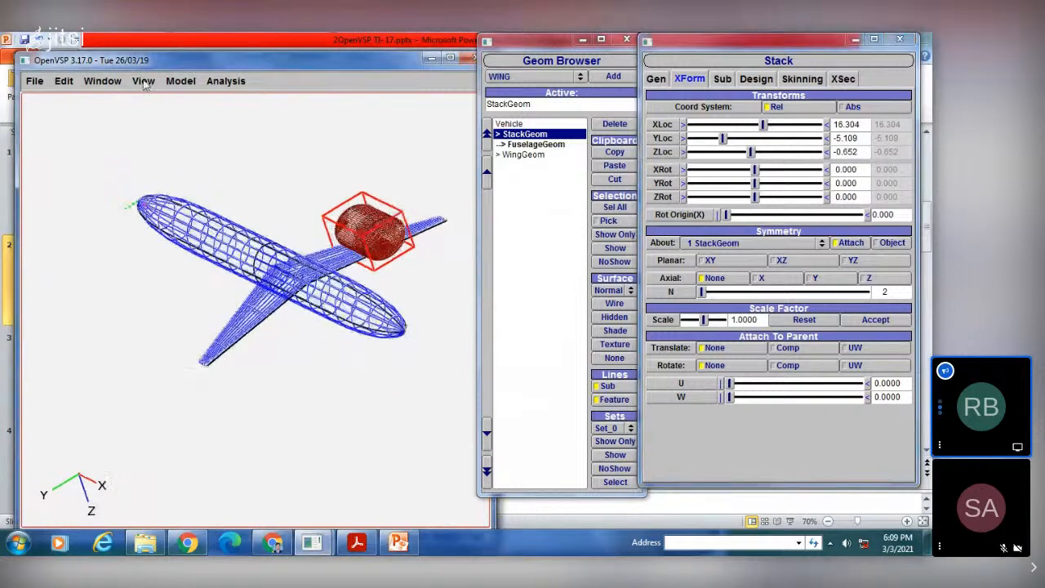
click(144, 81)
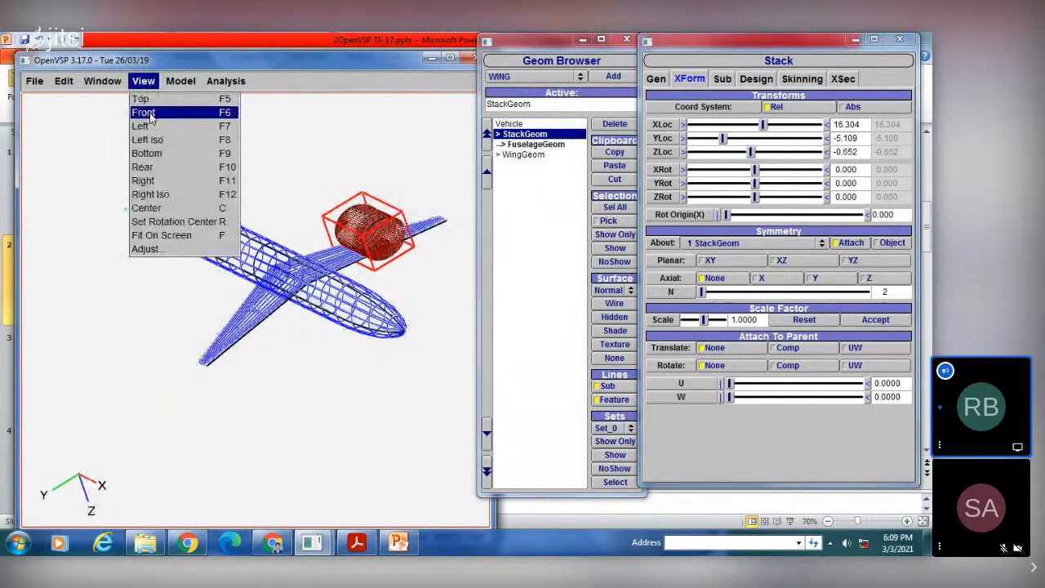
click(145, 113)
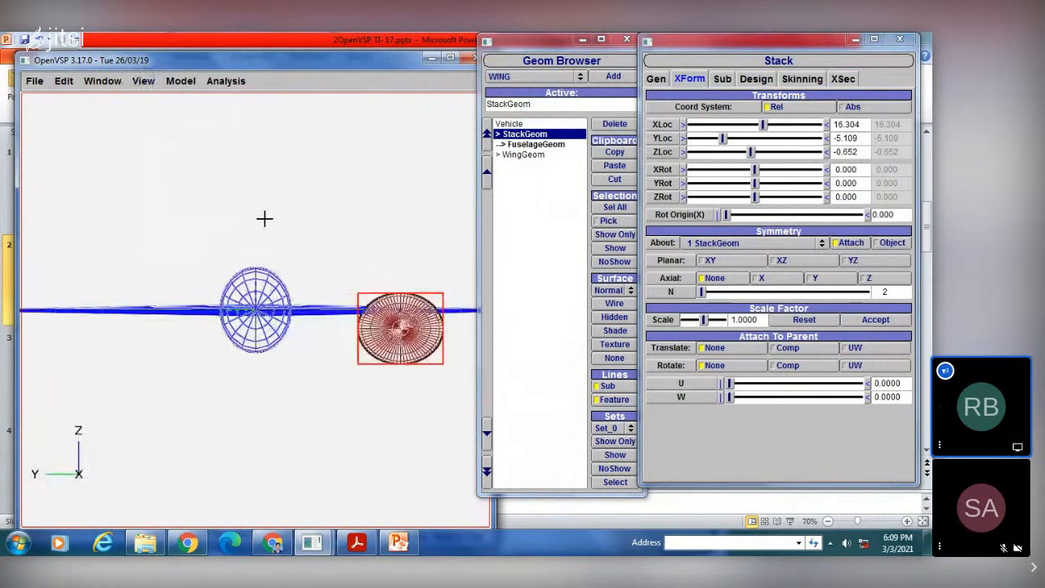
scroll(264, 214, down, 3)
scroll(264, 213, up, 3)
scroll(262, 214, down, 3)
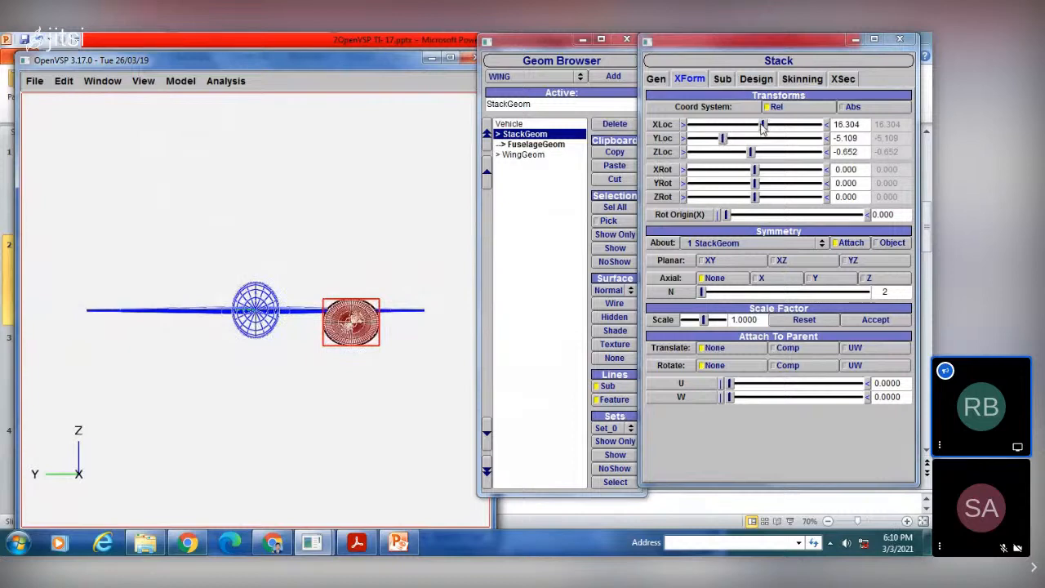
drag(763, 124, 725, 140)
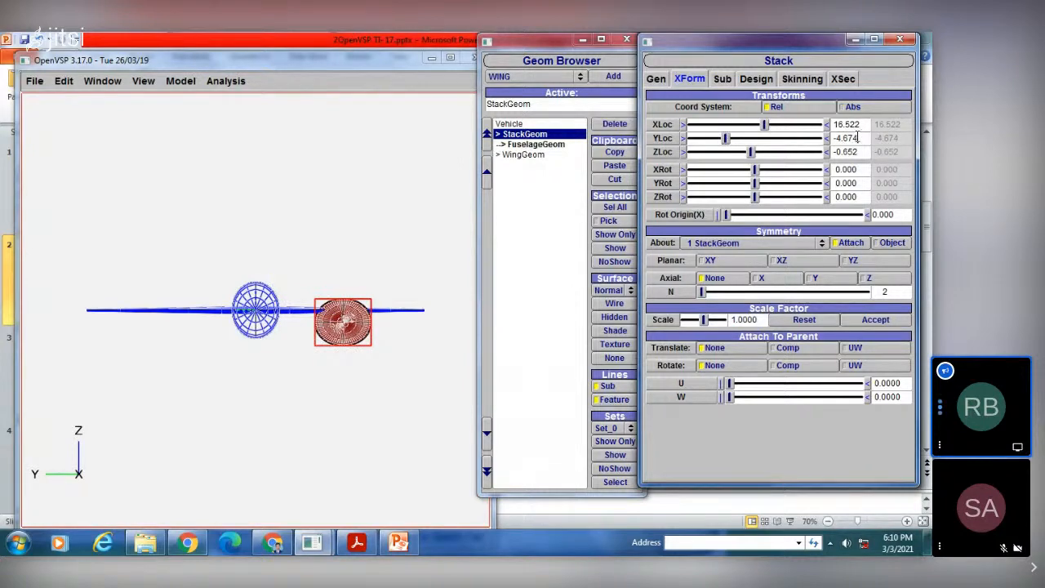
drag(857, 137, 819, 143)
Step: Rotate the stack to about 6.85 around X, 4.57 around Y and -0.98 around Z
drag(281, 266, 306, 281)
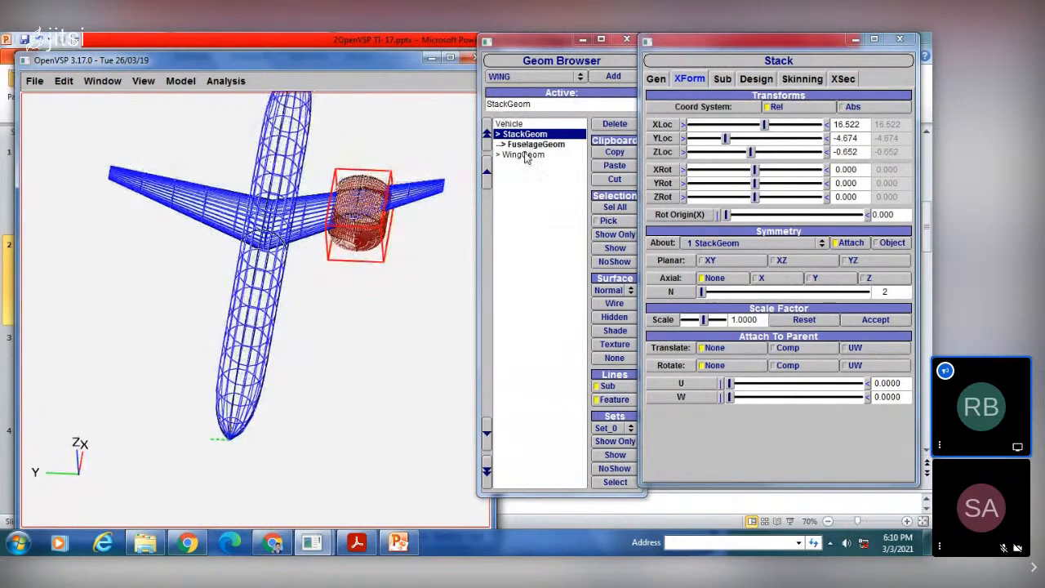
drag(360, 237, 341, 295)
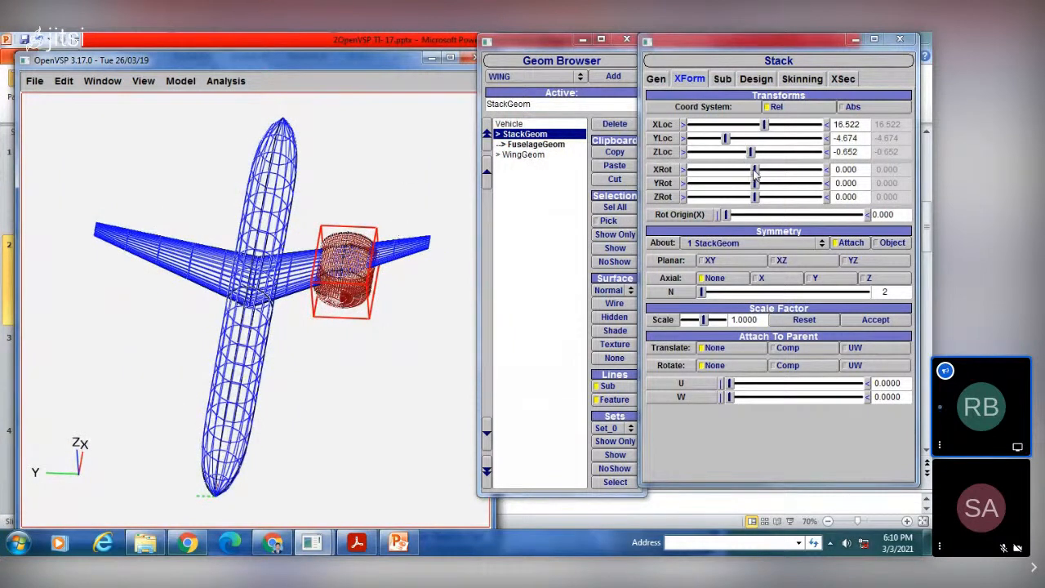
drag(751, 172, 797, 167)
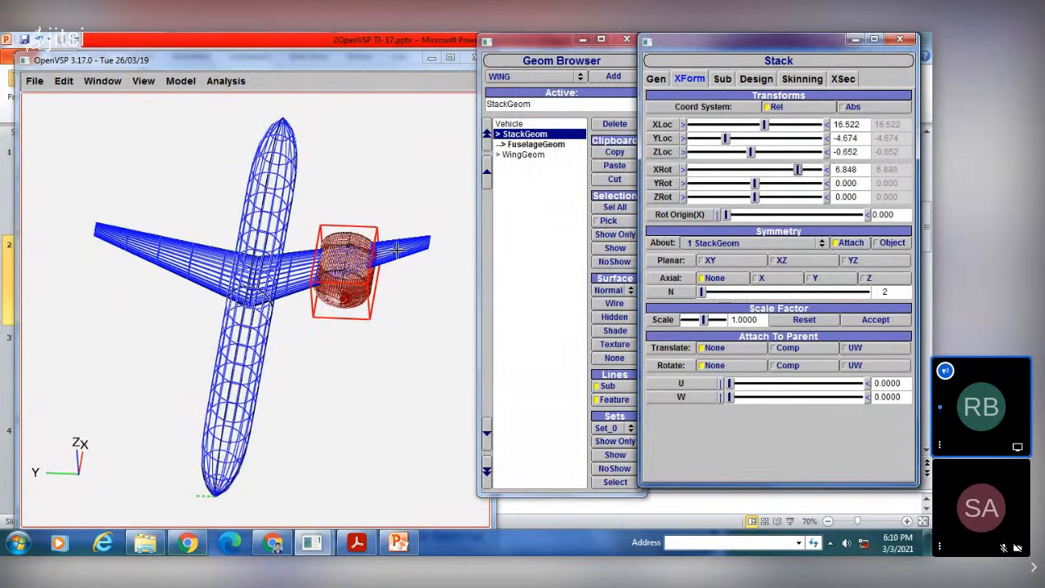
drag(397, 250, 390, 173)
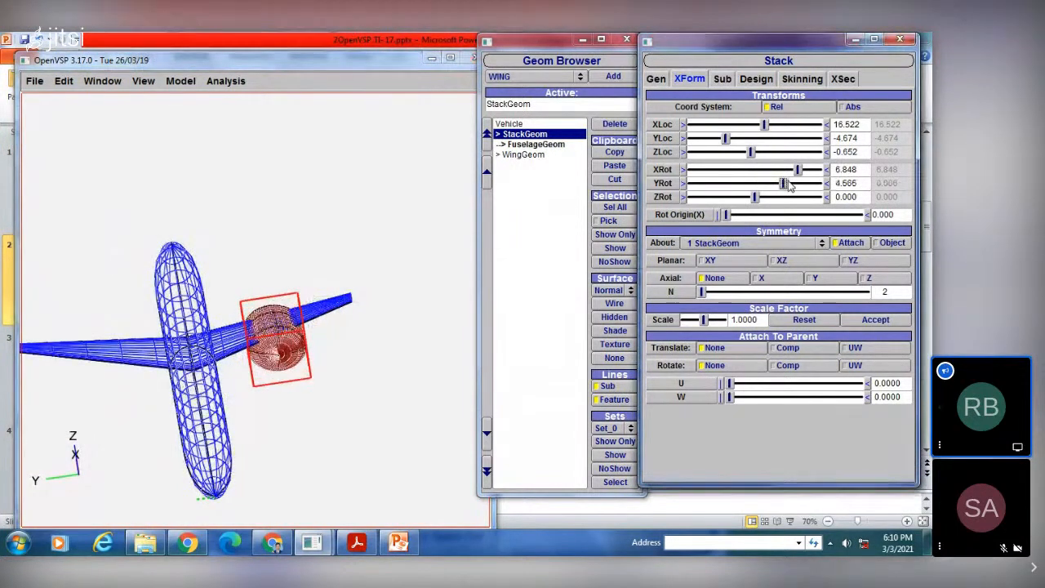
drag(755, 184, 751, 209)
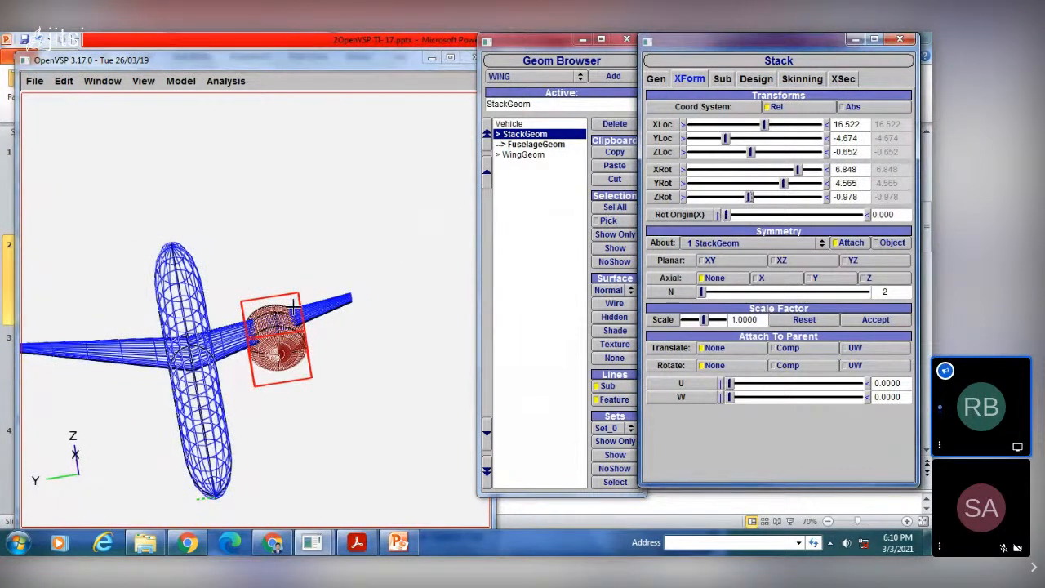
Step: Shift the stack's rotation origin along X to about 0.2
drag(292, 308, 283, 379)
scroll(315, 310, up, 6)
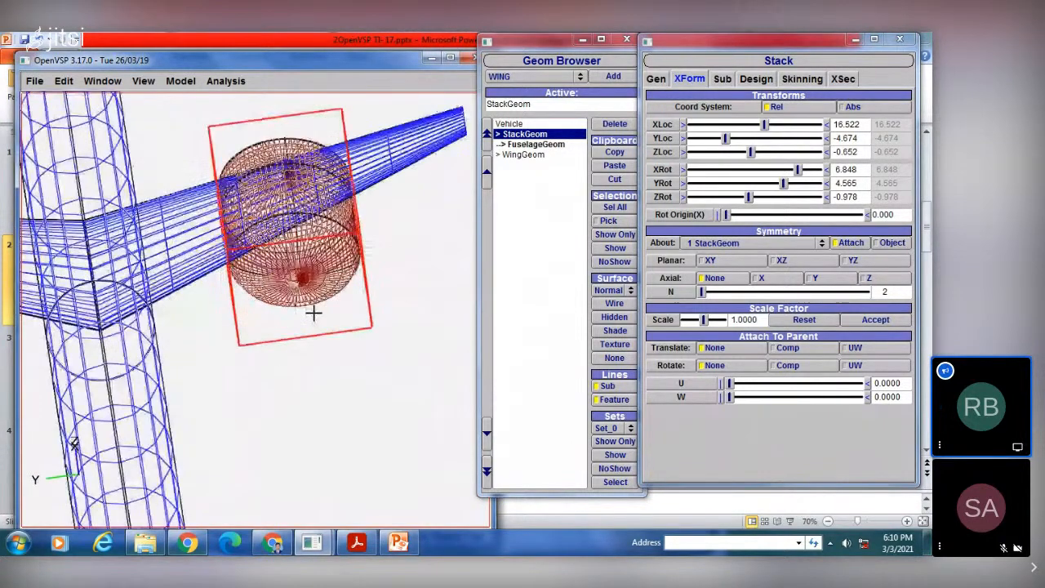
drag(726, 214, 757, 218)
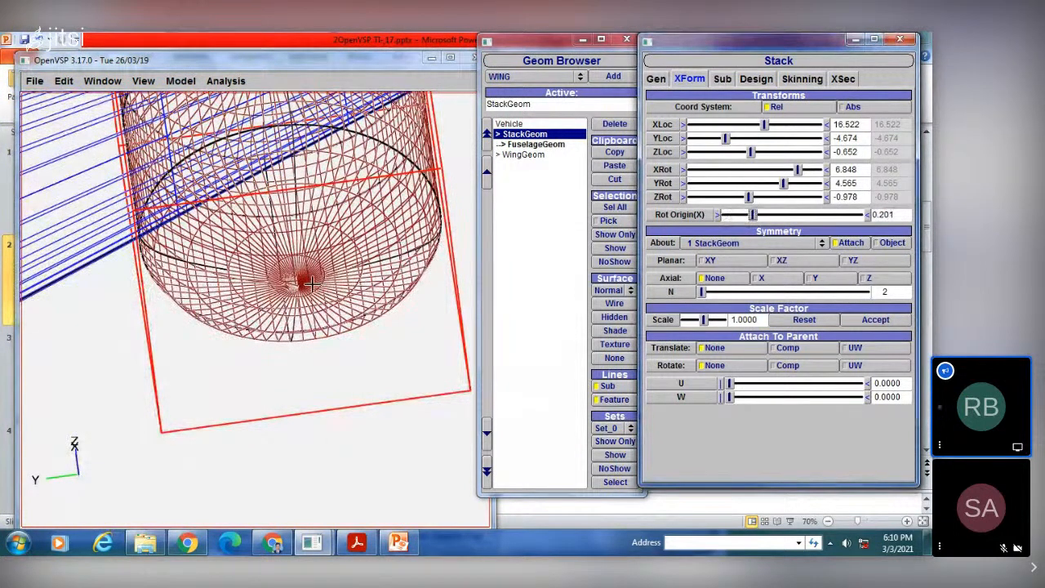
scroll(309, 269, down, 5)
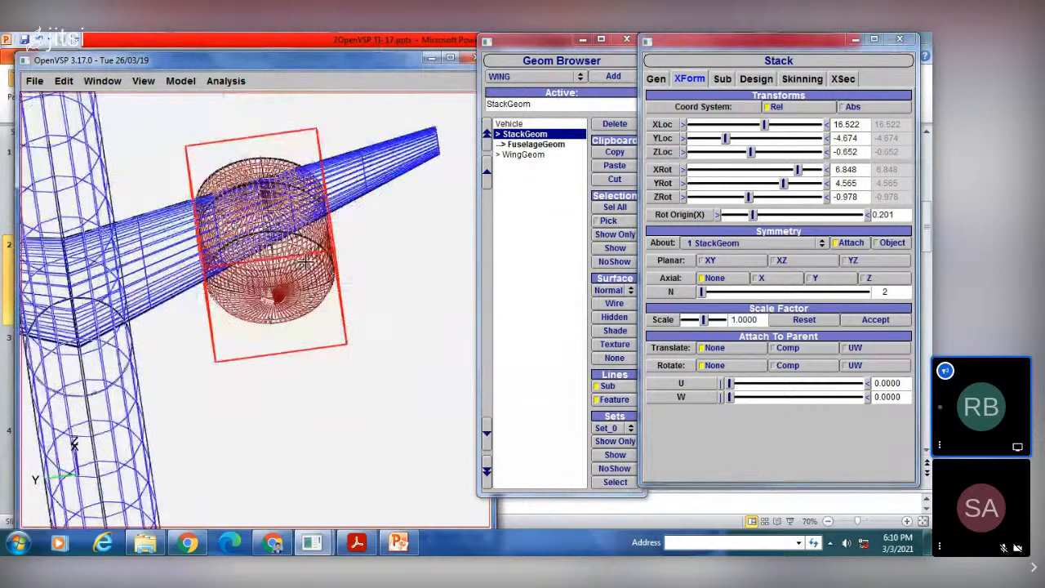
drag(304, 264, 359, 287)
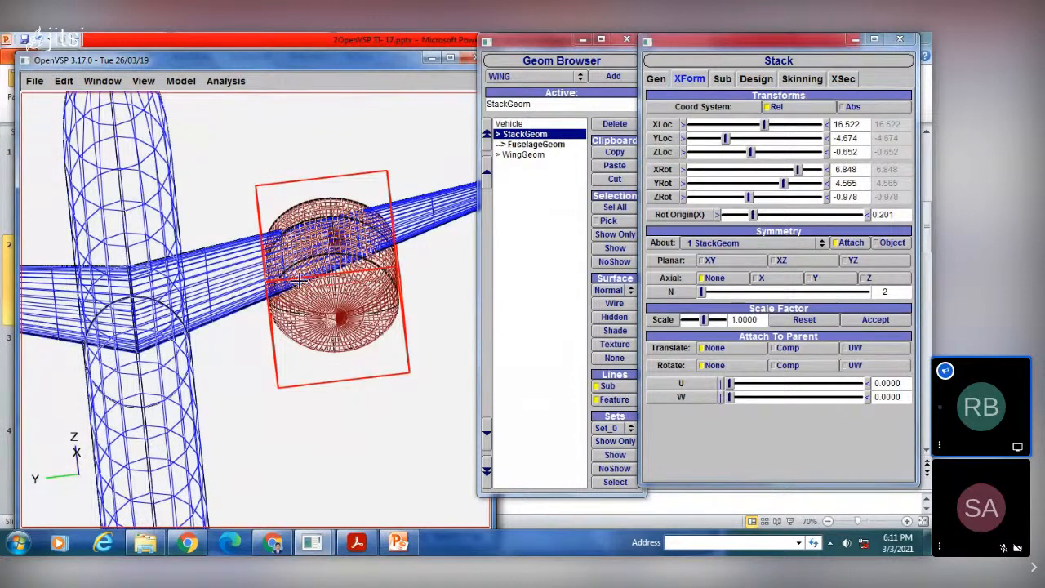
right_drag(251, 301, 249, 263)
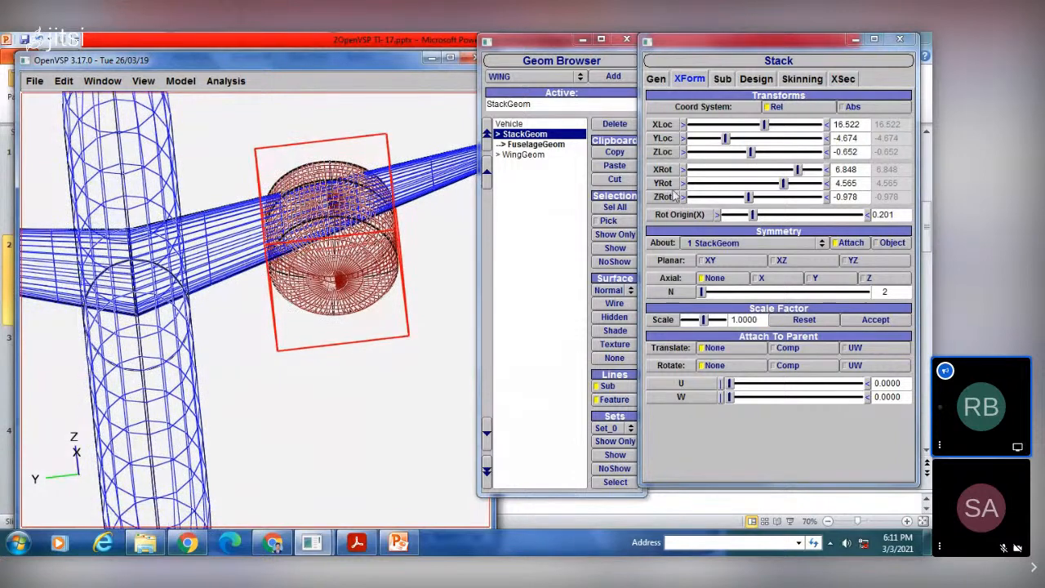
right_drag(344, 247, 330, 227)
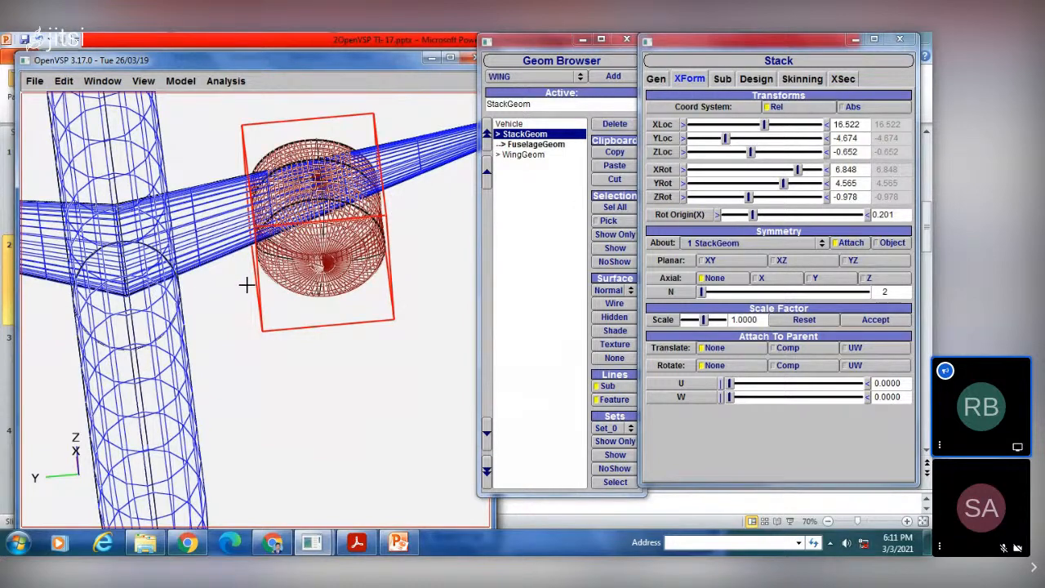
Step: Examine the stack's sub-surface, design, skinning and cross-section settings
scroll(247, 285, down, 5)
drag(168, 287, 158, 307)
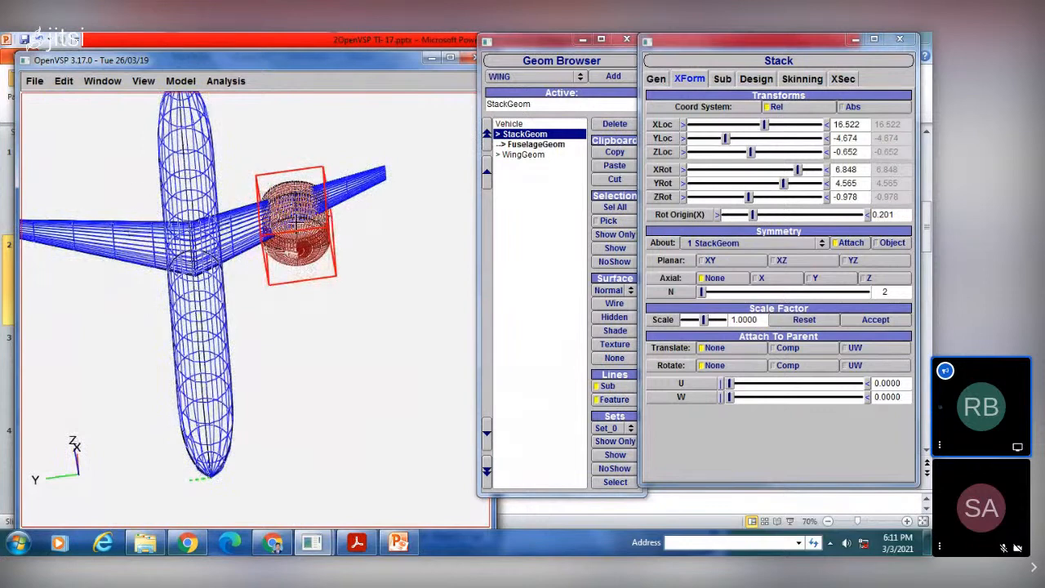
drag(259, 196, 315, 296)
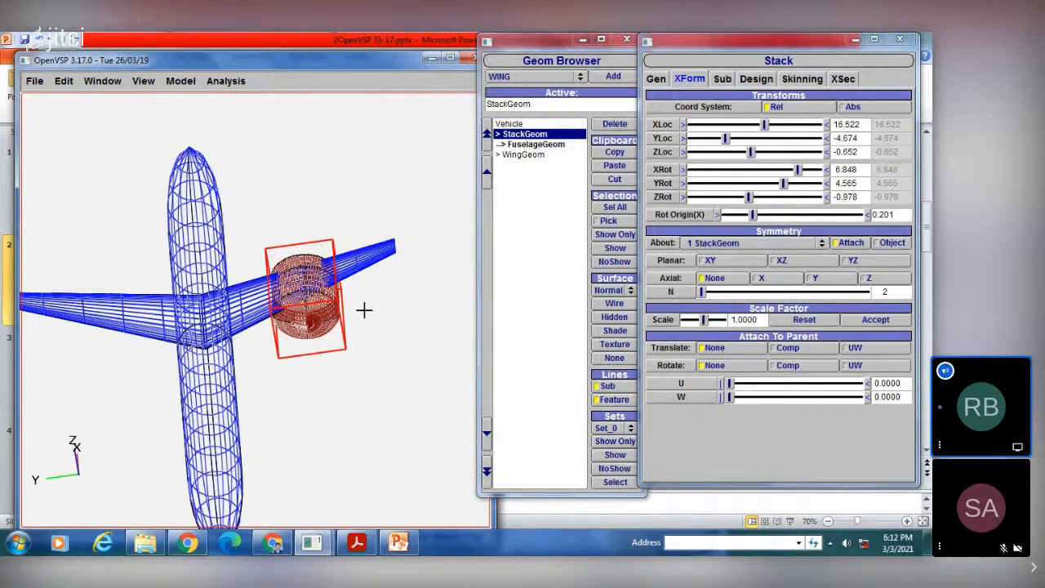
click(723, 80)
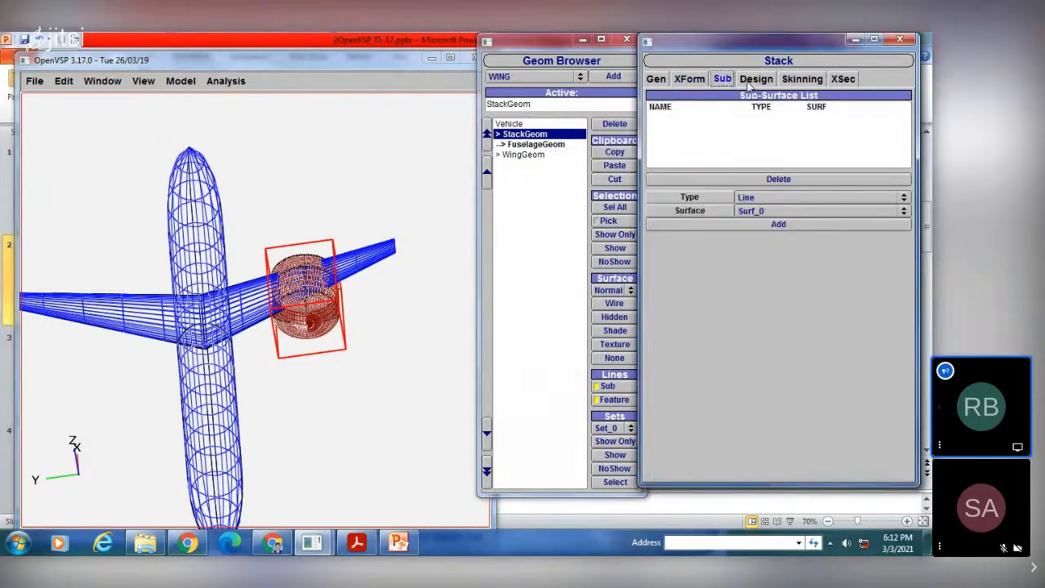
click(747, 81)
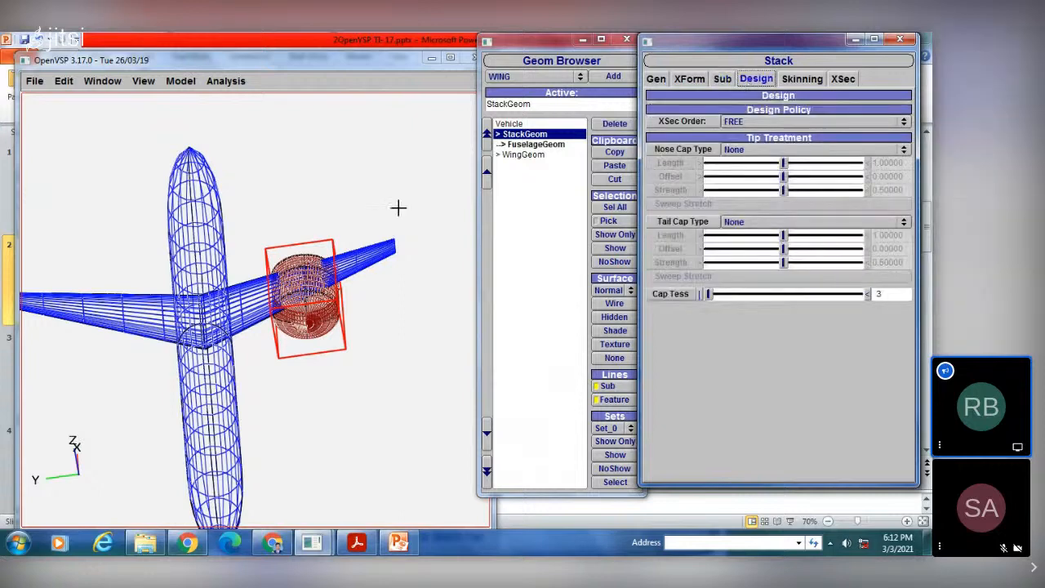
drag(397, 205, 258, 268)
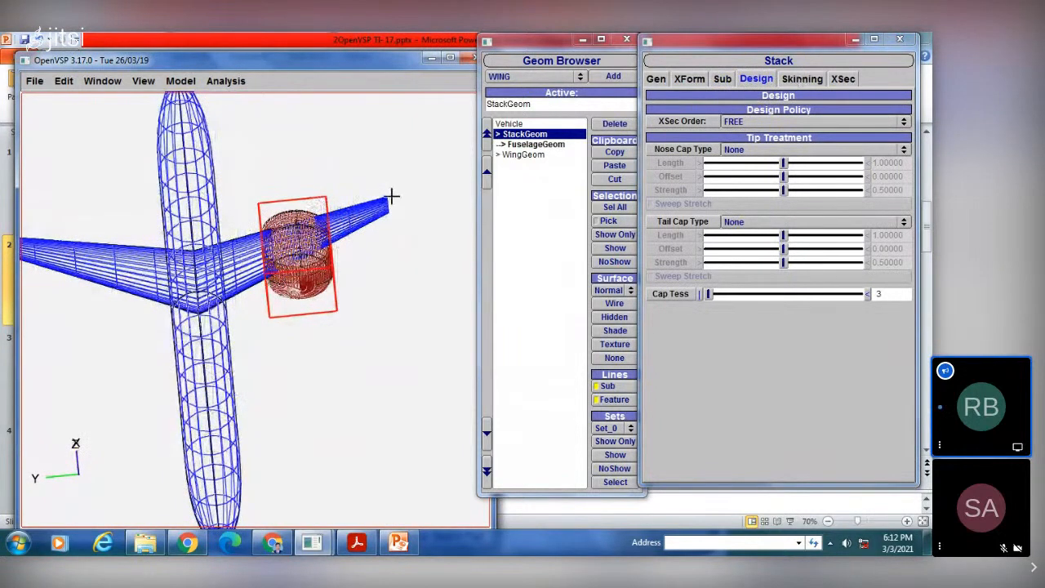
click(802, 79)
click(753, 80)
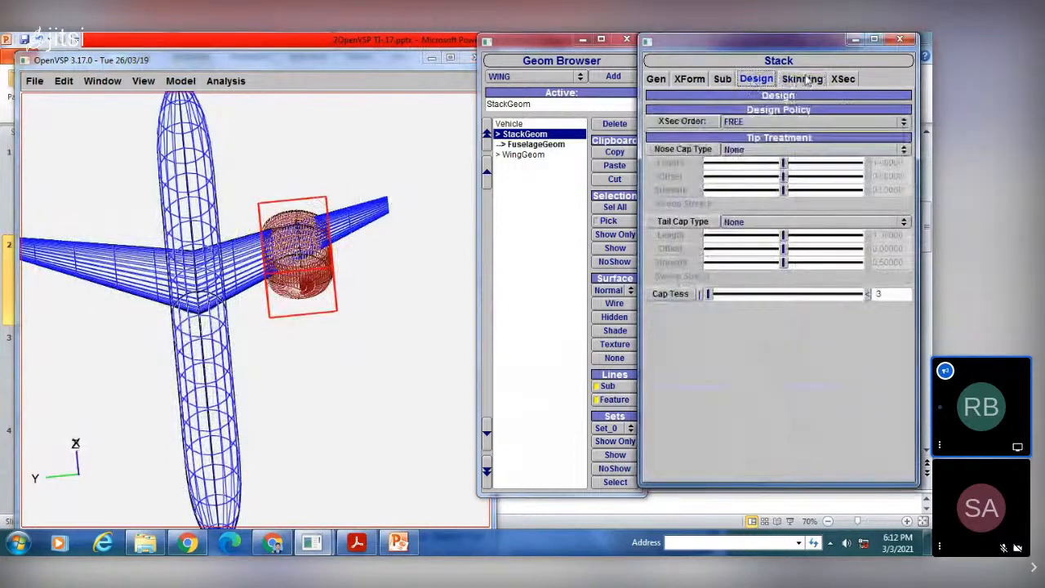
click(802, 79)
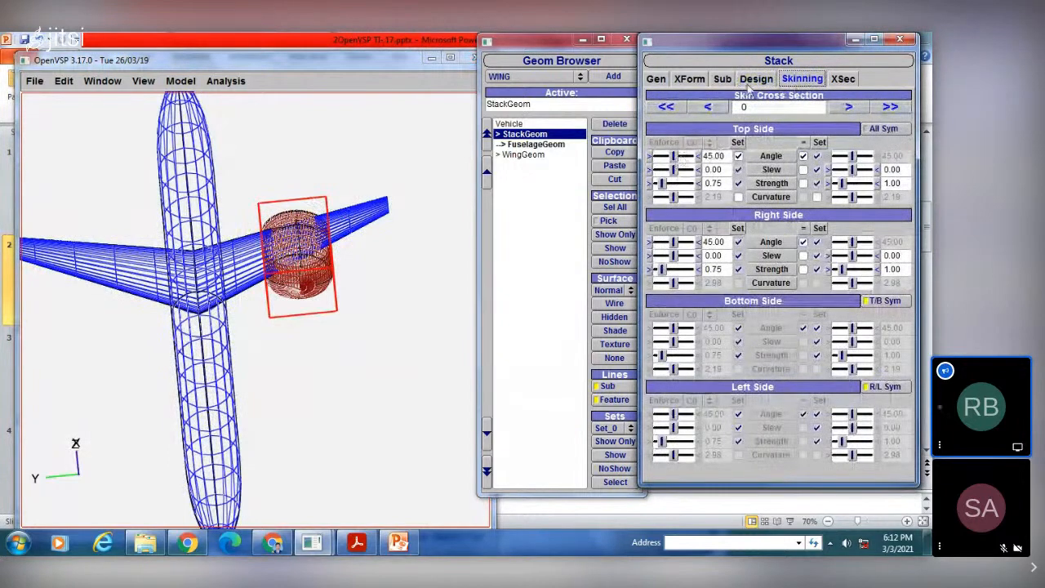
click(847, 82)
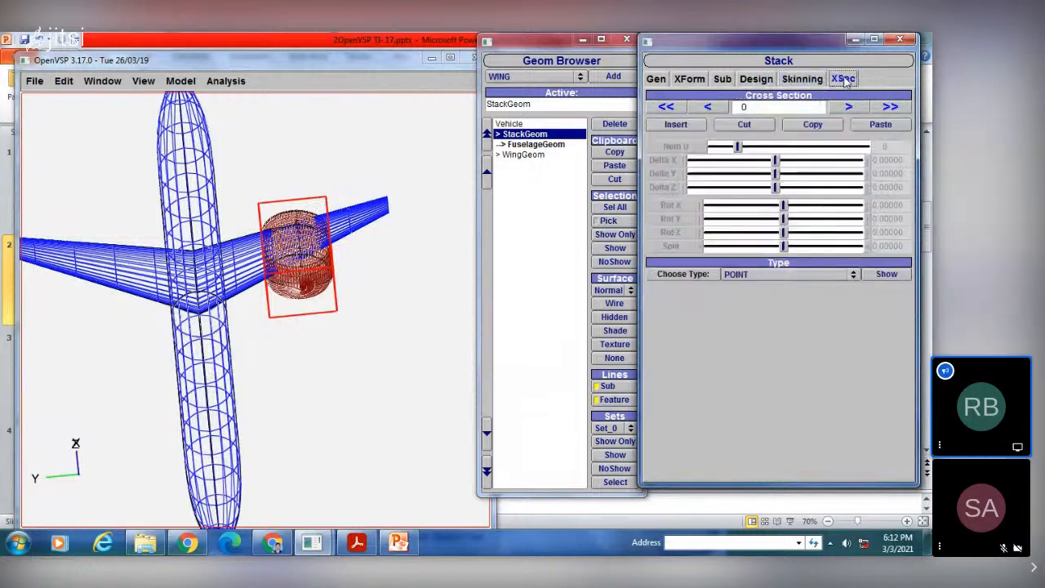
Step: Set the stack's cross-section order policy to LOOP and inspect the shape up close
click(759, 82)
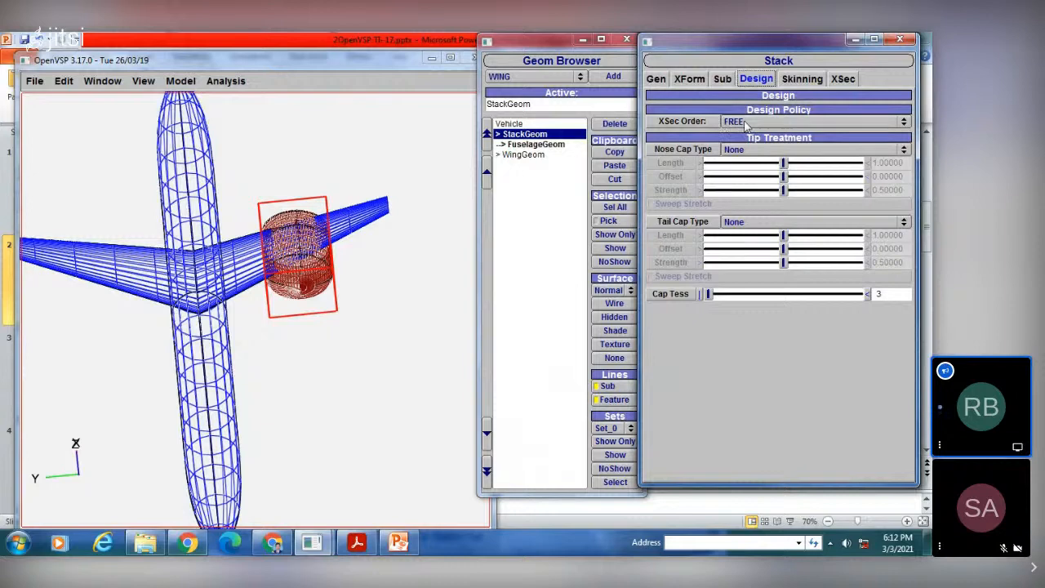
click(744, 122)
click(746, 135)
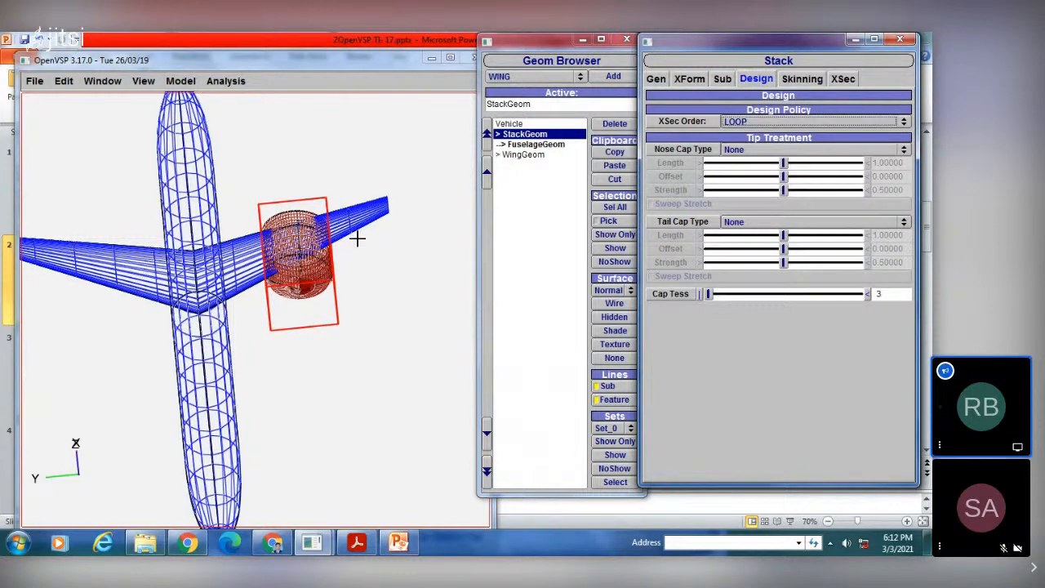
scroll(356, 238, up, 3)
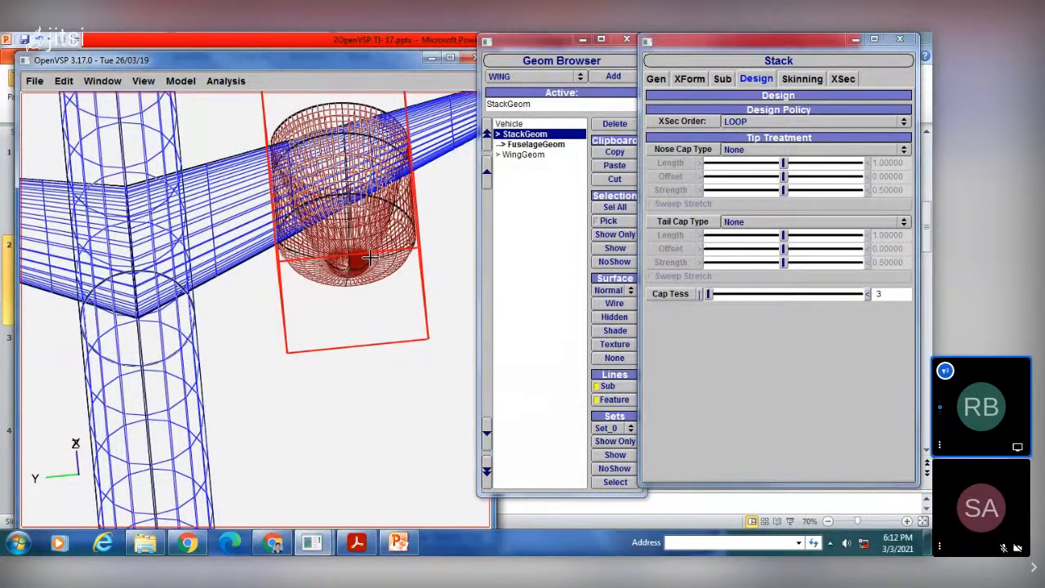
drag(369, 258, 322, 239)
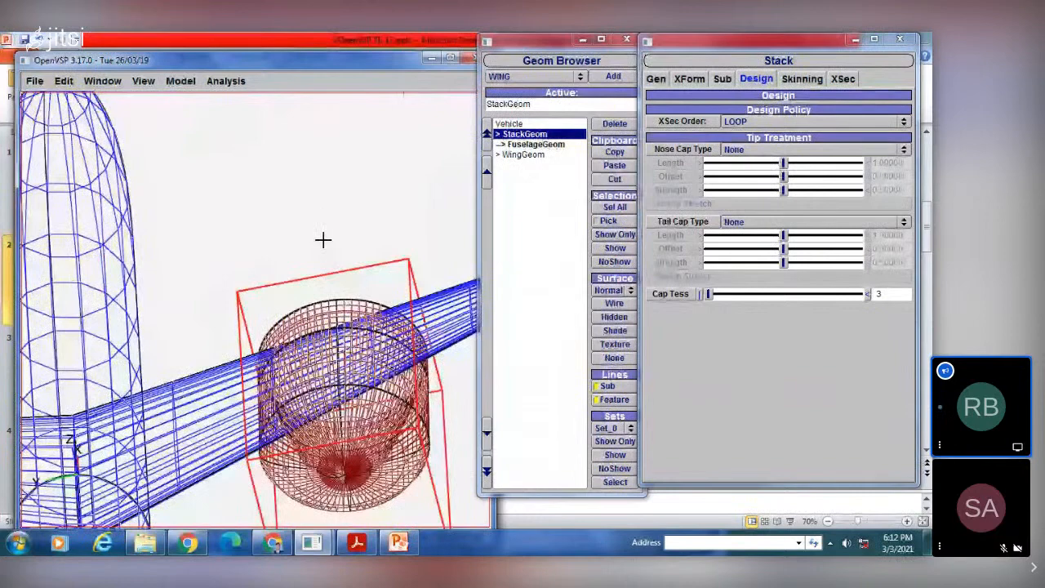
right_drag(323, 240, 321, 176)
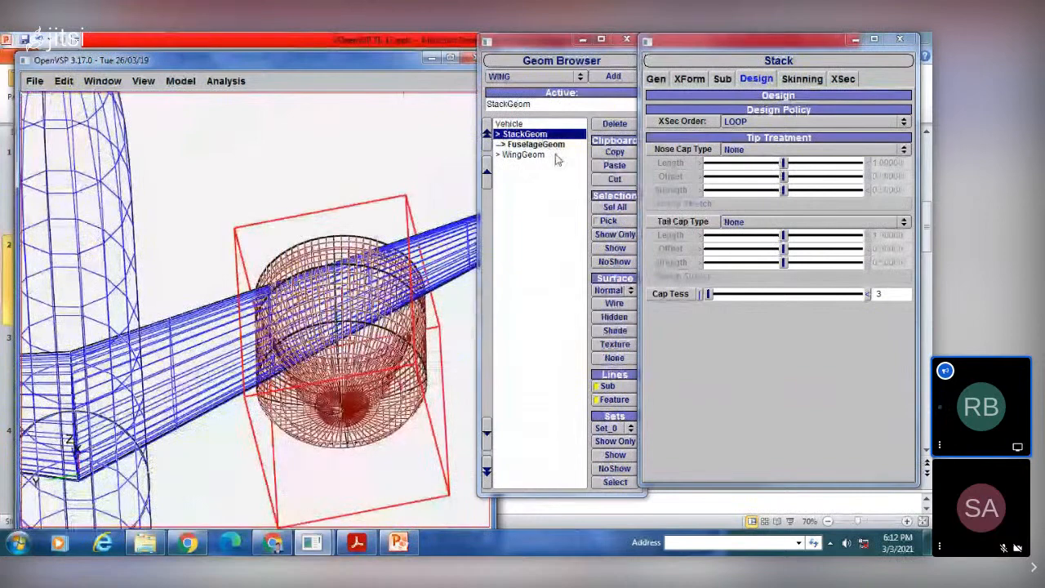
Step: Delete the fuselage and the wing from the vehicle, keeping only the stack
click(535, 145)
click(615, 124)
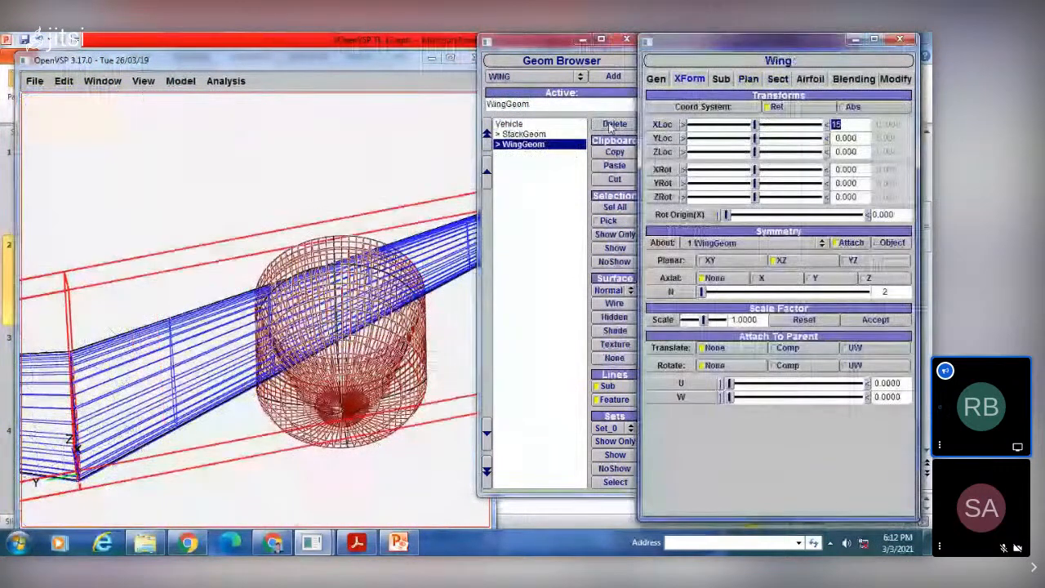
click(613, 128)
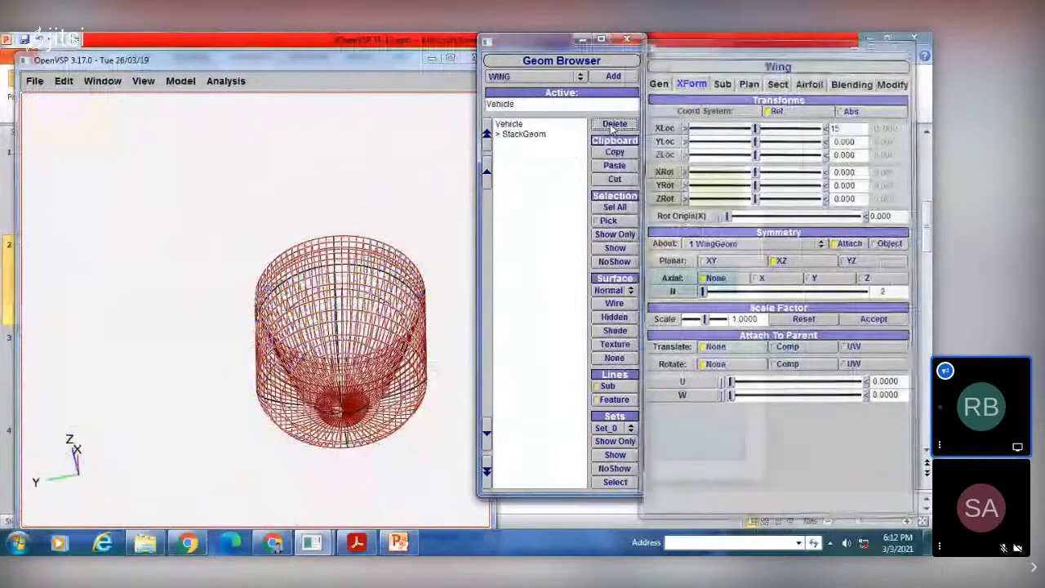
Step: Select the remaining stack and set its cross-section order policy to FREE
drag(356, 303, 315, 364)
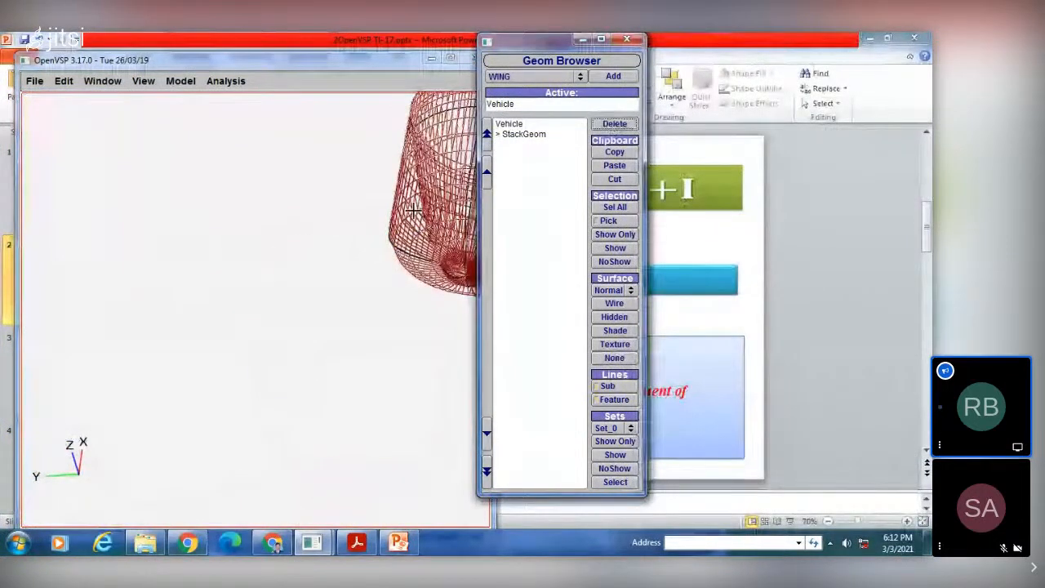
right_drag(414, 209, 232, 317)
drag(233, 316, 211, 356)
right_drag(366, 220, 320, 297)
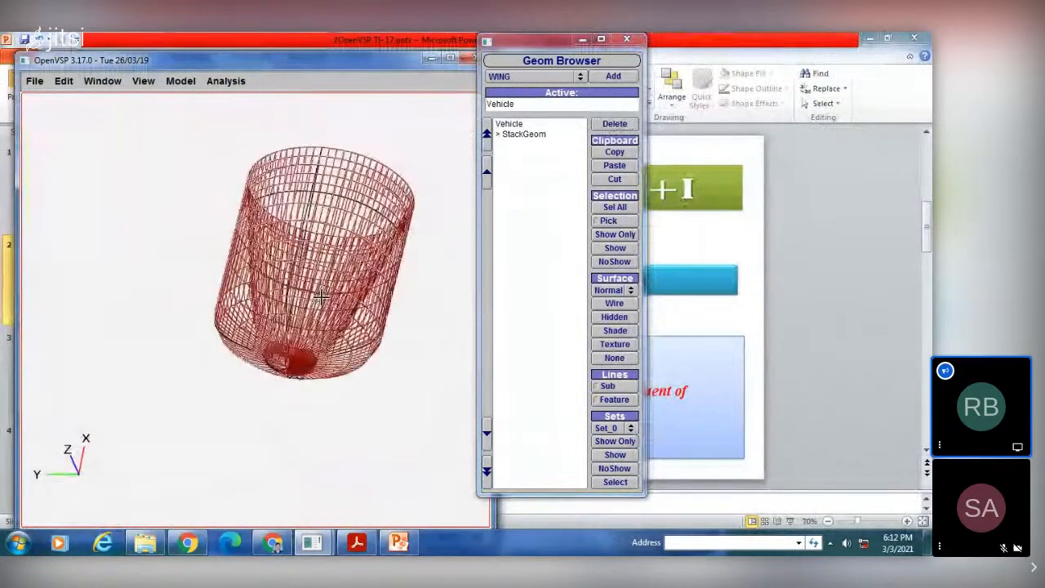
click(524, 134)
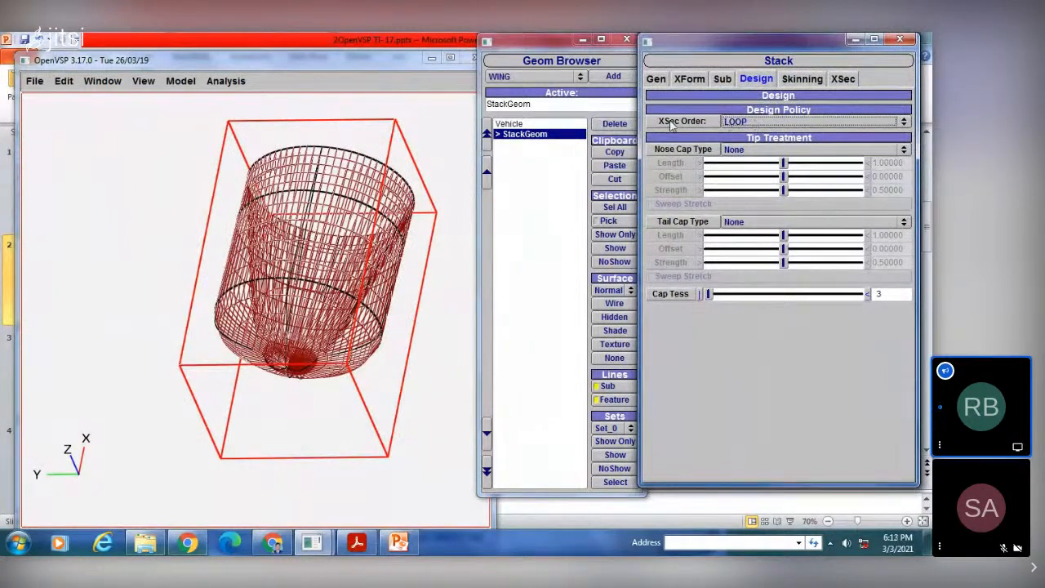
click(739, 122)
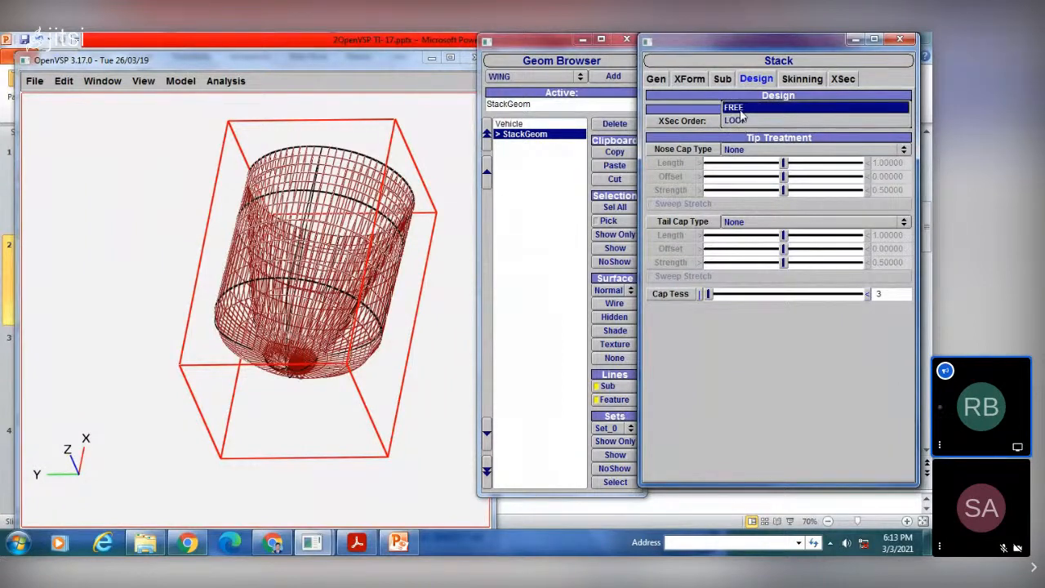
click(742, 115)
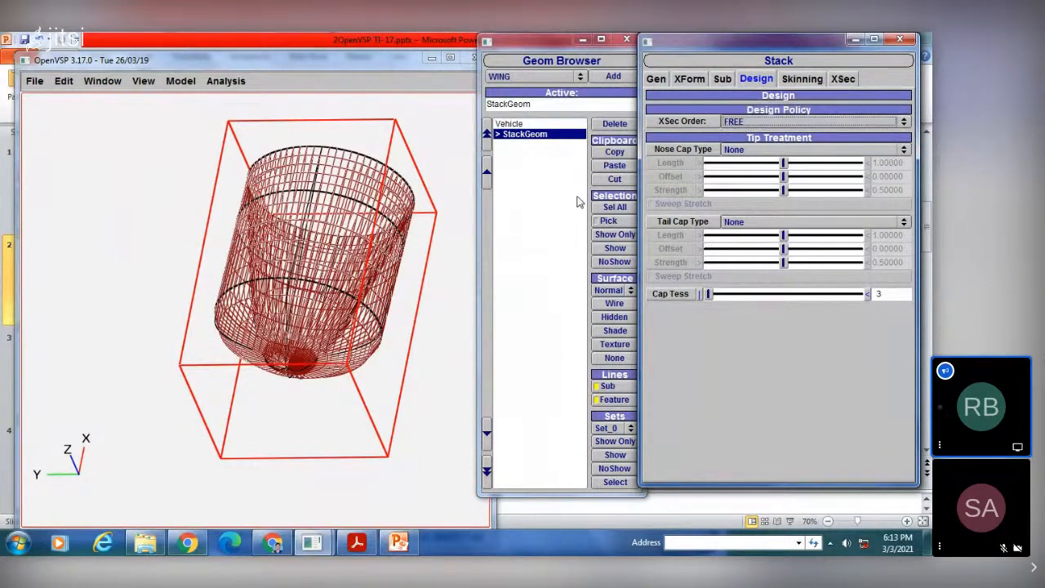
Step: Give the stack a Round nose cap with length about 1.35 and offset about 0.39
click(754, 155)
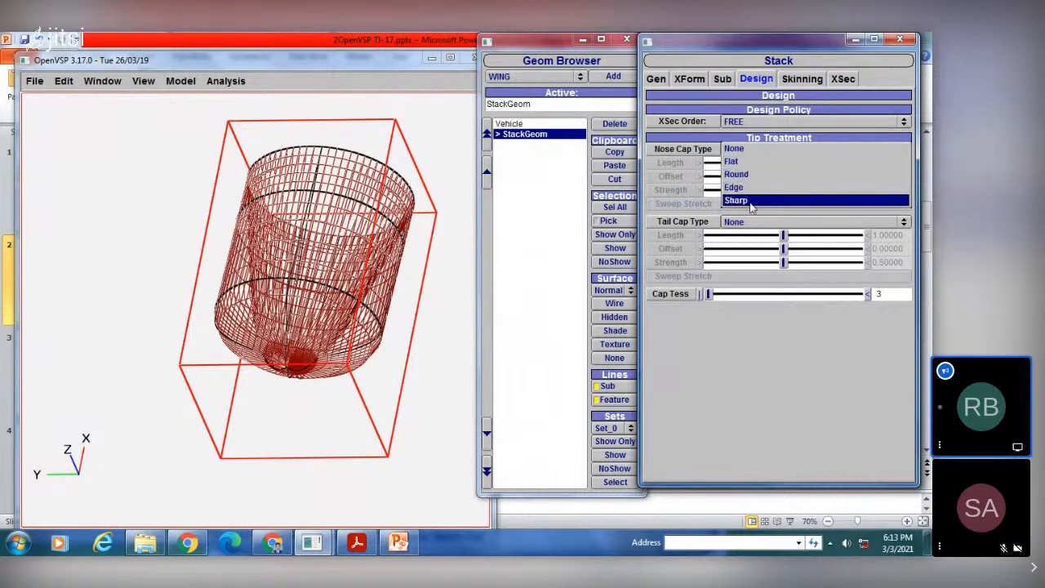
click(750, 176)
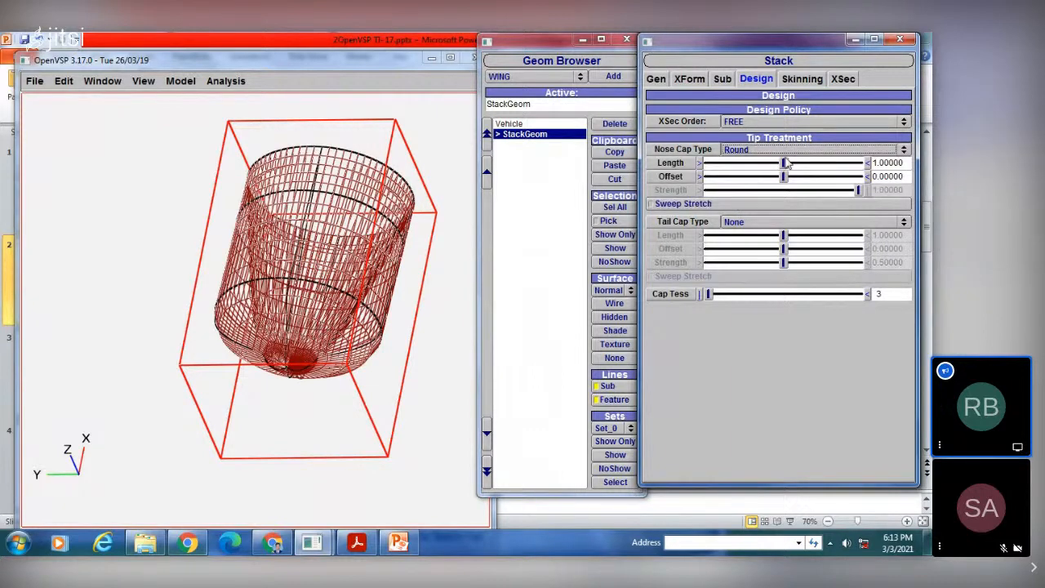
drag(782, 163, 813, 178)
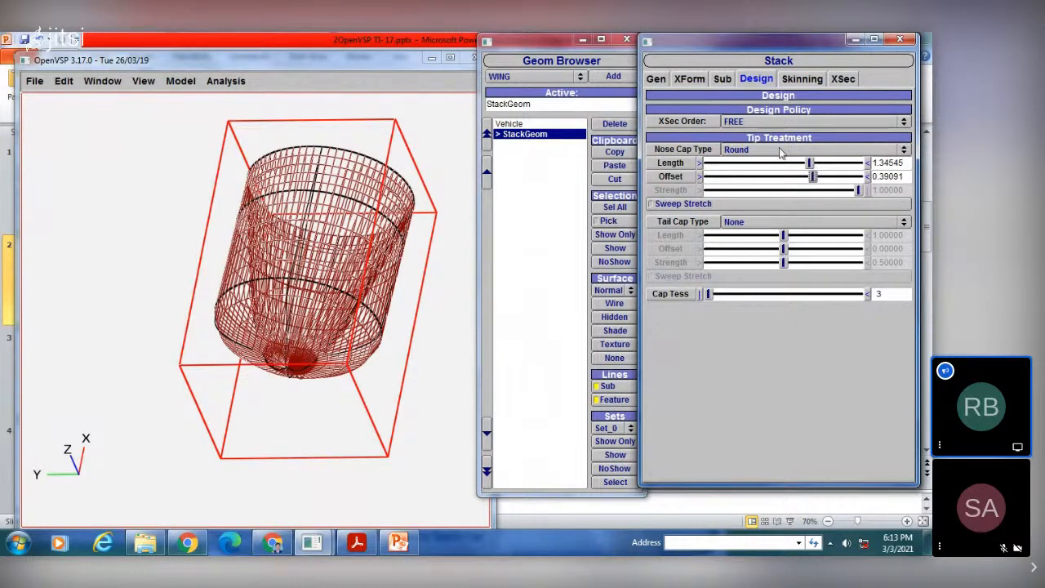
Step: Switch the stack's nose cap to Edge, with length about 1.52, offset about 0.66 and Sweep Stretch enabled
click(782, 150)
click(785, 163)
drag(808, 164, 833, 176)
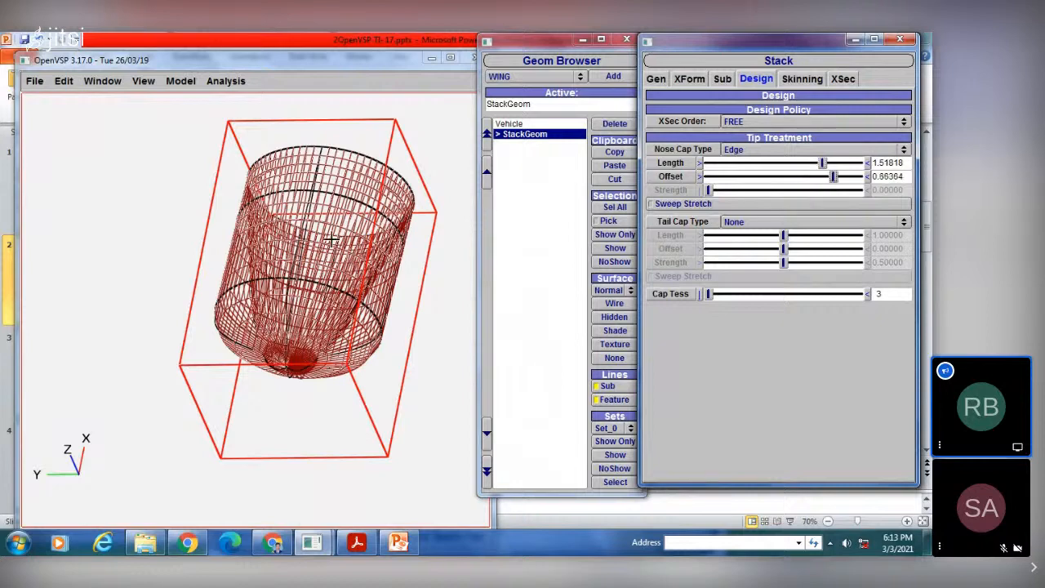
scroll(331, 232, down, 2)
scroll(330, 215, up, 3)
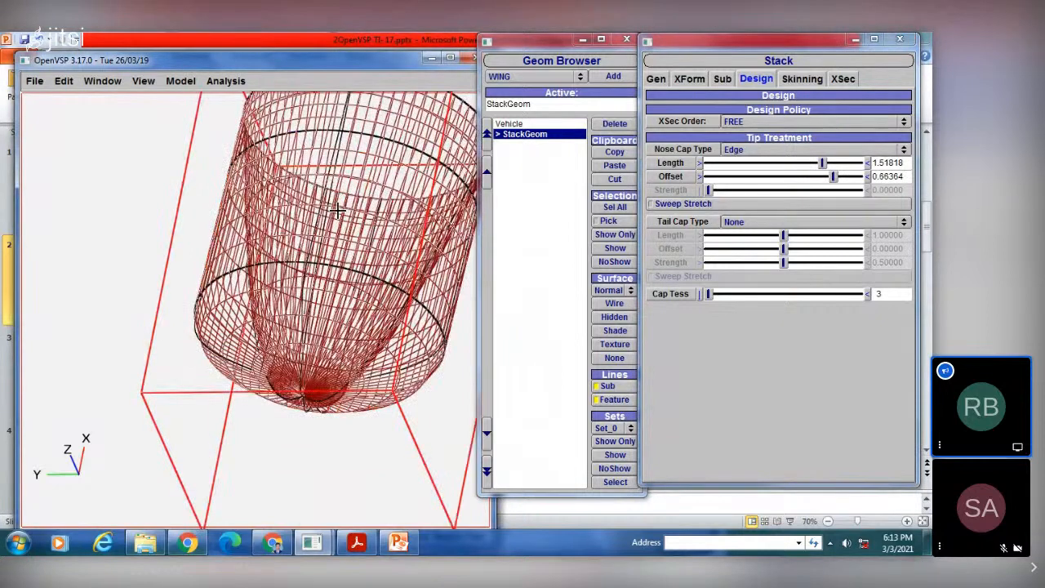
drag(337, 211, 359, 236)
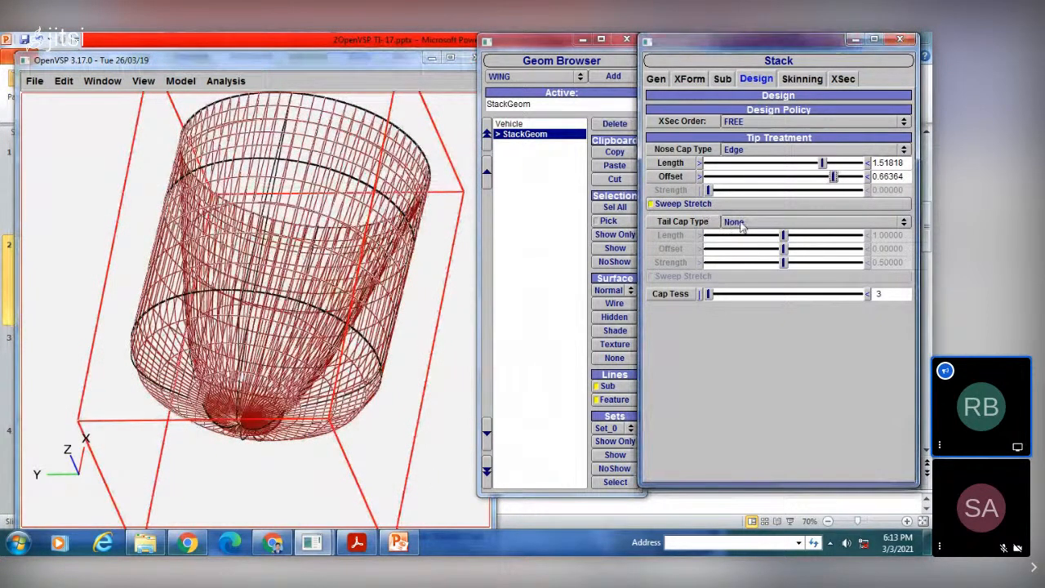
Step: Set the stack's tail cap type to Flat and raise the cap tessellation to 5
click(741, 223)
click(747, 234)
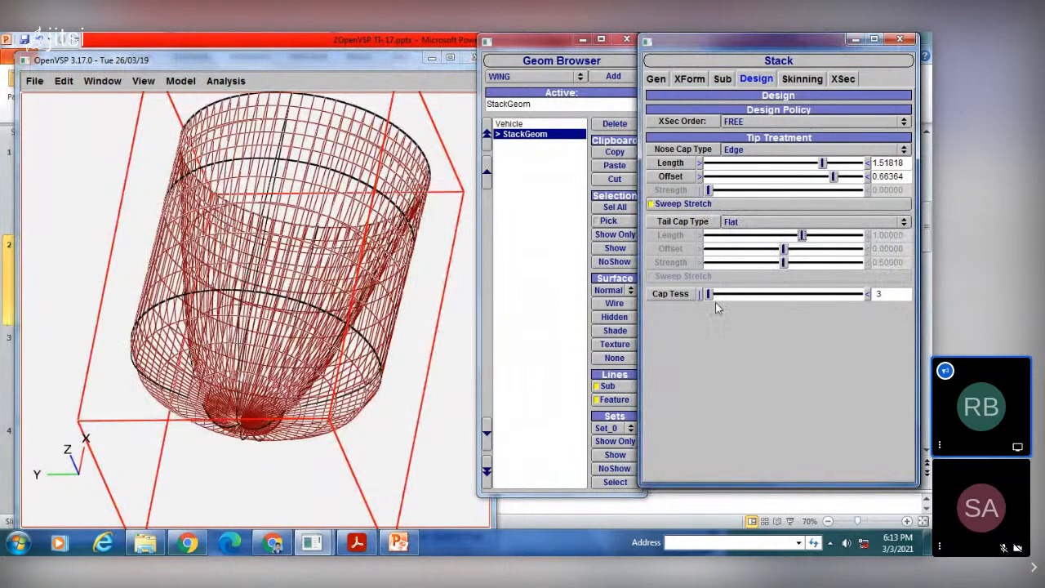
drag(708, 294, 735, 295)
drag(392, 259, 371, 246)
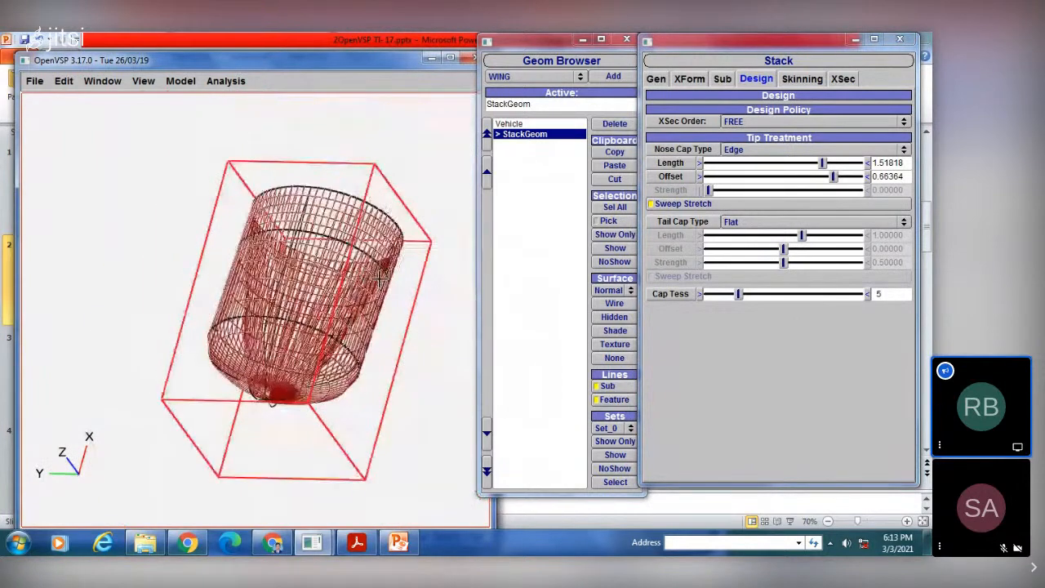
Step: Try the CIRCLE type and switch to FUSE_FILE for the stack's cross section 0
click(799, 80)
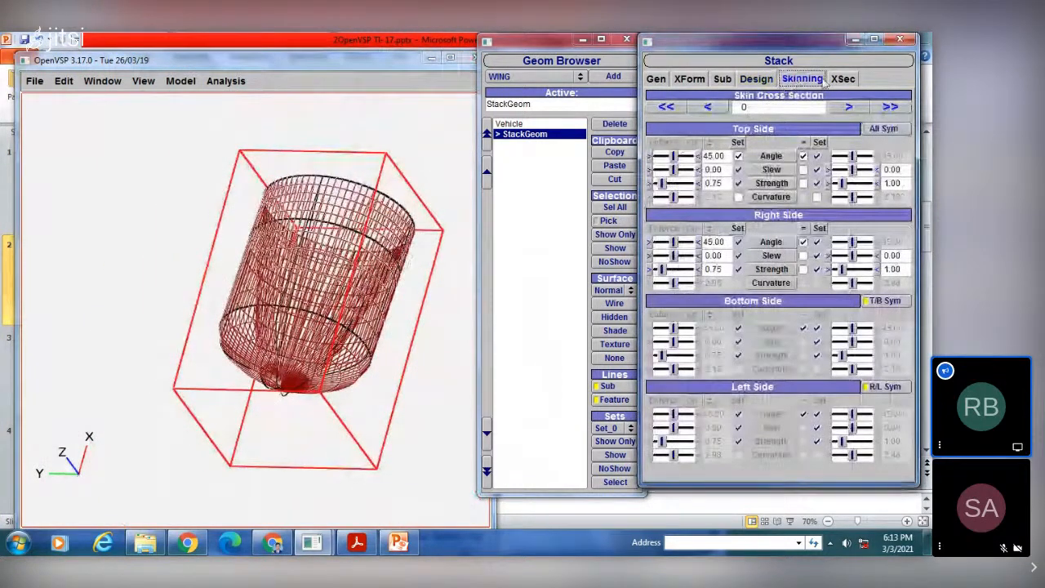
click(843, 79)
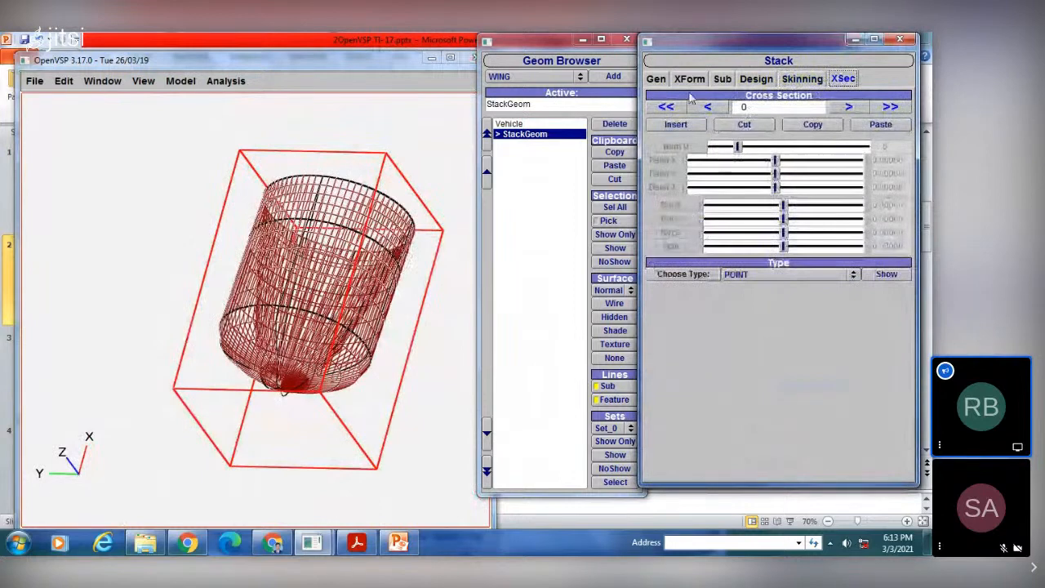
click(744, 276)
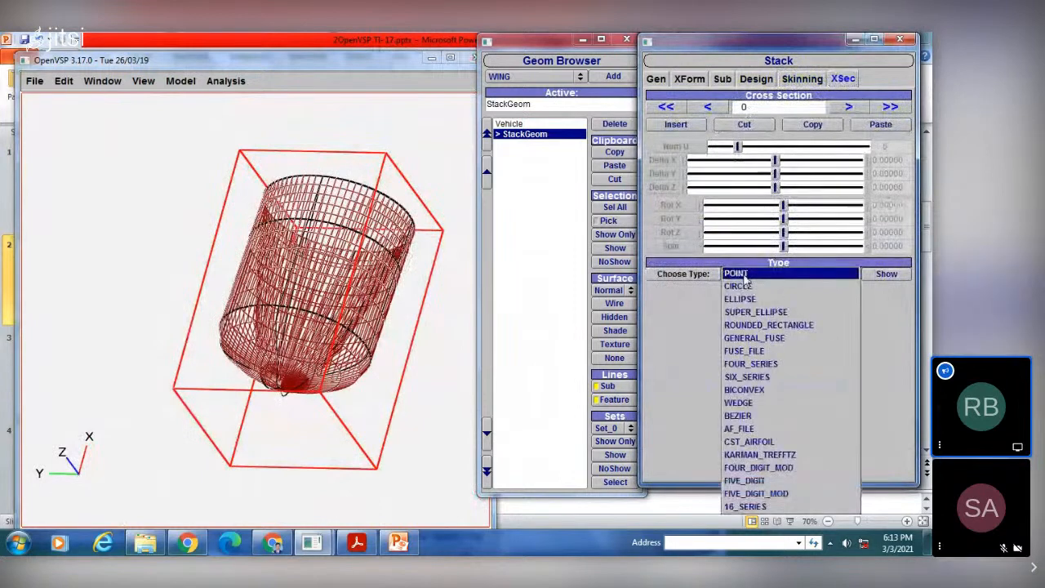
click(746, 287)
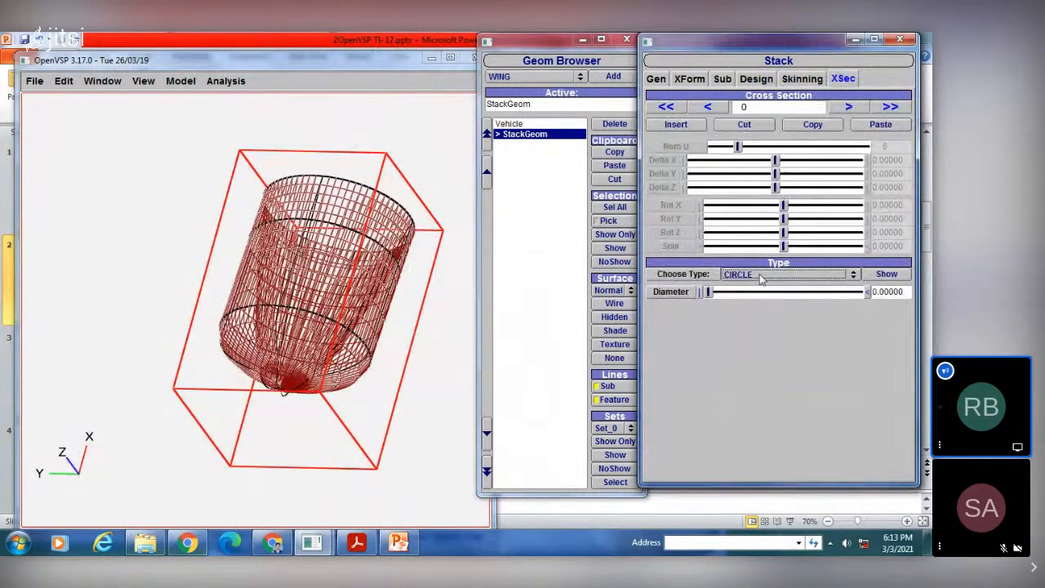
click(759, 275)
click(759, 338)
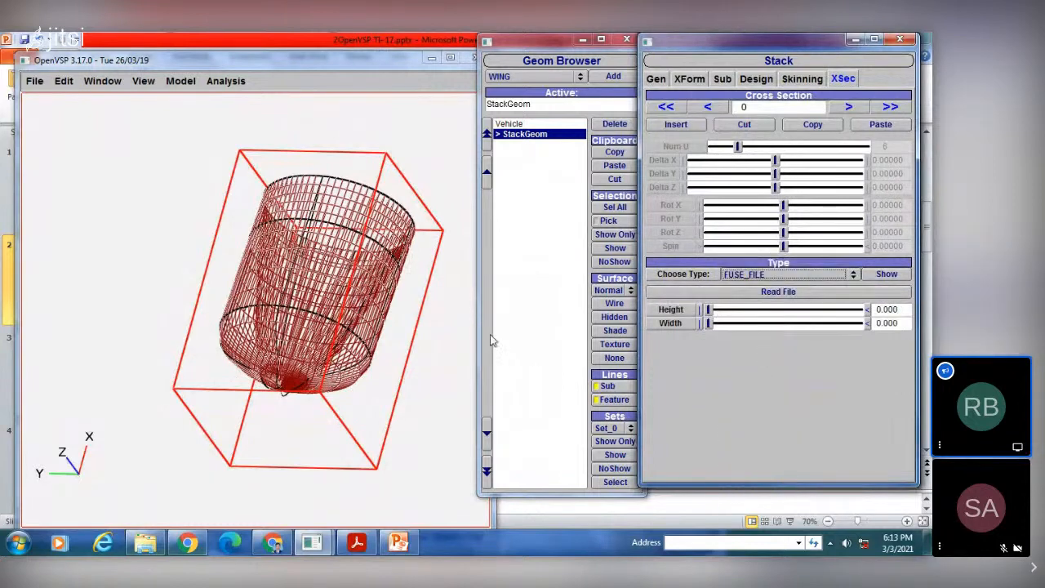
Step: Delete the existing stack from the vehicle and add a new STACK component
click(595, 125)
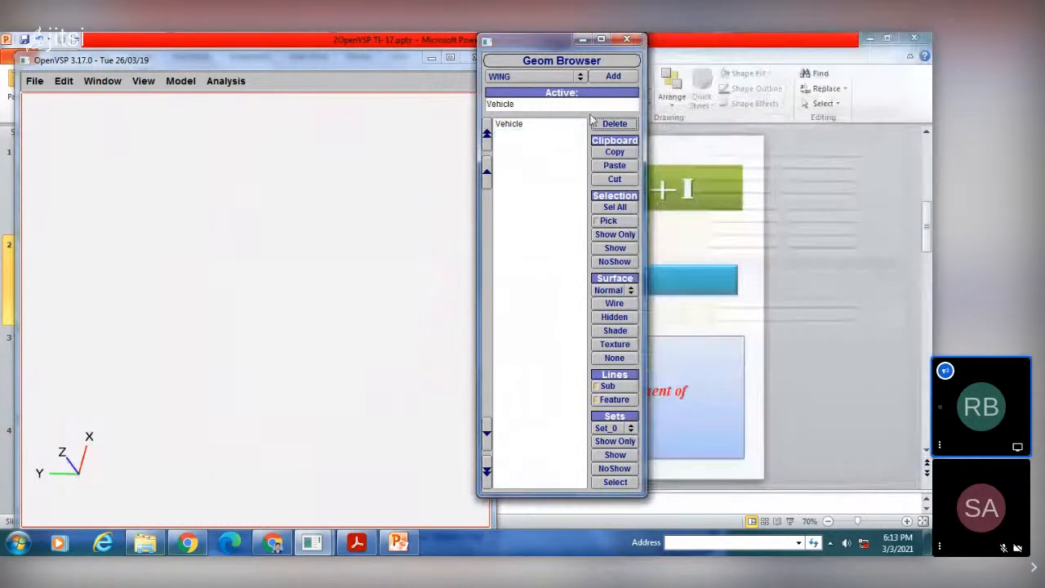
click(561, 76)
click(553, 88)
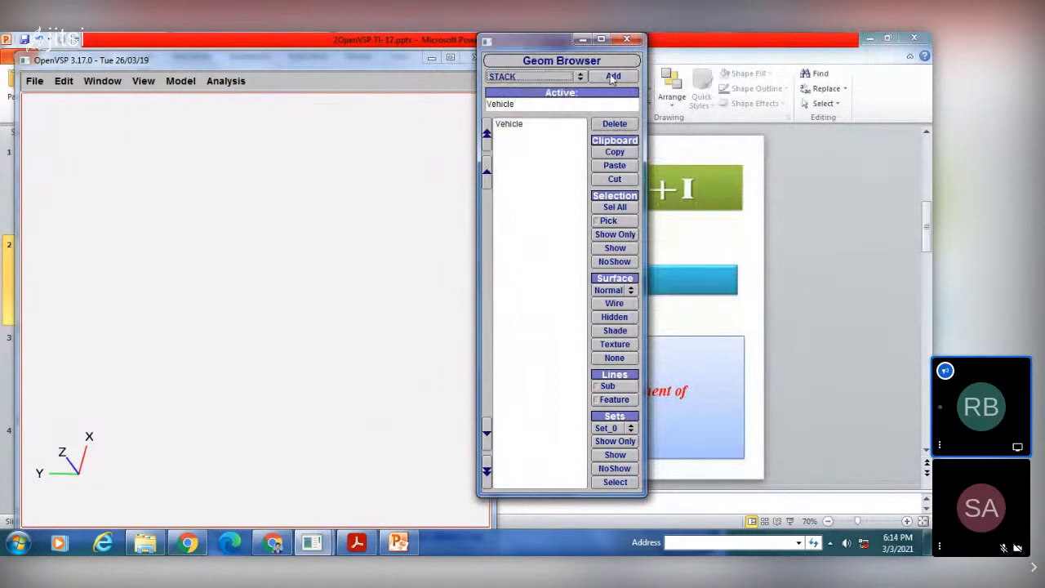
click(612, 76)
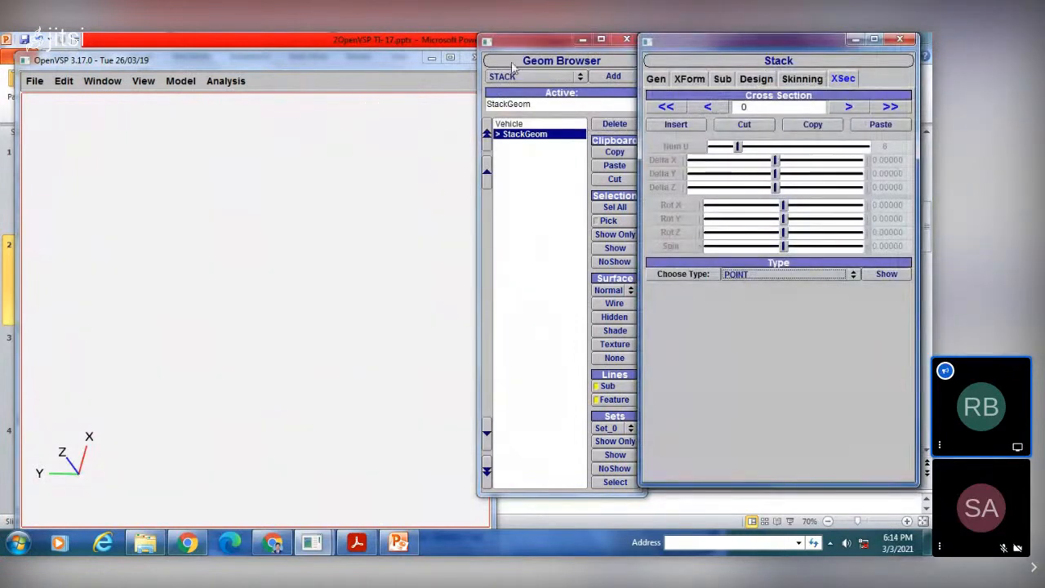
click(145, 82)
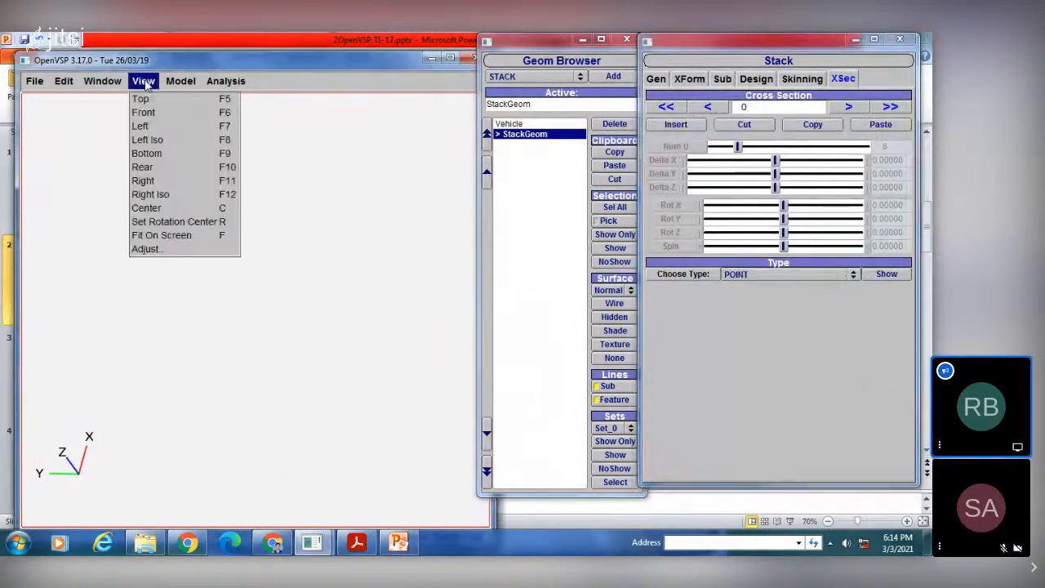
click(148, 236)
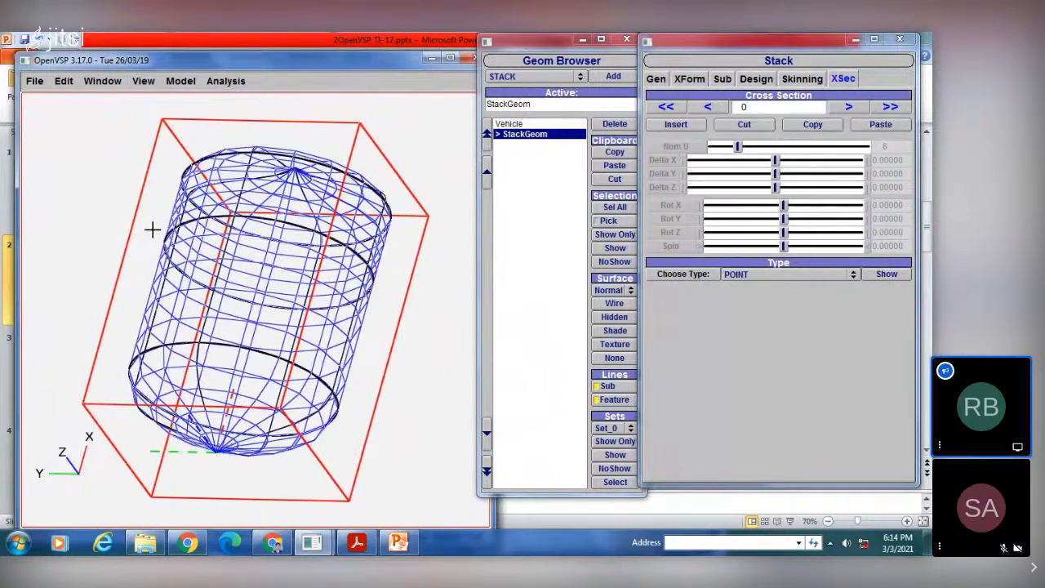
drag(152, 230, 214, 384)
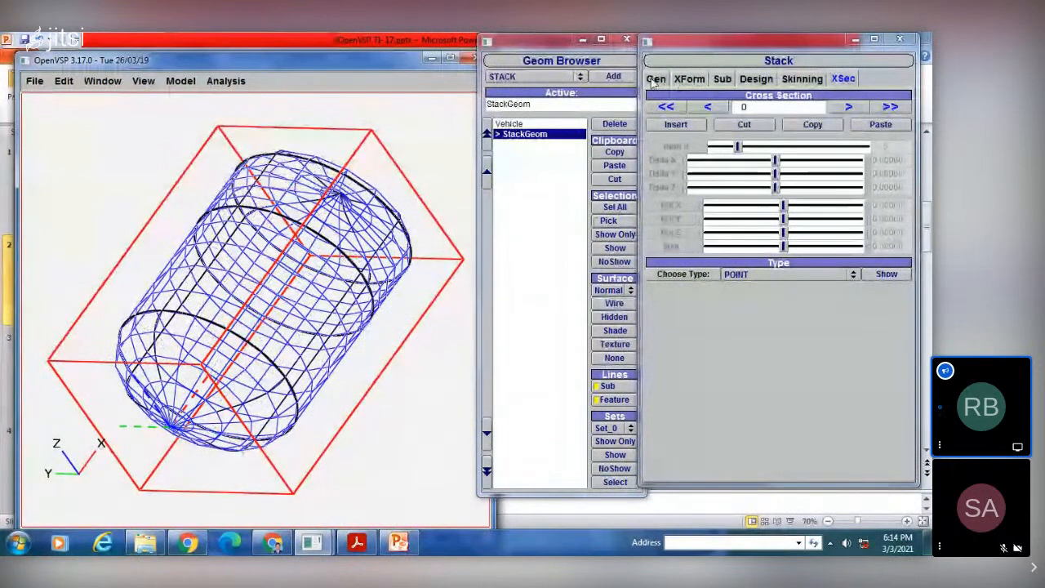
Step: Move the new stack to about X 1.848, Y 2.065 and Z -0.109 in relative coordinates
click(656, 79)
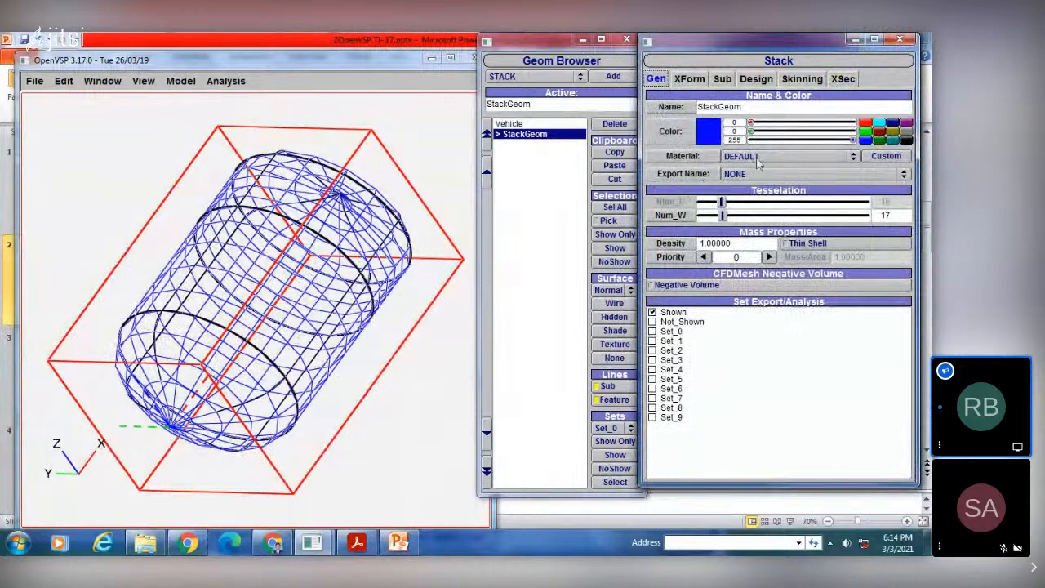
click(690, 79)
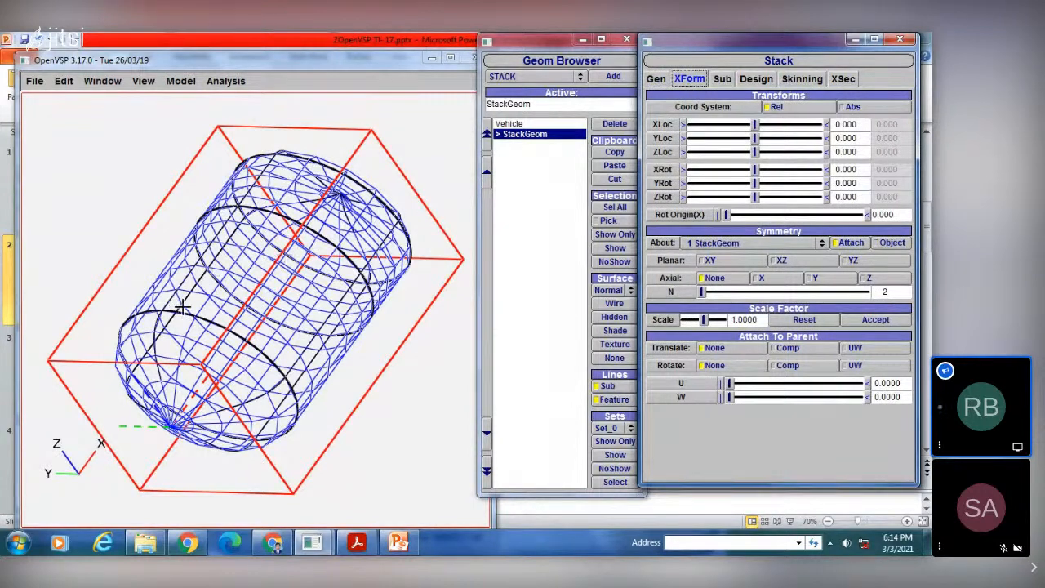
drag(183, 307, 276, 299)
right_drag(276, 299, 280, 269)
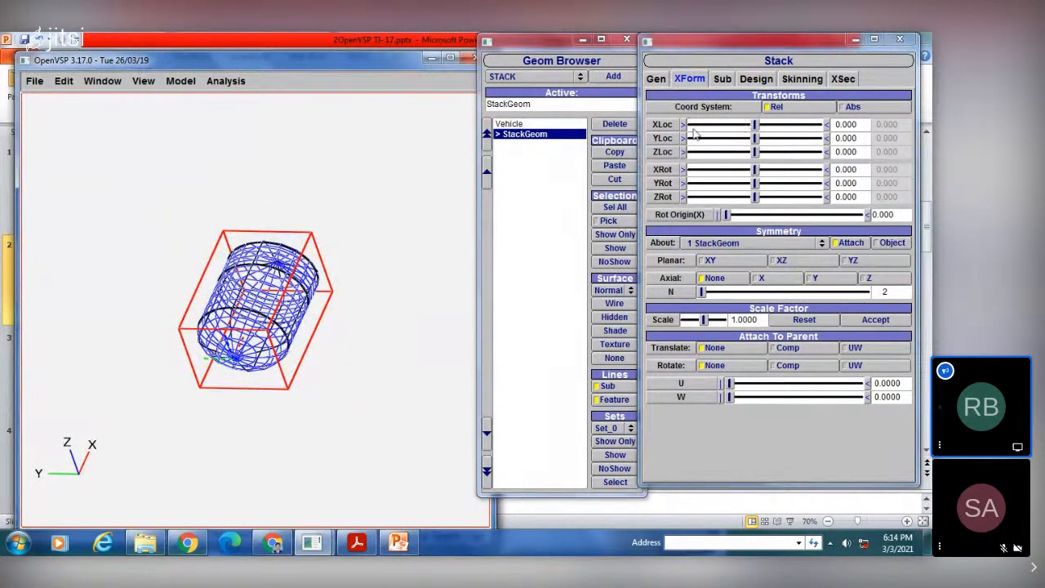
drag(755, 124, 753, 152)
drag(803, 124, 765, 124)
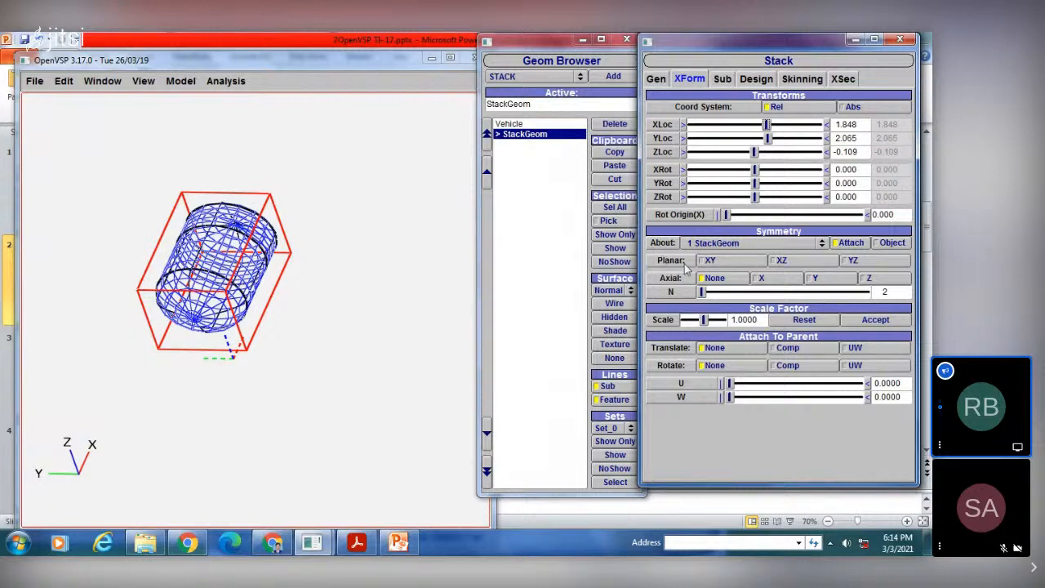
Step: Try XZ, YZ and XY planar symmetry on the stack and turn all three planes off again
click(778, 261)
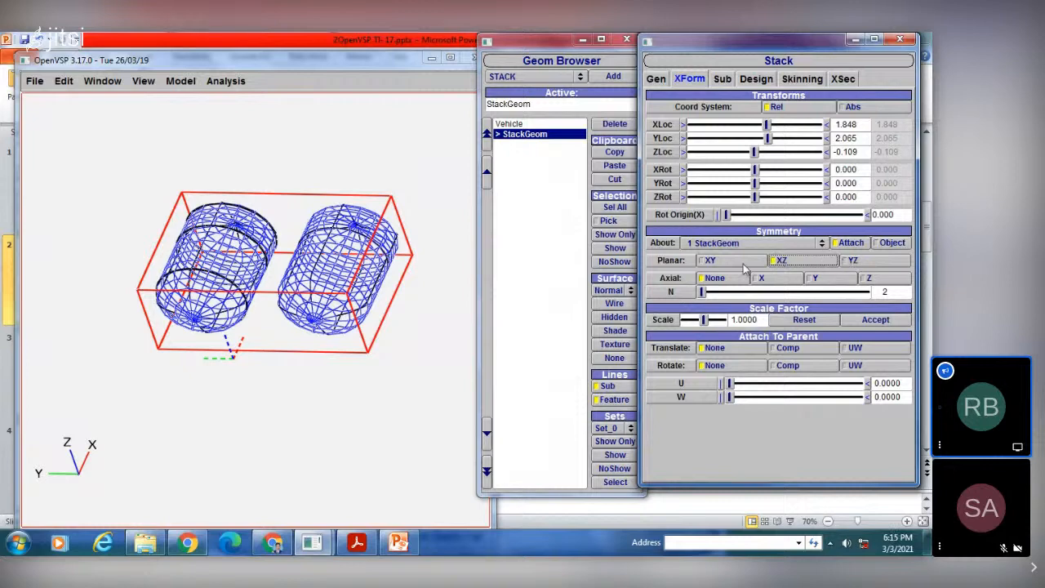
click(849, 260)
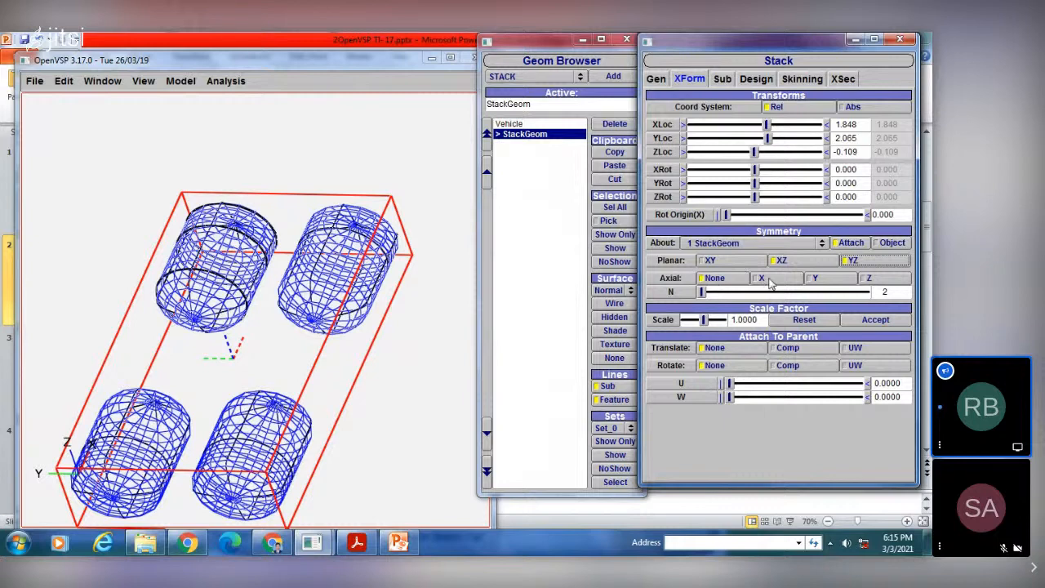
click(709, 261)
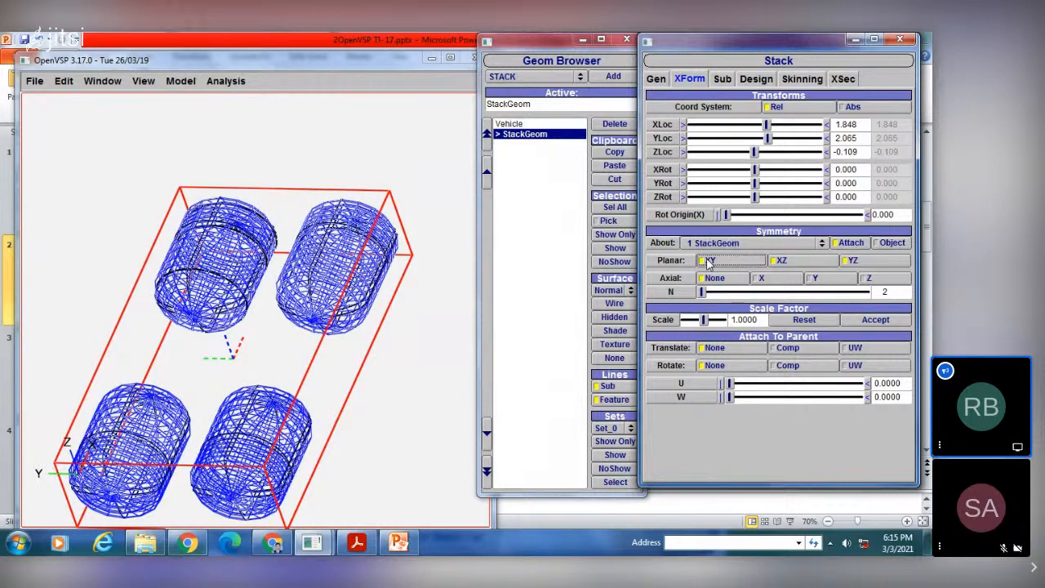
click(846, 262)
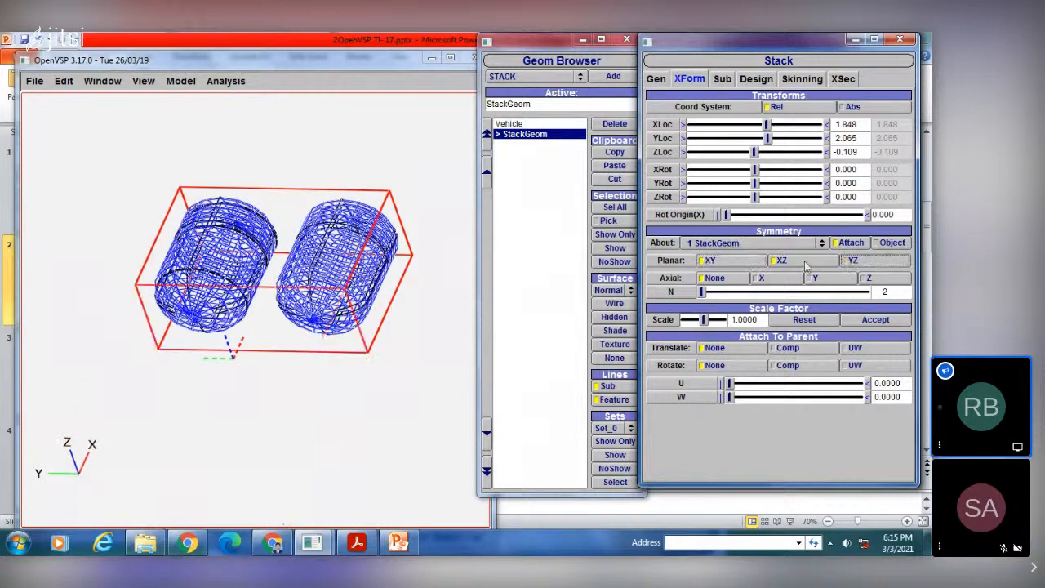
click(798, 262)
click(707, 260)
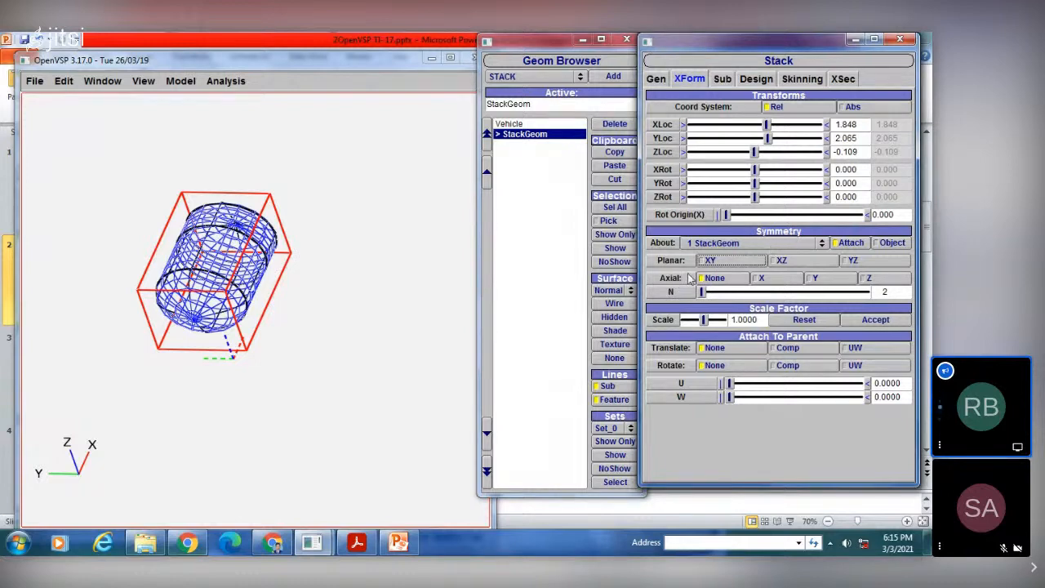
Step: Try axial symmetry about X and Y on the stack, and settle on the Z axis with N at 7
click(765, 278)
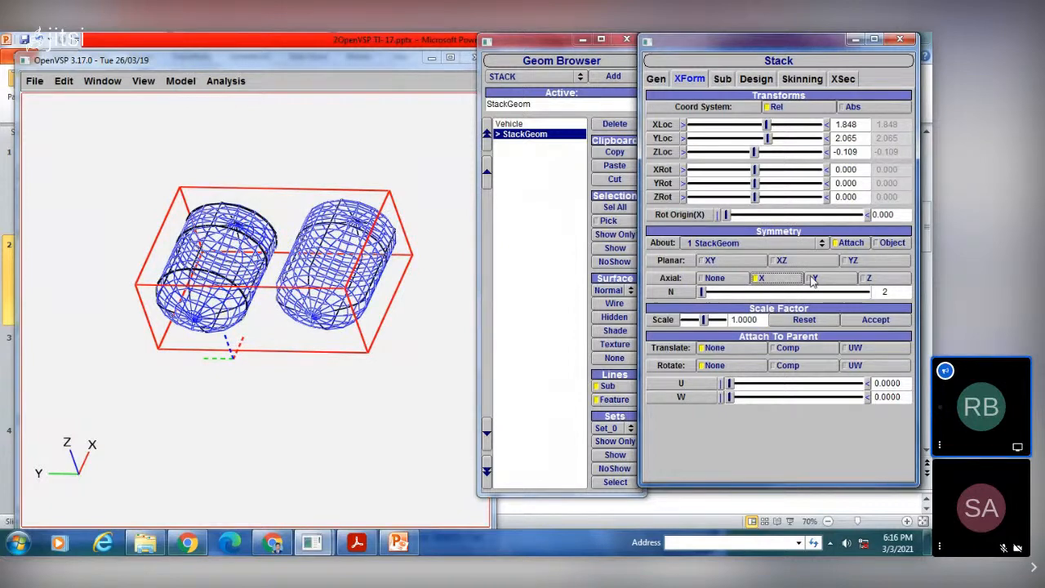
click(812, 279)
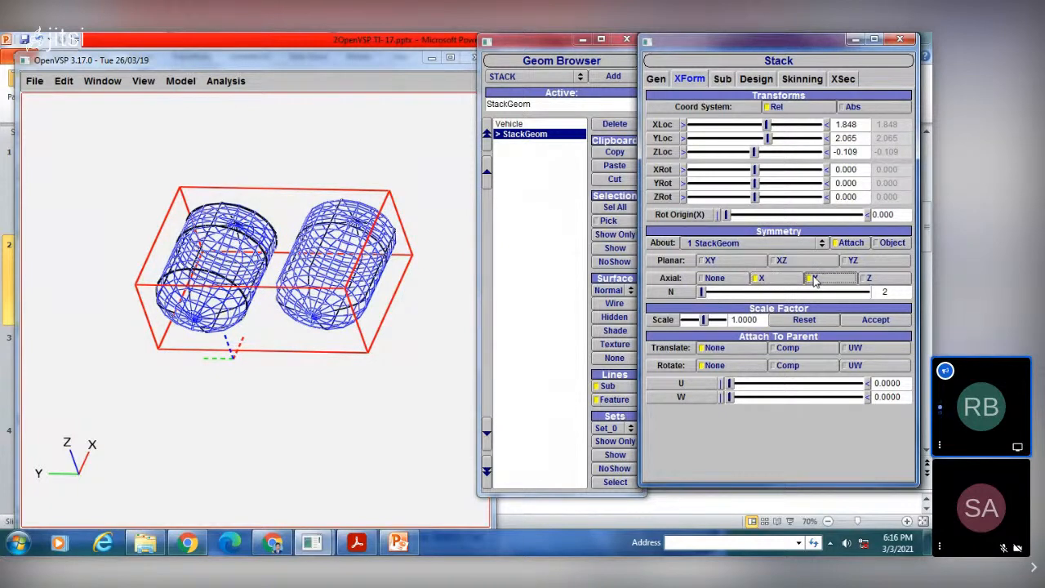
click(868, 278)
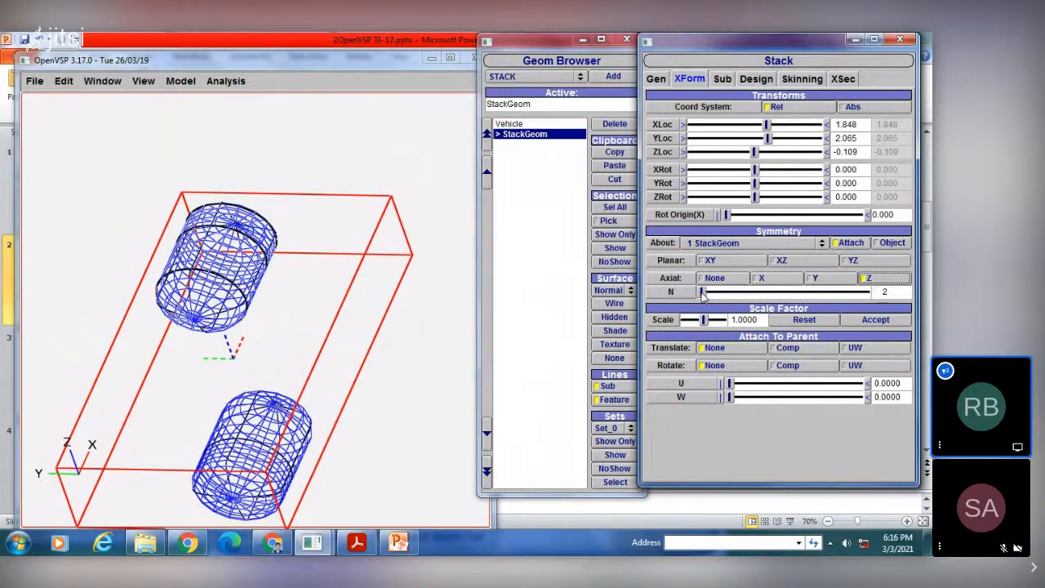
drag(702, 294, 726, 297)
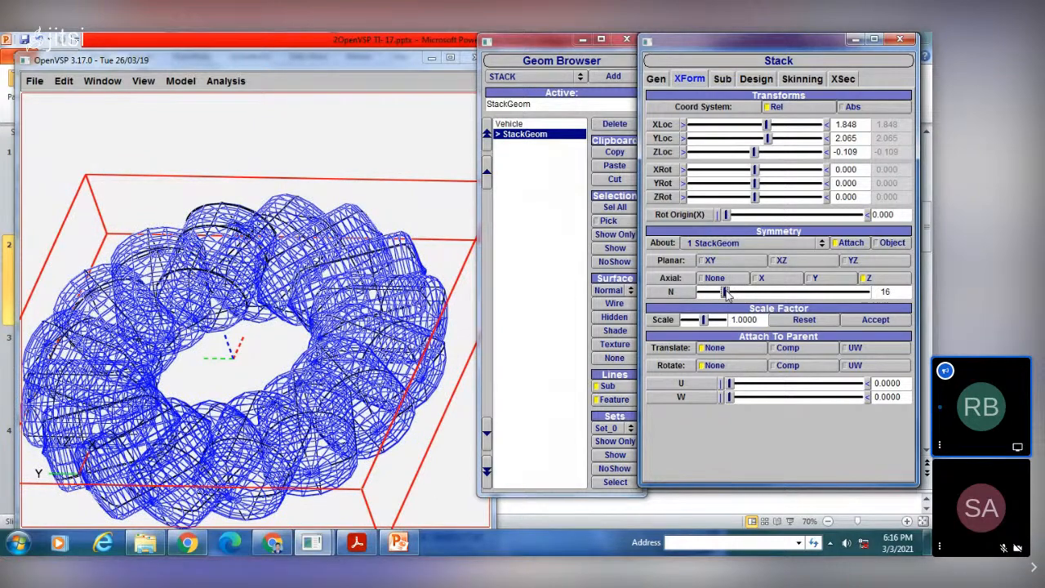
drag(725, 294, 706, 293)
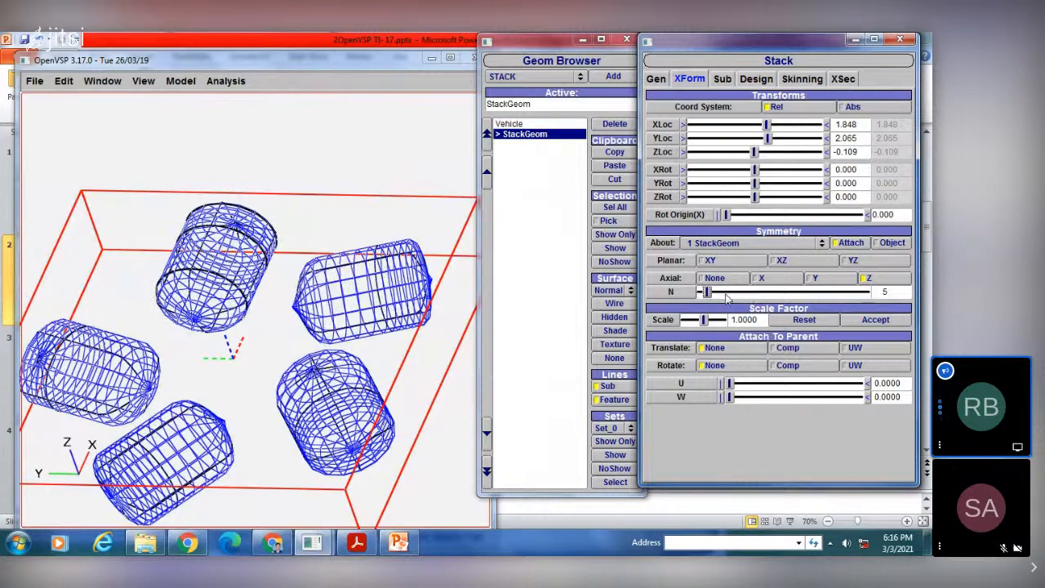
mouse_move(727, 295)
mouse_down()
mouse_move(744, 294)
mouse_move(710, 298)
mouse_up()
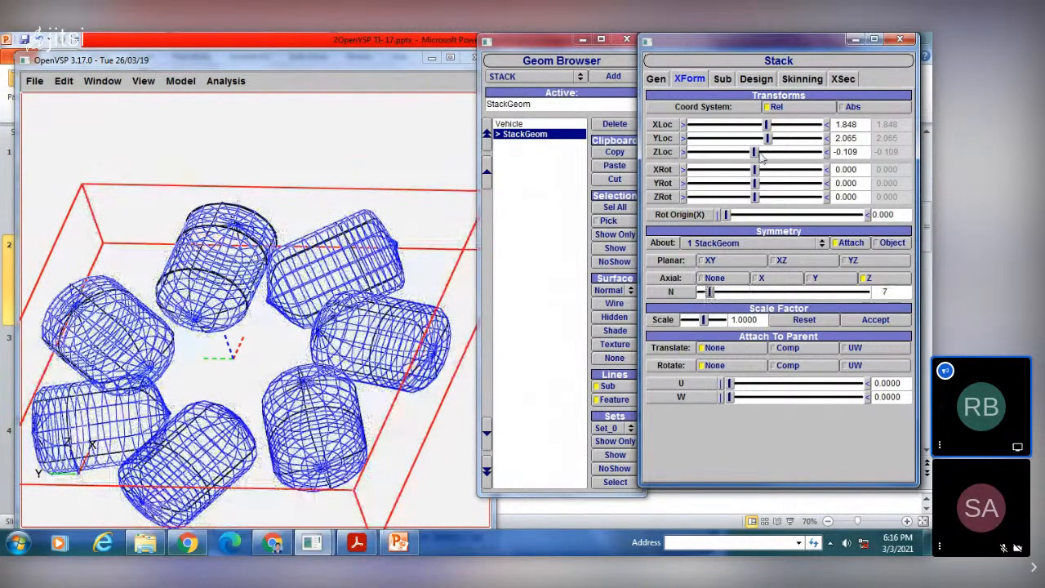
Step: Add two Line sub-surfaces on the stack's Surf_0 and set the first line's U value to about 0.3261
click(723, 79)
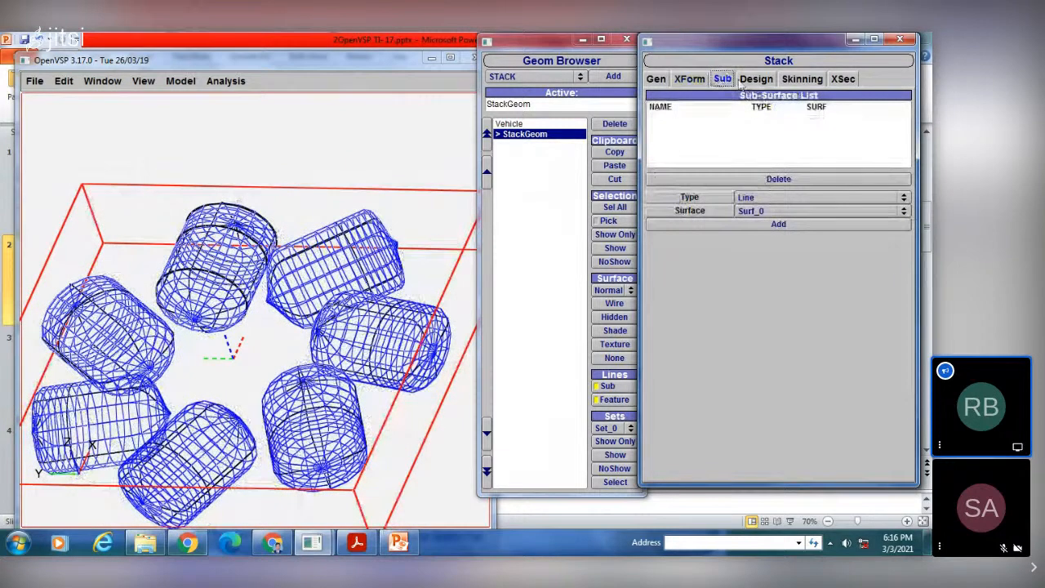
click(757, 209)
click(759, 211)
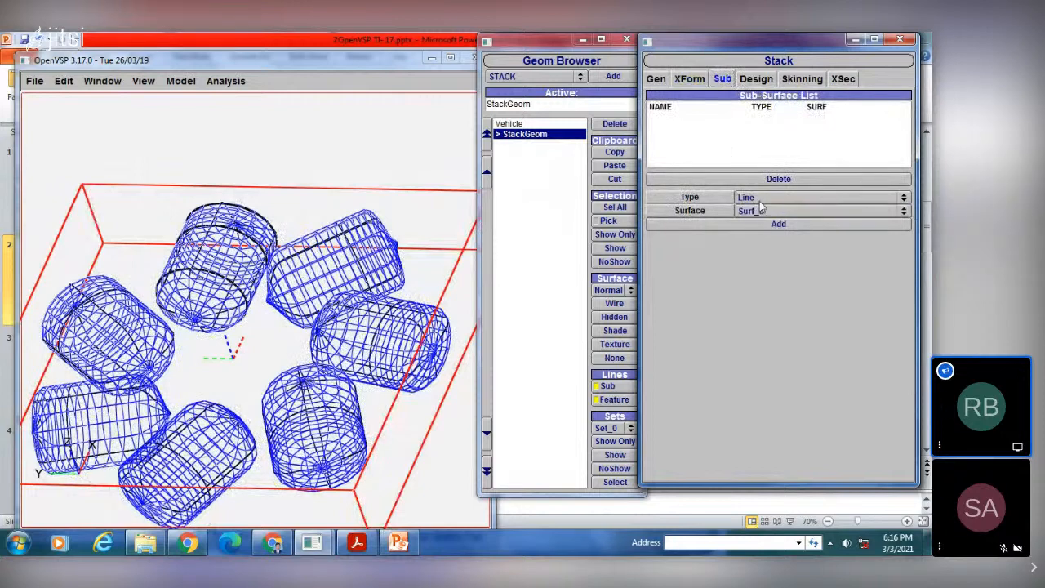
click(767, 223)
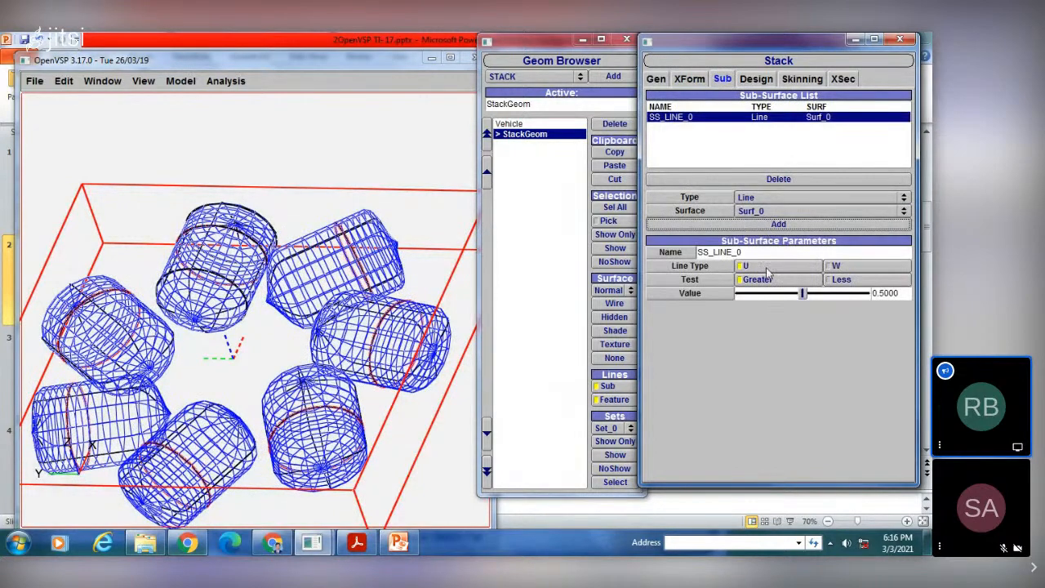
click(776, 225)
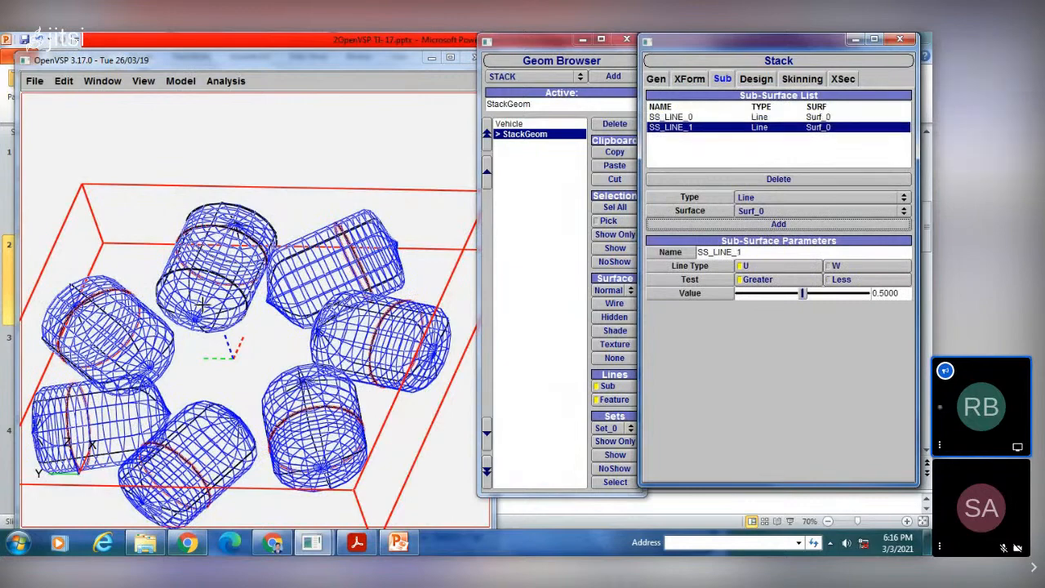
drag(269, 279, 310, 292)
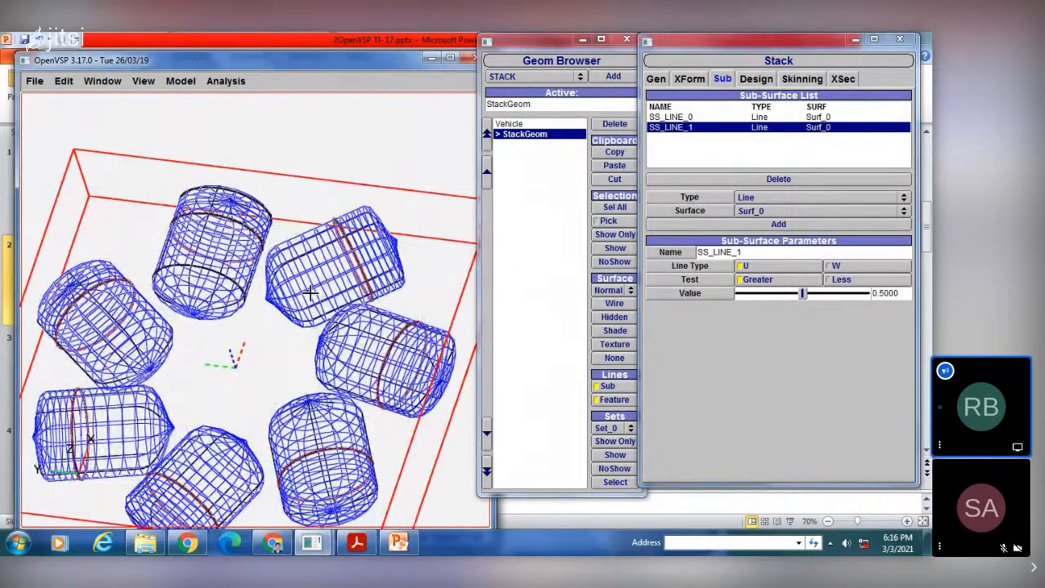
click(684, 118)
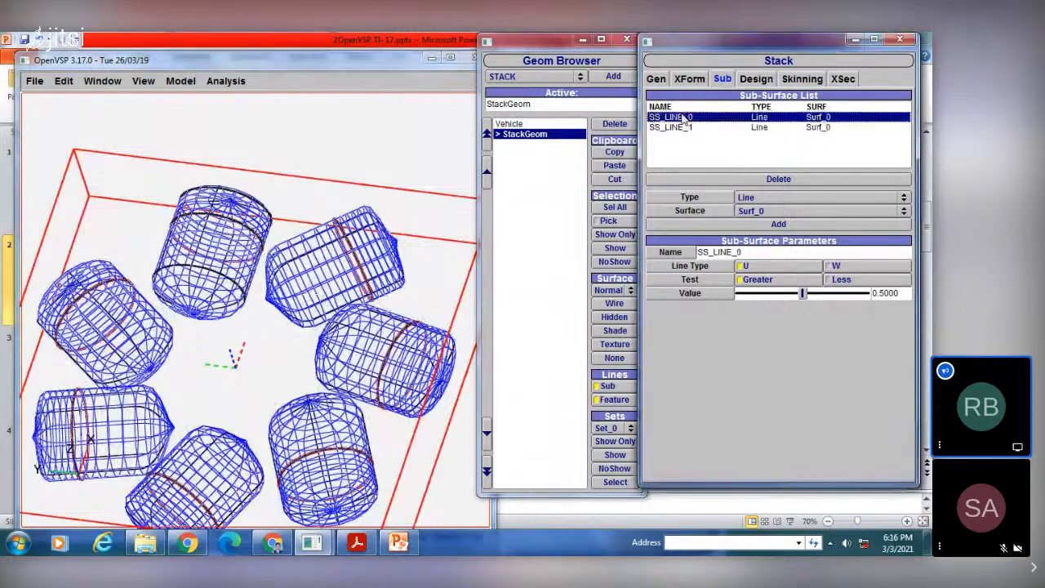
mouse_move(798, 294)
mouse_down()
mouse_move(811, 295)
mouse_move(782, 296)
mouse_up()
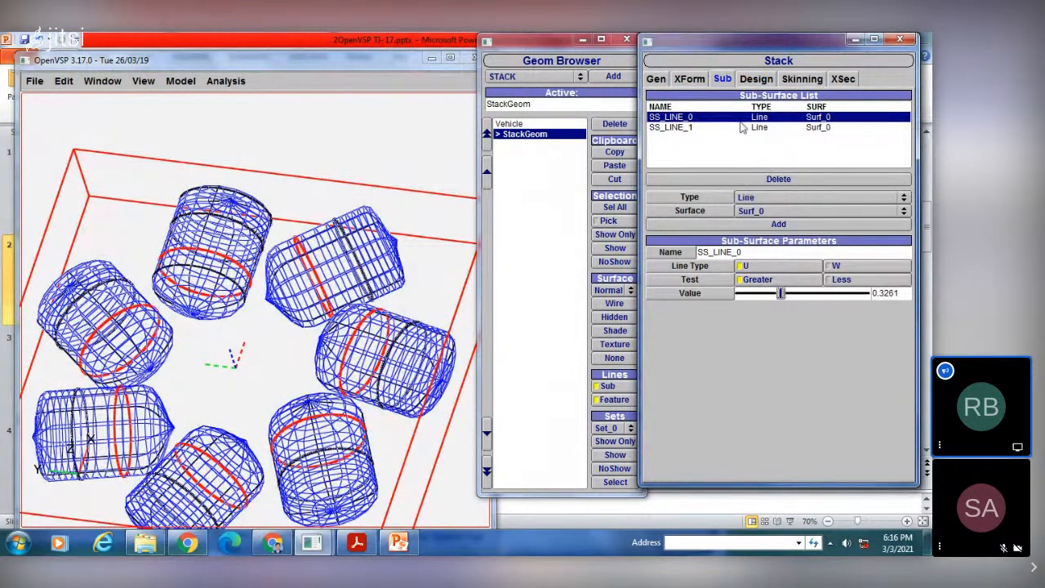
Step: Delete both line sub-surfaces from the stack's sub-surface list
click(675, 132)
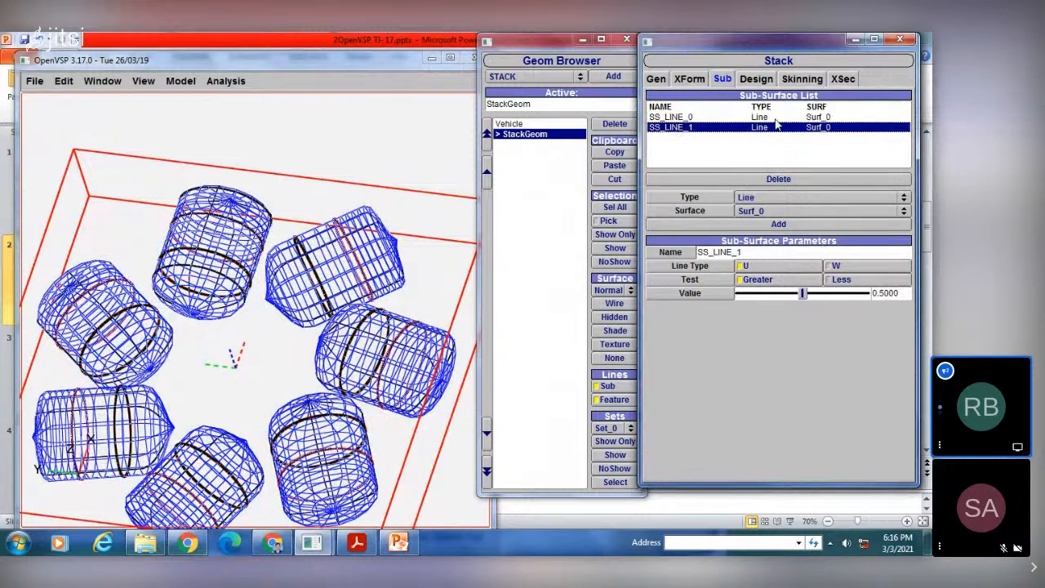
click(779, 181)
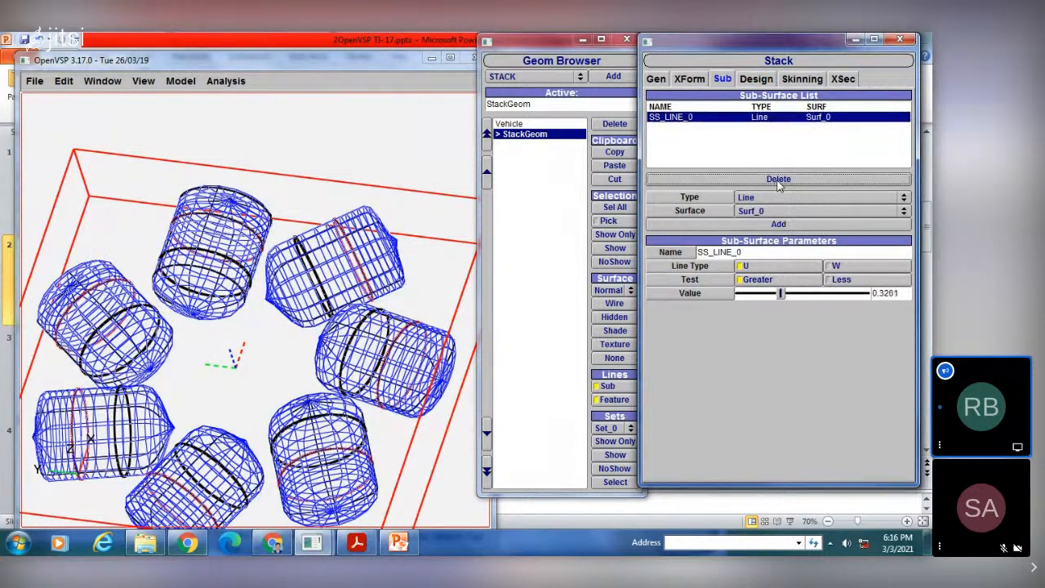
click(693, 120)
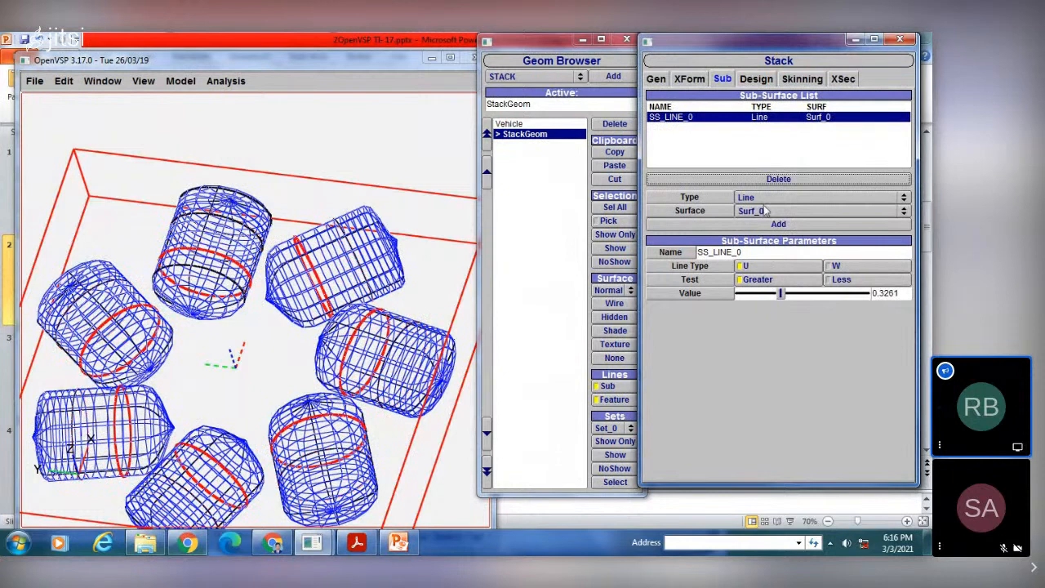
click(767, 180)
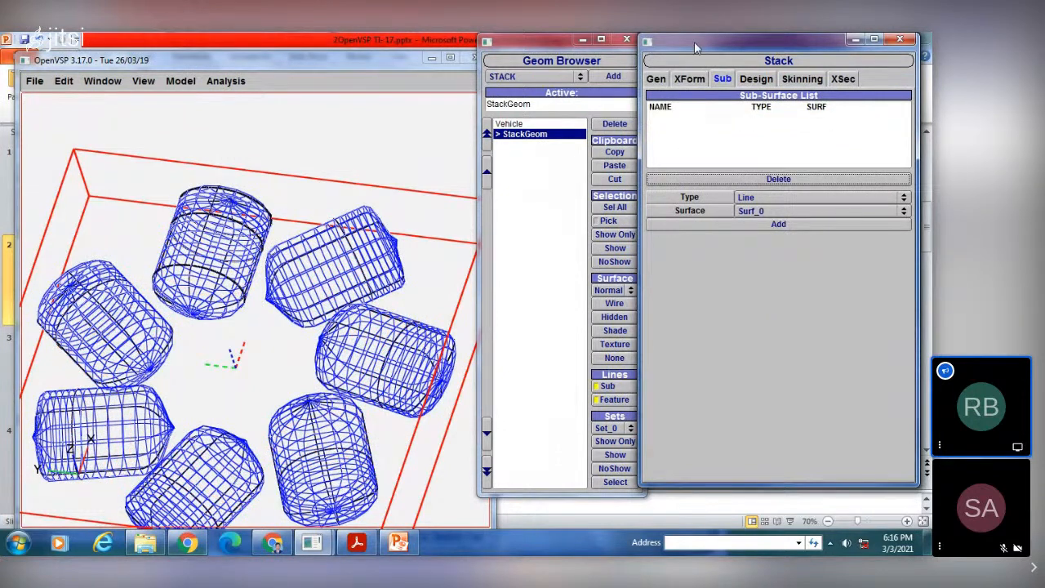
Step: Try the LOOP cross-section order in the stack's design policy and switch it back to FREE
click(758, 80)
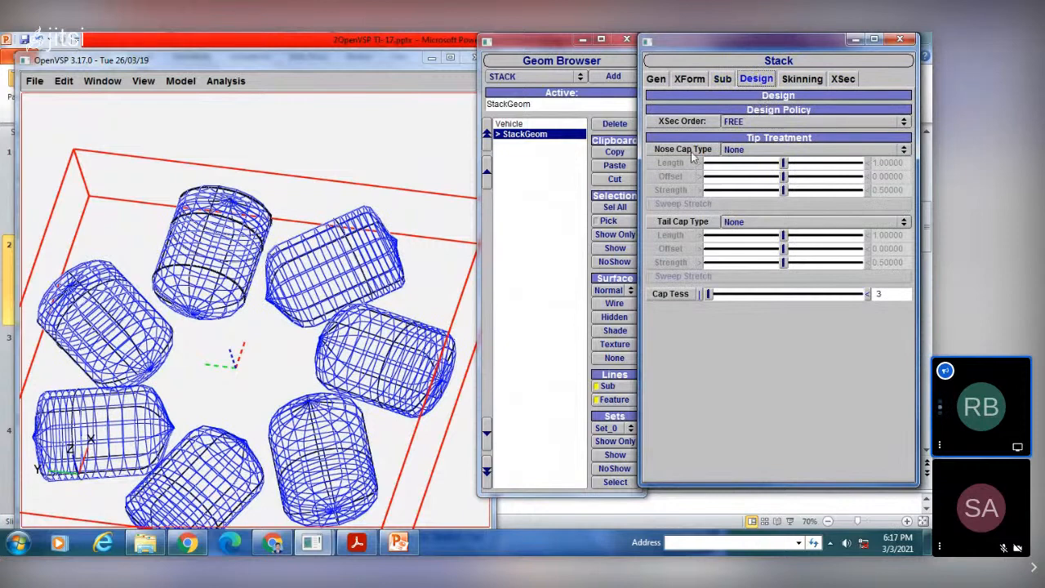
click(749, 122)
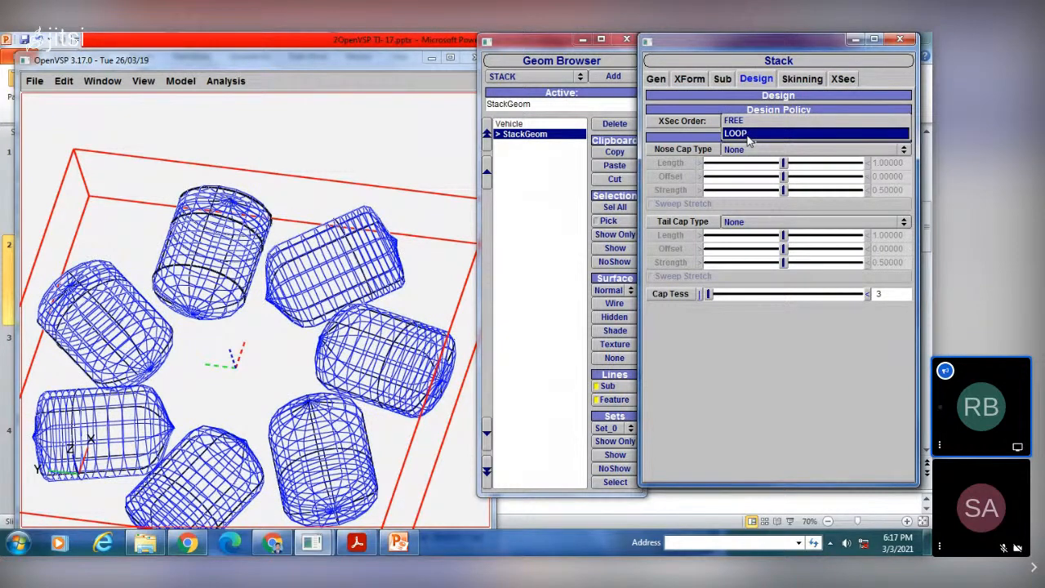
click(749, 134)
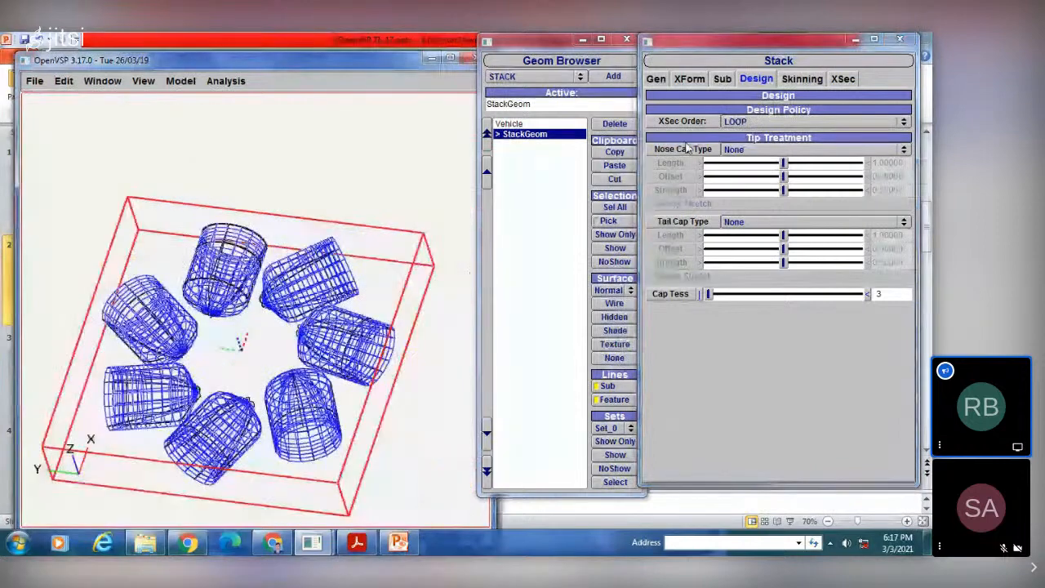
click(739, 121)
click(734, 109)
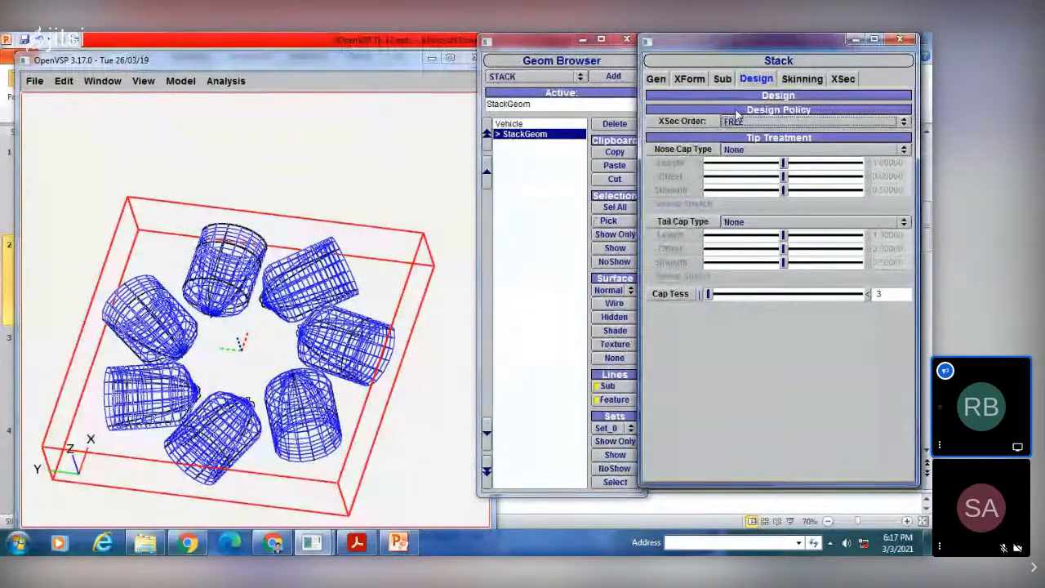
Step: Delete the axially symmetric stack from the geometry list and add a fresh STACK component
click(748, 121)
click(748, 121)
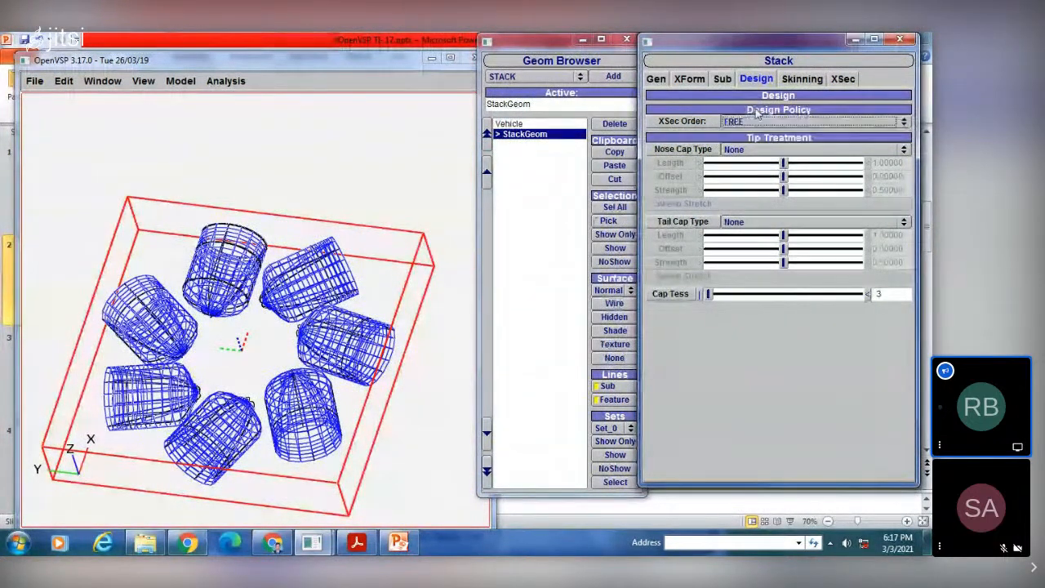
click(802, 79)
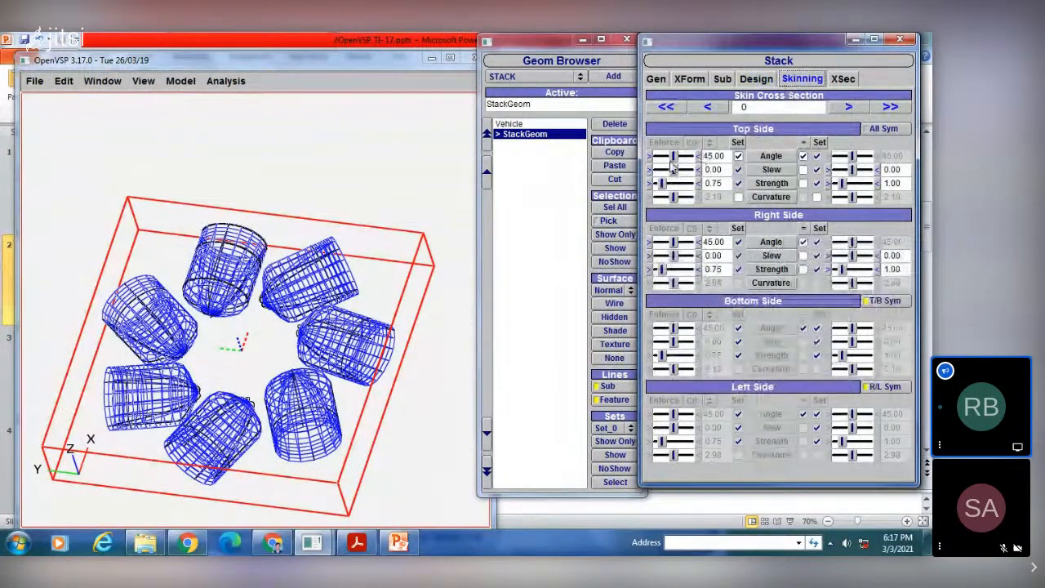
scroll(347, 290, up, 3)
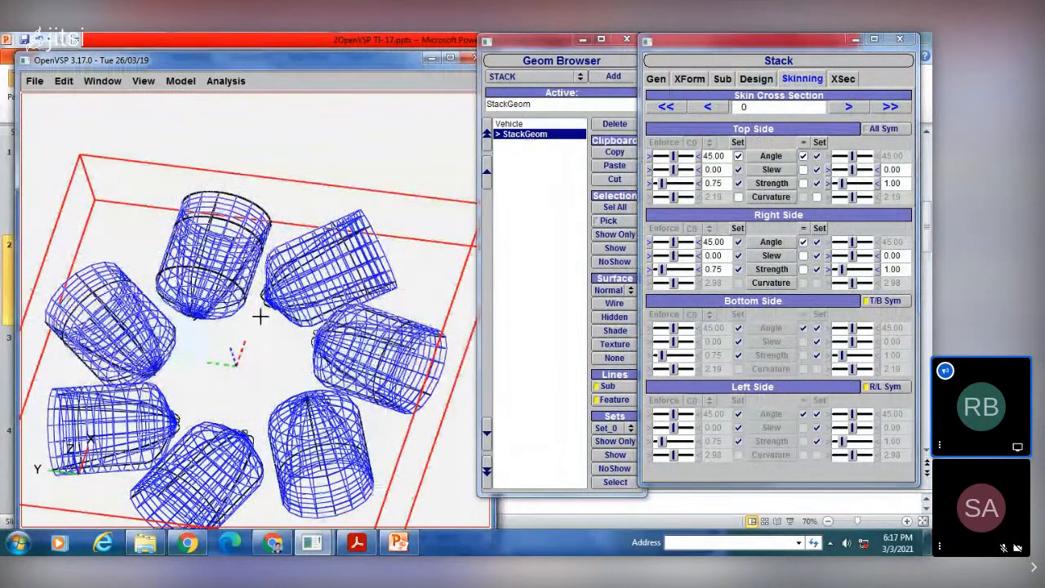
click(628, 124)
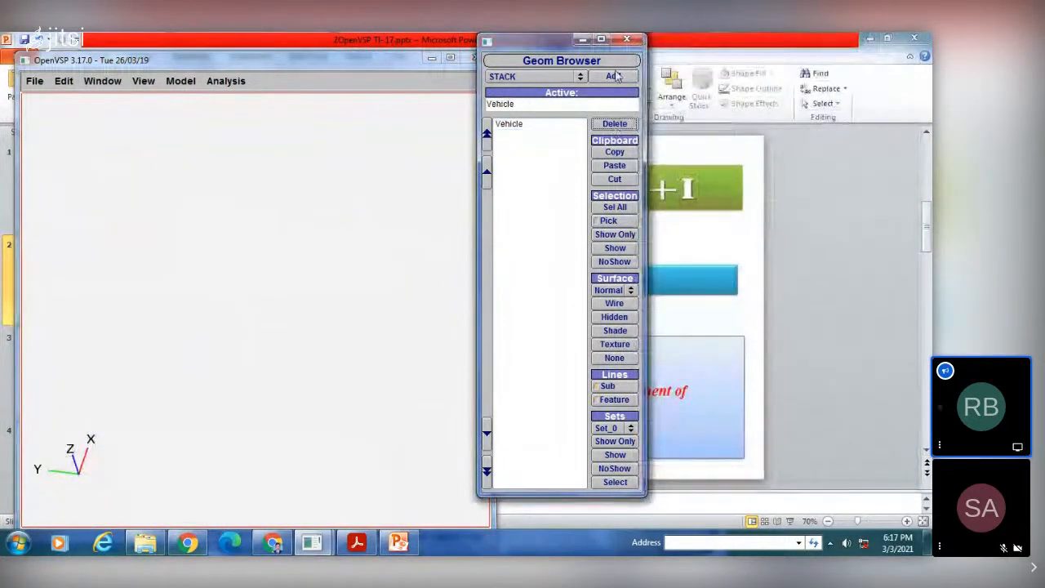
click(613, 76)
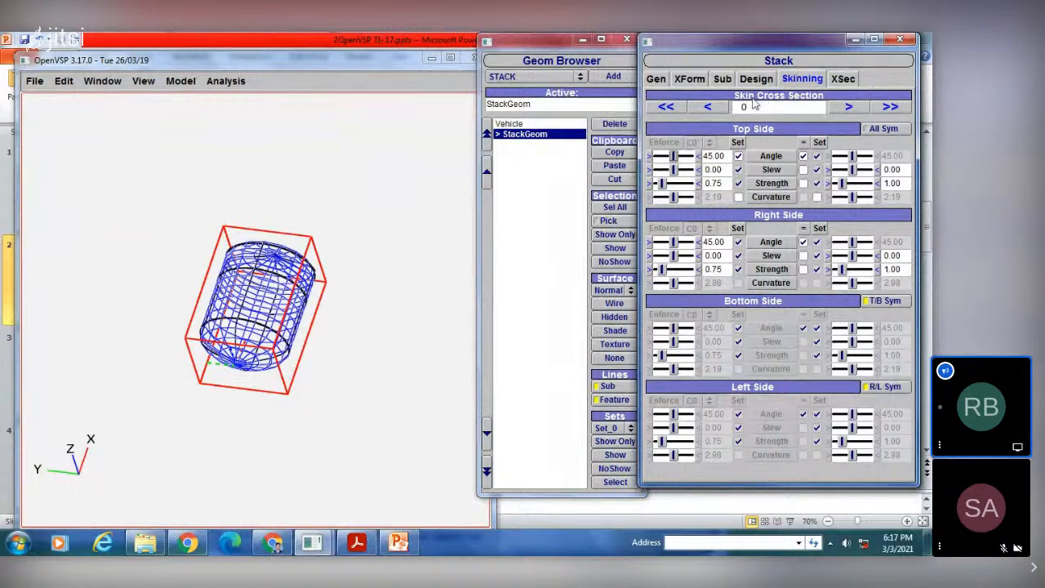
Step: For skin cross section 0, set the top side's first-column angle to 135, slew to 90, strength to 1.50, and second-column slew to 66.52, strength to 3.78
drag(685, 160, 693, 160)
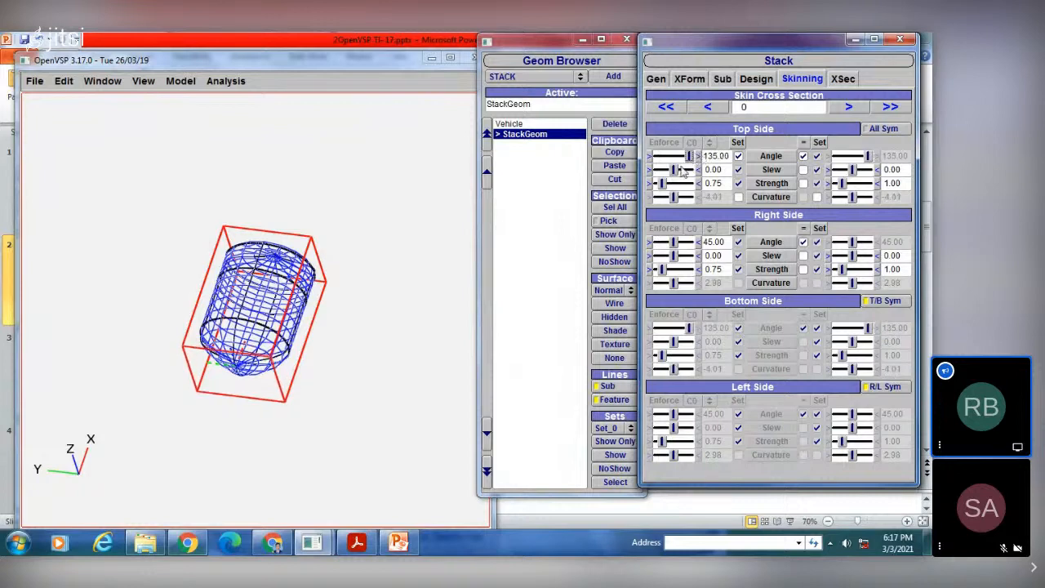
drag(677, 172, 697, 170)
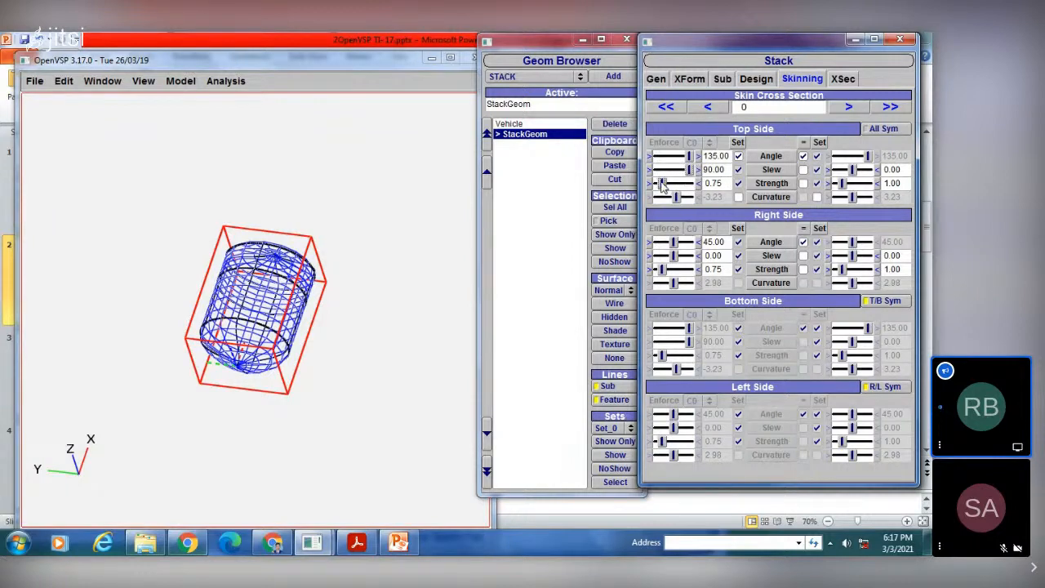
mouse_move(662, 183)
mouse_down()
mouse_move(679, 185)
mouse_move(658, 183)
mouse_up()
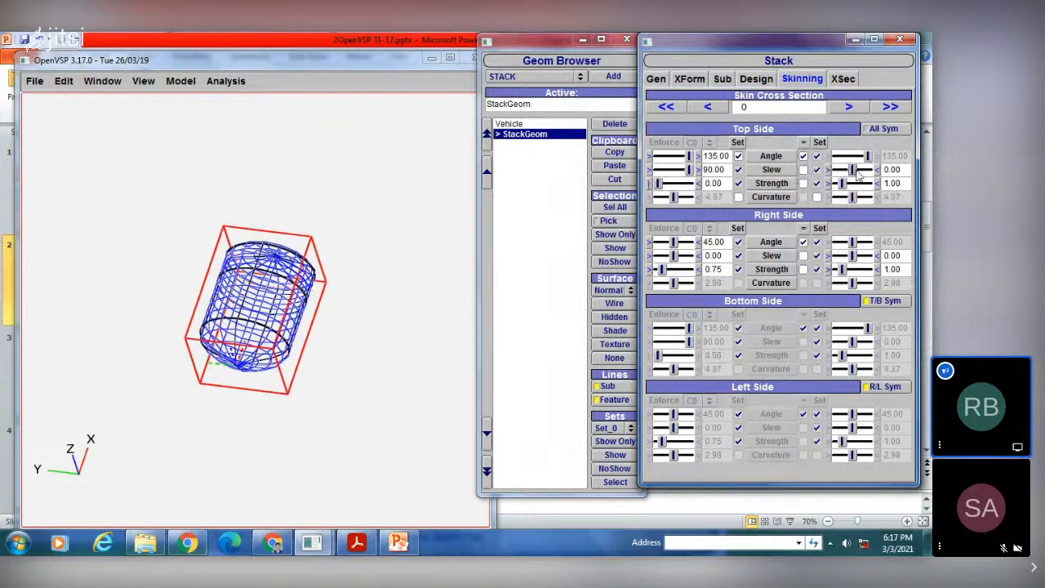
mouse_move(852, 170)
mouse_down()
mouse_move(865, 169)
mouse_move(857, 185)
mouse_up()
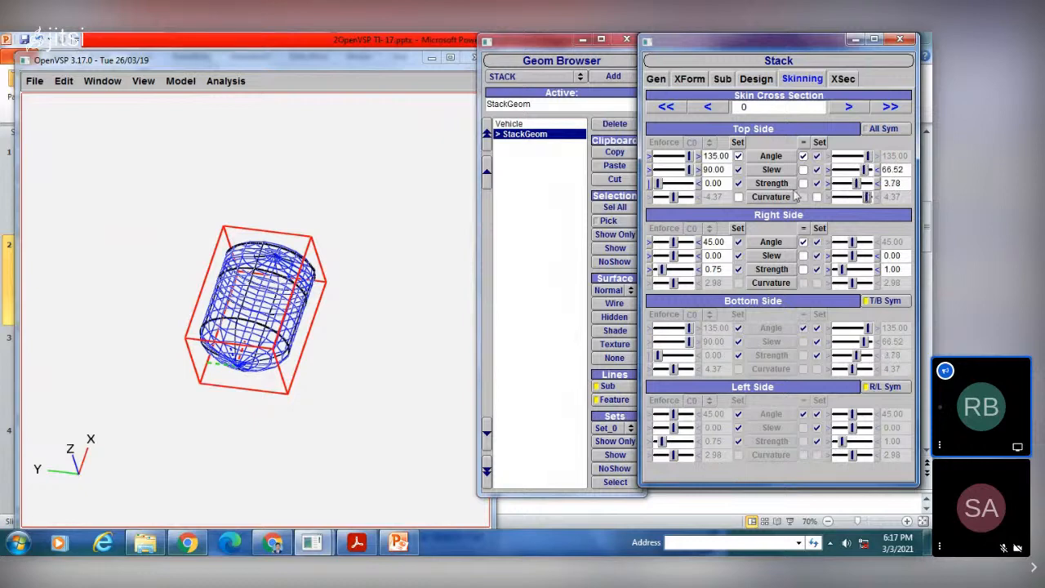
mouse_move(675, 197)
mouse_down()
mouse_move(689, 197)
mouse_move(670, 188)
mouse_up()
click(661, 184)
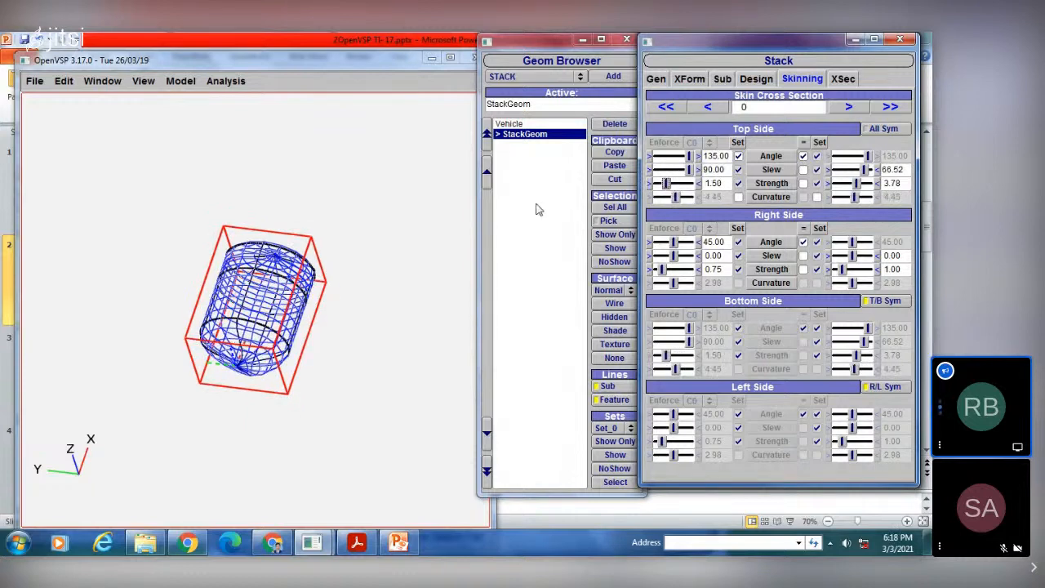
Step: Step through the stack's cross sections from 0 to 4 and examine each one's position and type
click(842, 78)
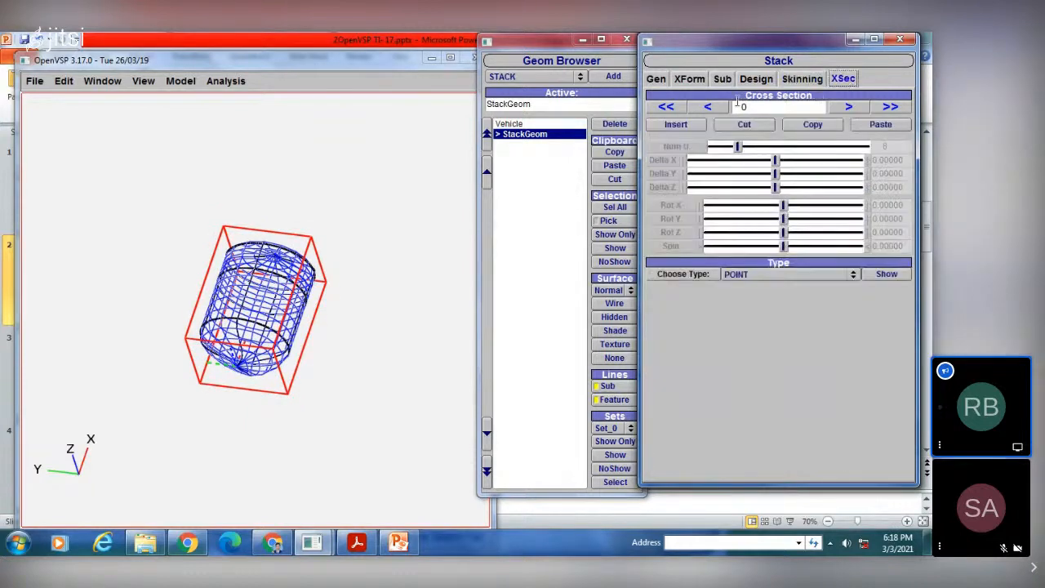
click(847, 107)
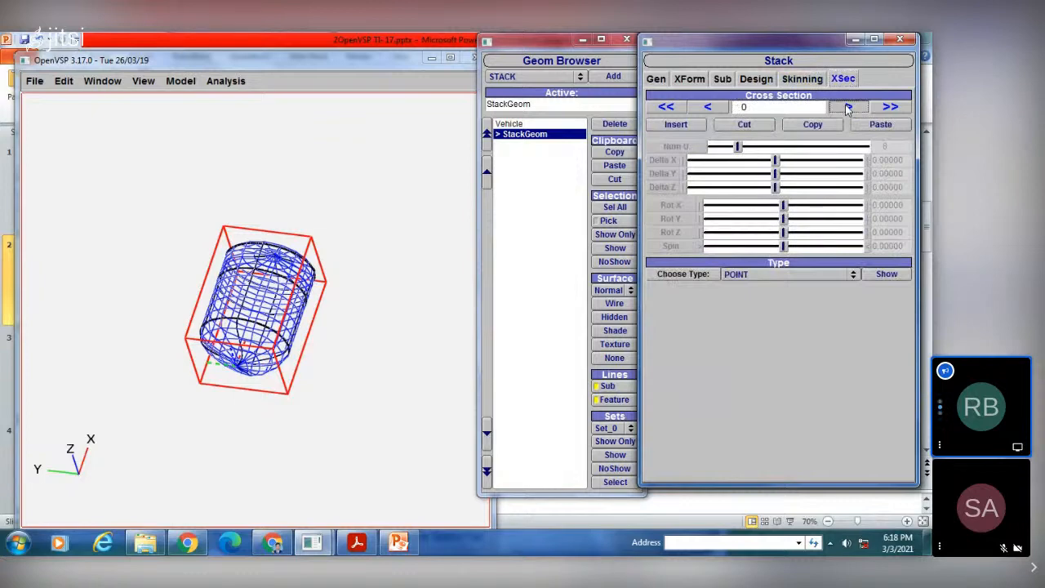
click(847, 107)
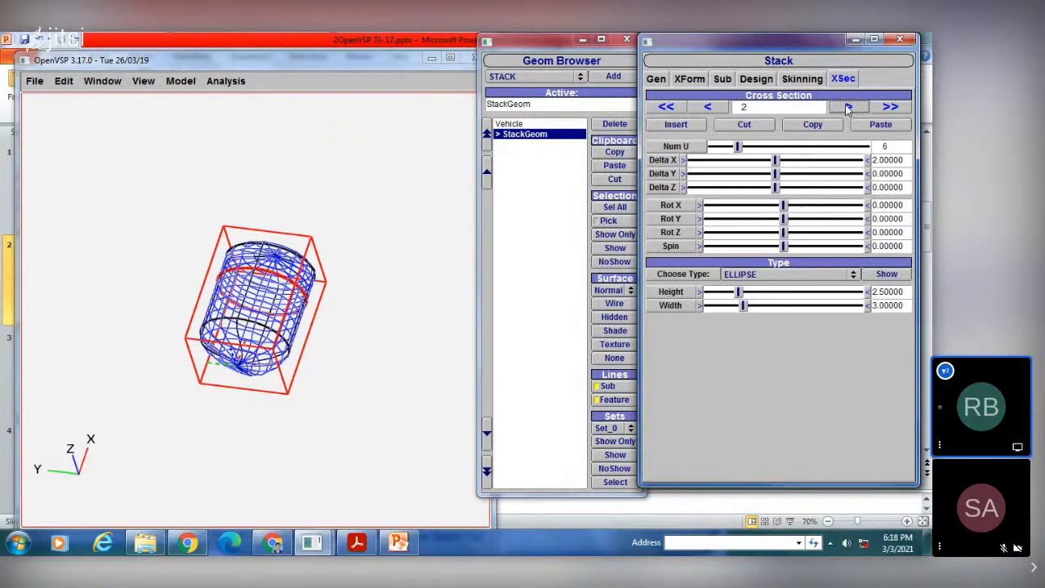
click(847, 107)
click(847, 107)
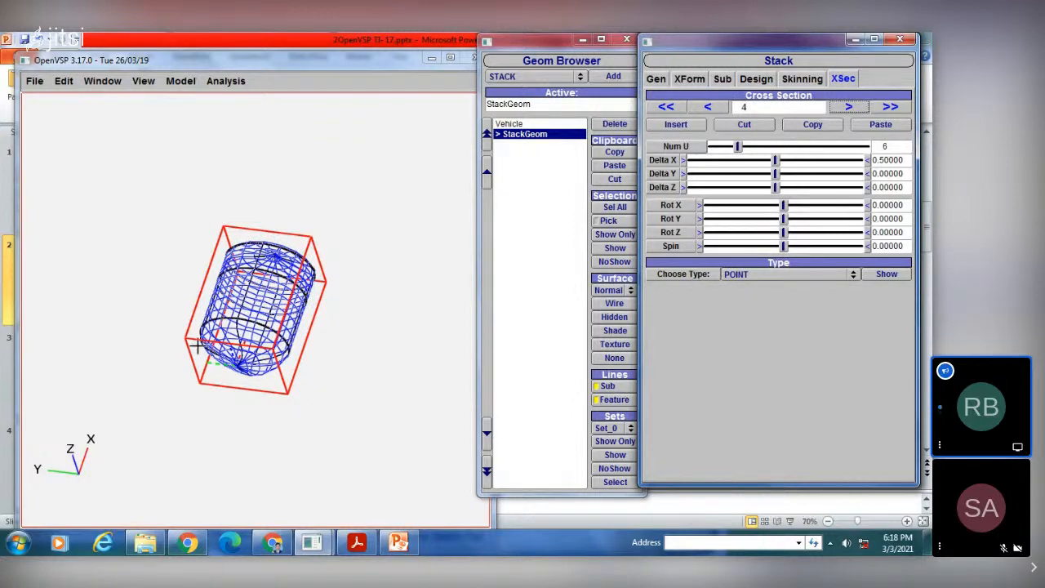
scroll(196, 347, up, 3)
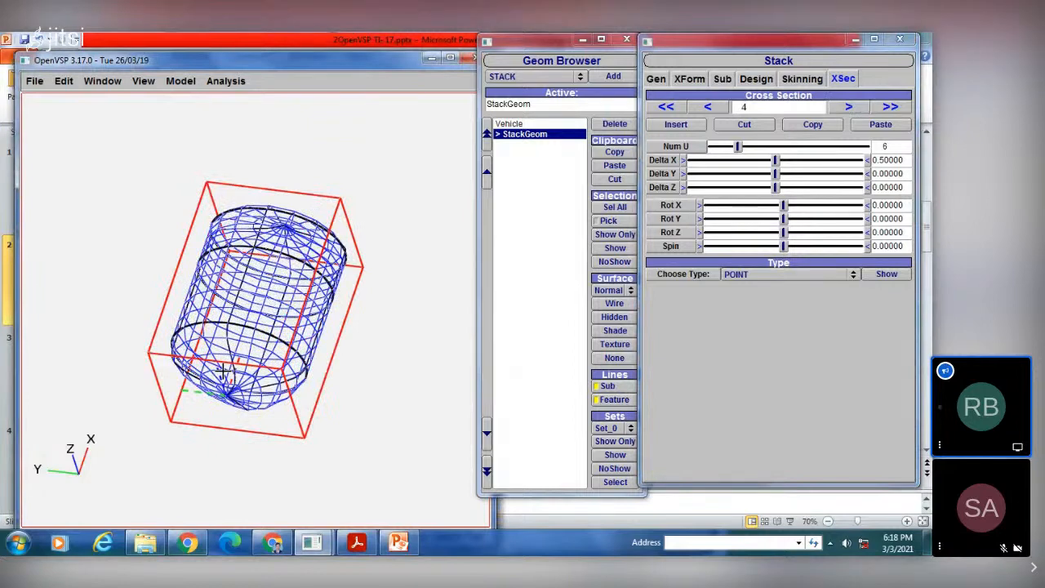
scroll(222, 371, up, 2)
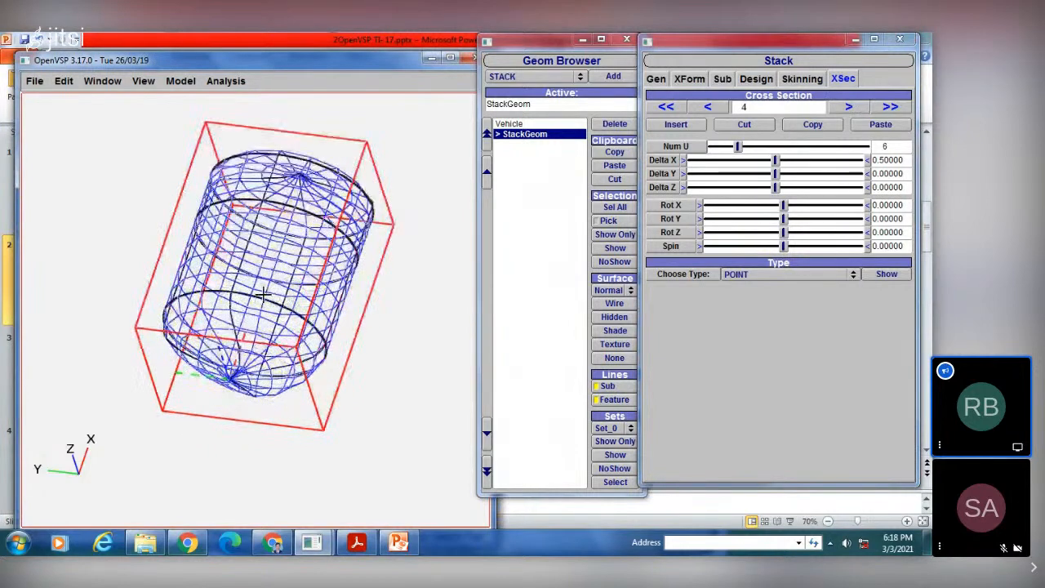
Step: Hide the stack's surface mesh, review the cross sections from 4 back to 0, and restore the wireframe display
click(614, 357)
drag(280, 331, 216, 302)
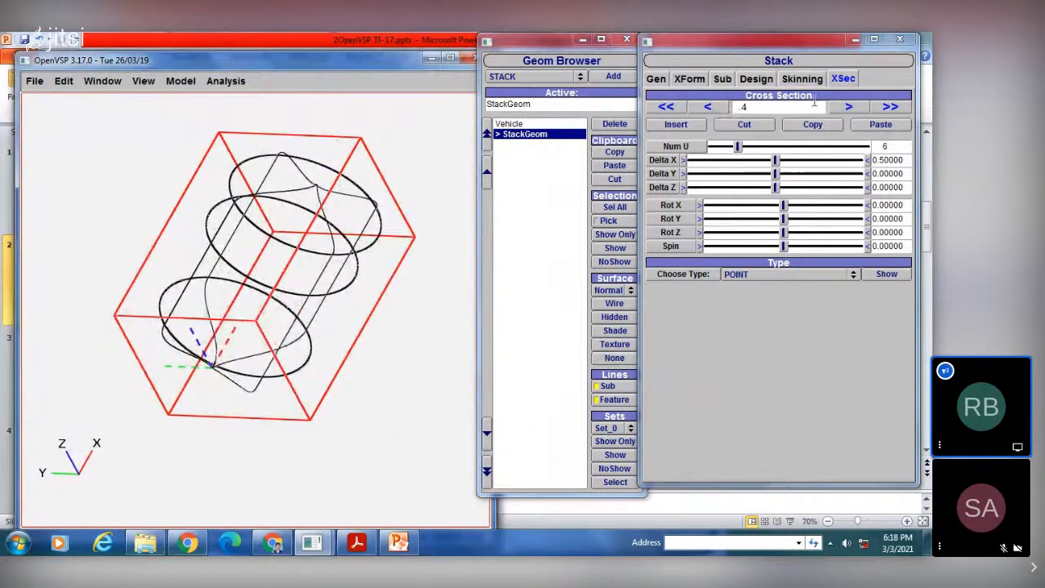
click(848, 107)
click(708, 107)
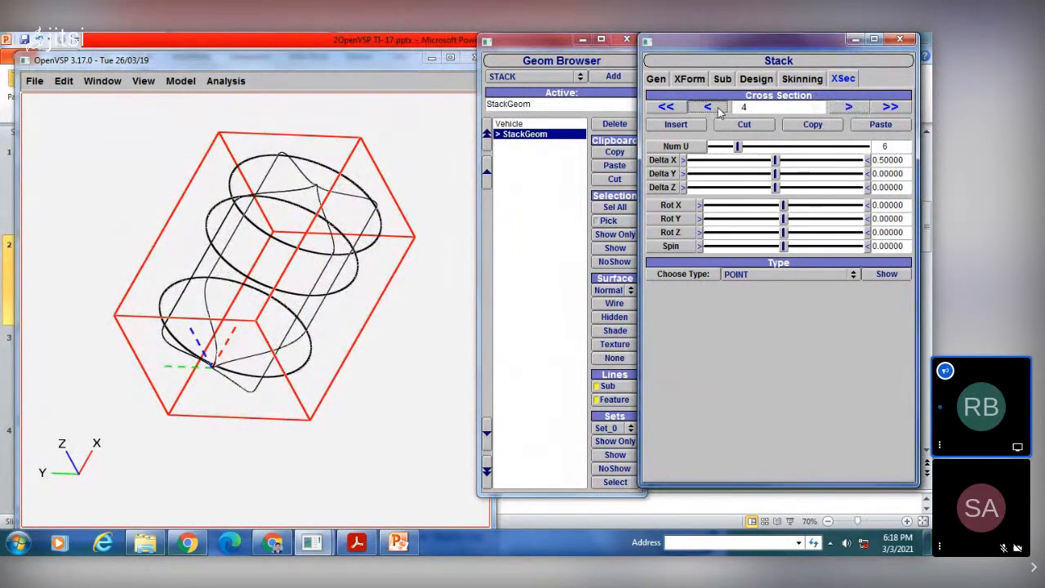
click(707, 108)
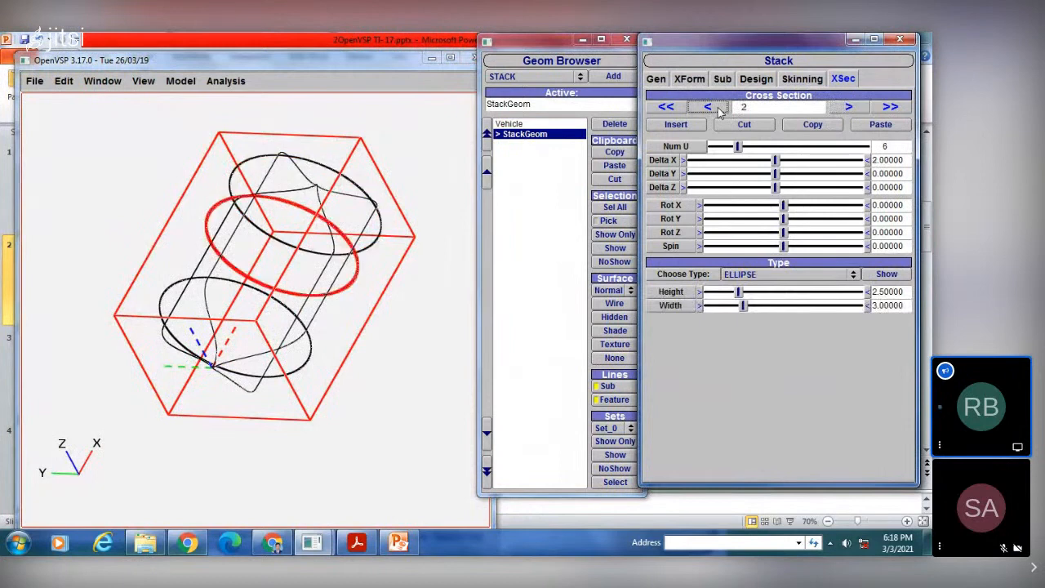
click(707, 108)
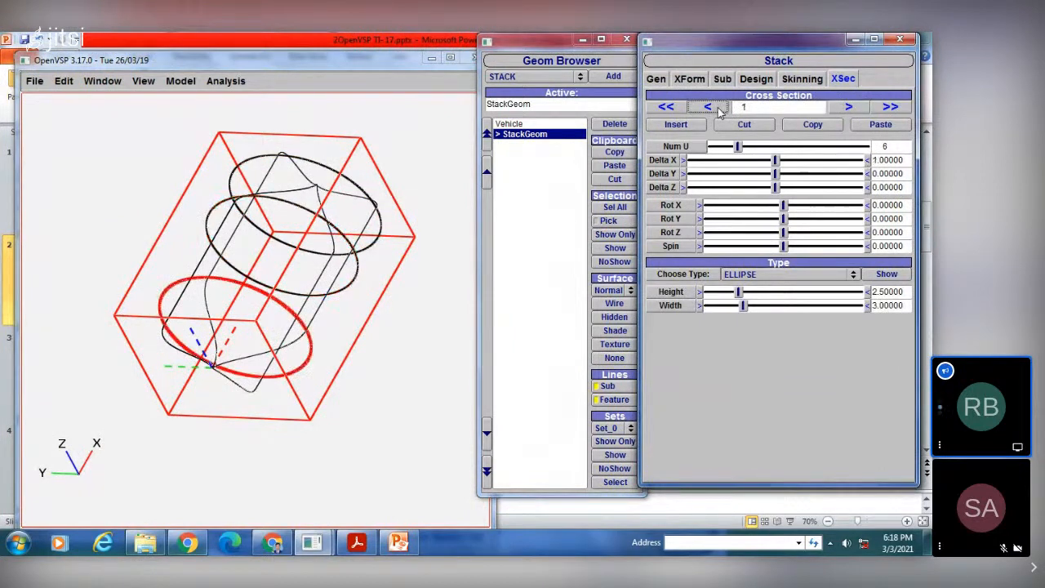
click(707, 107)
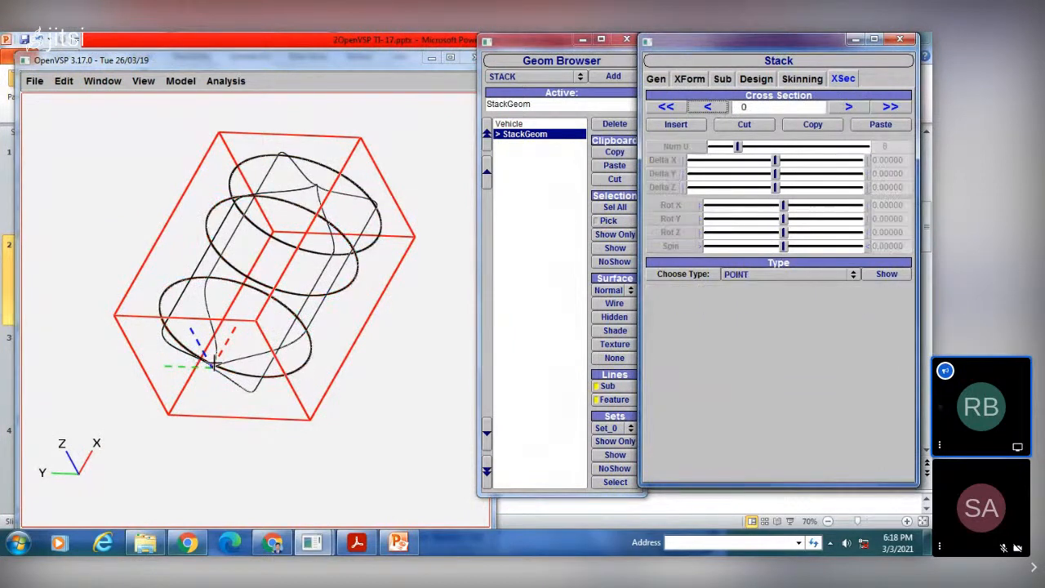
drag(213, 365, 218, 373)
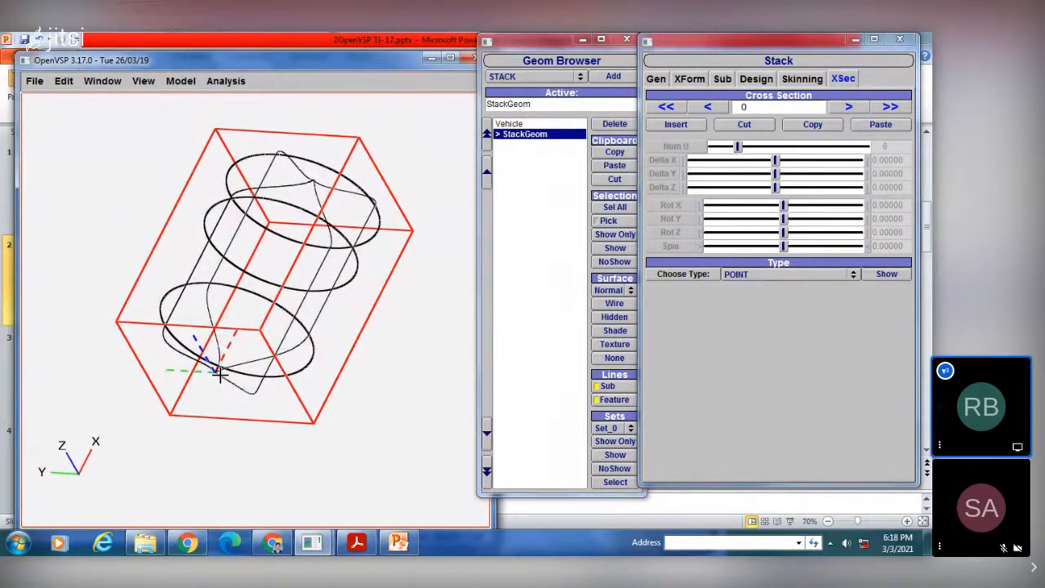
click(614, 303)
drag(349, 260, 337, 247)
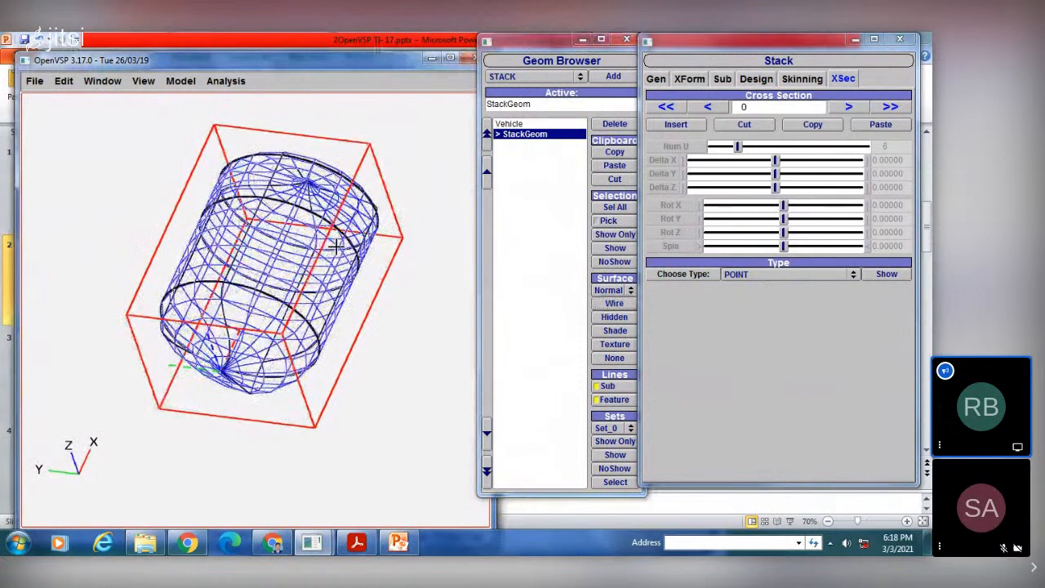
Step: Offset cross section 1 with Delta X at about 3.05, Delta Y at about -0.98 and Delta Z at about 0.74
click(848, 107)
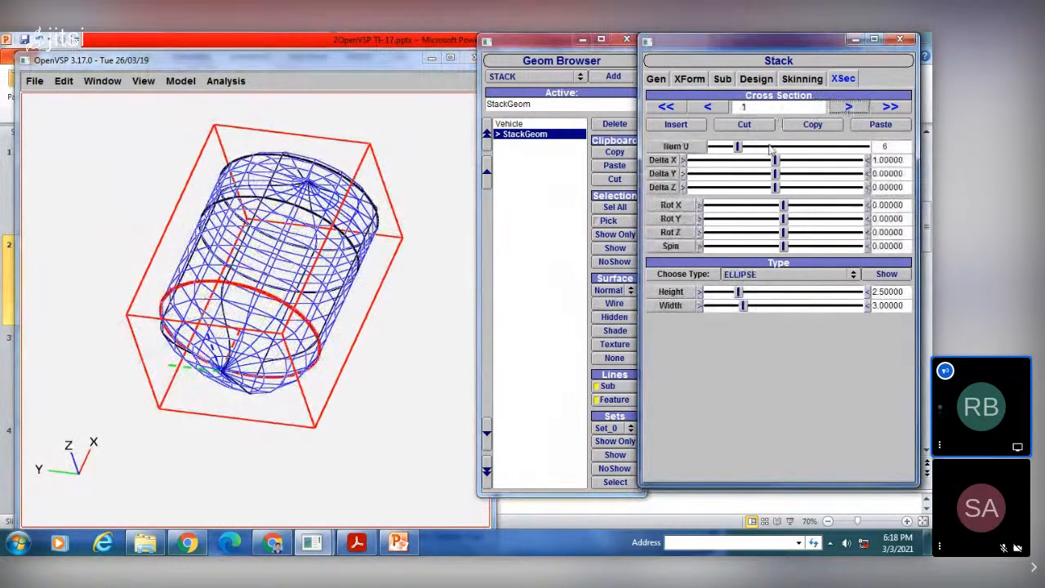
drag(774, 161, 793, 160)
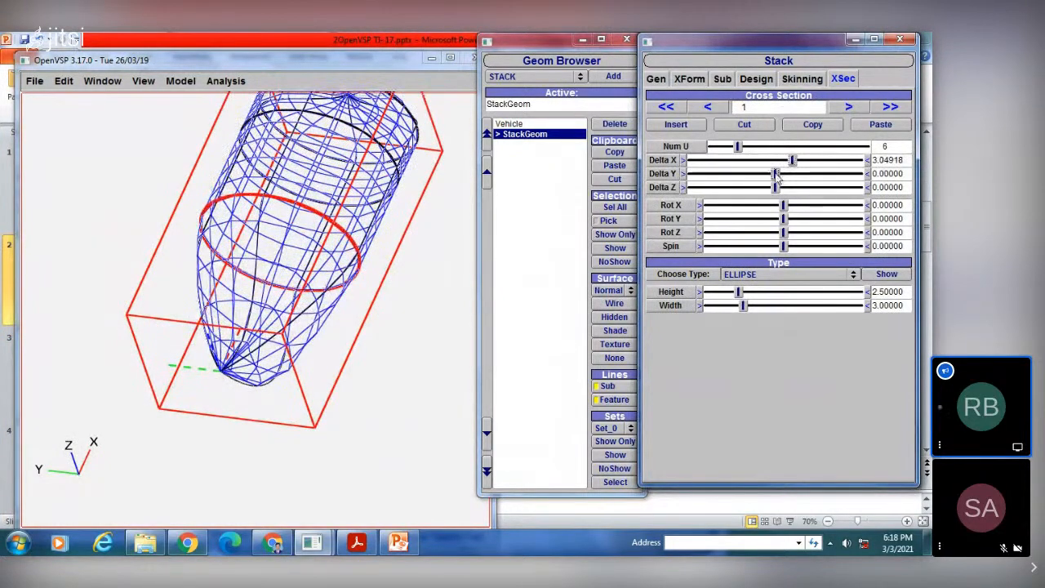
mouse_move(776, 174)
mouse_down()
mouse_move(794, 174)
mouse_move(767, 174)
mouse_move(782, 188)
mouse_up()
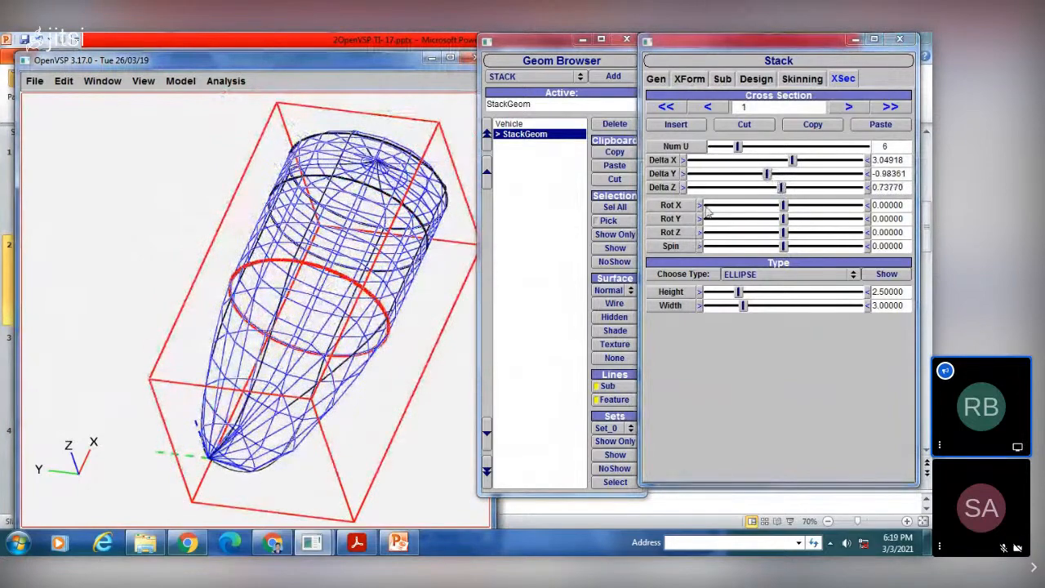
Step: Try rotating cross section 1 with Rot X about 29.45, Rot Y about 25.36, Rot Z about 22.91 and Spin at -1
drag(783, 205, 703, 250)
drag(258, 242, 317, 320)
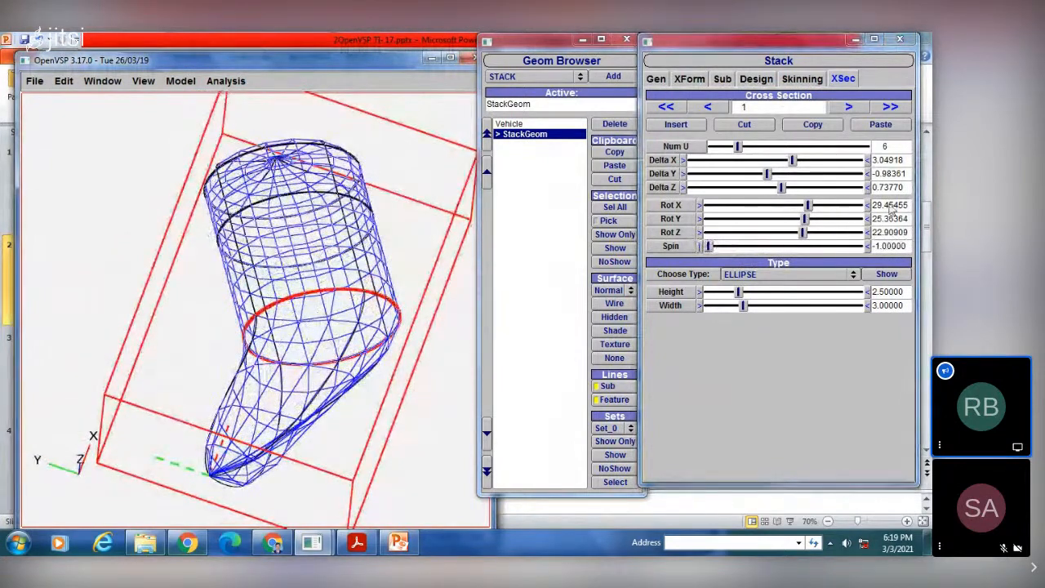
Step: Reset Rot X, Rot Y, Rot Z and Spin of cross section 1 to 0
drag(908, 207, 840, 214)
text(0)
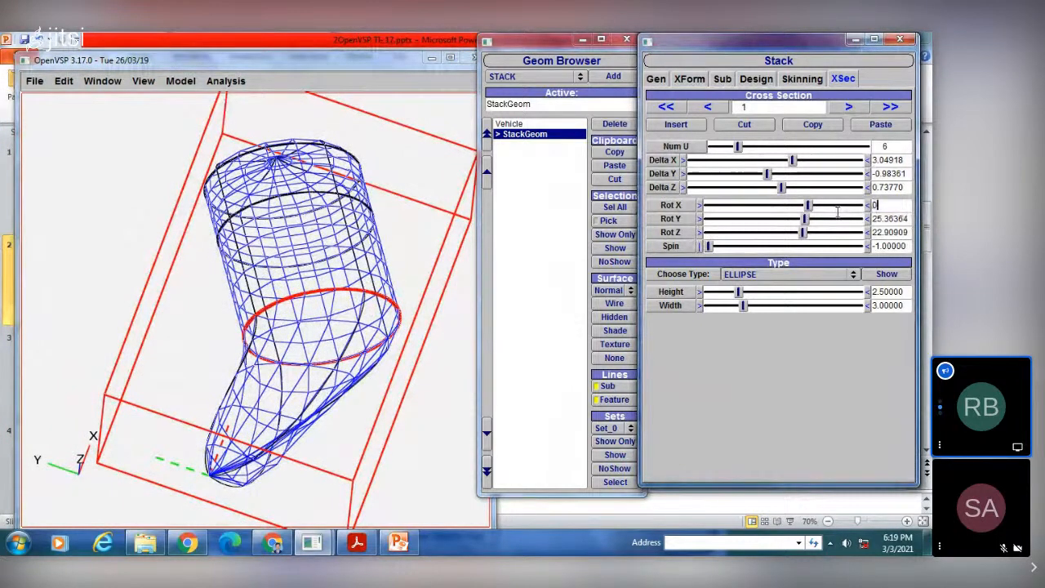
key(Tab)
text(0)
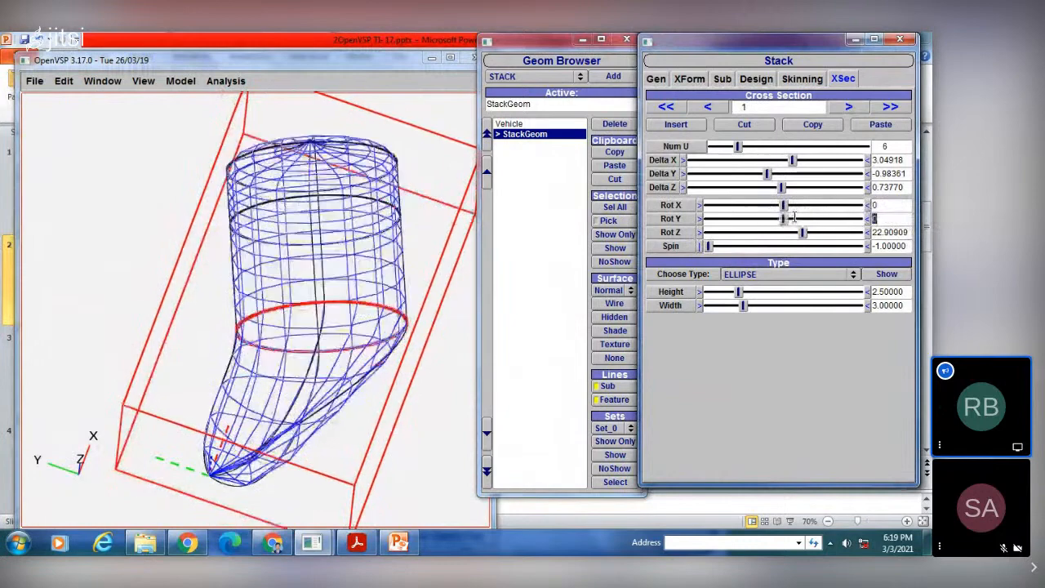
key(Tab)
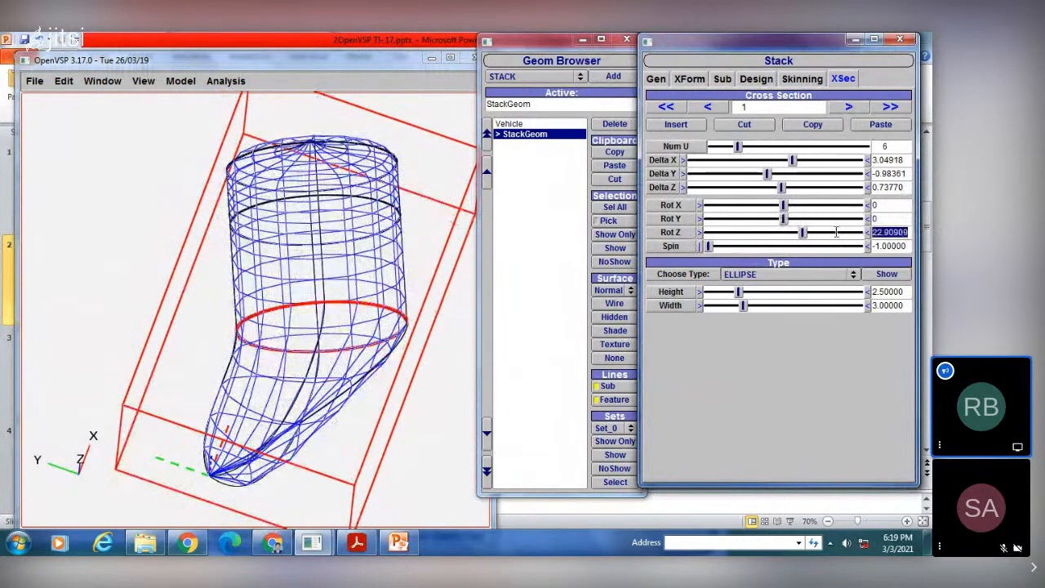
text(0)
key(Tab)
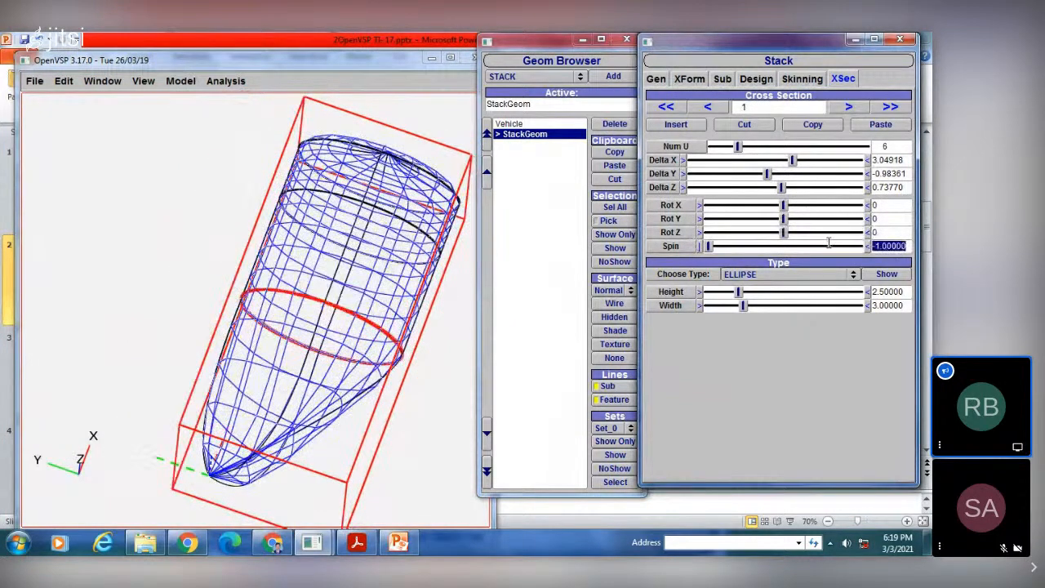
text(0)
key(Return)
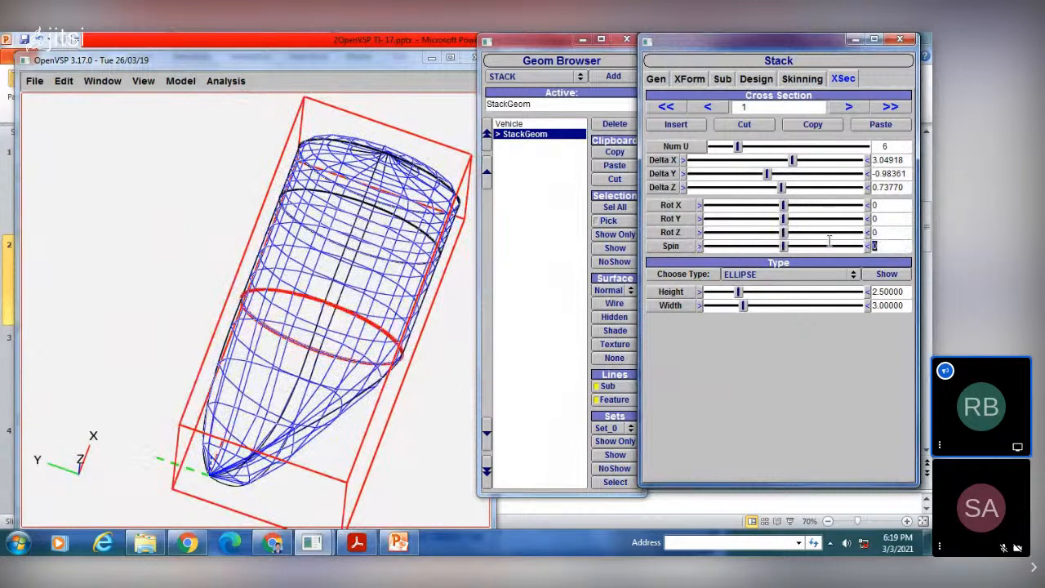
Step: Set cross section 1's Num U to 2 and its Delta X to 0
double_click(897, 148)
text(2)
key(Return)
key(Tab)
text(0)
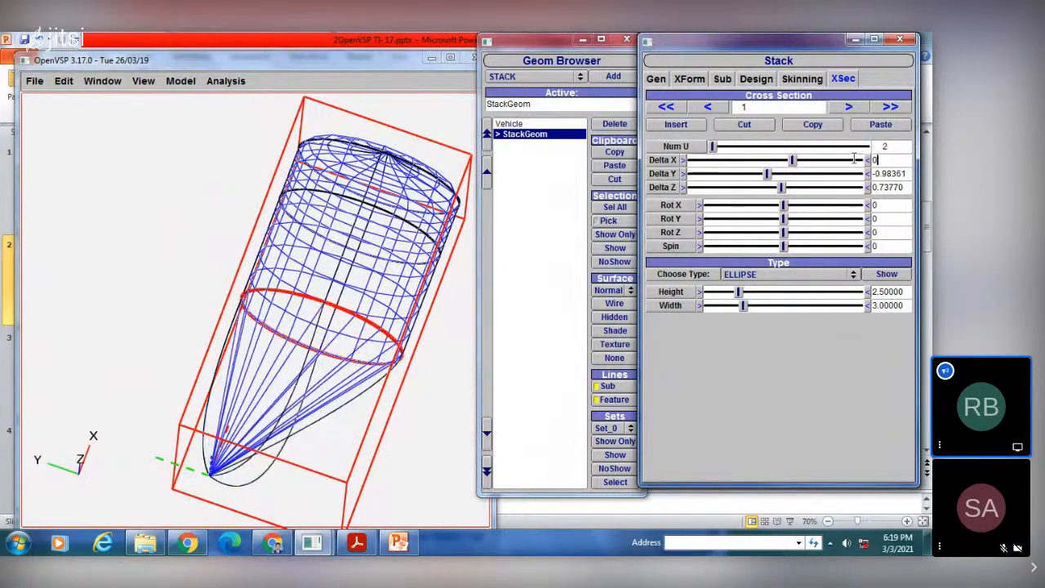
key(Return)
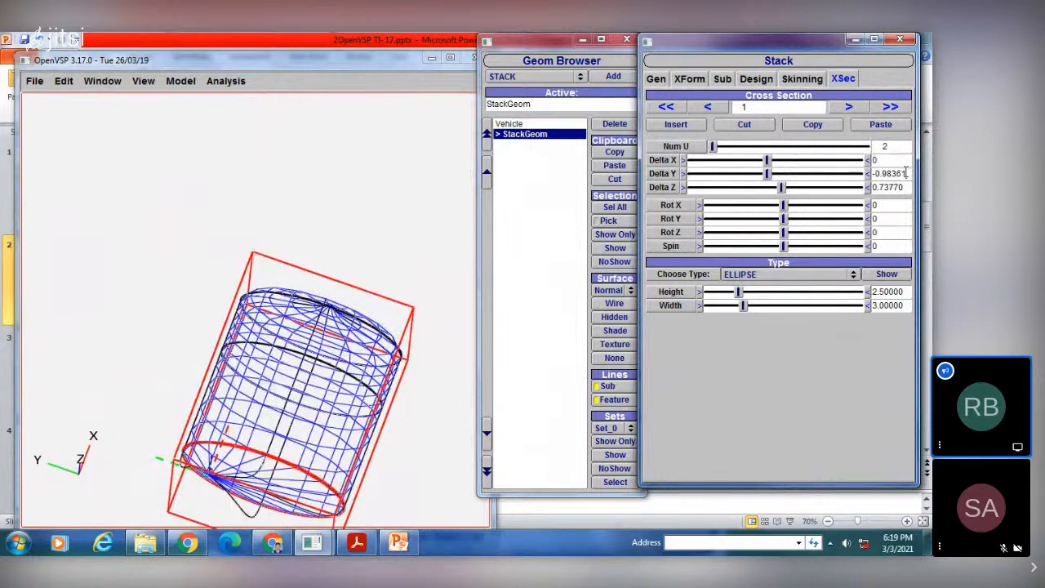
Step: Reset cross section 1's Delta Y and Delta Z to 0
double_click(906, 173)
text(0)
key(Return)
key(Tab)
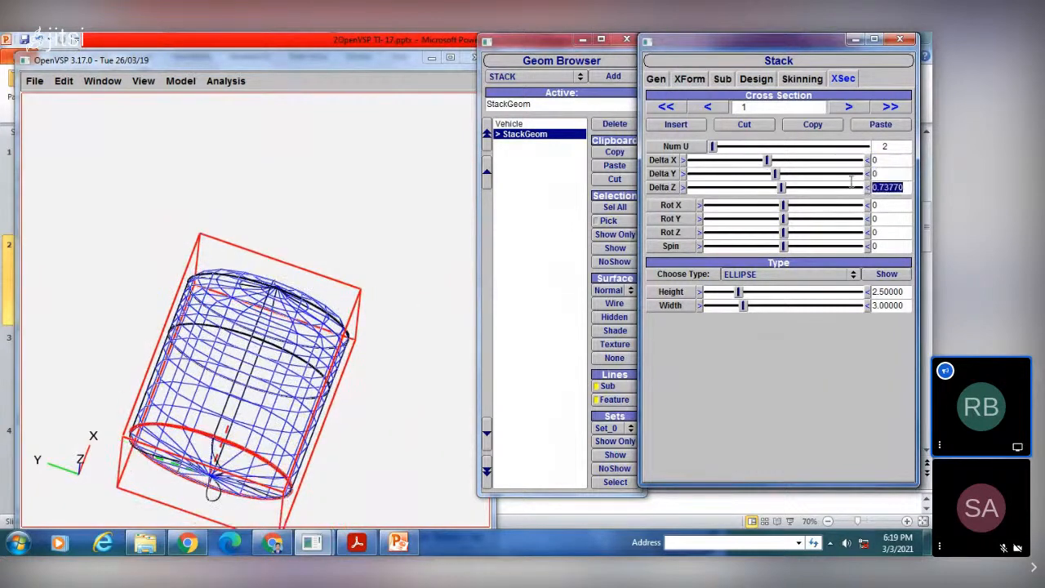
text(0)
key(Return)
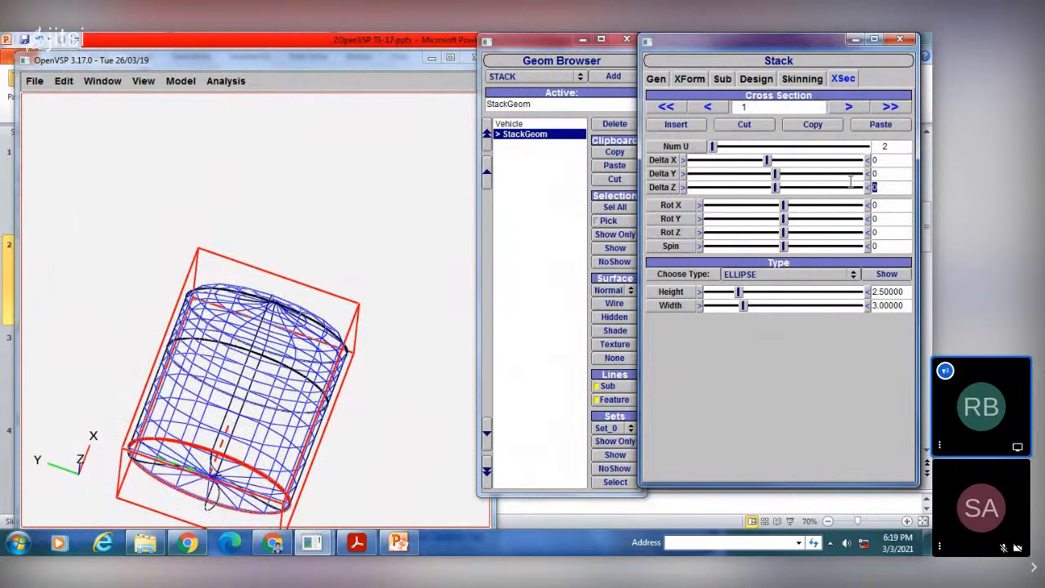
right_drag(269, 400, 275, 288)
drag(275, 288, 277, 225)
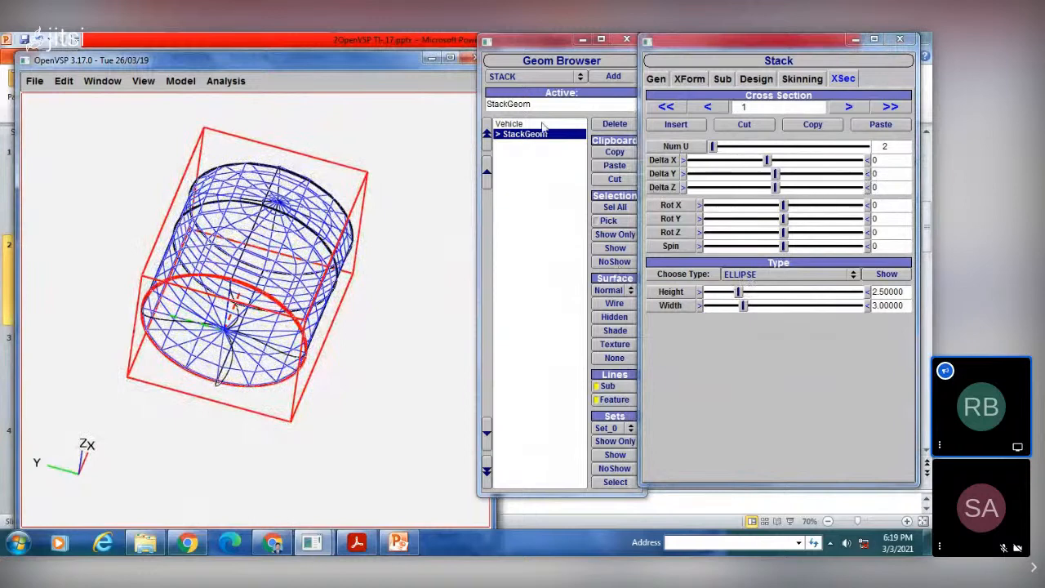
Step: Replace the edited stack with a newly added one and show cross section 0's POINT shape in a preview window
click(614, 124)
click(612, 77)
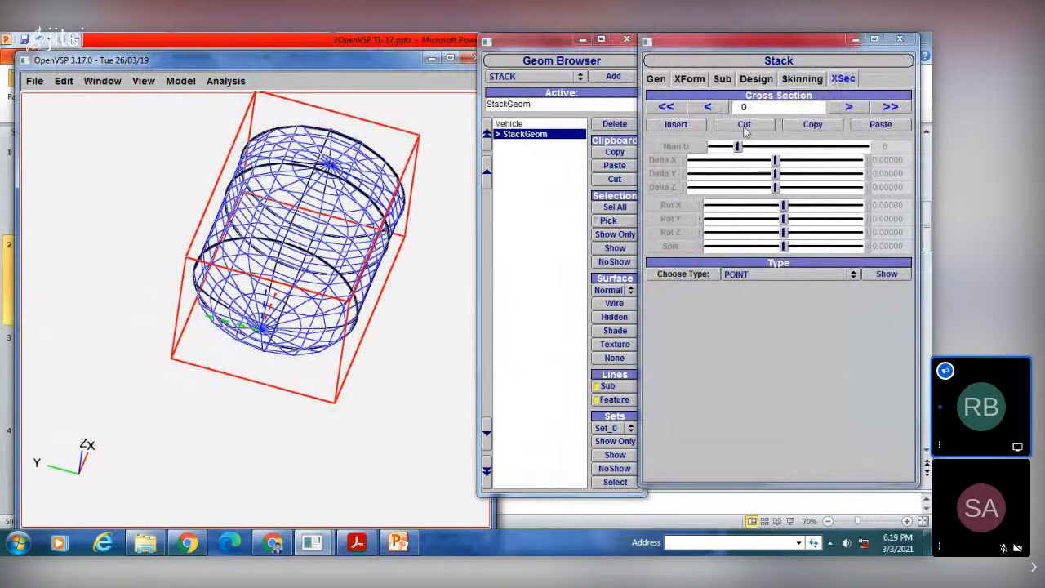
click(750, 277)
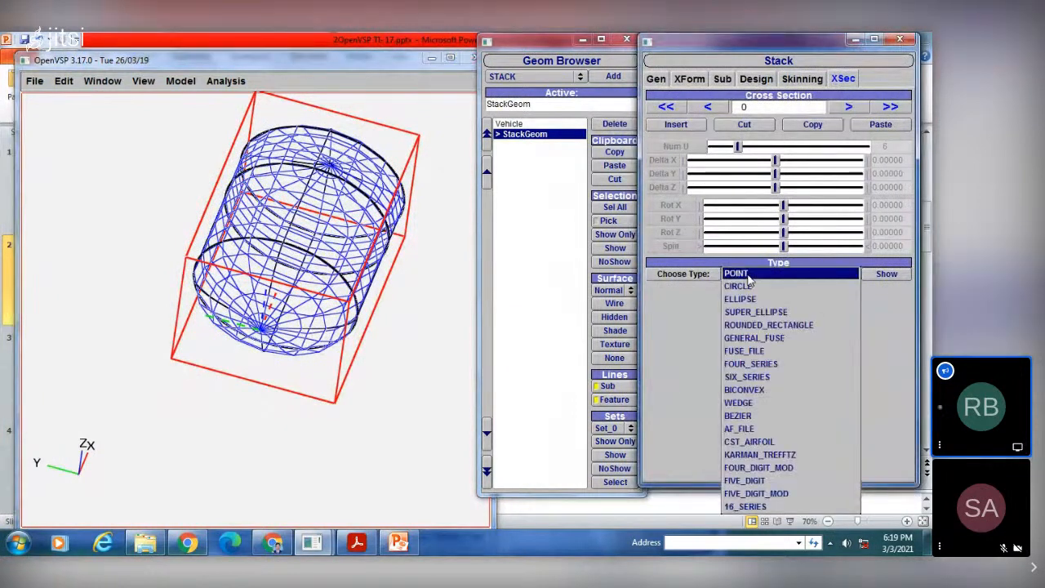
click(748, 276)
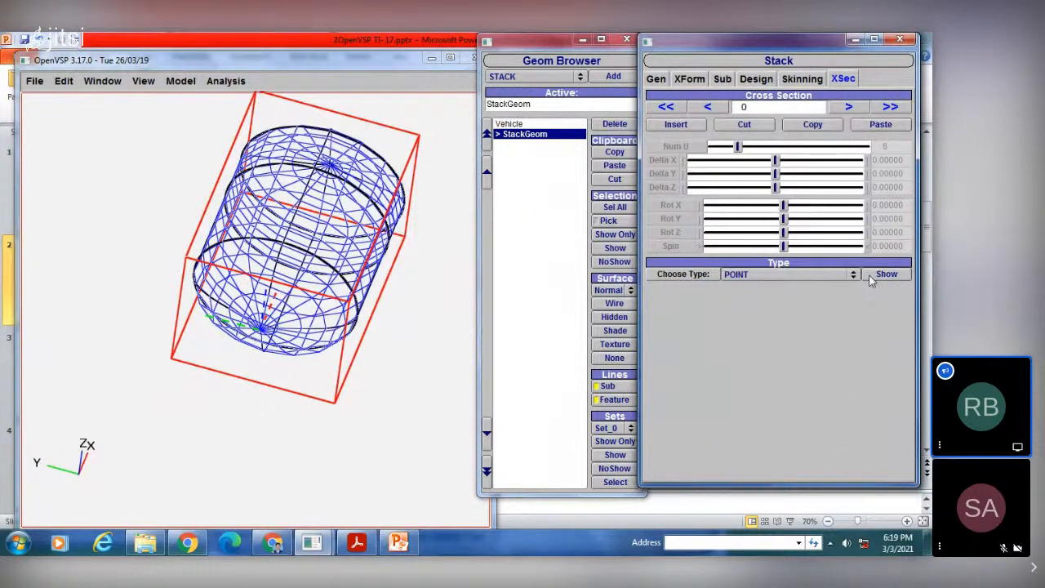
click(886, 273)
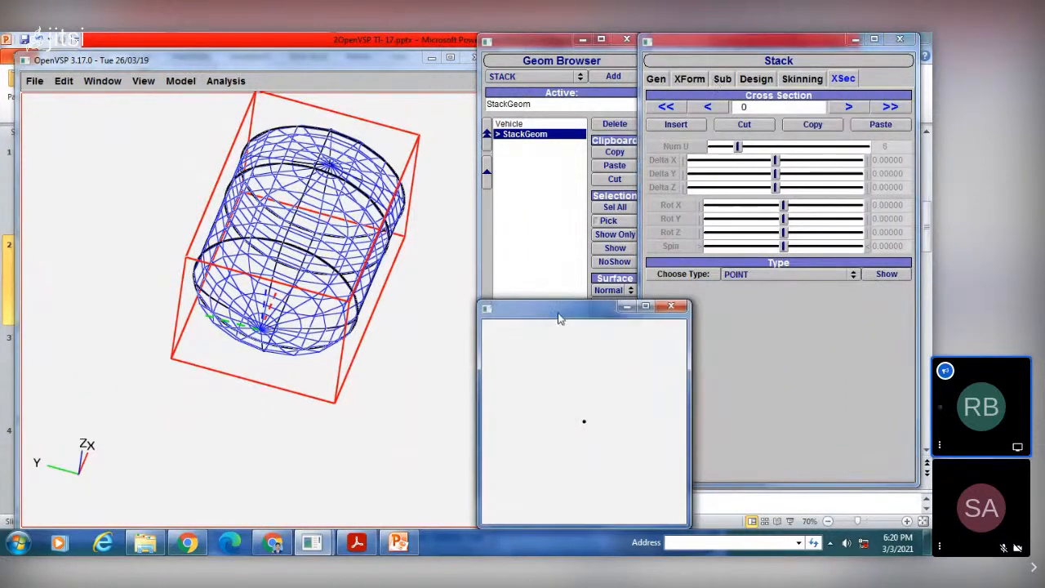
drag(559, 313, 567, 278)
Step: Change cross section 0 to a CIRCLE with a diameter of about 1.91
click(759, 277)
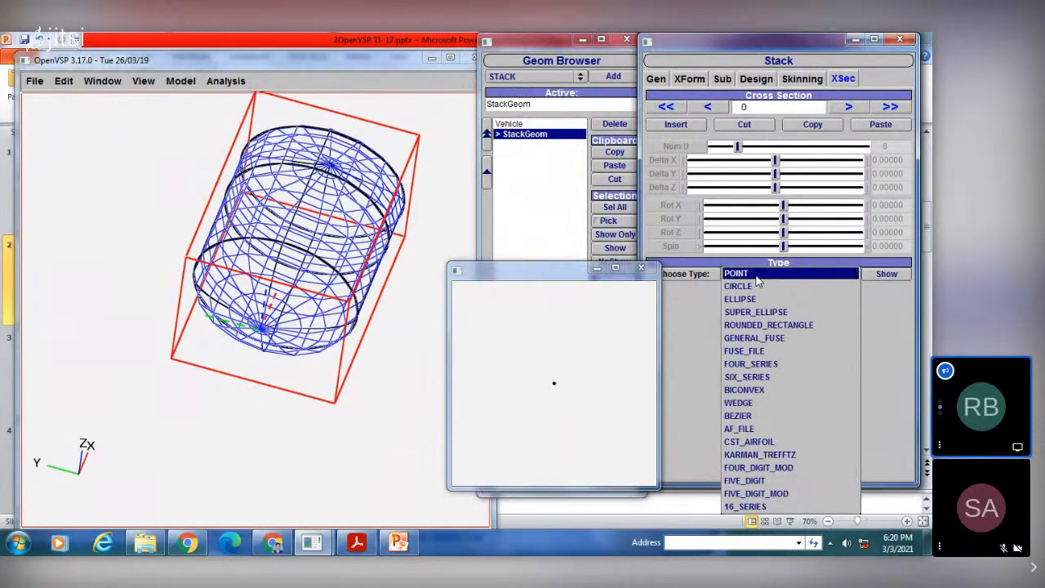
click(757, 287)
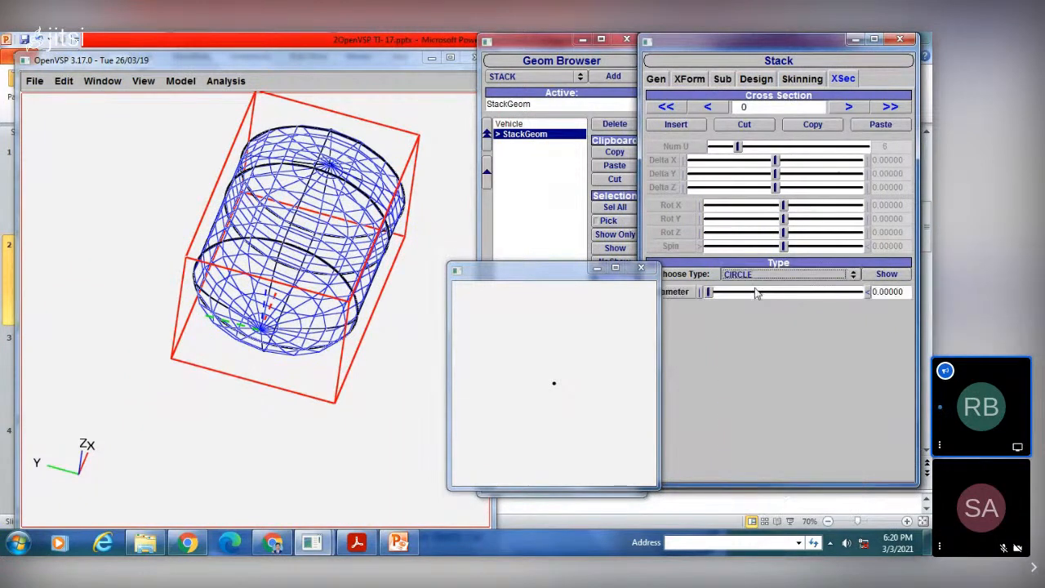
drag(709, 292, 738, 294)
drag(513, 275, 480, 324)
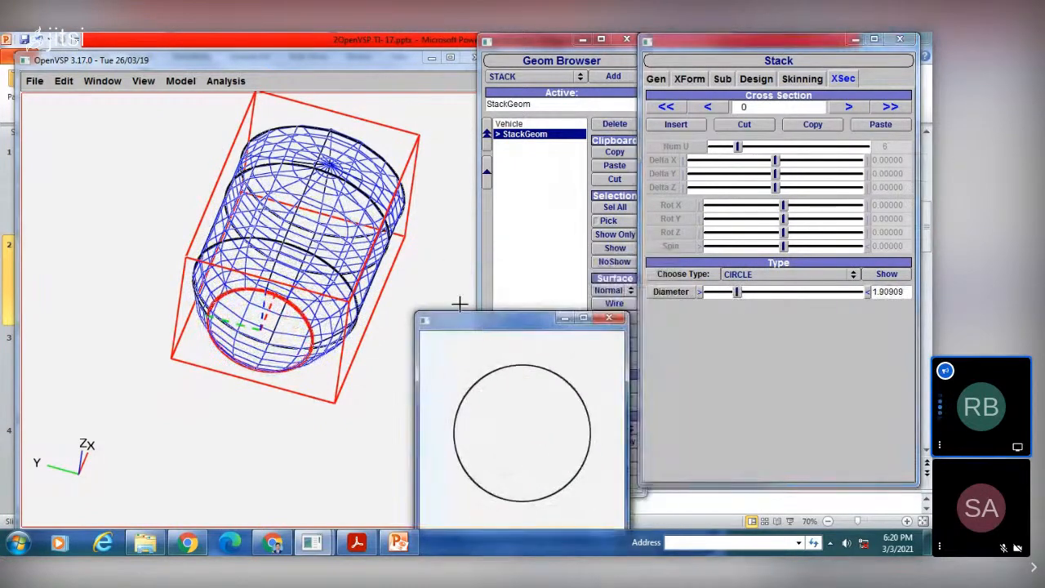
drag(292, 285, 270, 245)
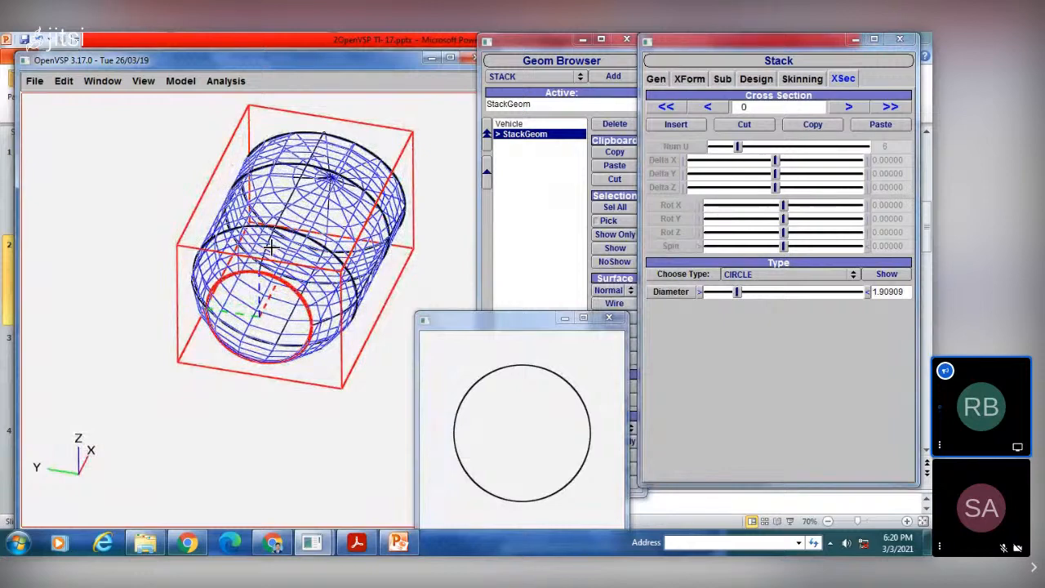
mouse_move(286, 284)
mouse_down()
mouse_move(310, 254)
mouse_move(274, 281)
mouse_up()
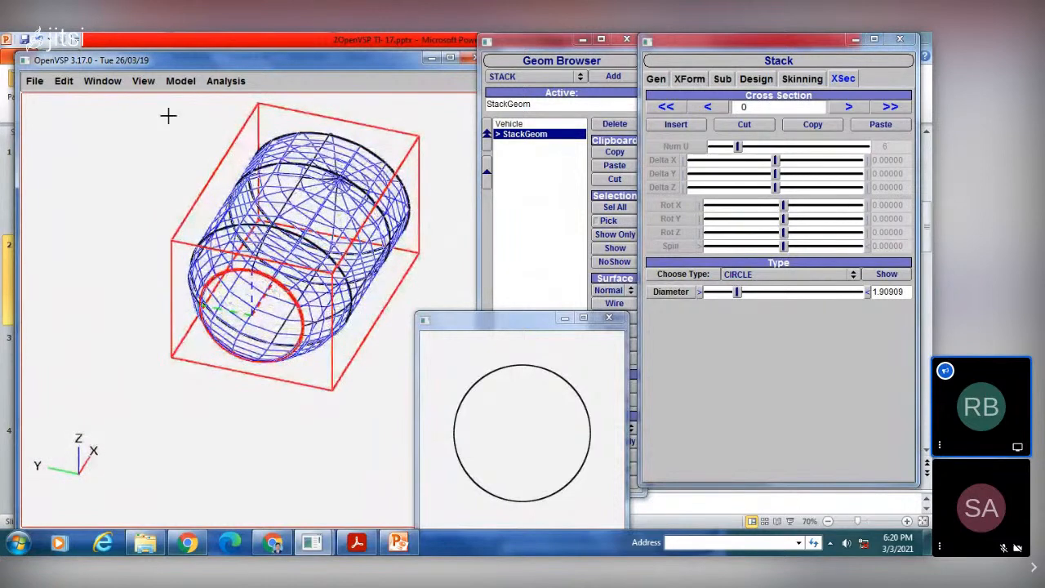
Step: Minimize the cross-section preview and examine the stack's open circular end from several angles
click(531, 76)
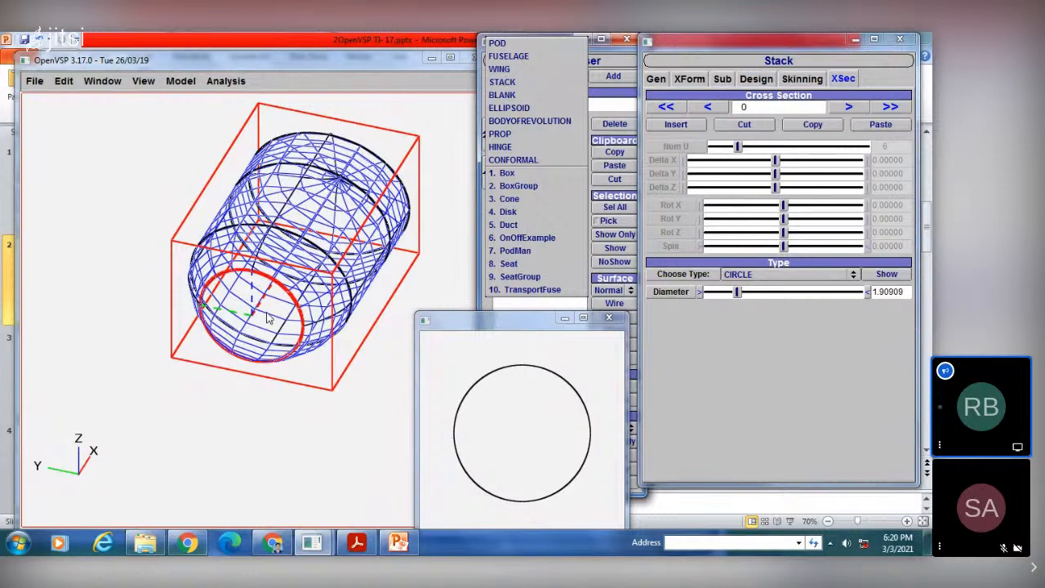
click(561, 321)
click(562, 318)
drag(220, 286, 275, 243)
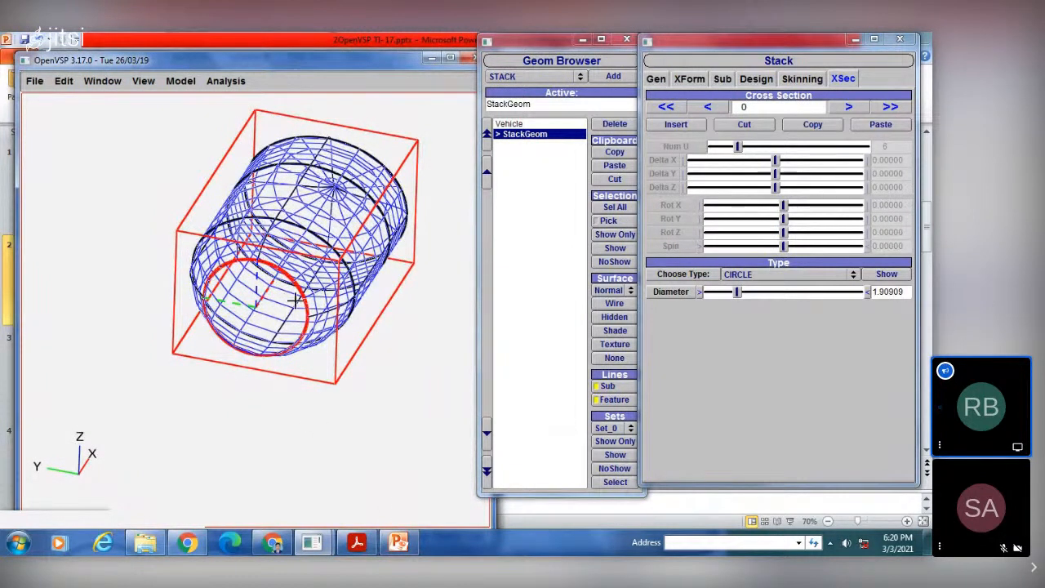
drag(295, 300, 305, 255)
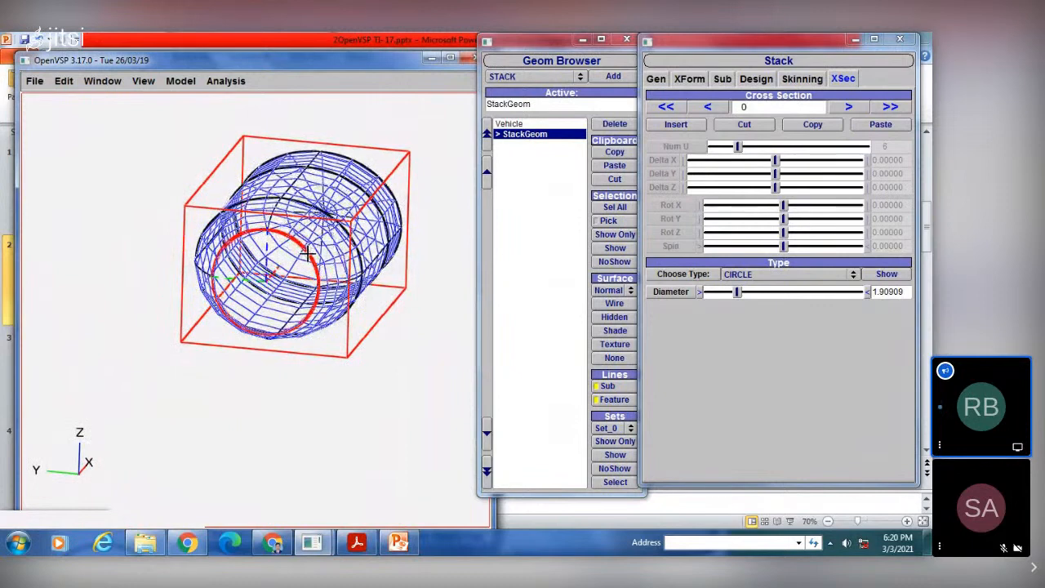
click(64, 81)
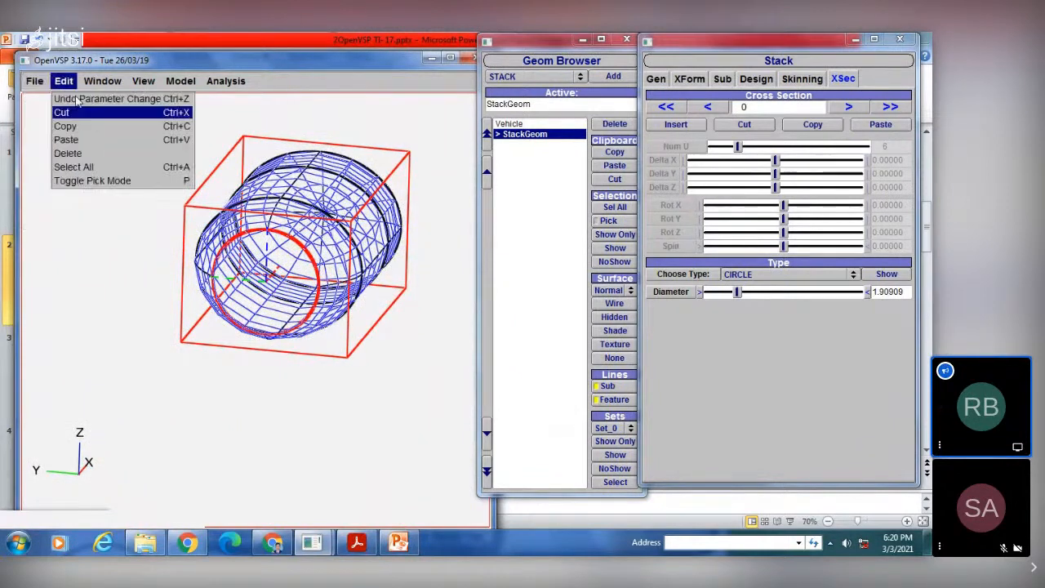
click(325, 164)
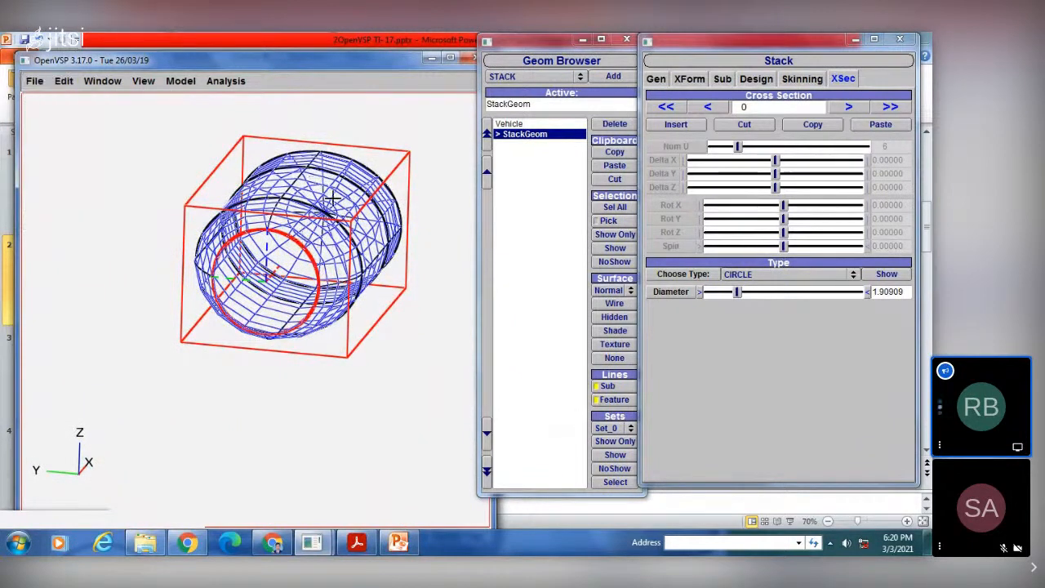
drag(332, 197, 311, 273)
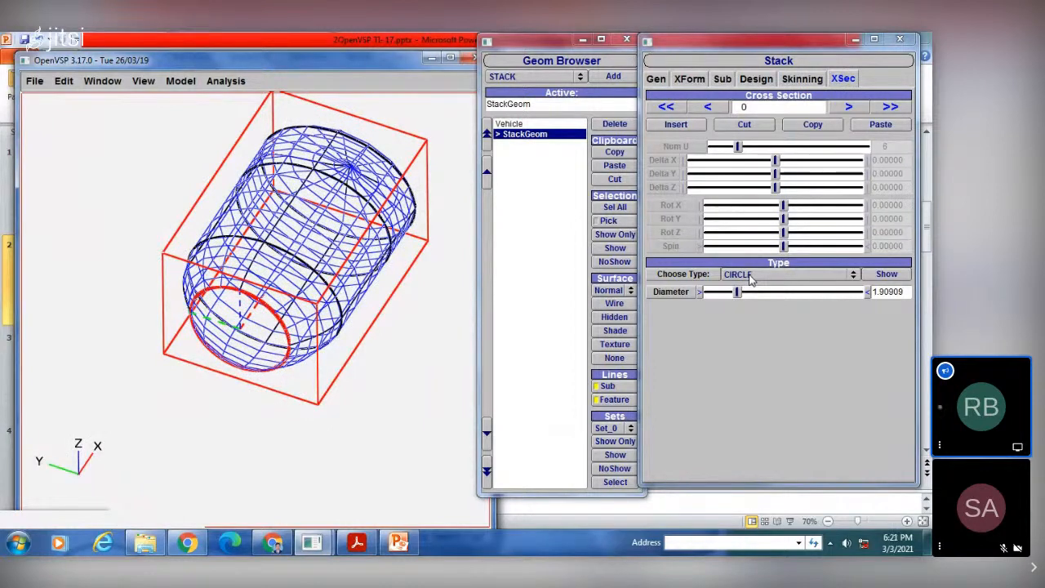
Step: Try a diameter of about 2.55 for cross section 0's circle, then settle on about 1.82
drag(738, 294, 749, 295)
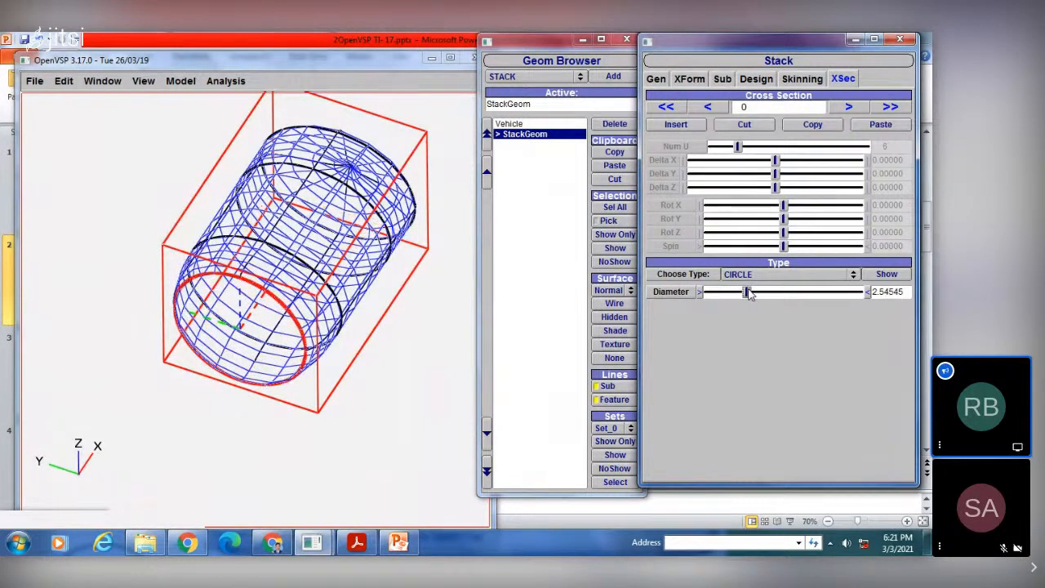
drag(750, 295, 735, 294)
click(743, 274)
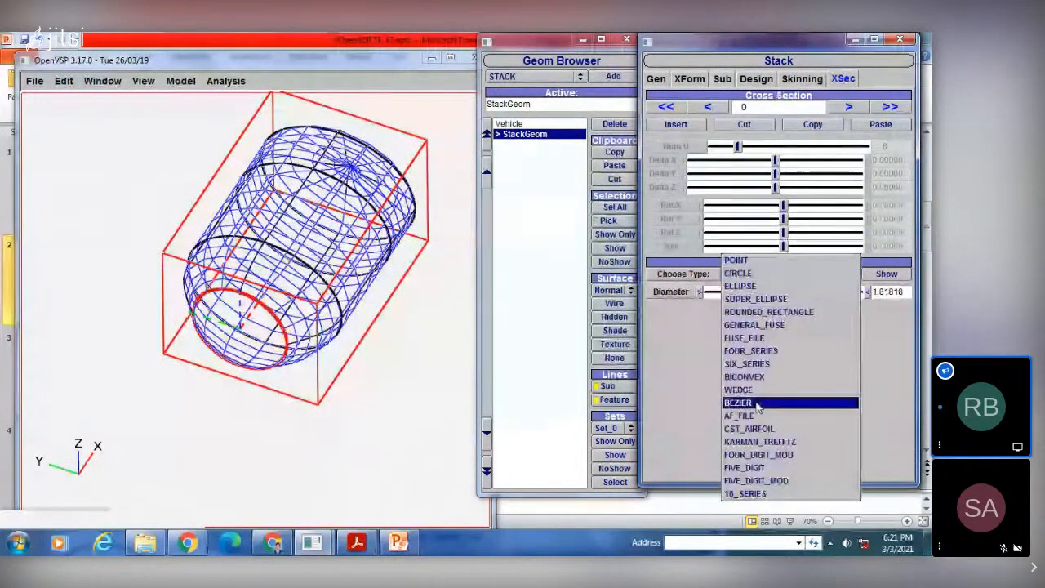
click(683, 333)
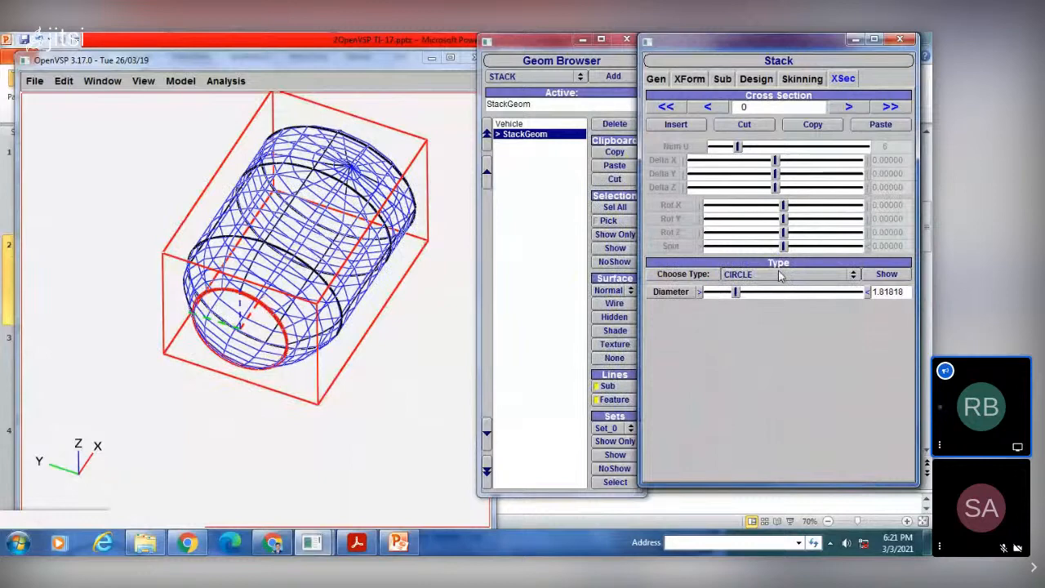
Step: Review the new stack's cross sections from 1 through 4 and return to cross section 0
click(846, 108)
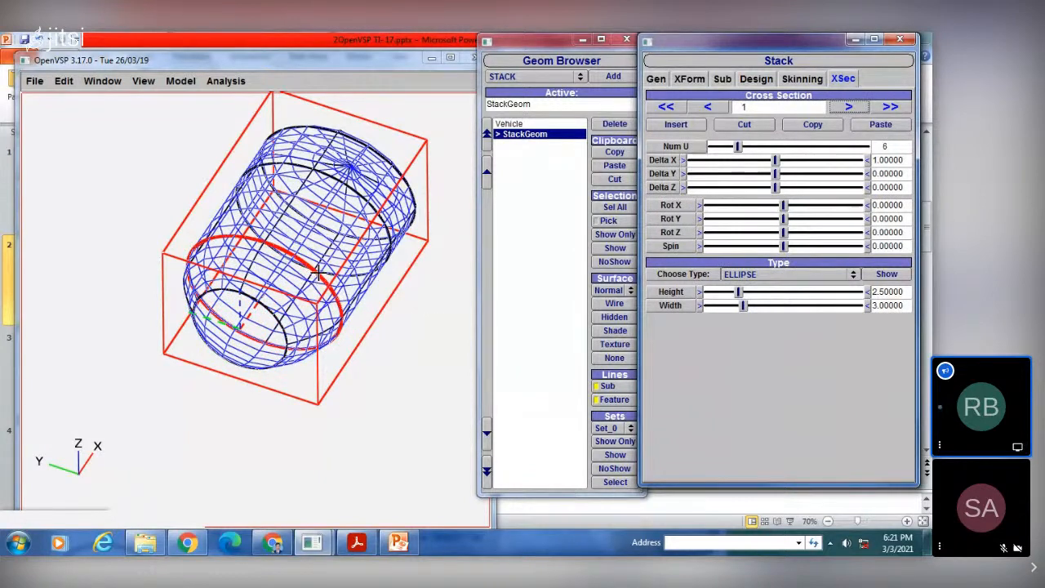
click(849, 107)
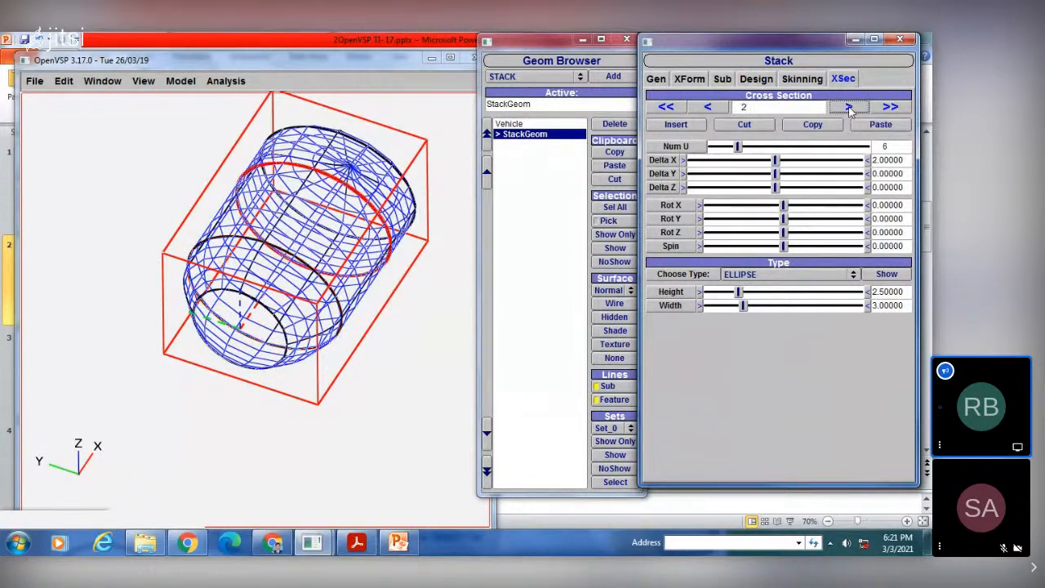
click(849, 108)
click(849, 109)
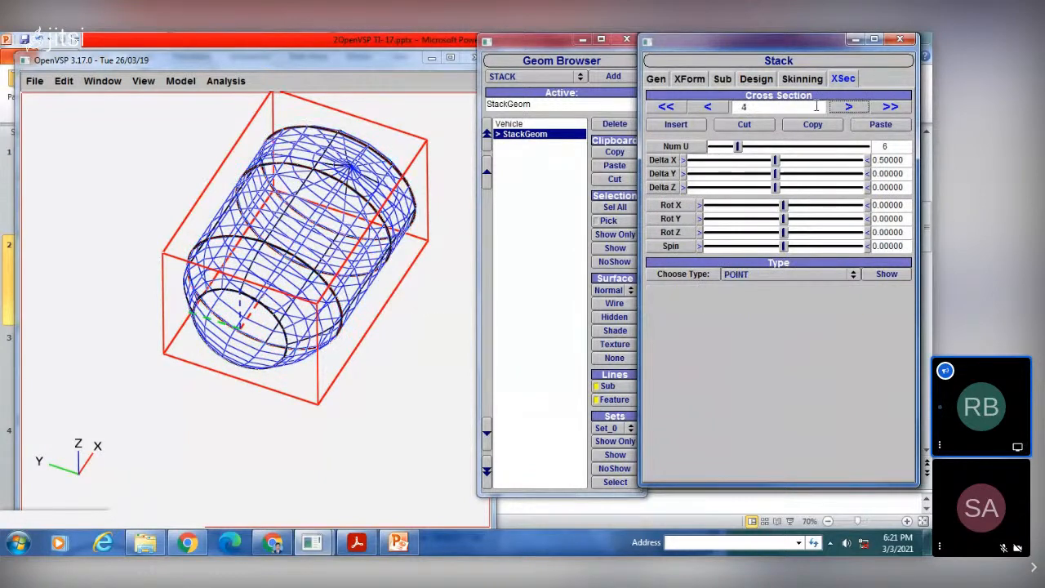
click(719, 107)
click(719, 107)
click(719, 107)
click(719, 107)
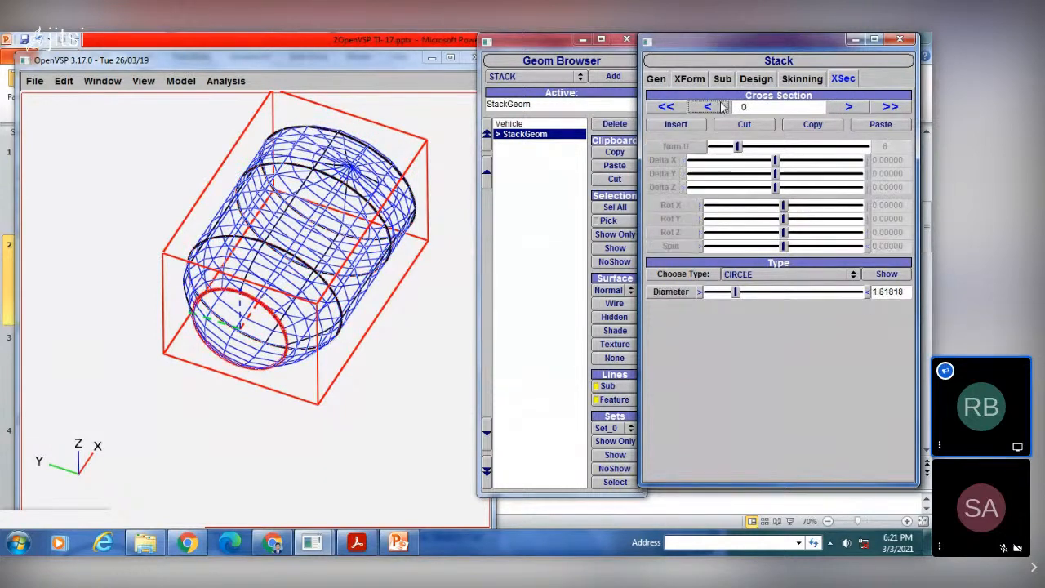
Step: Resize cross section 1's ellipse to a height of about 3.07 and width of about 3.01, with Delta X about 2.39
click(849, 107)
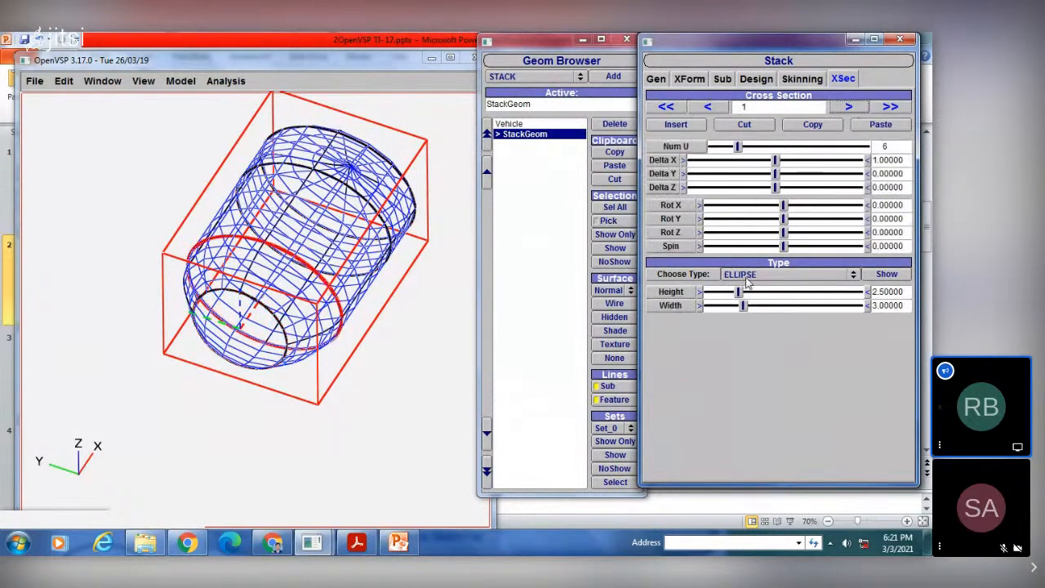
drag(753, 293, 742, 305)
drag(378, 234, 346, 300)
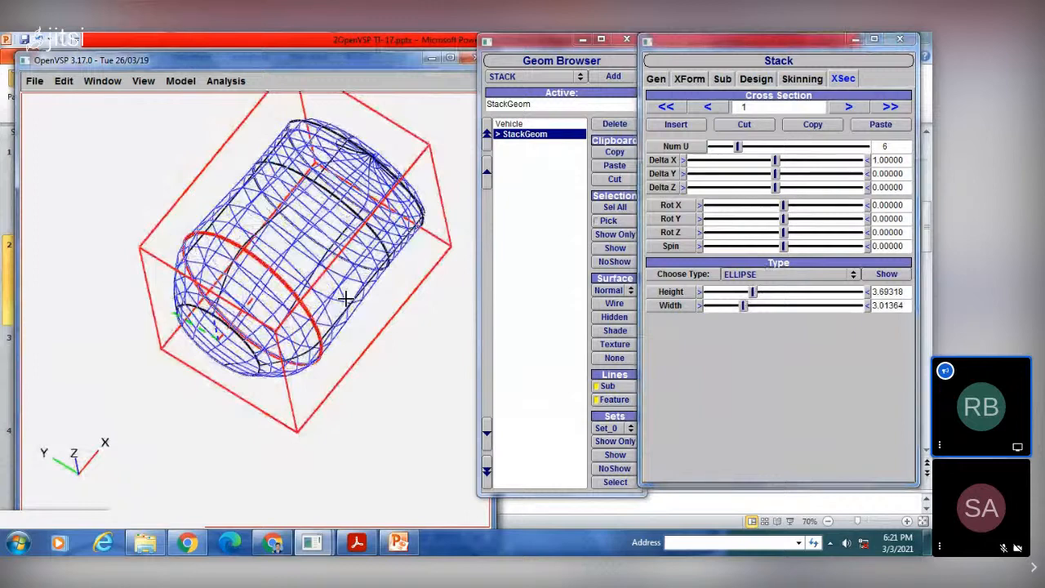
drag(346, 299, 363, 296)
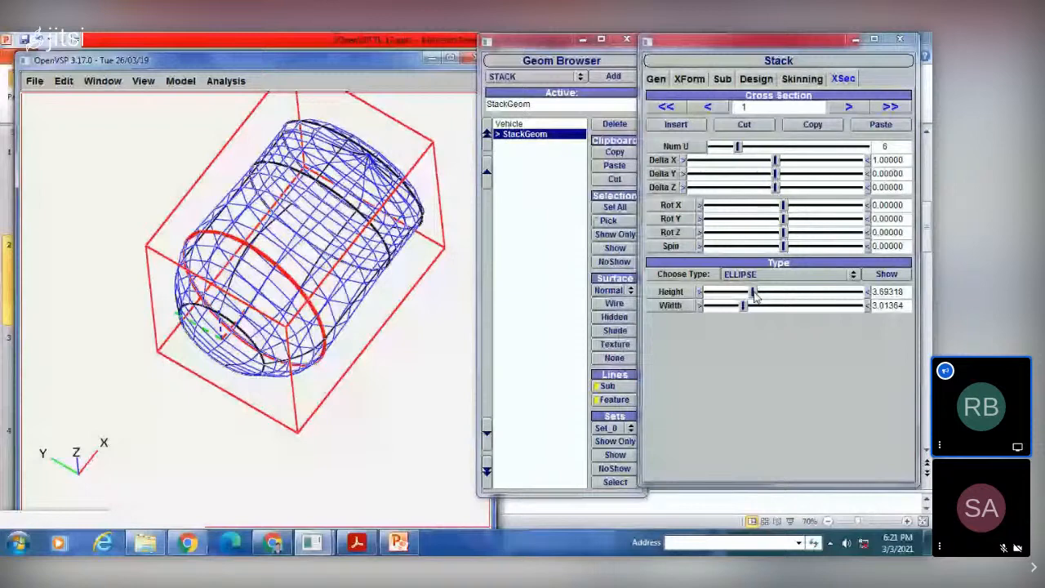
drag(752, 292, 744, 292)
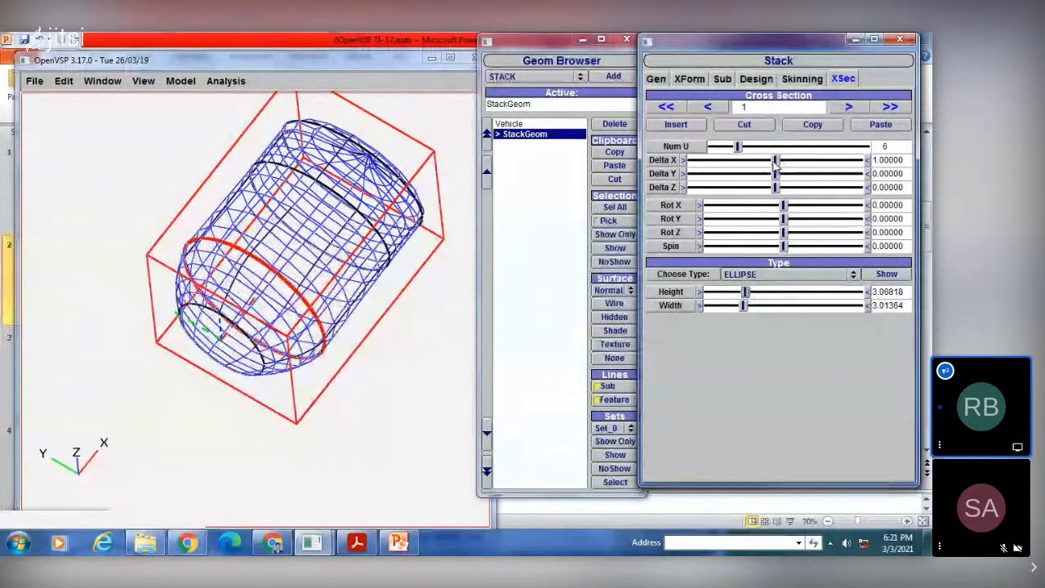
drag(781, 164, 788, 163)
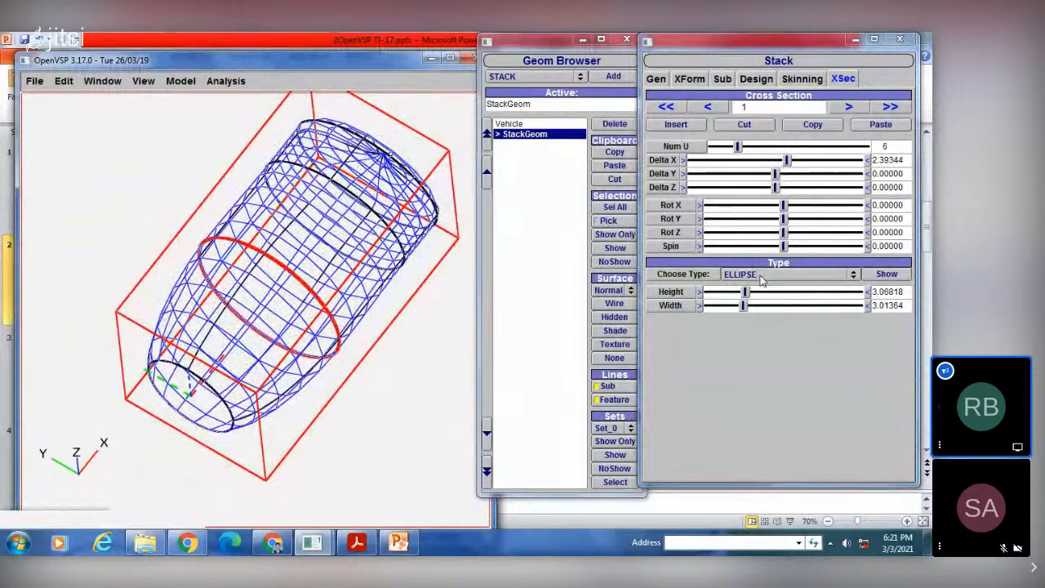
Step: Show cross section 1's shape preview and change its type to GENERAL_FUSE
click(886, 274)
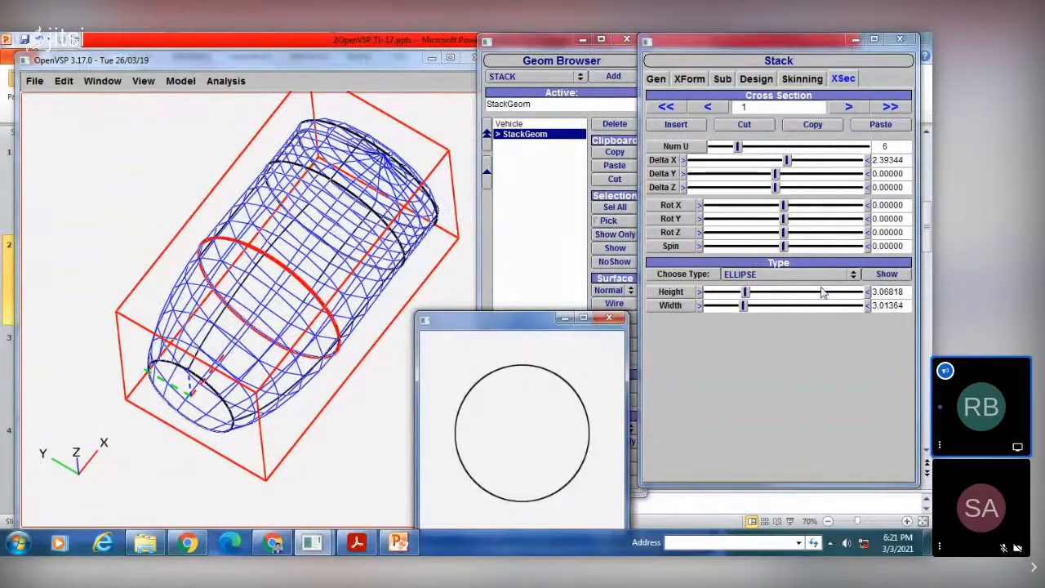
click(749, 278)
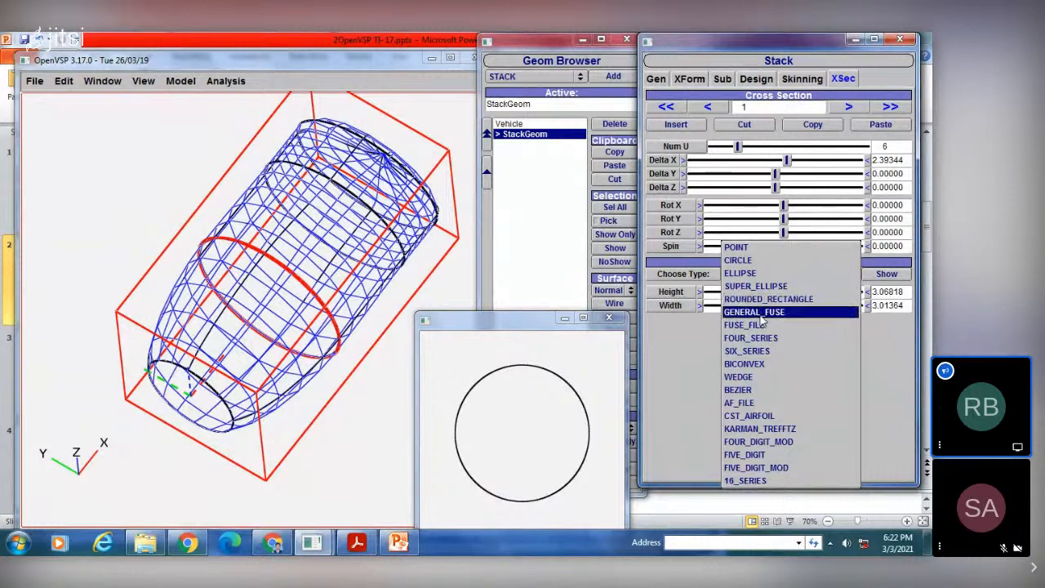
click(761, 313)
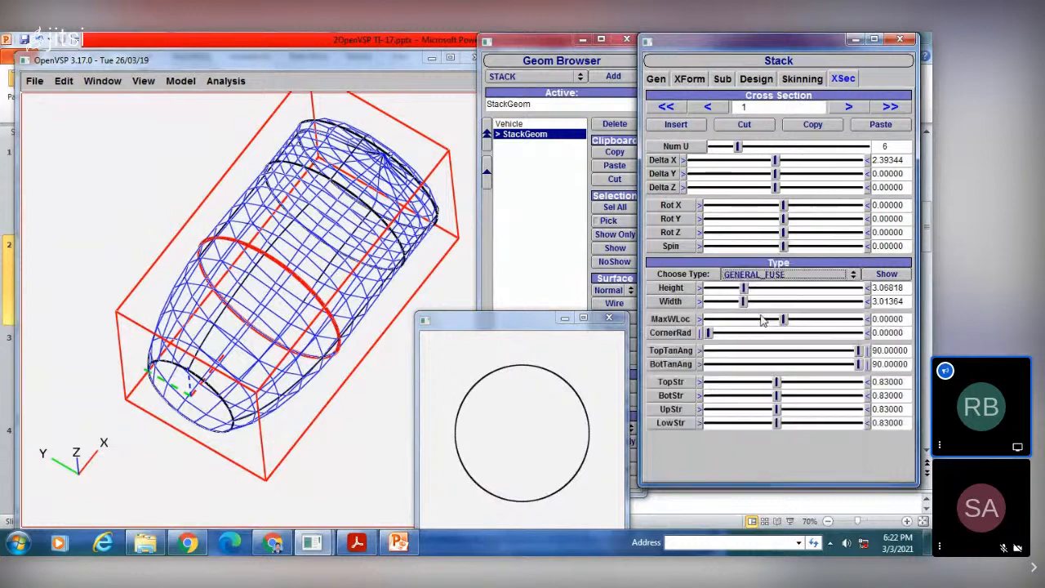
Step: Adjust cross section 1 to a height of about 2.97, a width of about 3.19 and MaxWLoc of about 0.13
click(885, 276)
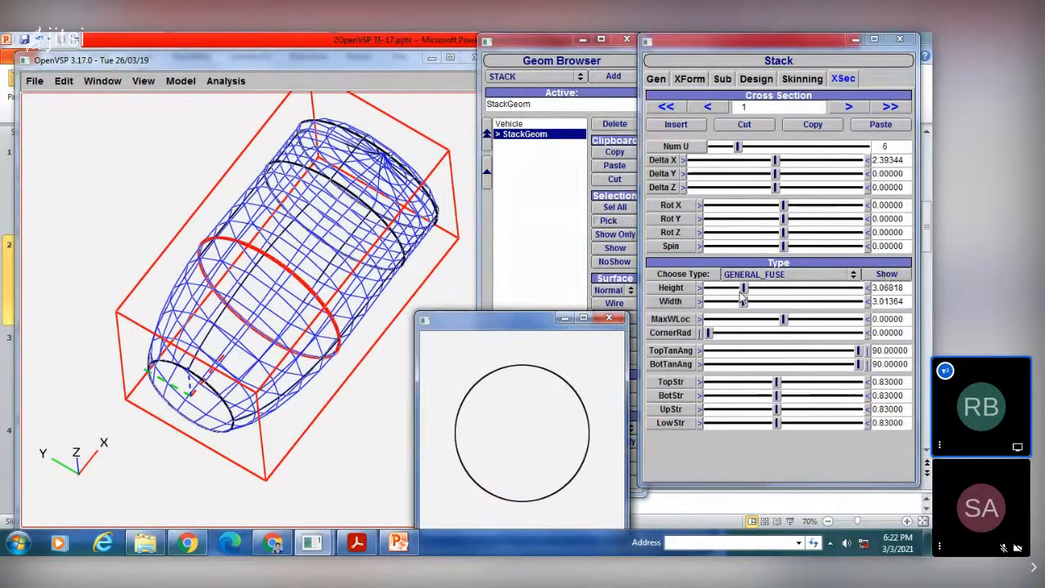
drag(743, 288, 746, 303)
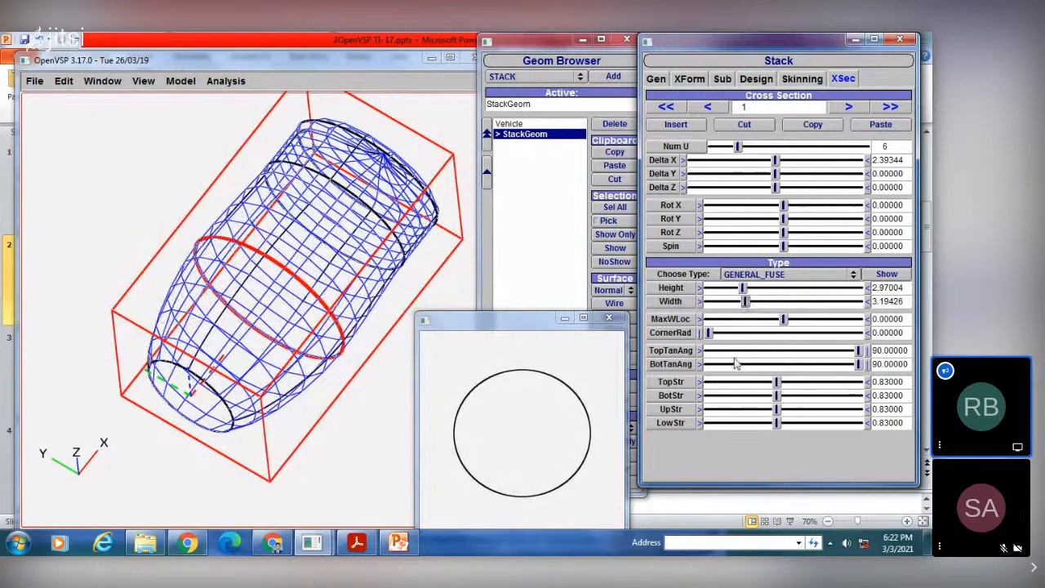
drag(782, 320, 794, 322)
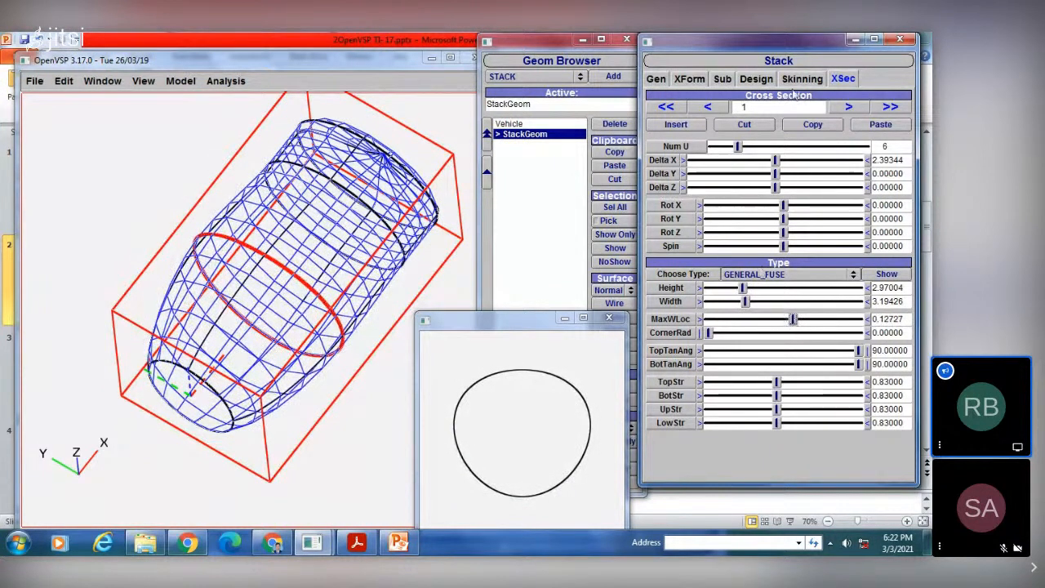
Step: Change cross section 2 to GENERAL_FUSE with height about 2.73, width about 3.19, MaxWLoc about 0.14 and Delta X about 2.33
click(848, 108)
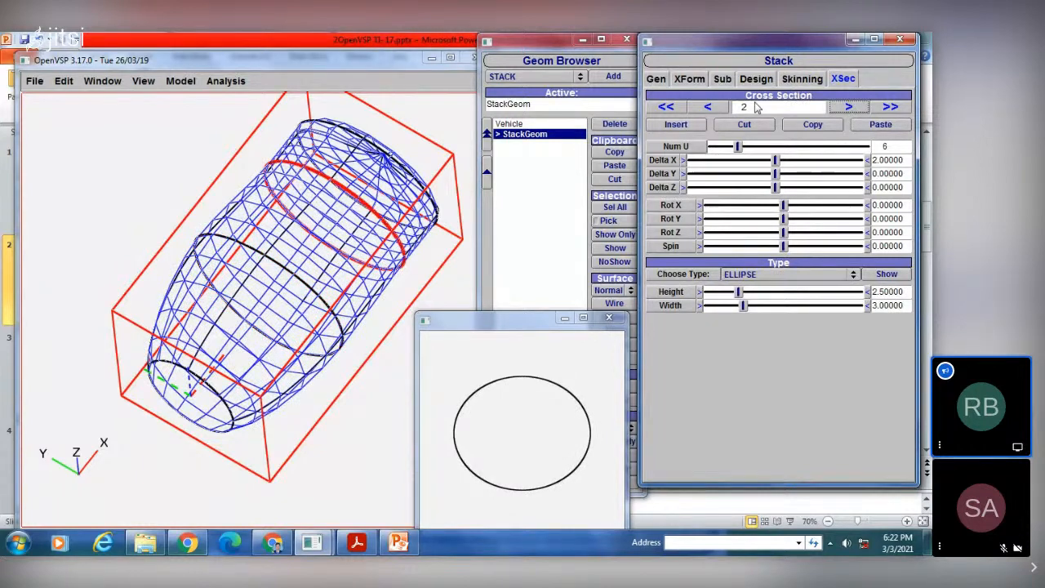
click(763, 273)
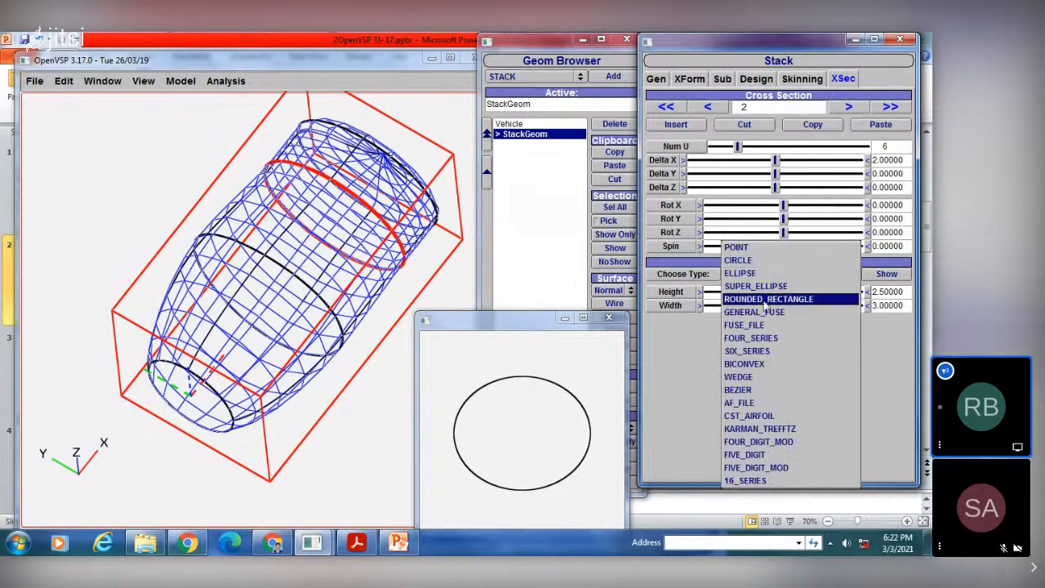
click(763, 317)
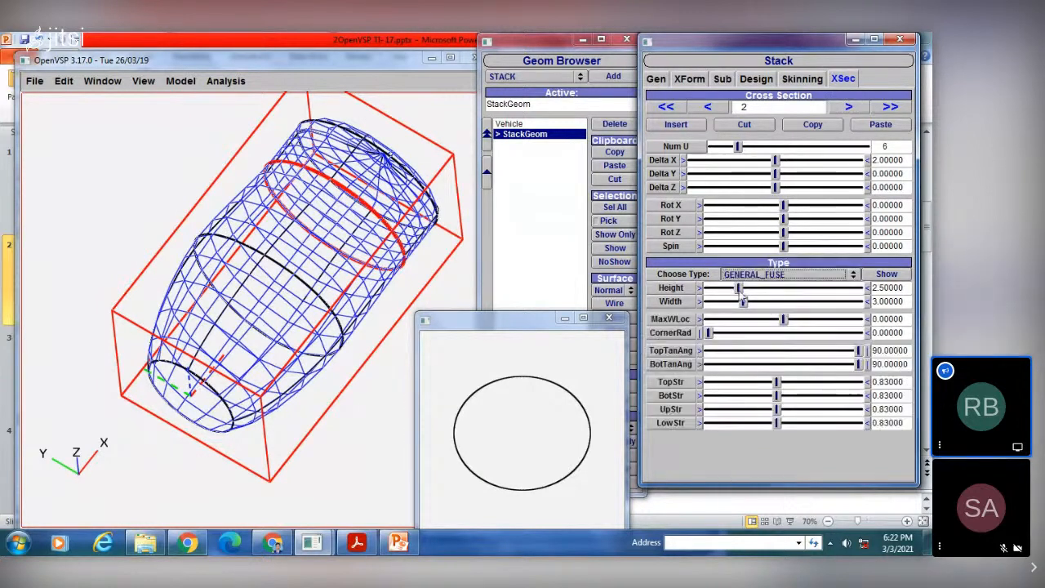
drag(753, 291, 745, 300)
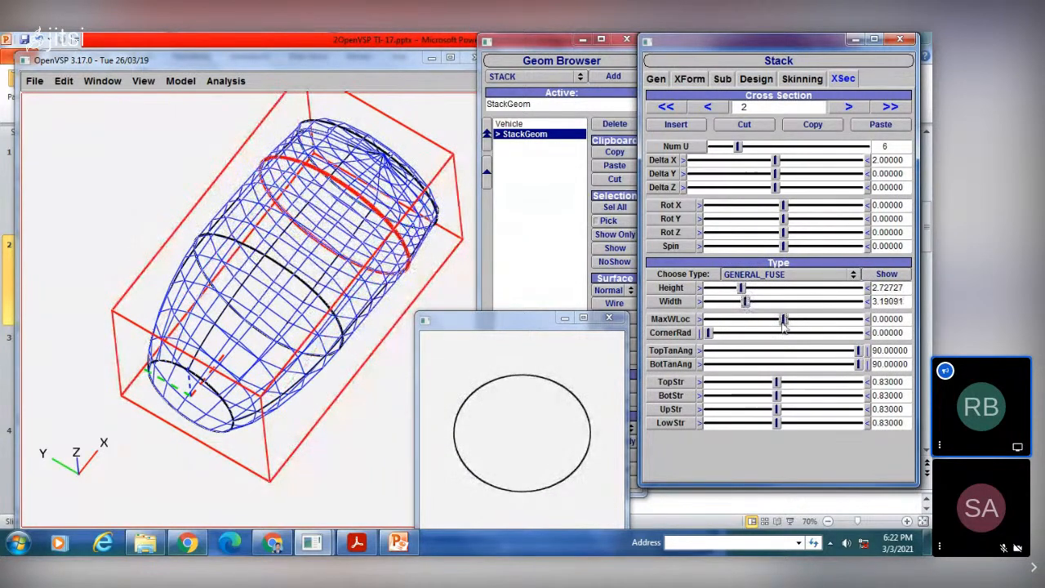
drag(783, 319, 791, 318)
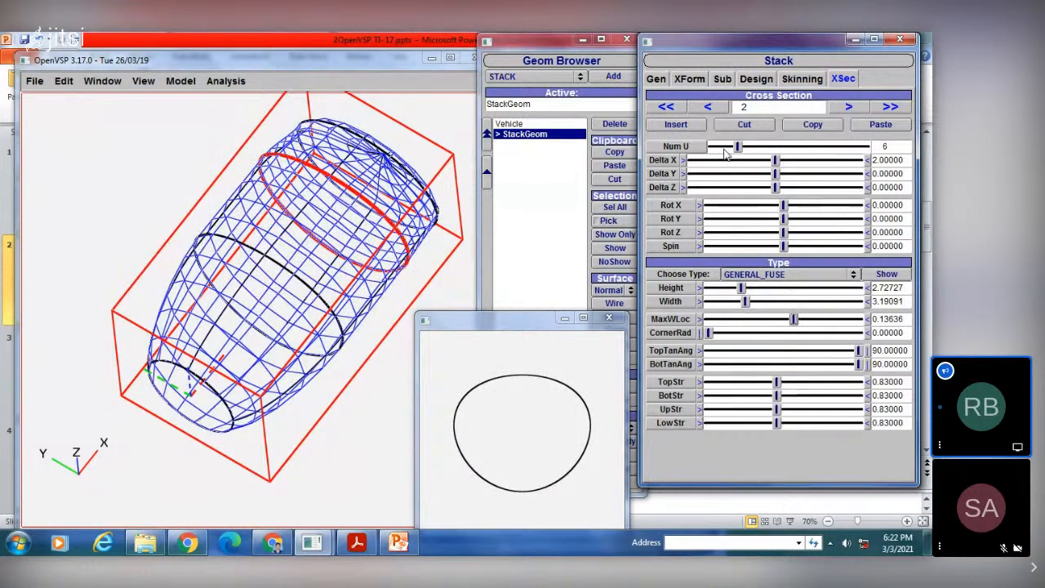
drag(777, 163, 780, 165)
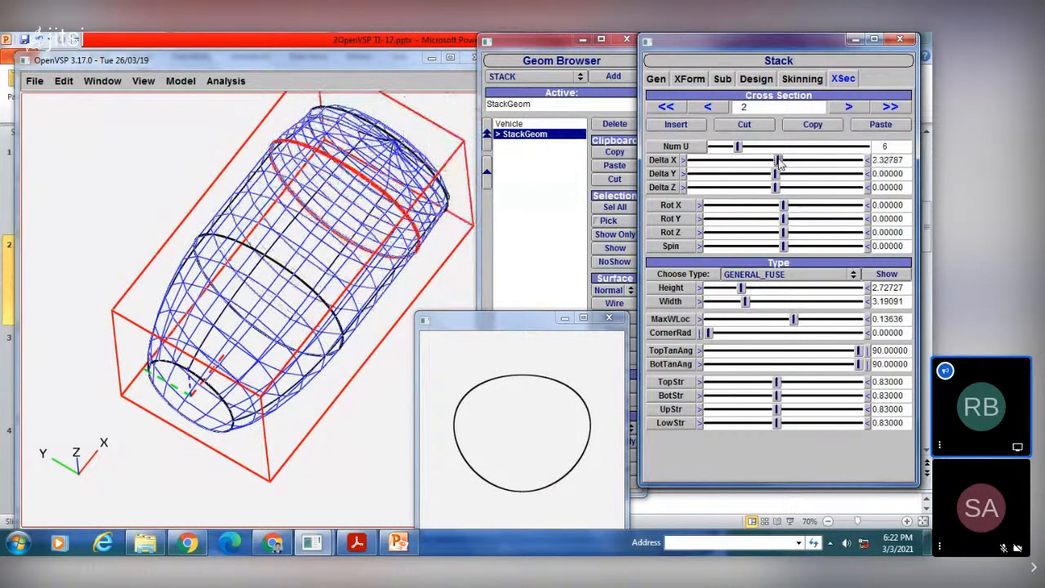
Step: Change cross section 3's type to CIRCLE and set its Delta X to about 1.82
click(846, 108)
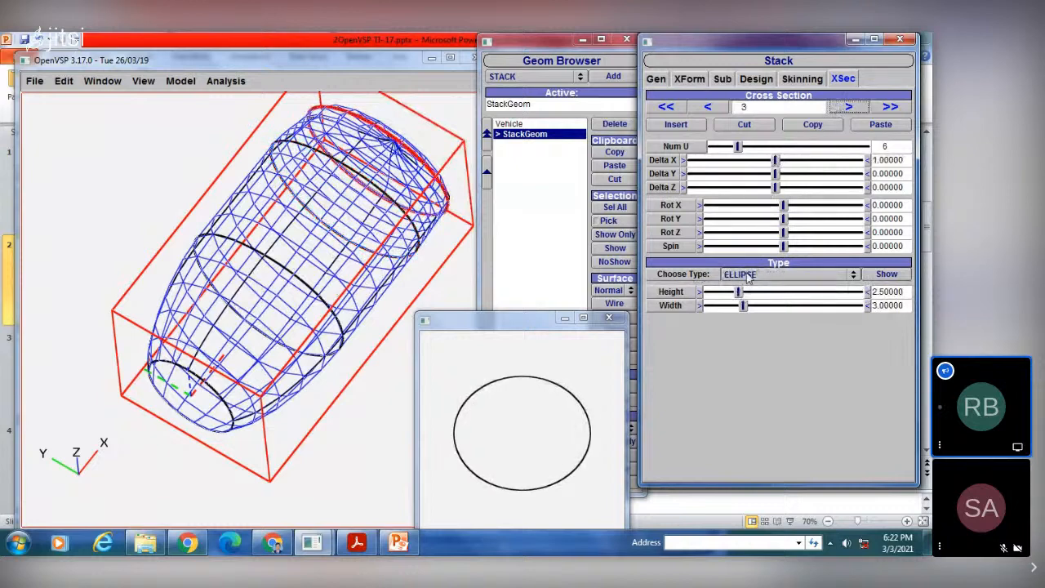
click(885, 276)
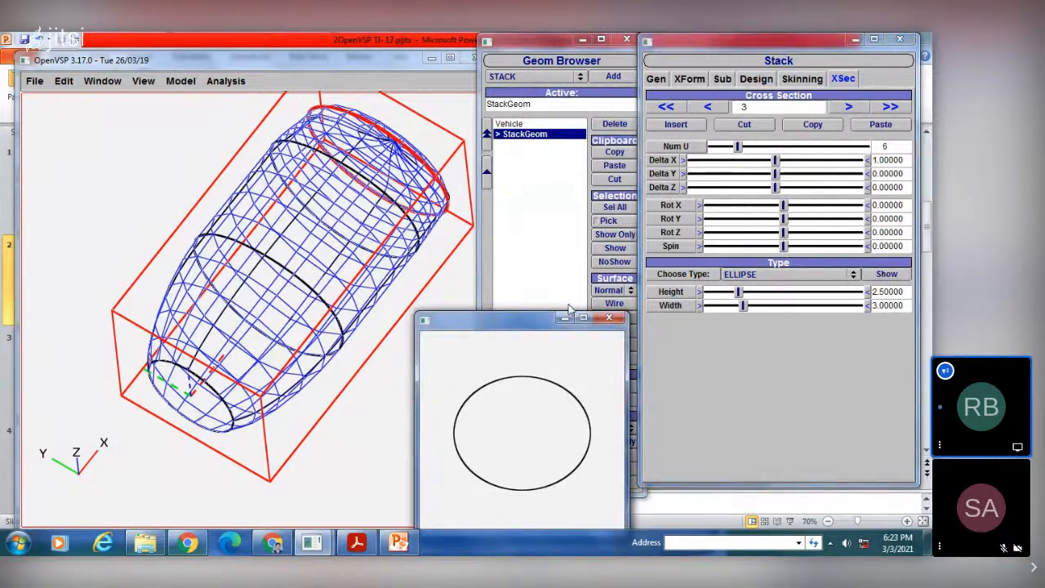
click(746, 275)
click(745, 257)
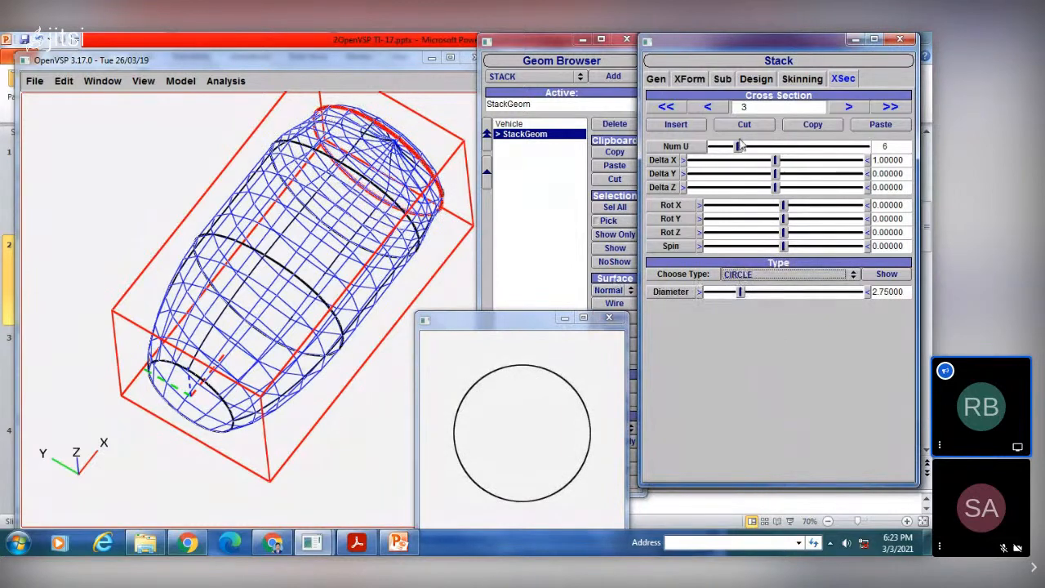
drag(774, 160, 781, 160)
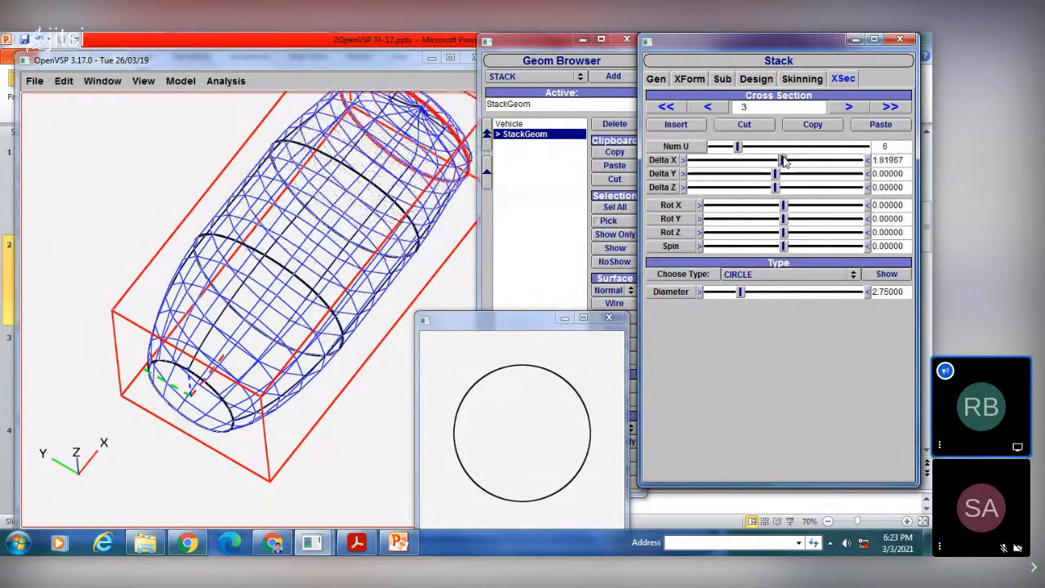
mouse_move(368, 249)
mouse_down()
mouse_move(362, 272)
mouse_move(372, 241)
mouse_up()
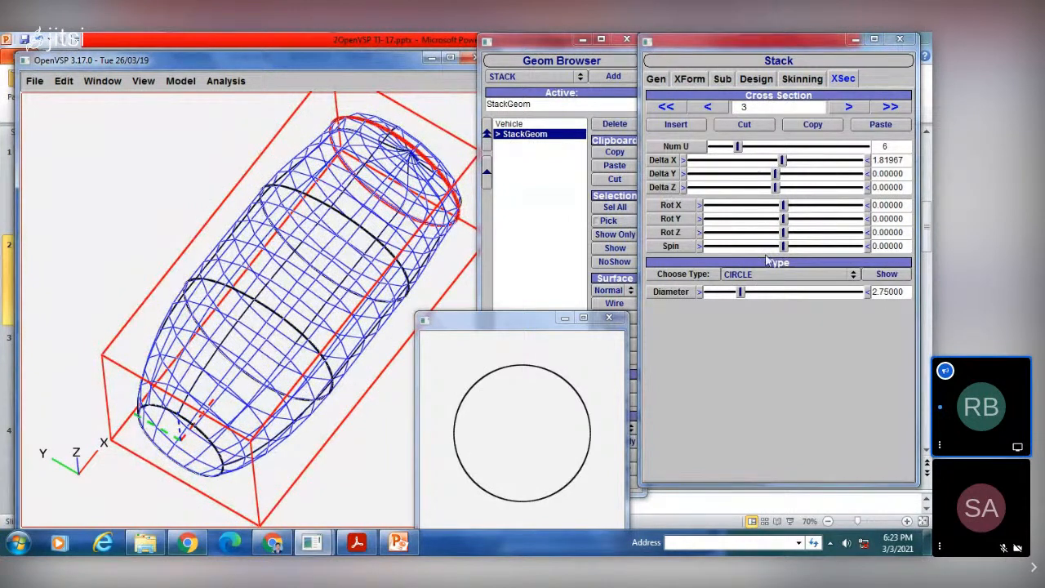
Step: Change cross section 4's type from a point to CIRCLE with a diameter of about 2.41
click(850, 106)
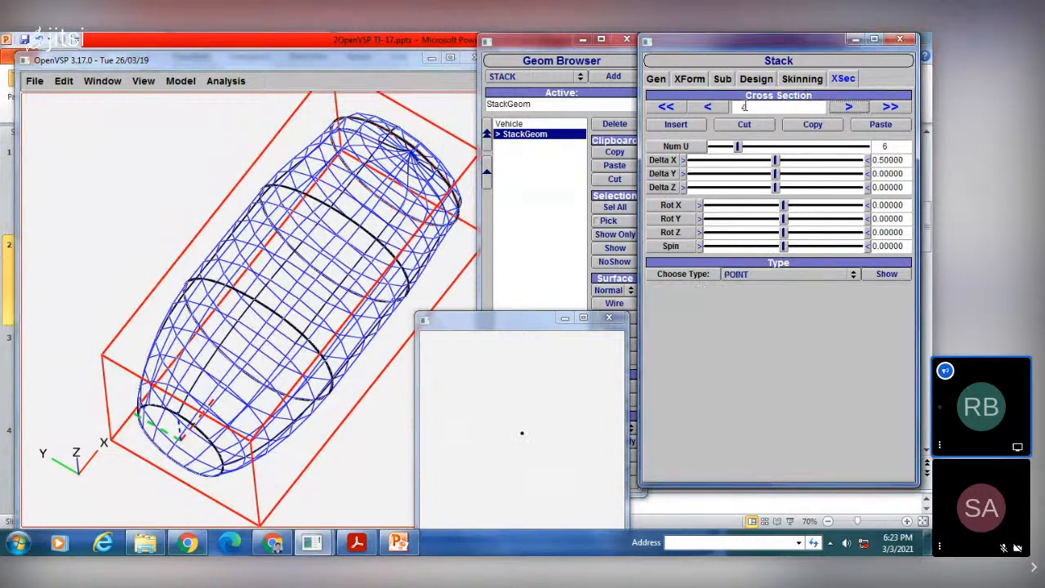
click(741, 273)
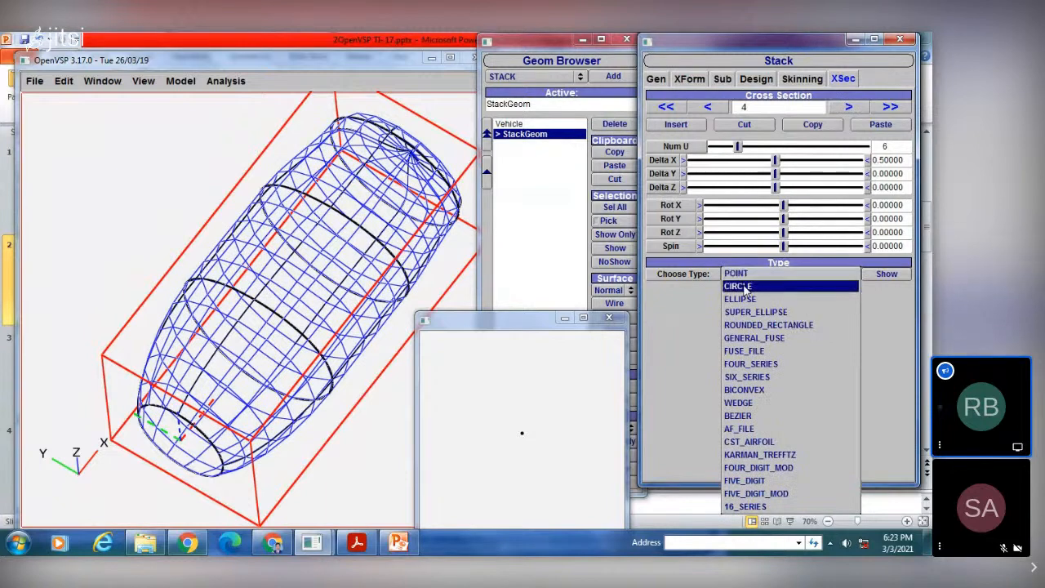
click(739, 285)
drag(706, 297, 744, 295)
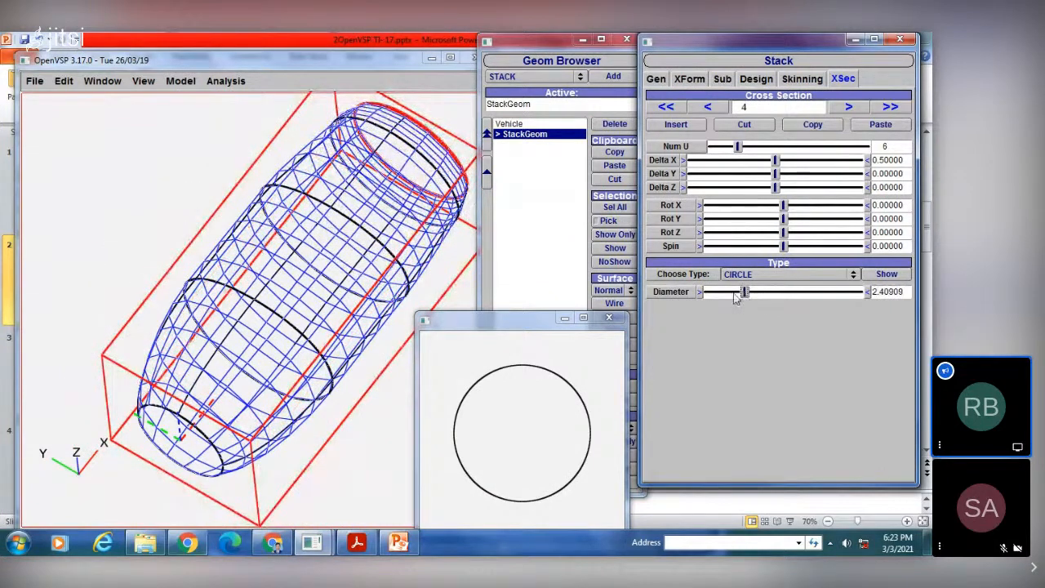
Step: Enlarge cross section 0's circle to a diameter of about 2.31 and close the shape preview
click(707, 108)
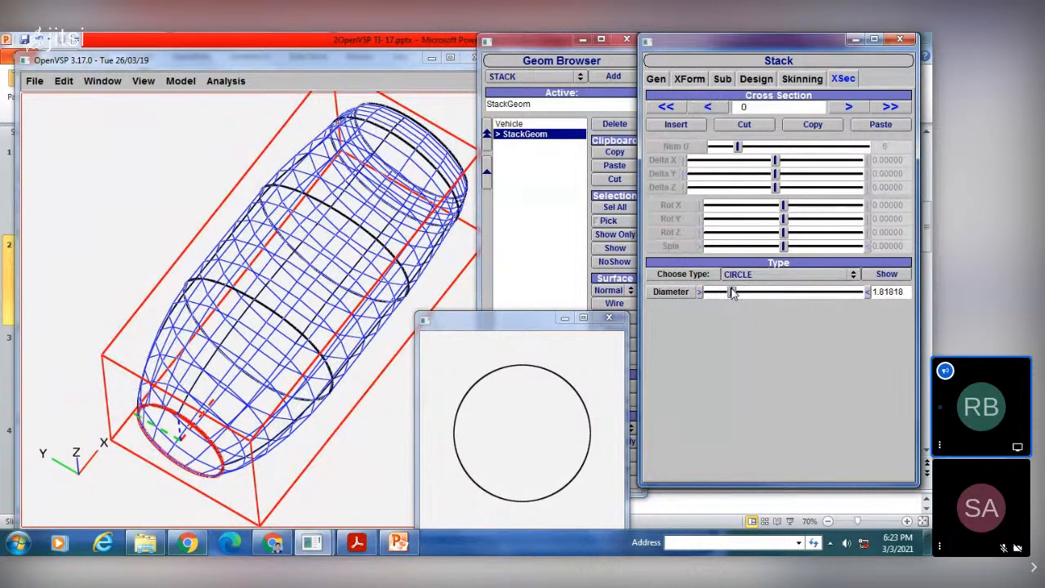
drag(732, 294, 736, 292)
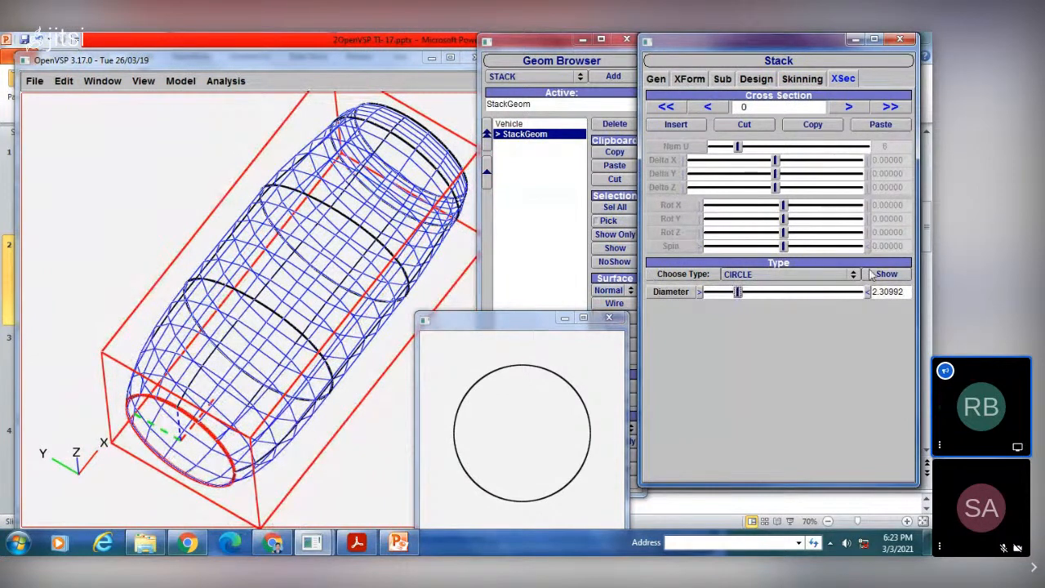
click(608, 316)
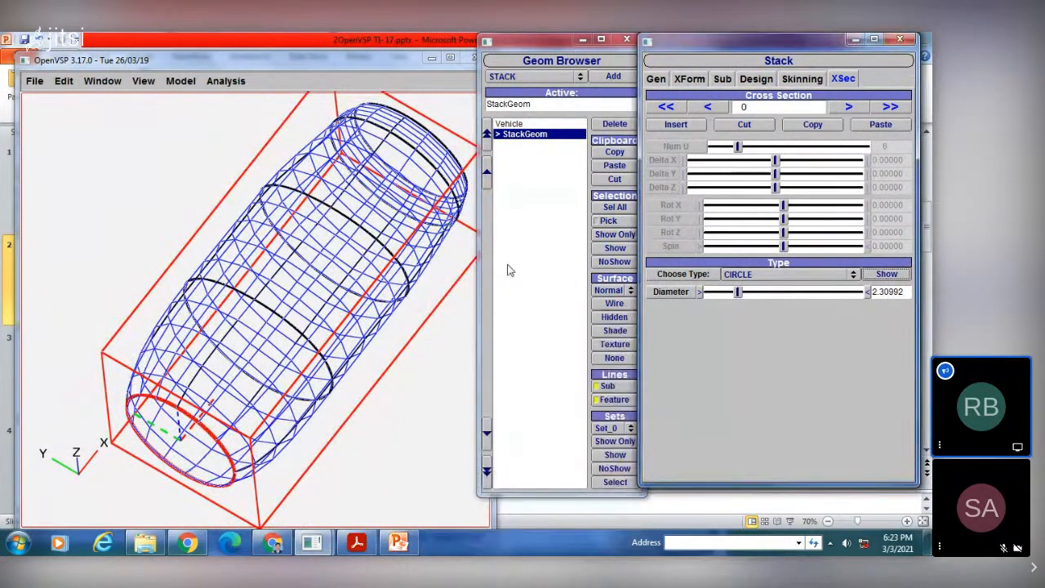
Step: Reduce the diameter of cross section 0's circle to about 1.93
click(538, 261)
drag(311, 252, 245, 261)
click(517, 135)
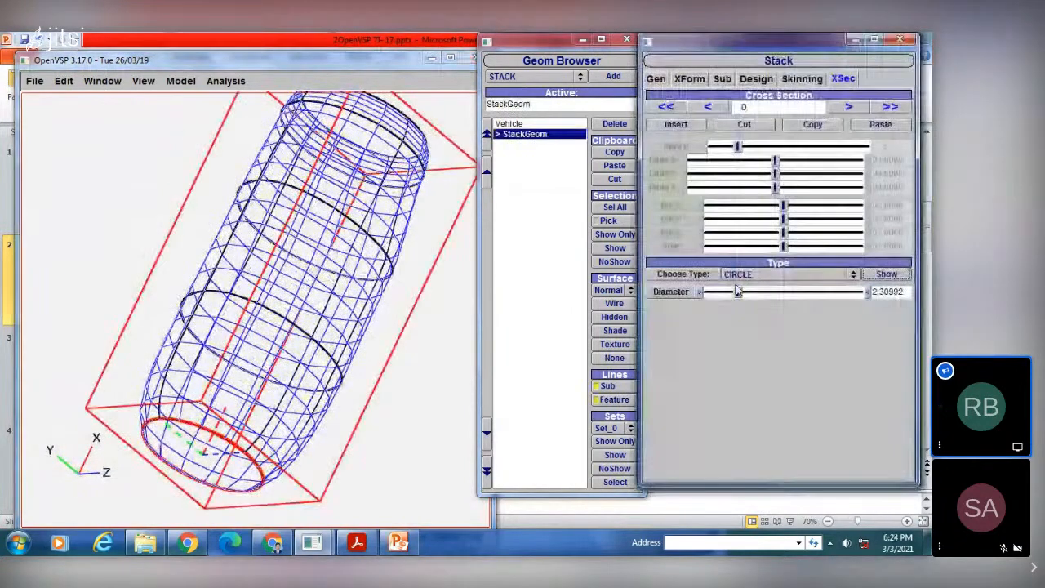
drag(739, 296, 735, 296)
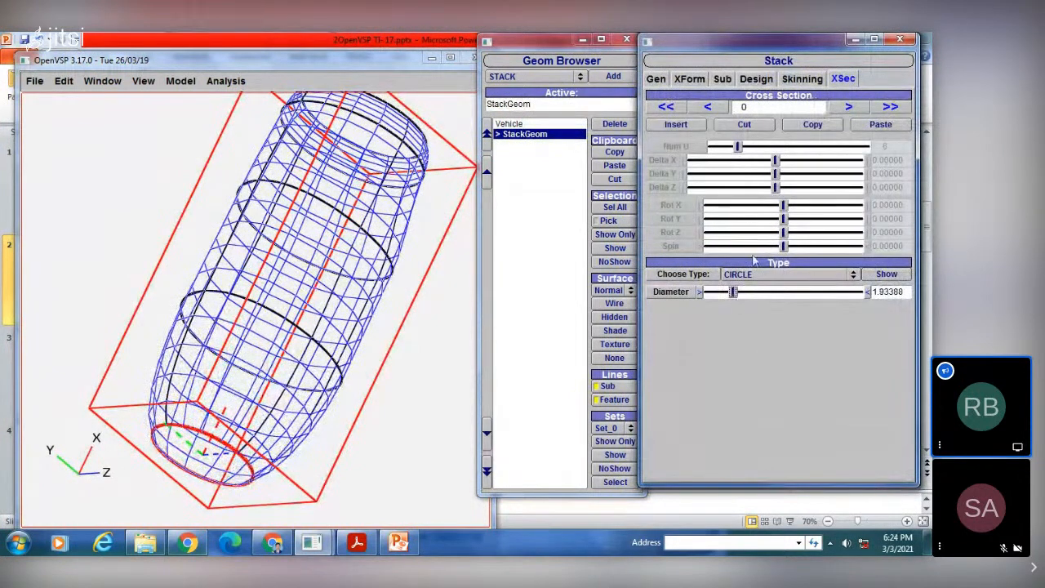
Step: Reduce the diameter of cross section 4's circle to about 1.64
click(846, 108)
click(844, 108)
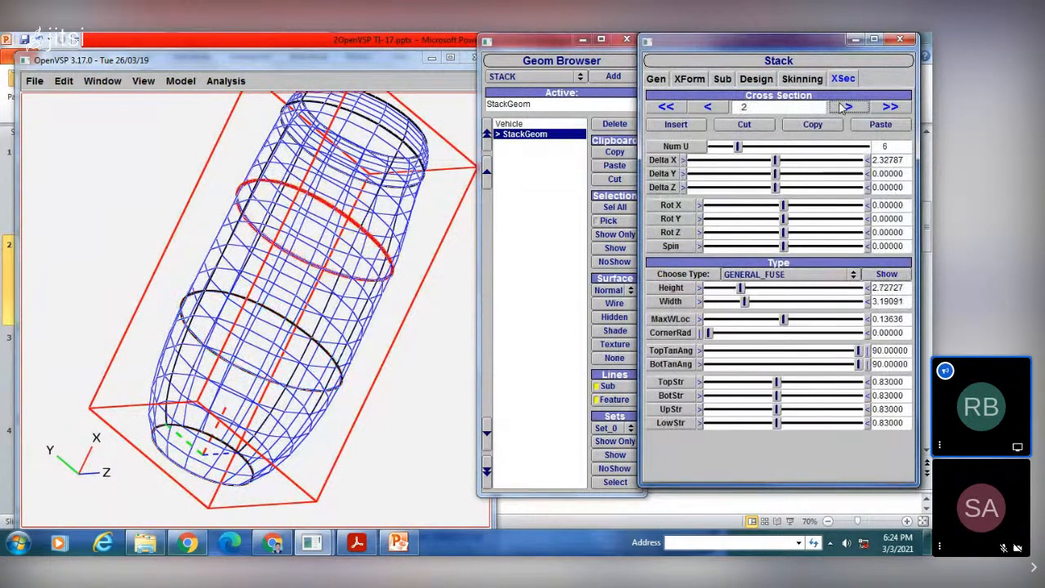
click(844, 108)
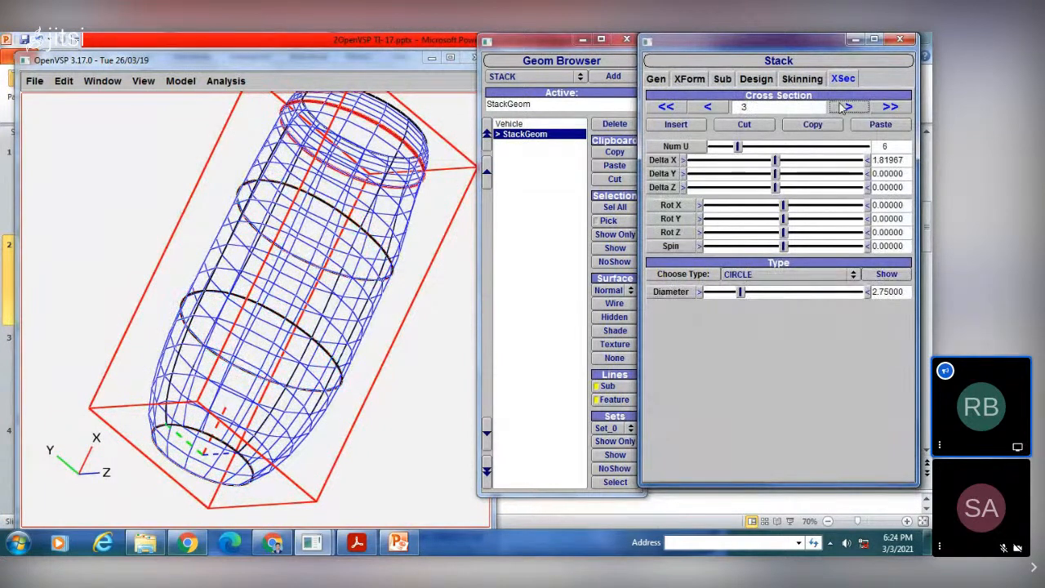
click(844, 108)
drag(739, 293, 728, 295)
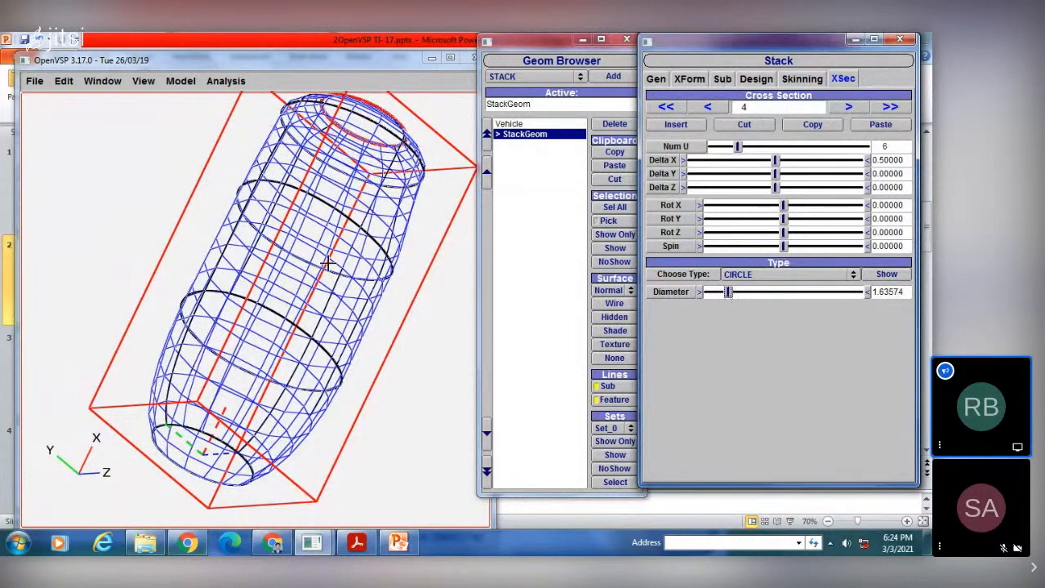
Step: Review the stack's general, transform, design and skinning settings
click(690, 79)
click(656, 79)
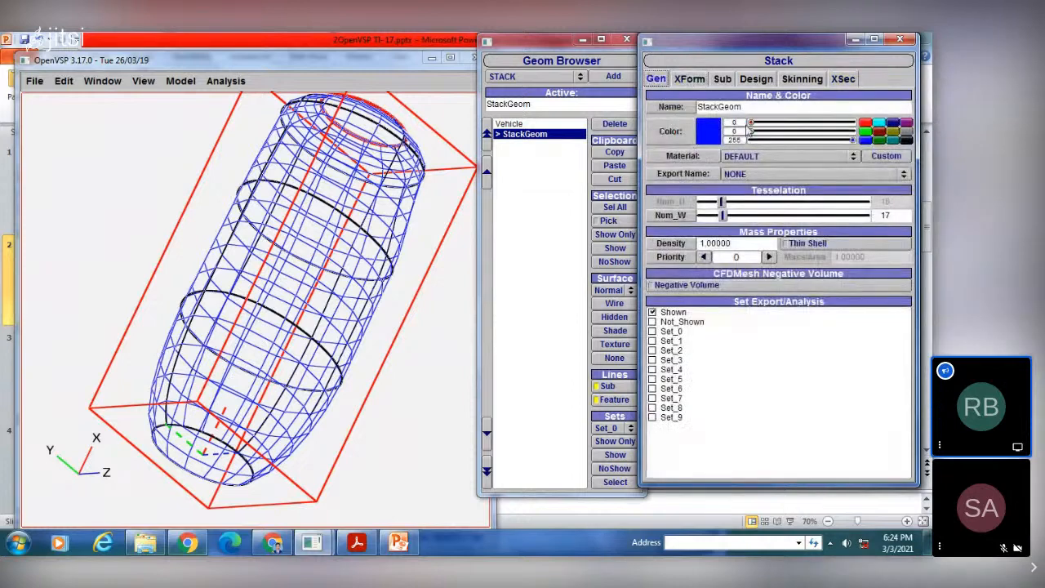
click(699, 79)
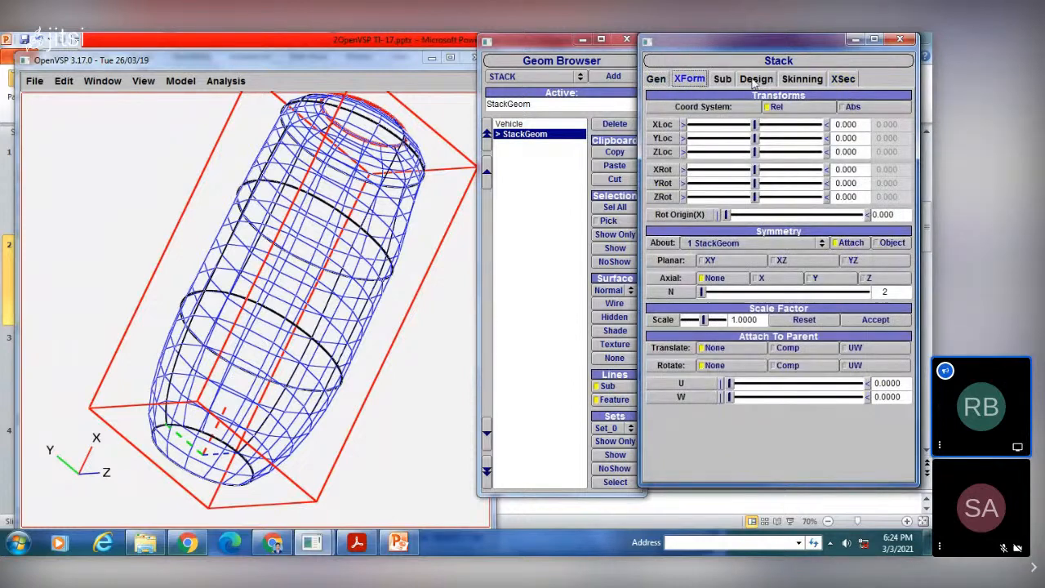
click(755, 79)
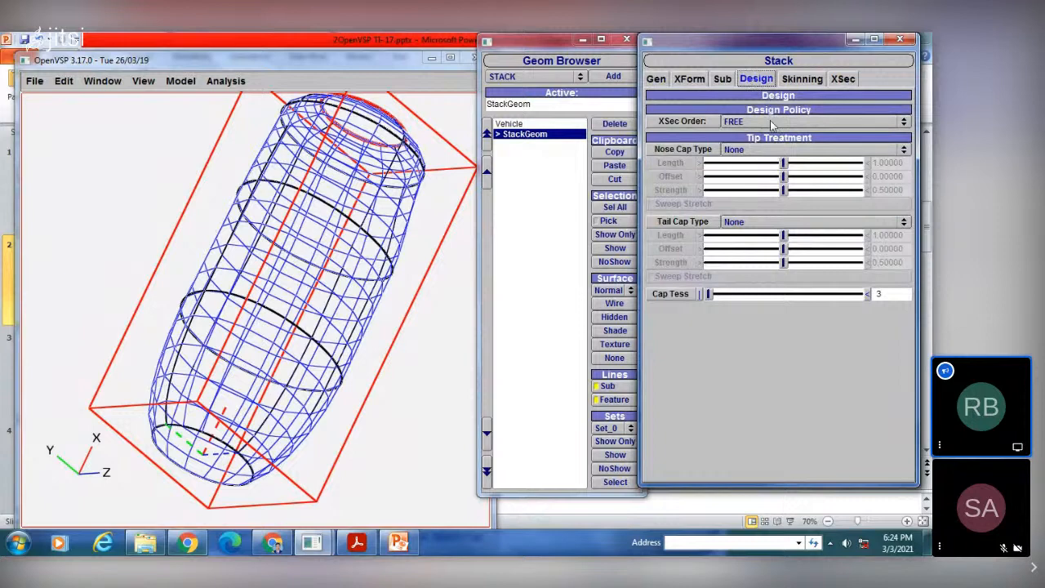
click(798, 79)
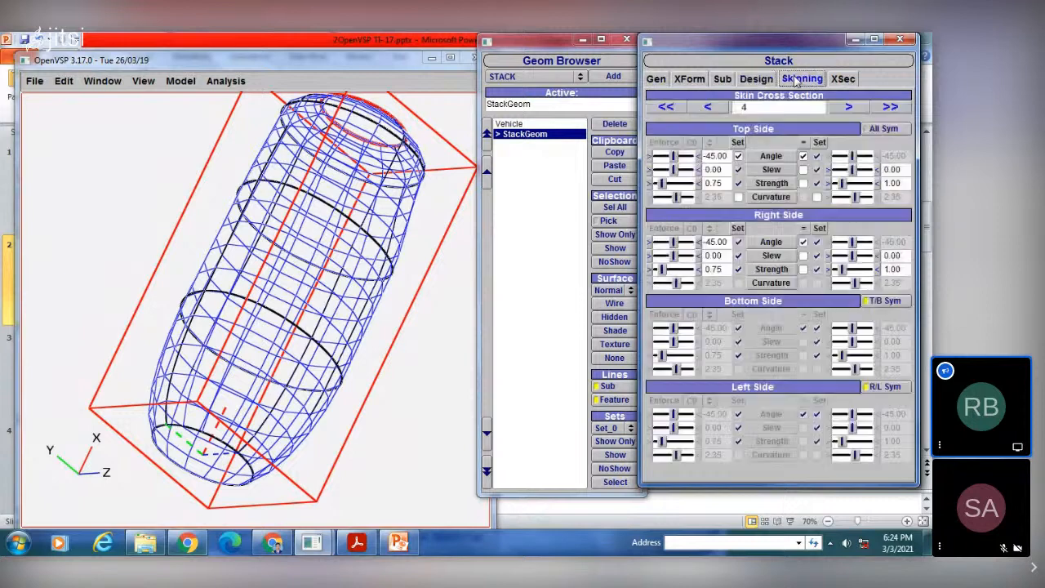
Step: Set cross section 4's Num U to 7 and return to cross section 0
click(843, 78)
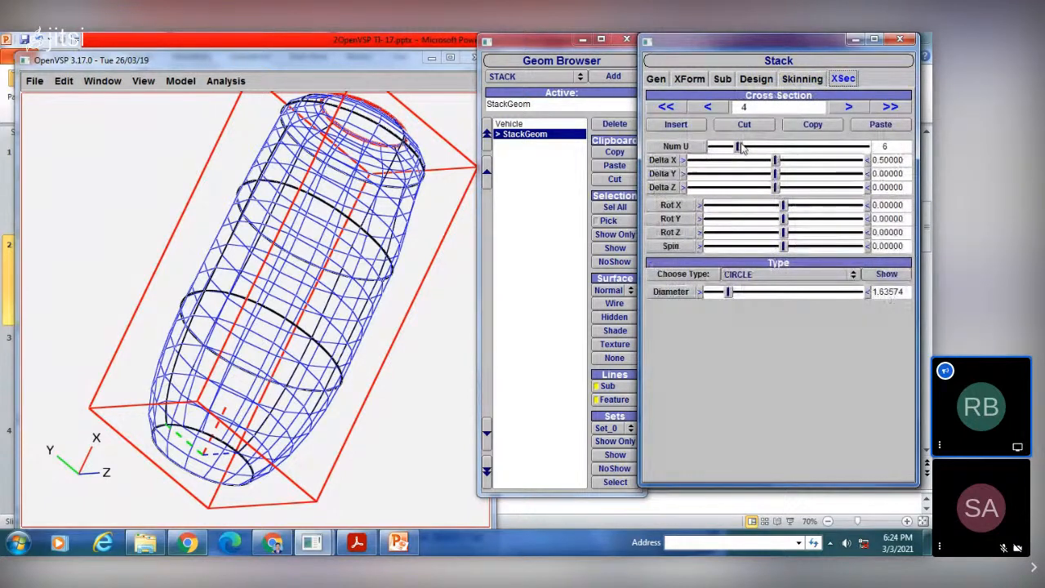
drag(740, 146, 747, 150)
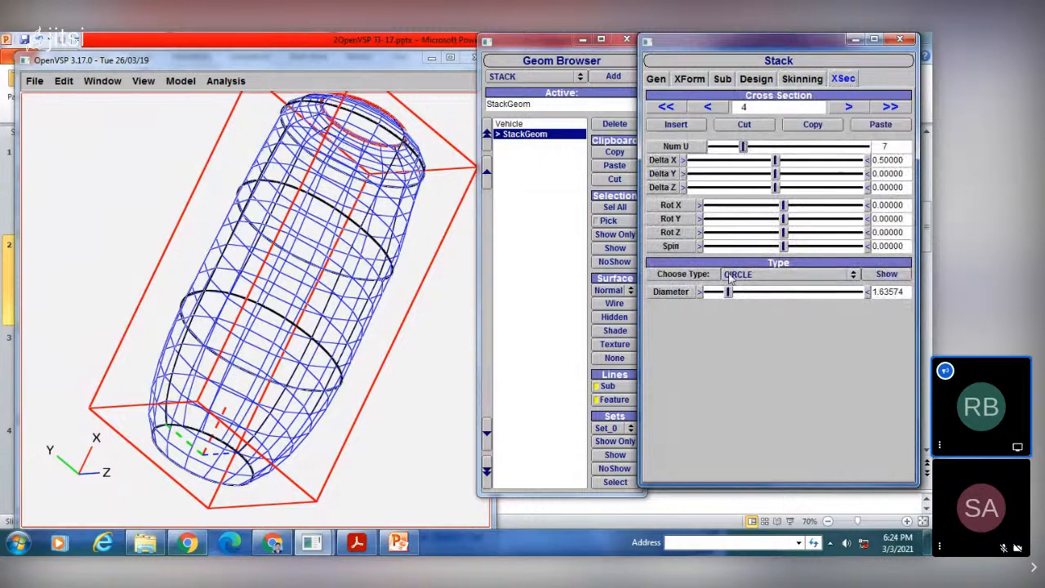
click(715, 107)
click(715, 106)
click(715, 107)
click(715, 107)
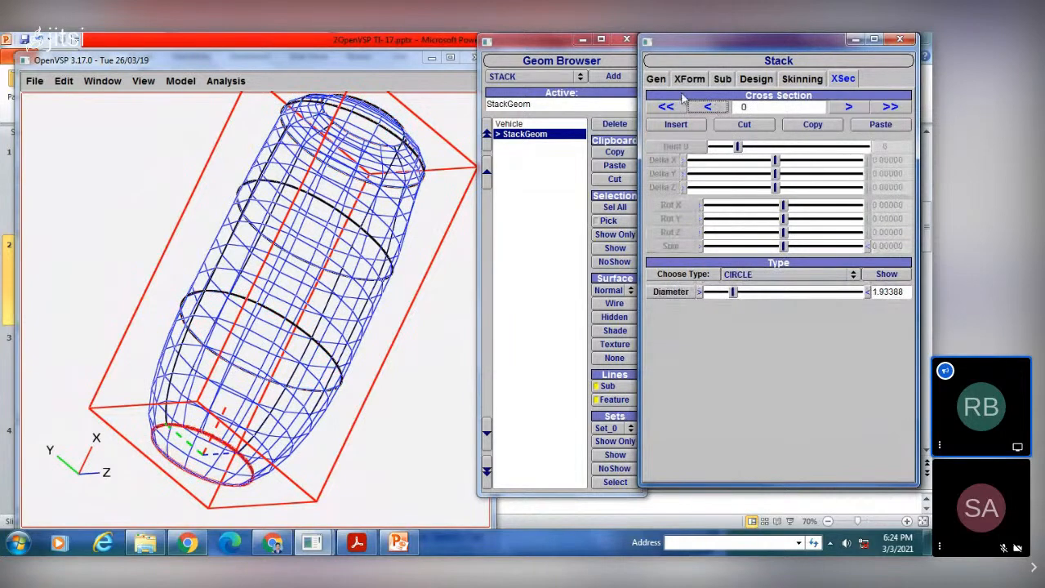
Step: Look through the stack's general, transform and sub-surface settings, ending at its design policy and tip treatment options
click(657, 79)
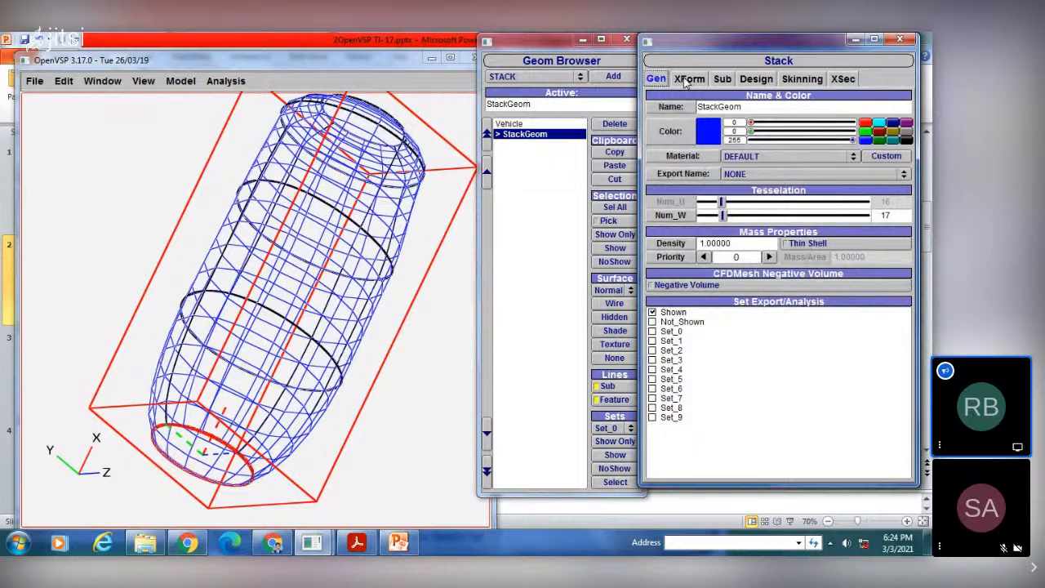
click(687, 80)
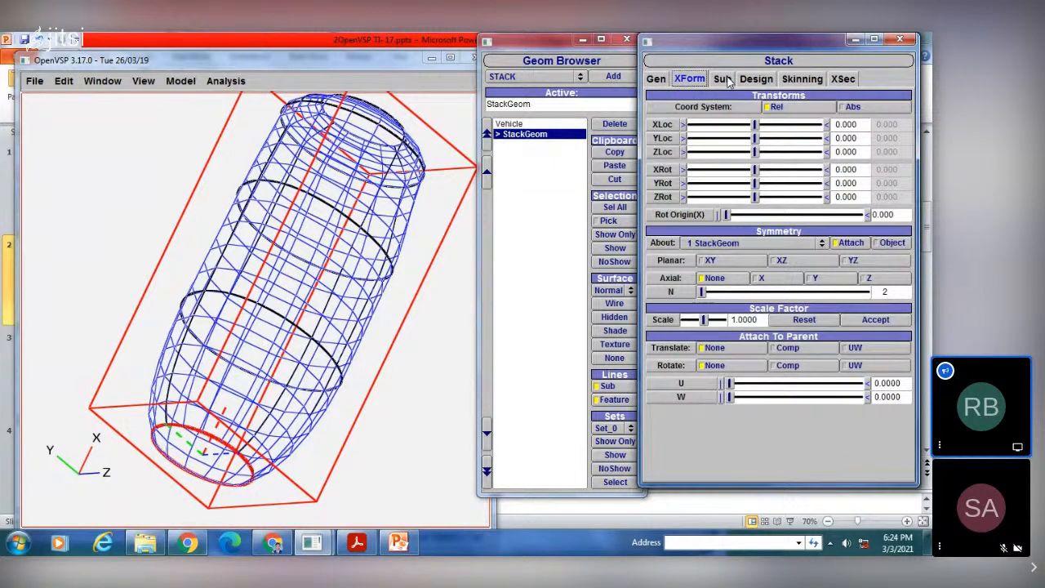
click(723, 79)
click(757, 80)
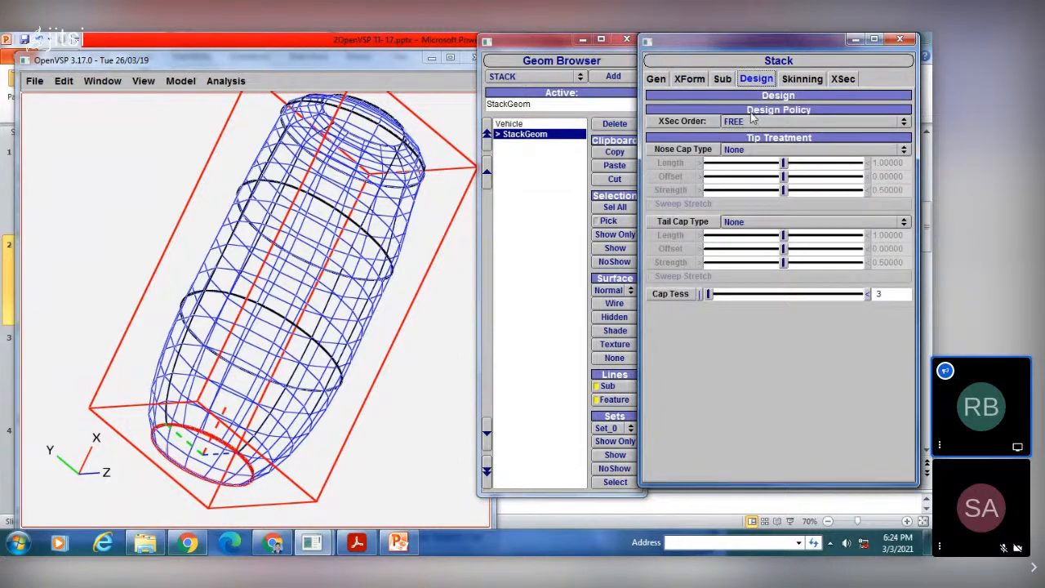
Step: Reduce the top-side skinning angle at cross section 0 of the stack to about 17.61
click(799, 80)
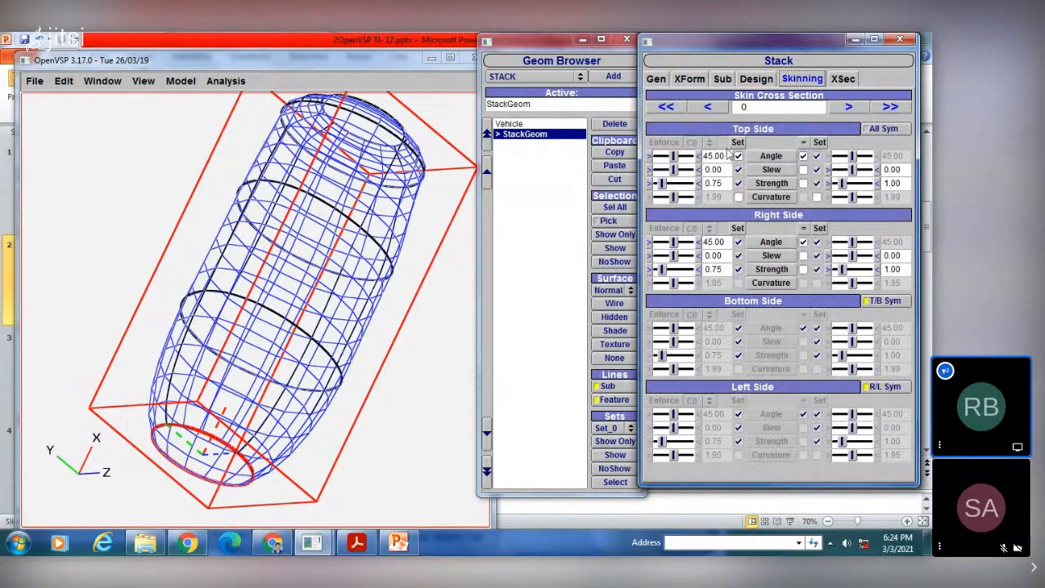
drag(682, 158, 671, 156)
drag(220, 261, 362, 310)
drag(279, 269, 306, 261)
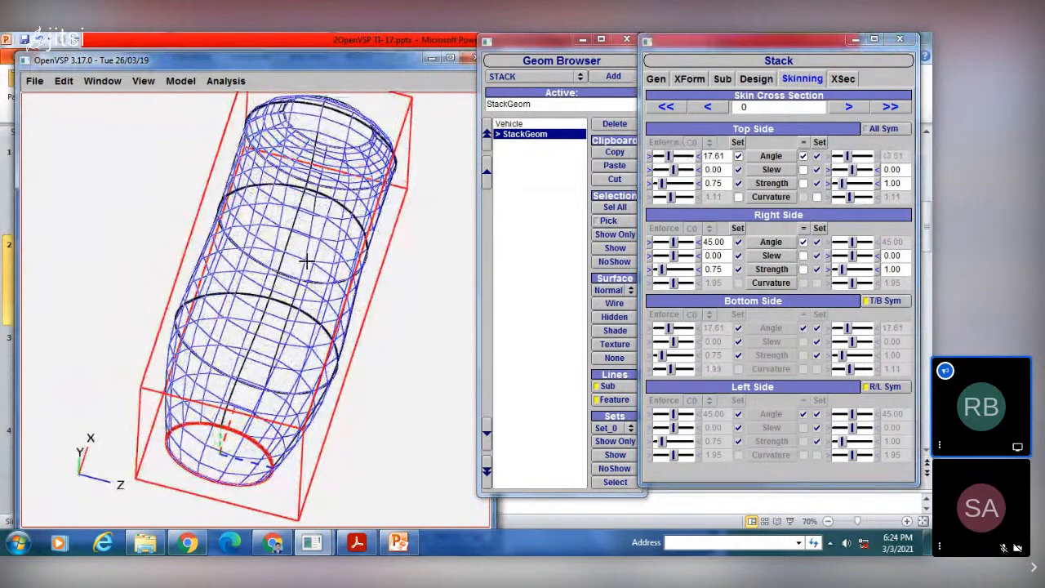
Step: Change the stack's cross section 1 from a general fuselage shape to the CIRCLE type
click(842, 80)
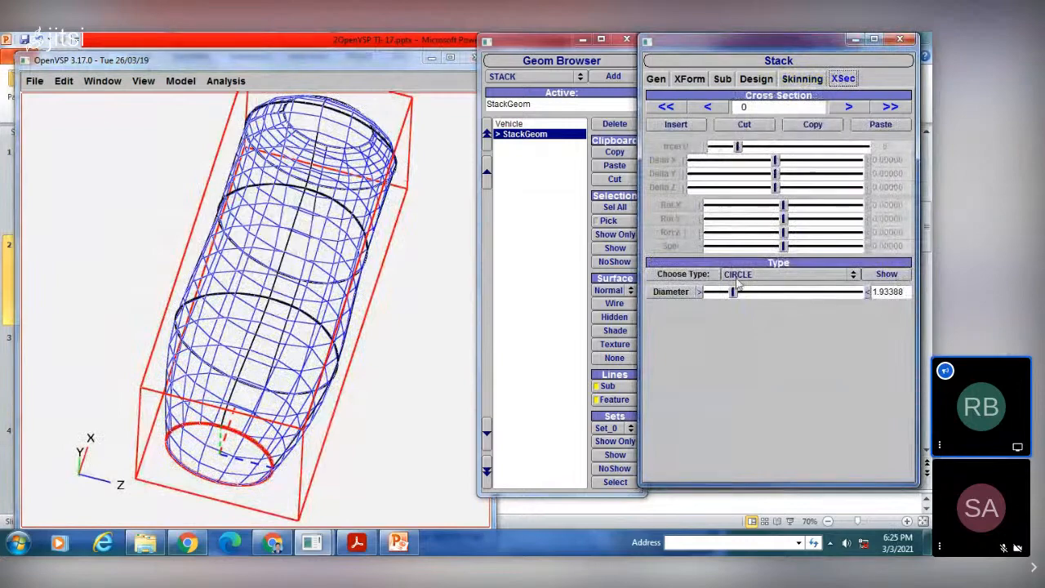
click(849, 108)
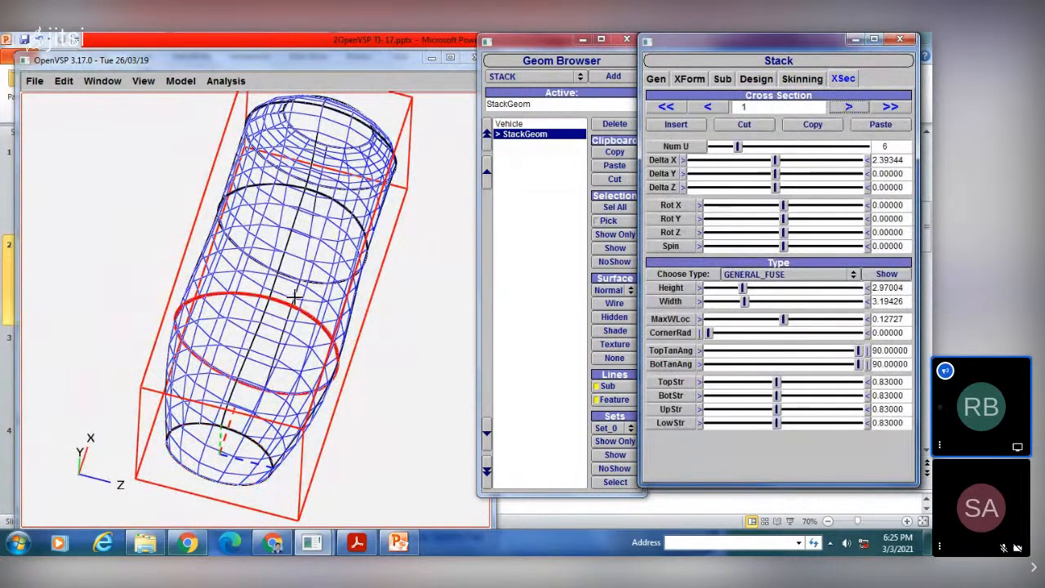
drag(275, 285, 220, 279)
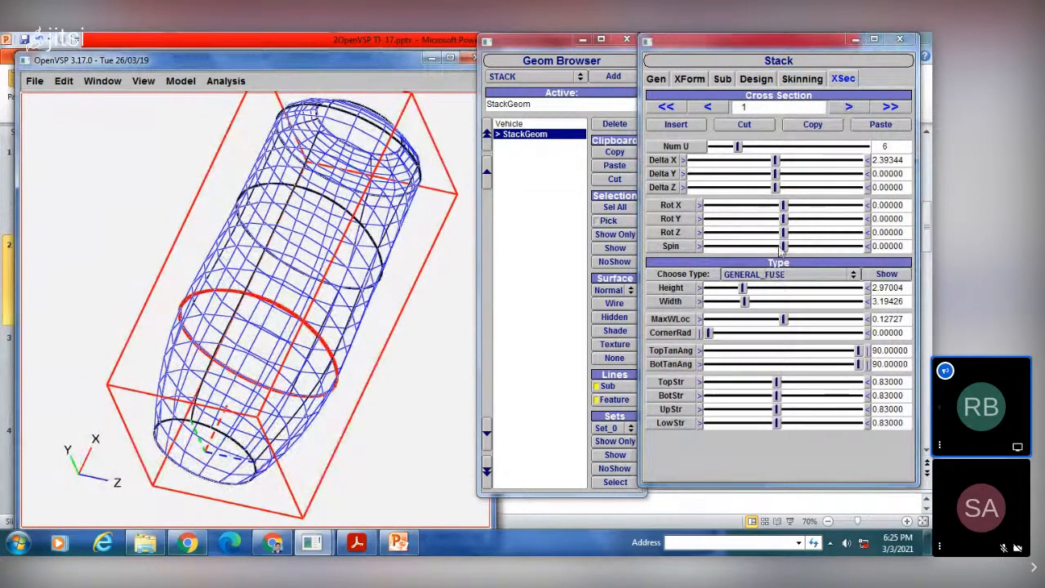
click(774, 278)
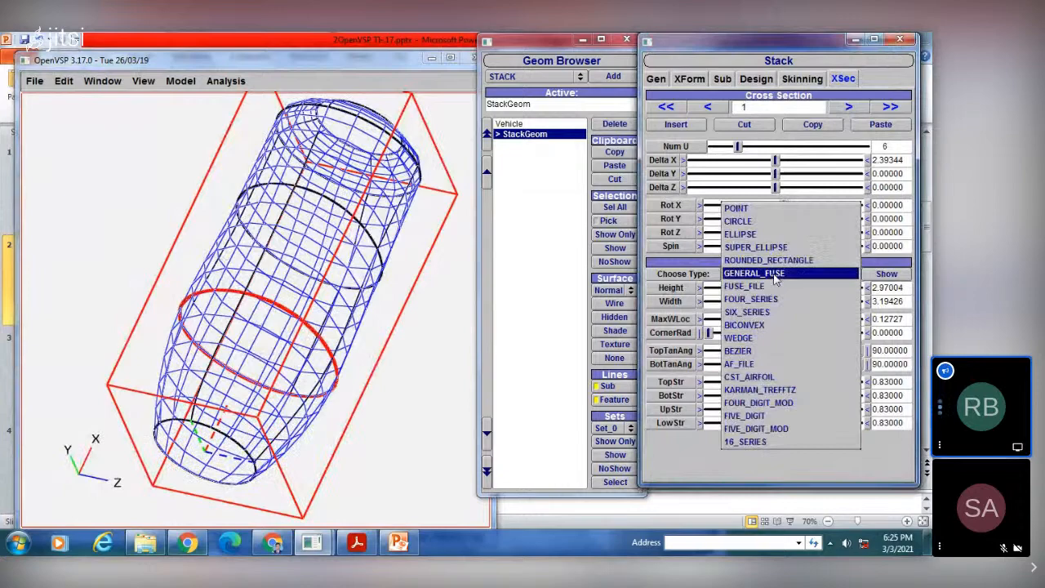
click(765, 224)
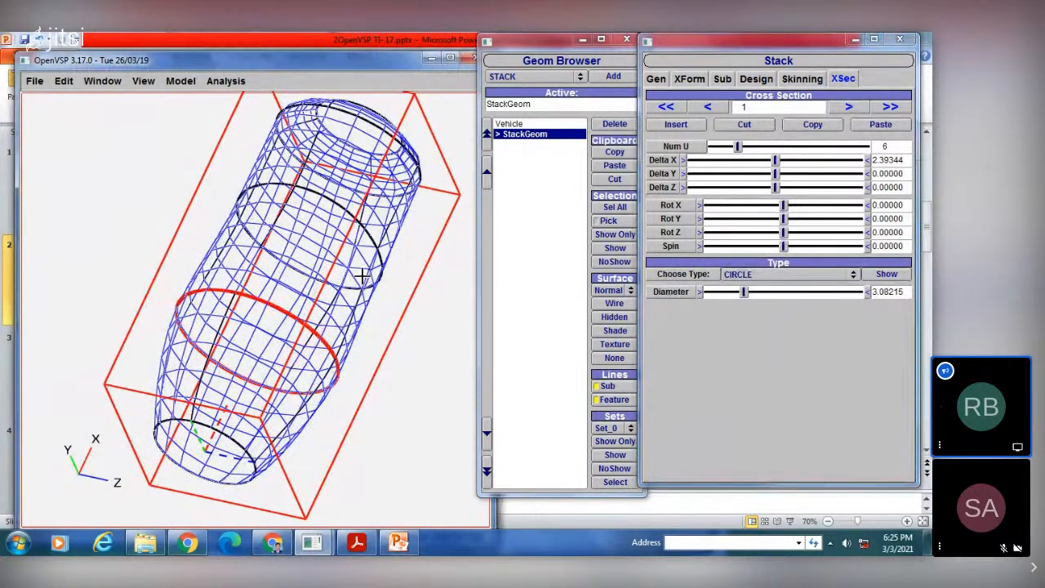
drag(373, 286, 459, 257)
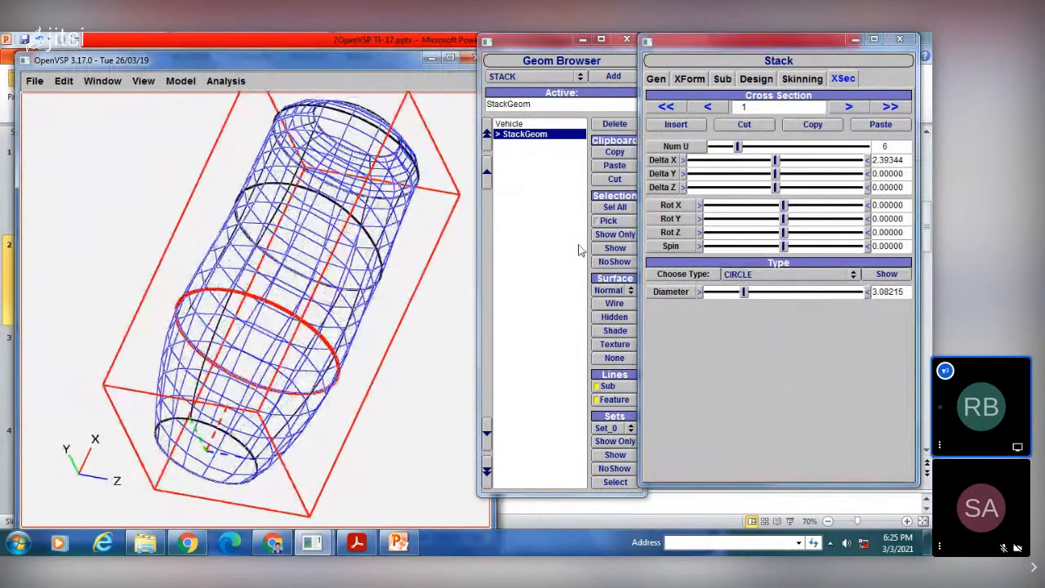
drag(400, 219, 242, 182)
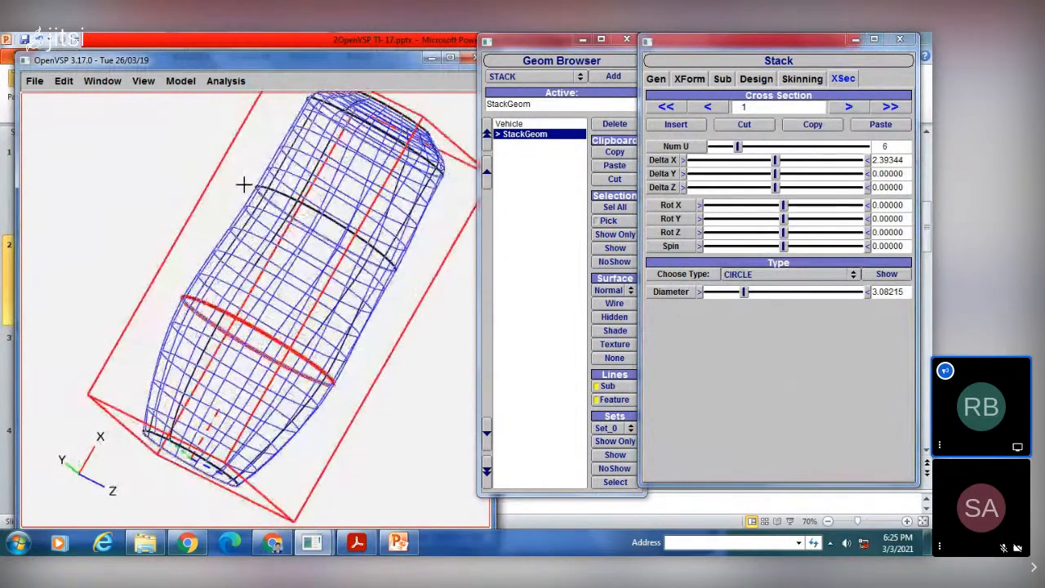
Step: Examine the stack's shape in the top, front and left views and from an angle
click(143, 81)
click(143, 98)
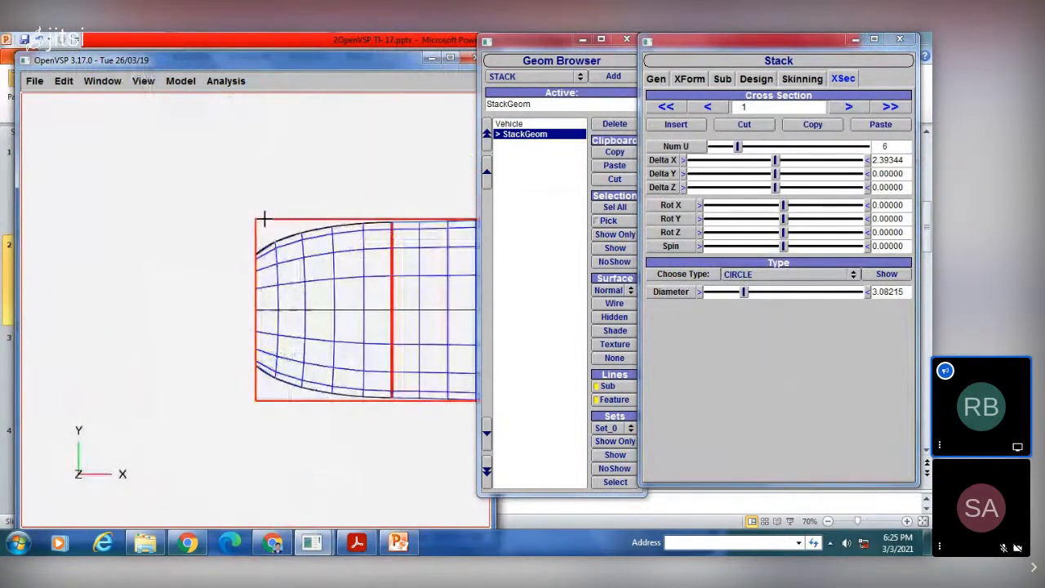
right_drag(304, 230, 152, 231)
scroll(163, 217, down, 3)
scroll(163, 218, up, 1)
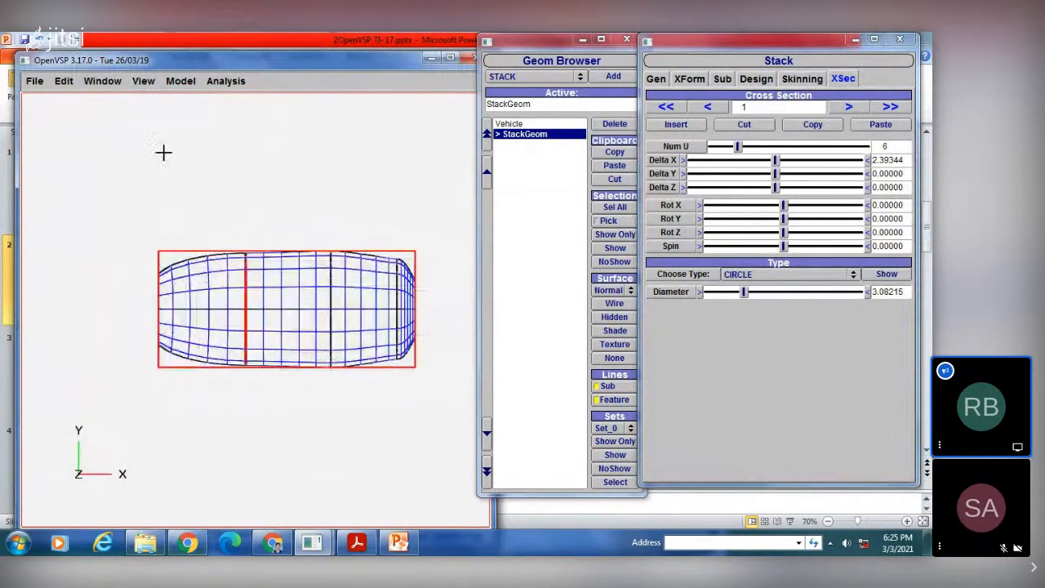
click(143, 81)
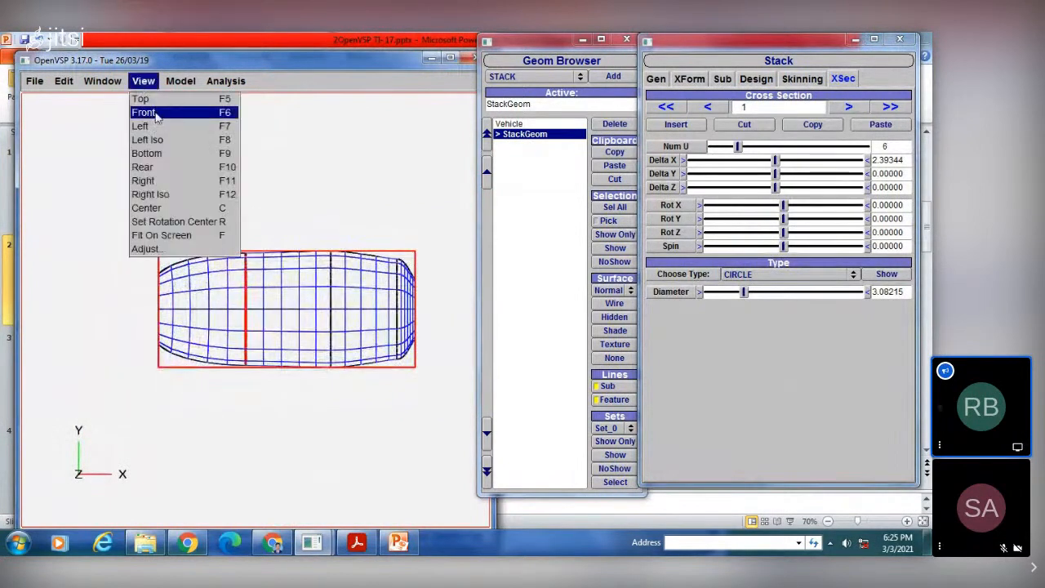
click(155, 113)
scroll(251, 278, up, 3)
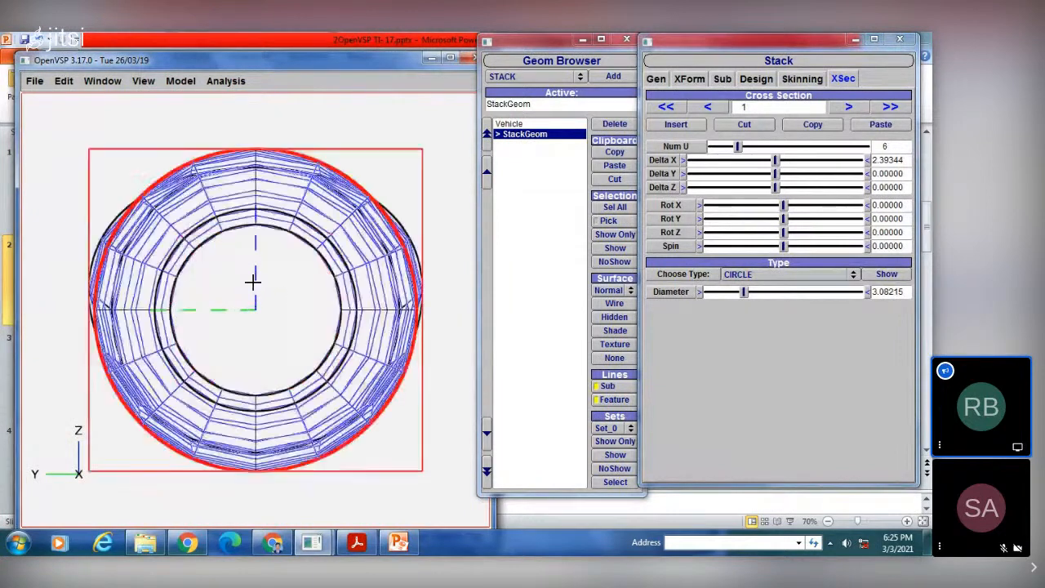
scroll(252, 278, down, 2)
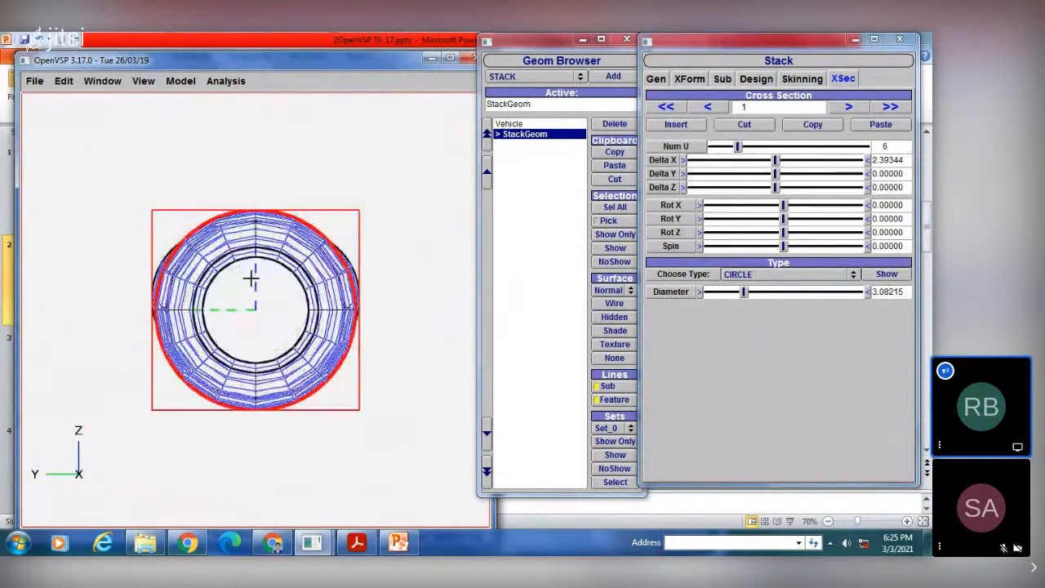
click(142, 81)
click(158, 127)
right_drag(343, 260, 165, 263)
scroll(198, 250, down, 4)
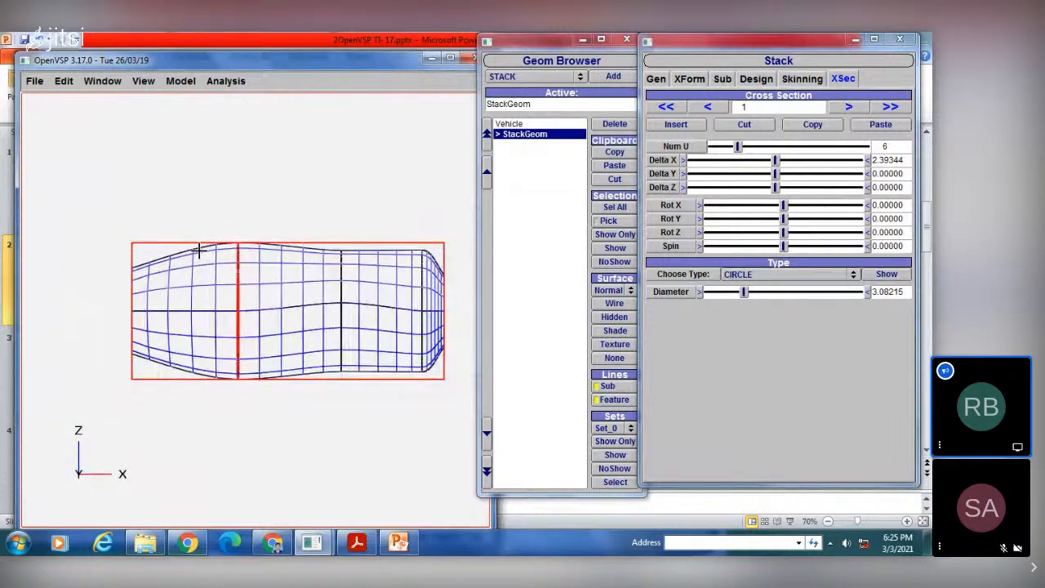
scroll(198, 250, up, 3)
scroll(199, 248, down, 2)
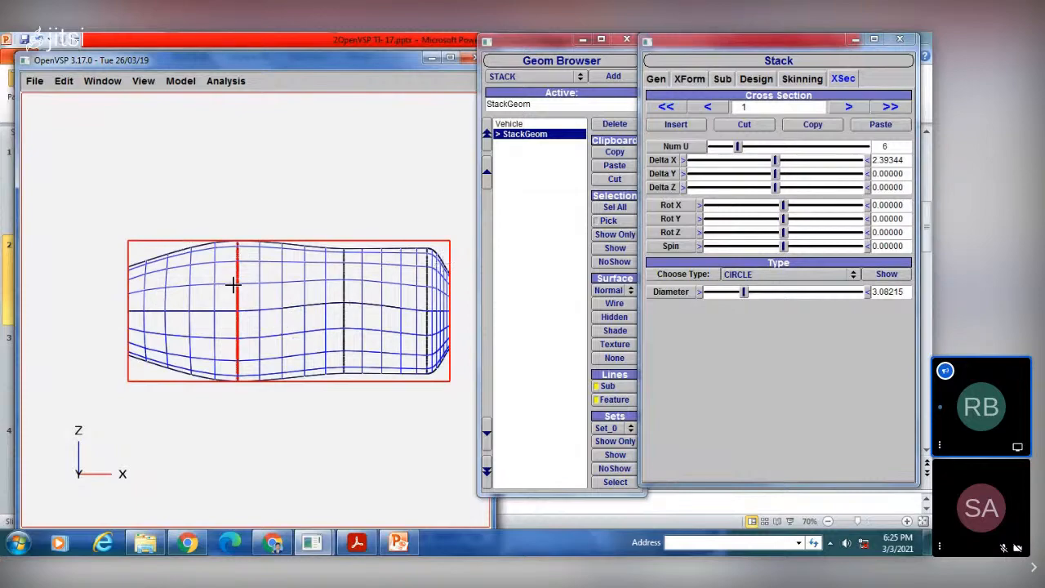
drag(204, 287, 323, 308)
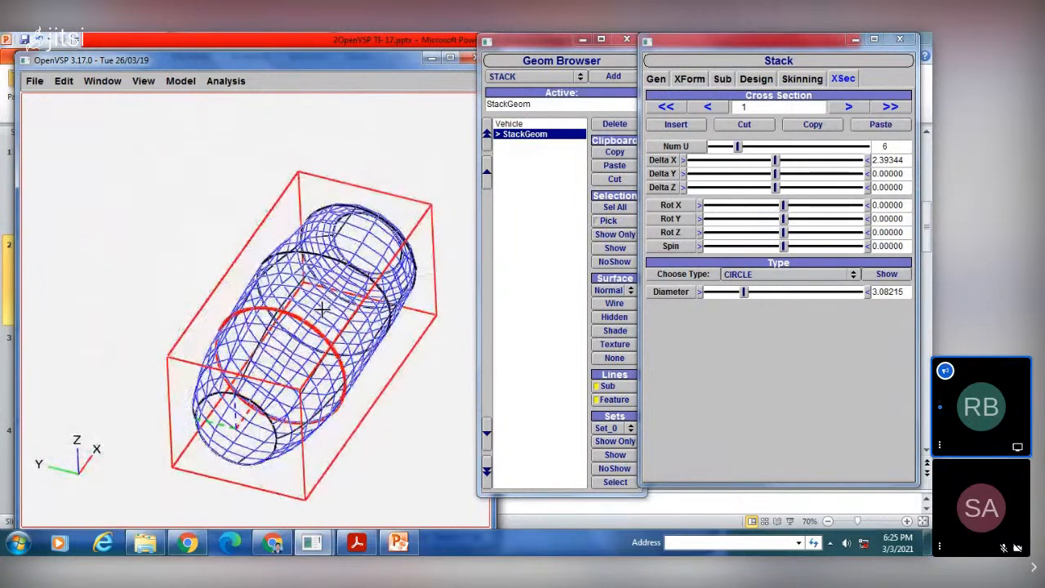
Step: Add a FUSELAGE component under the stack
click(528, 77)
click(512, 32)
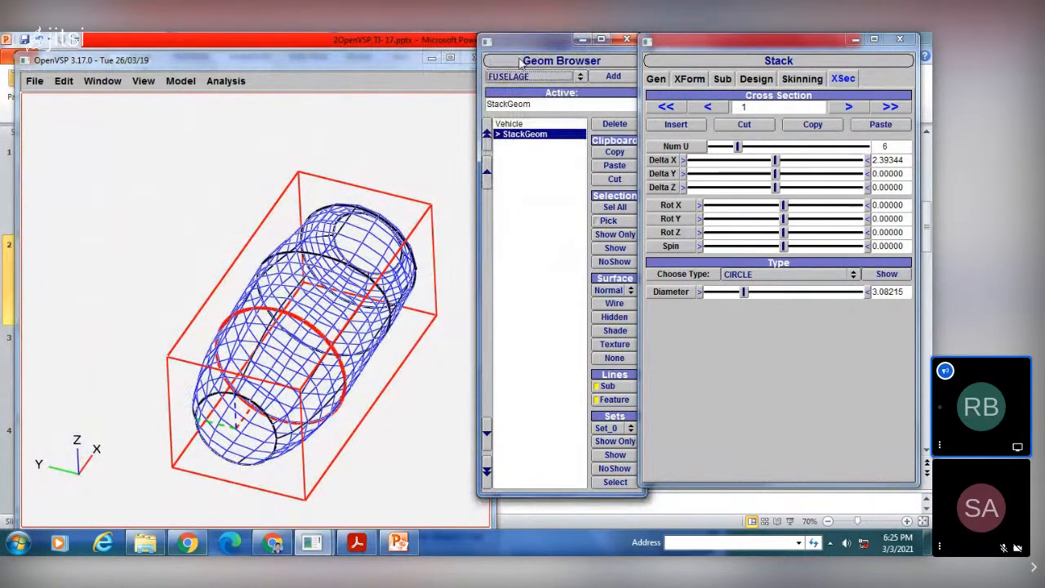
click(613, 76)
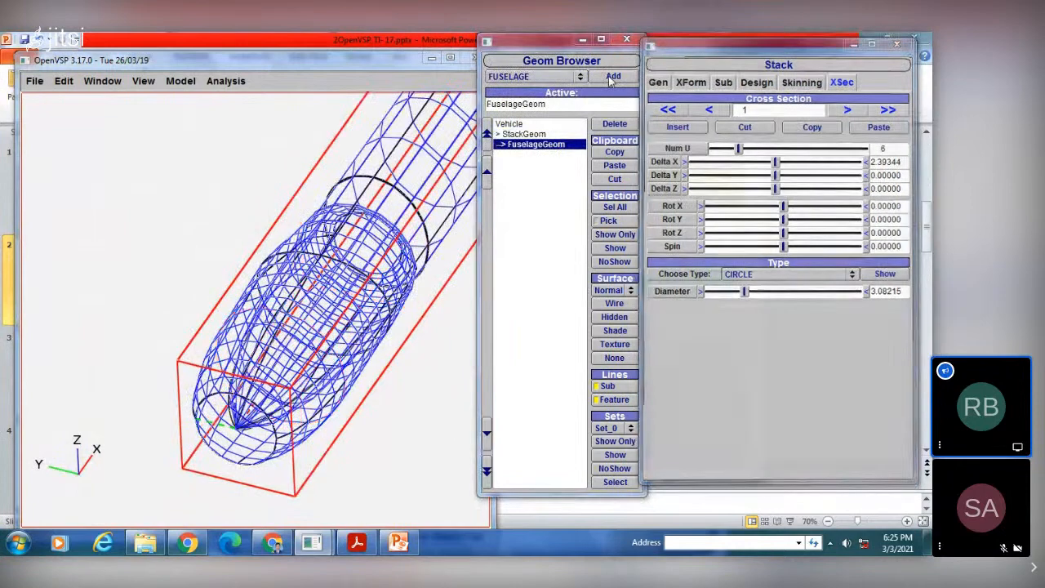
Step: Add a WING component under the fuselage and move it along the body to an XLoc of about 9.565
click(532, 77)
click(522, 86)
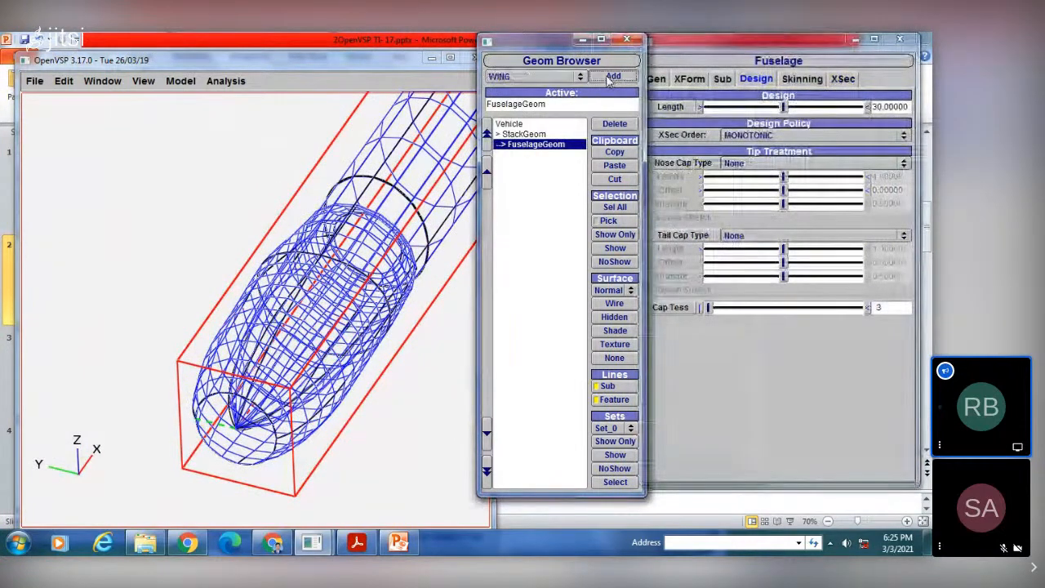
click(613, 76)
scroll(312, 218, down, 5)
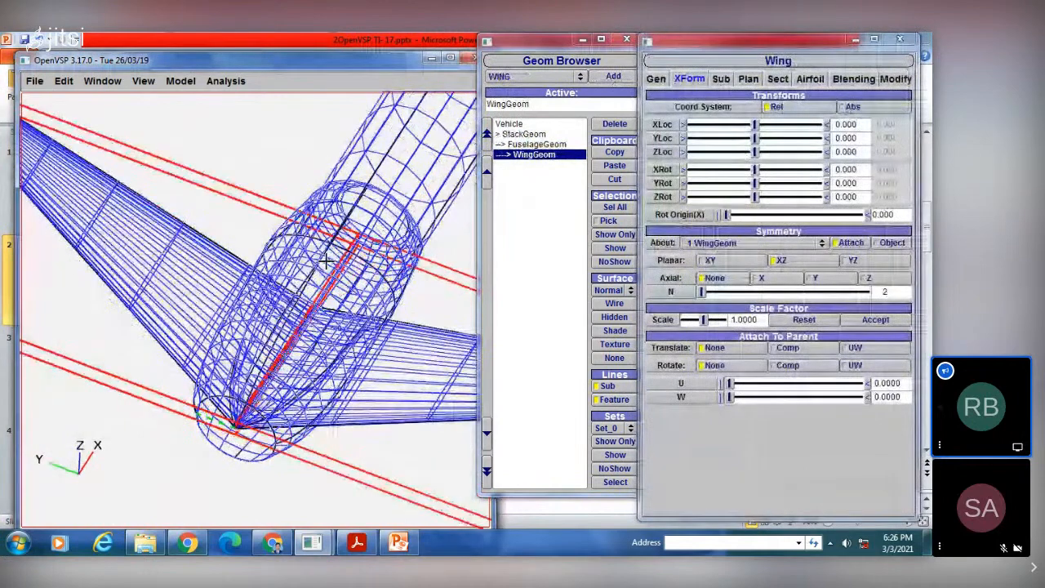
scroll(306, 236, down, 6)
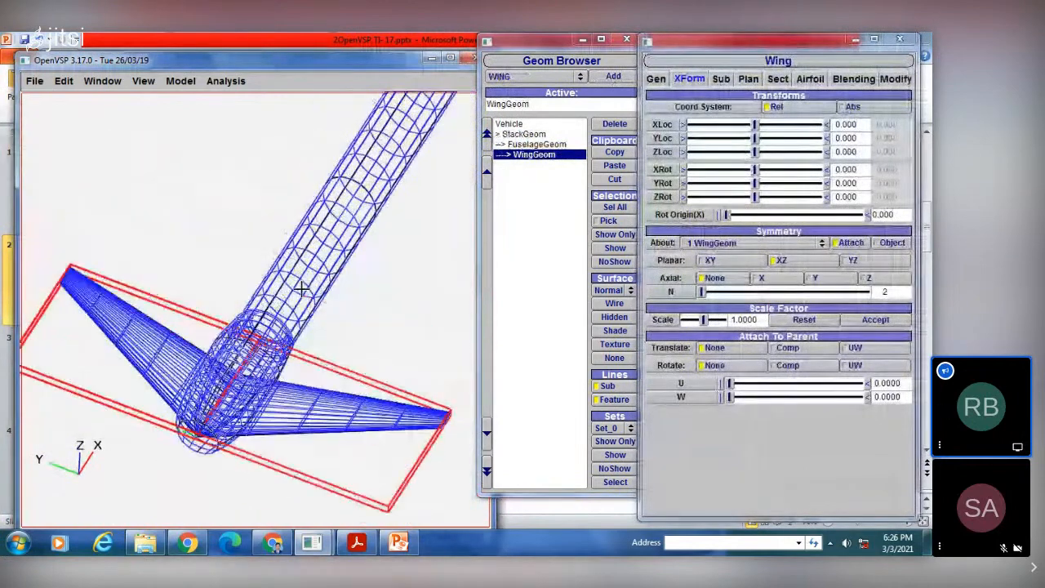
scroll(307, 249, up, 8)
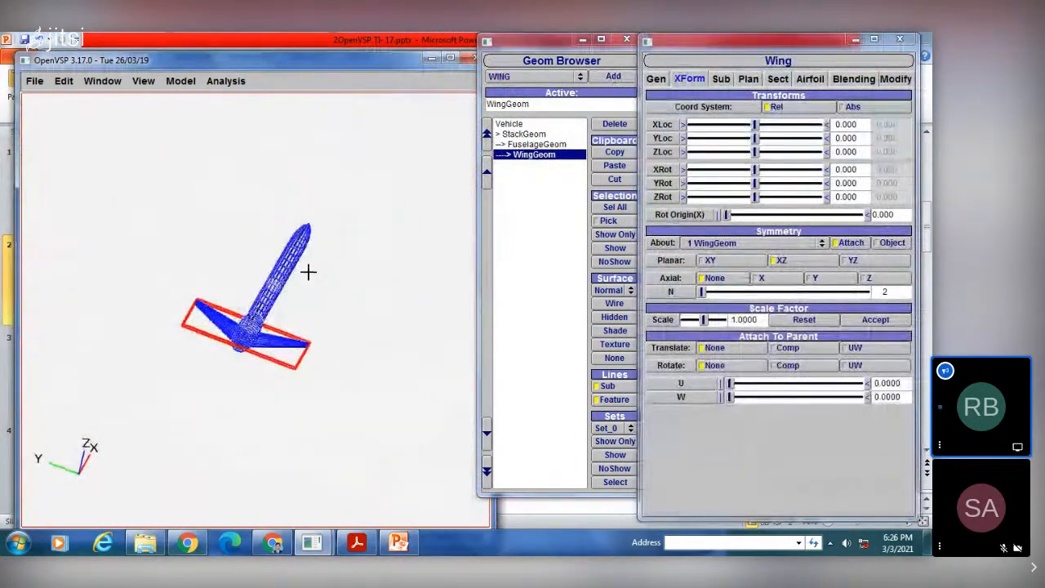
scroll(308, 285, down, 3)
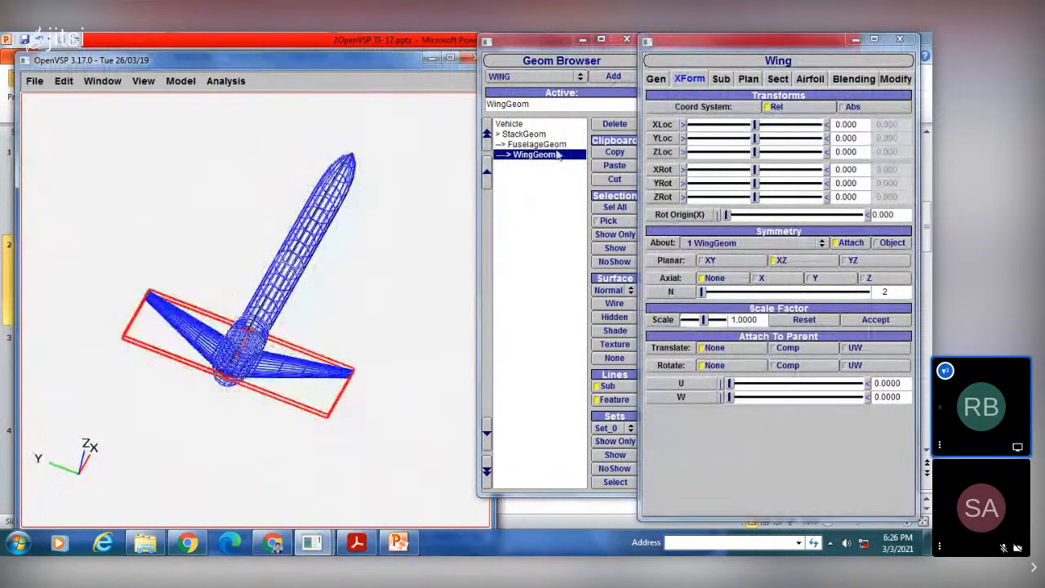
drag(757, 127, 817, 108)
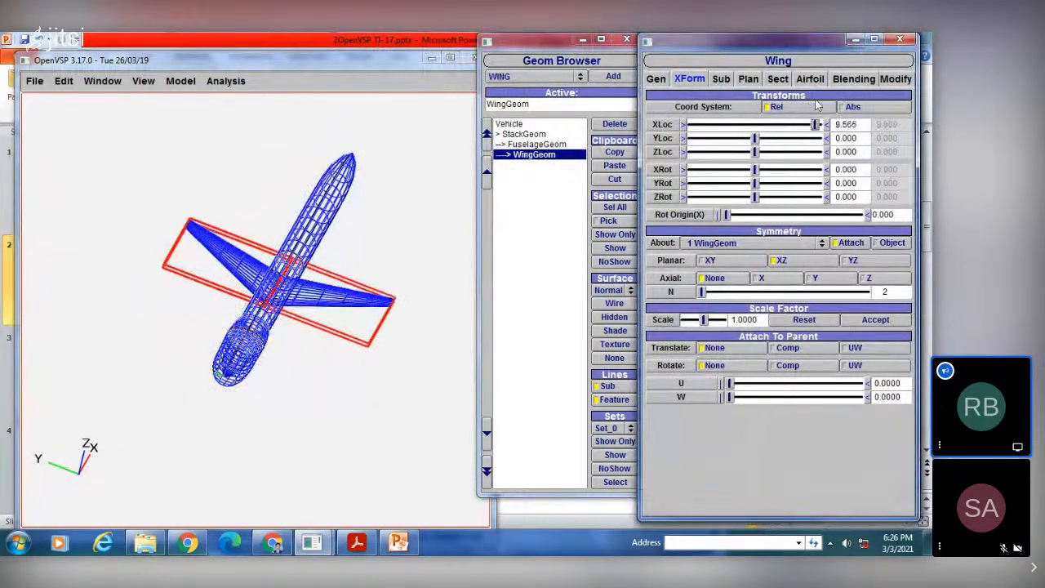
Step: Set the Delta X of the stack's cross section 1 to about -6.62 and its Num U to 5
click(518, 136)
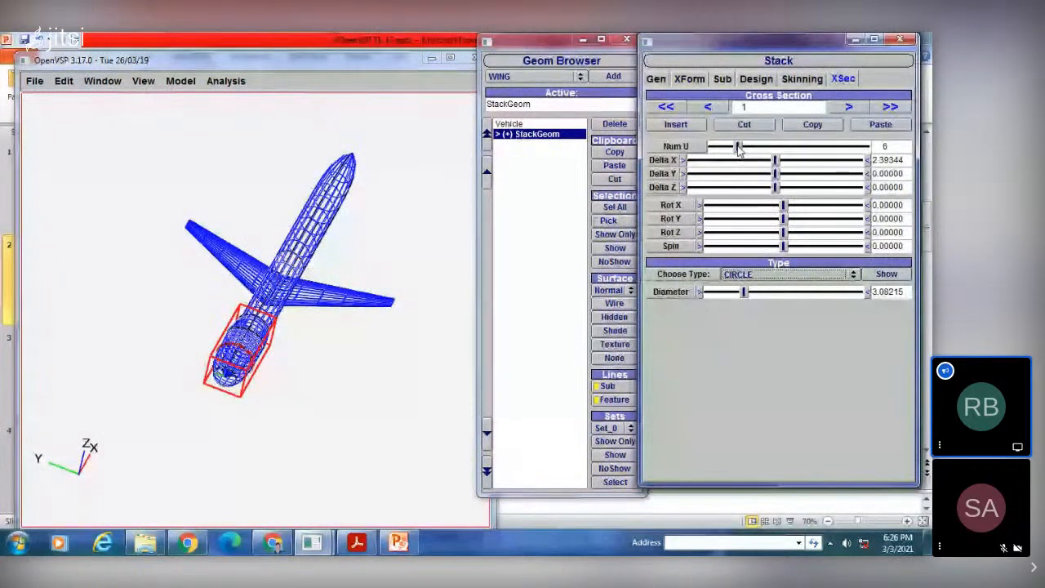
drag(775, 160, 807, 160)
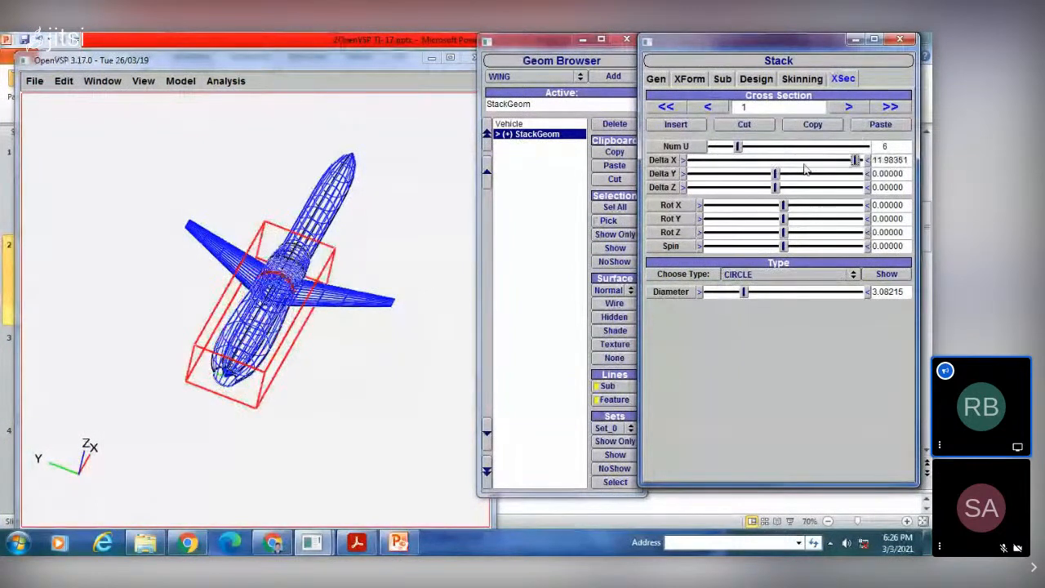
drag(806, 160, 727, 178)
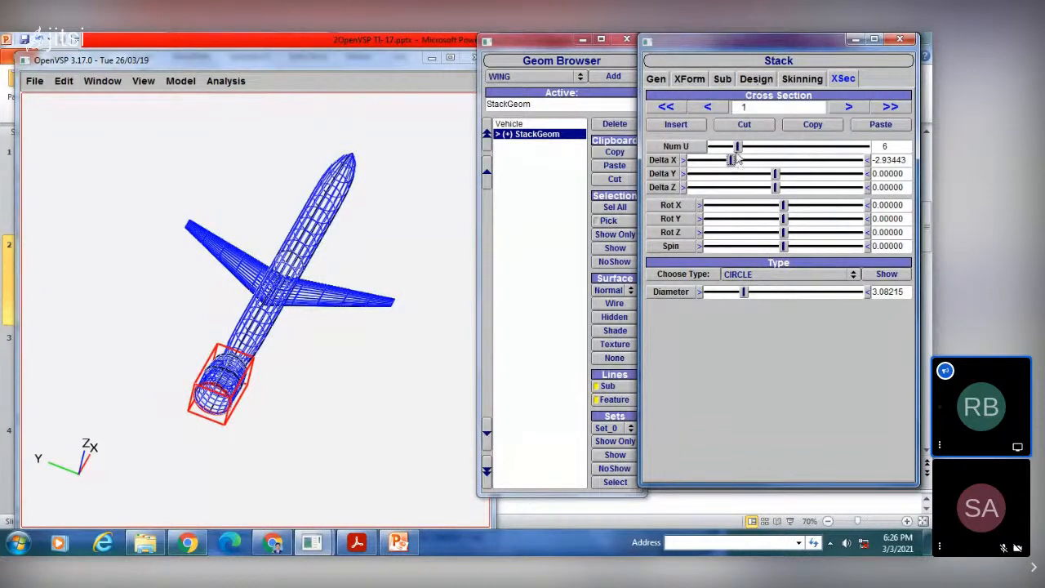
drag(732, 161, 705, 178)
scroll(257, 377, up, 5)
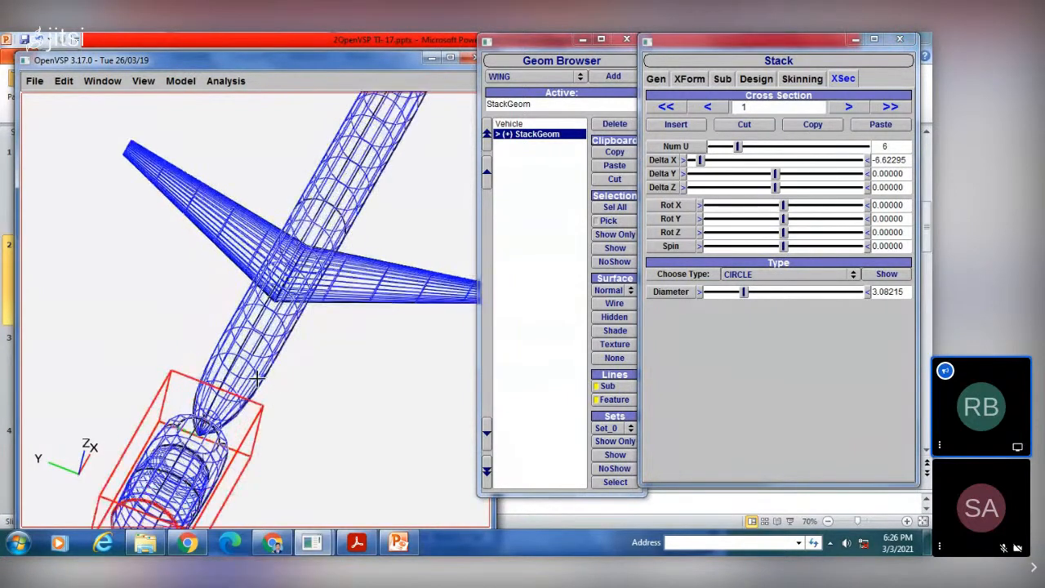
right_drag(257, 377, 319, 220)
drag(318, 220, 317, 351)
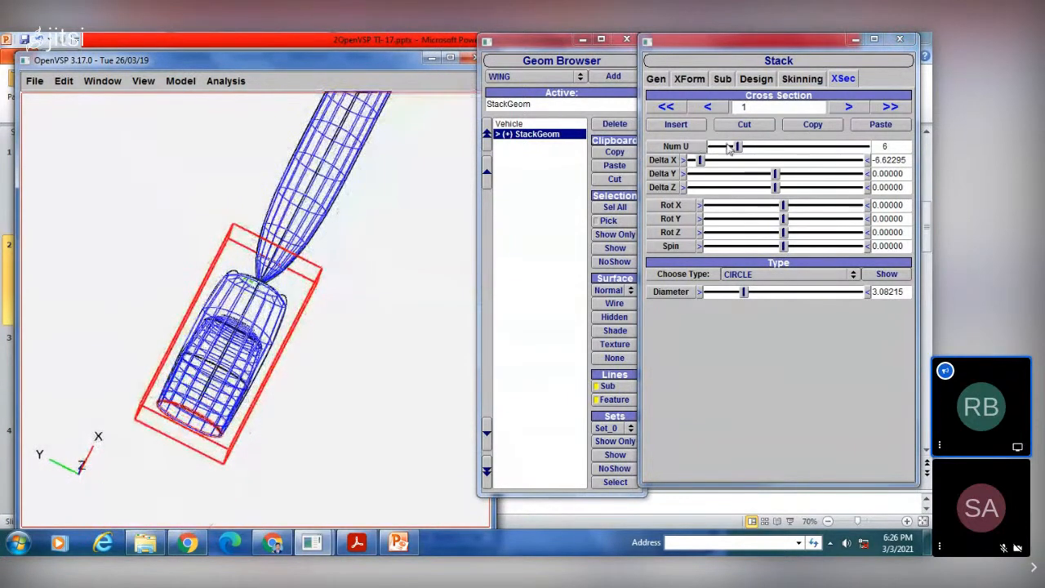
mouse_move(737, 147)
mouse_down()
mouse_move(715, 146)
mouse_move(729, 145)
mouse_up()
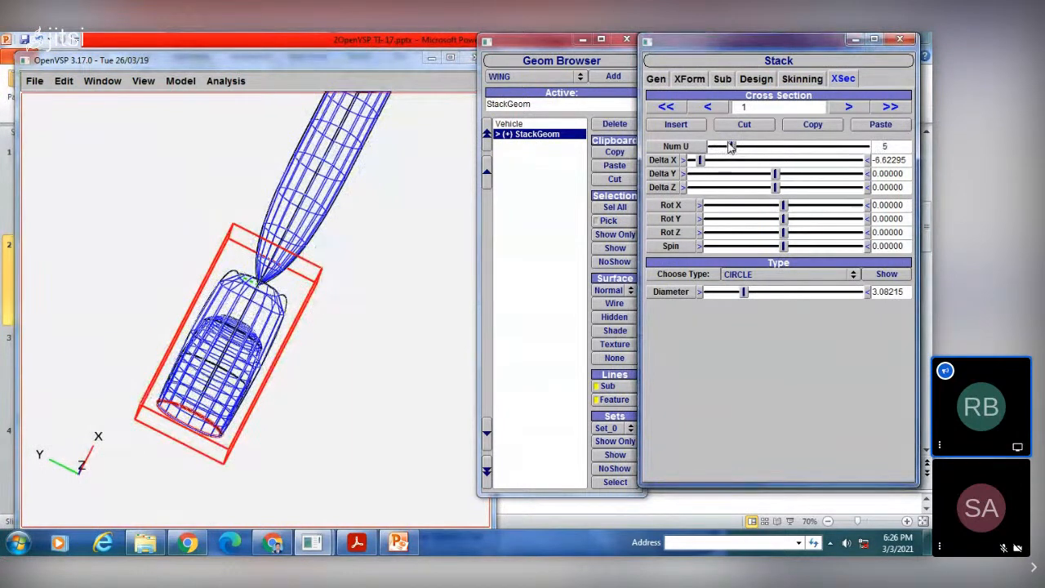
Step: Expand the stack's child components in the component tree and go to the stack's cross section 0
click(506, 135)
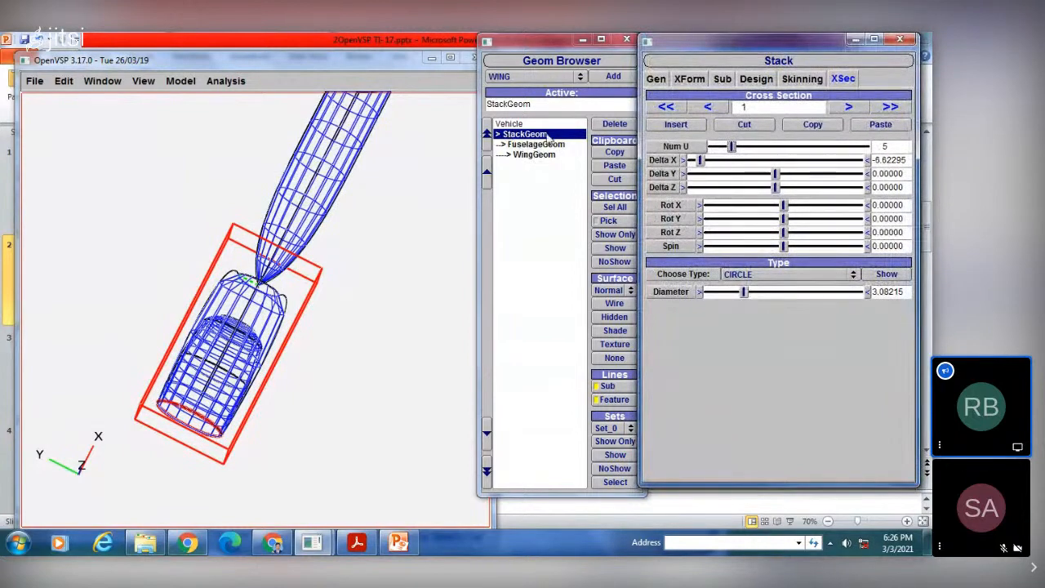
click(549, 136)
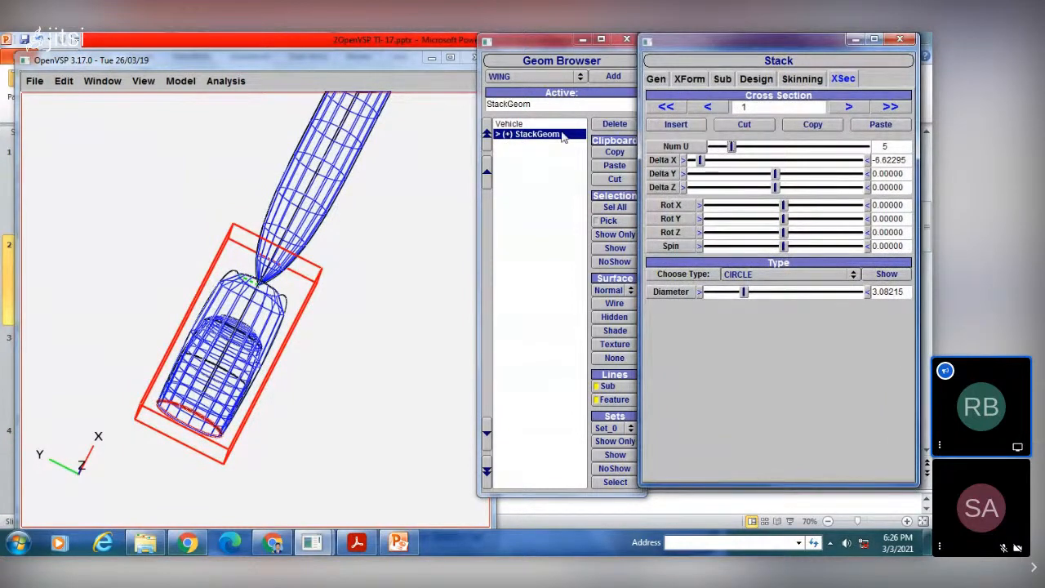
click(552, 137)
click(709, 107)
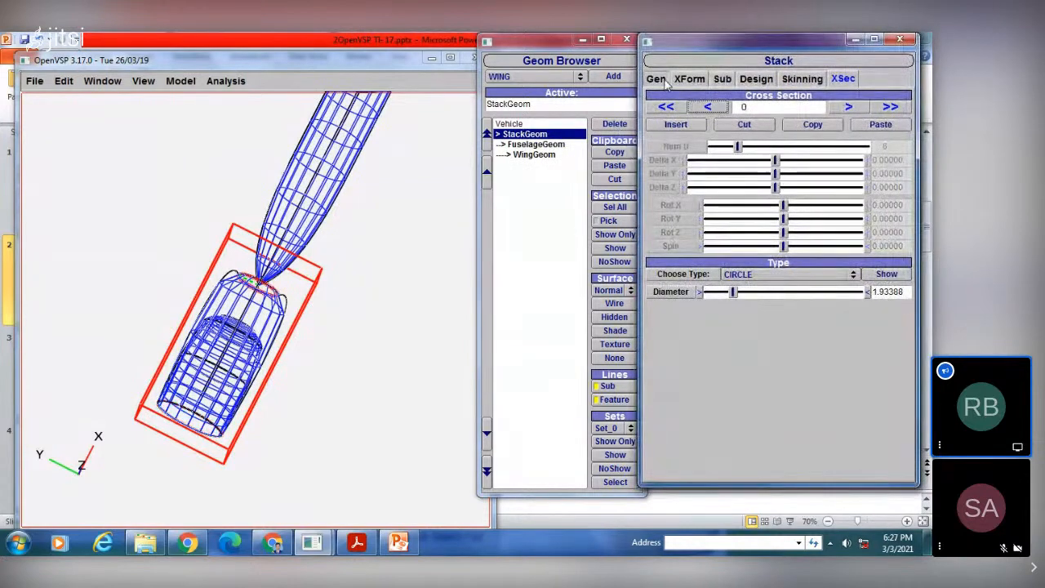
Step: Move the whole stack along the fuselage by setting its XLoc to 15
click(661, 79)
click(689, 79)
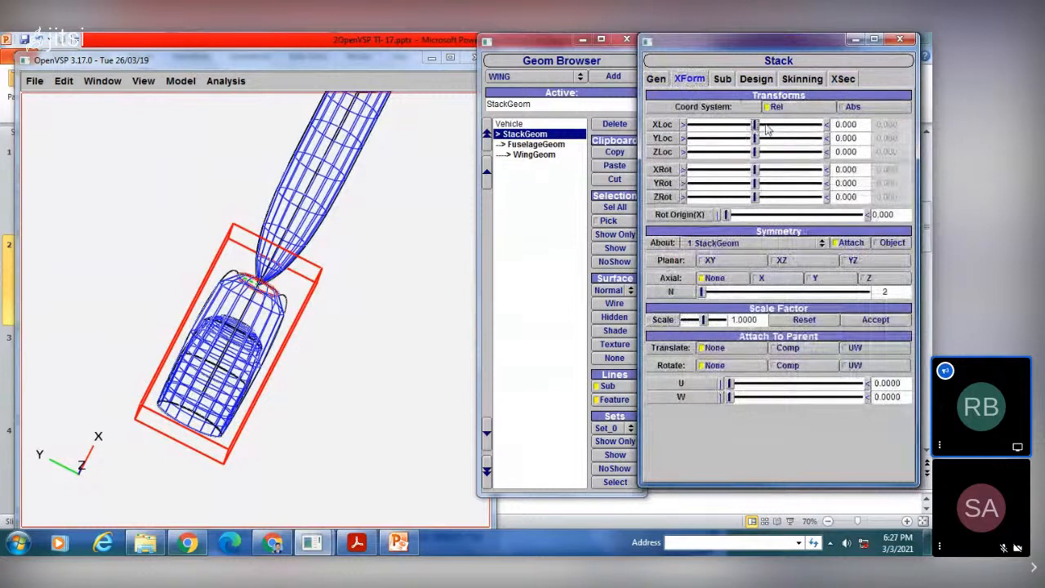
drag(766, 128, 778, 128)
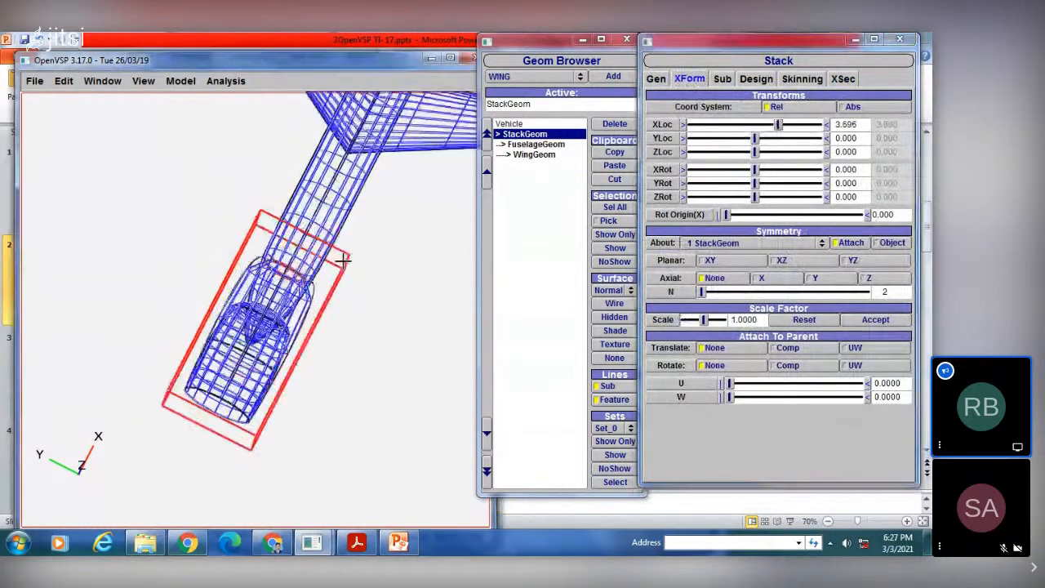
click(819, 126)
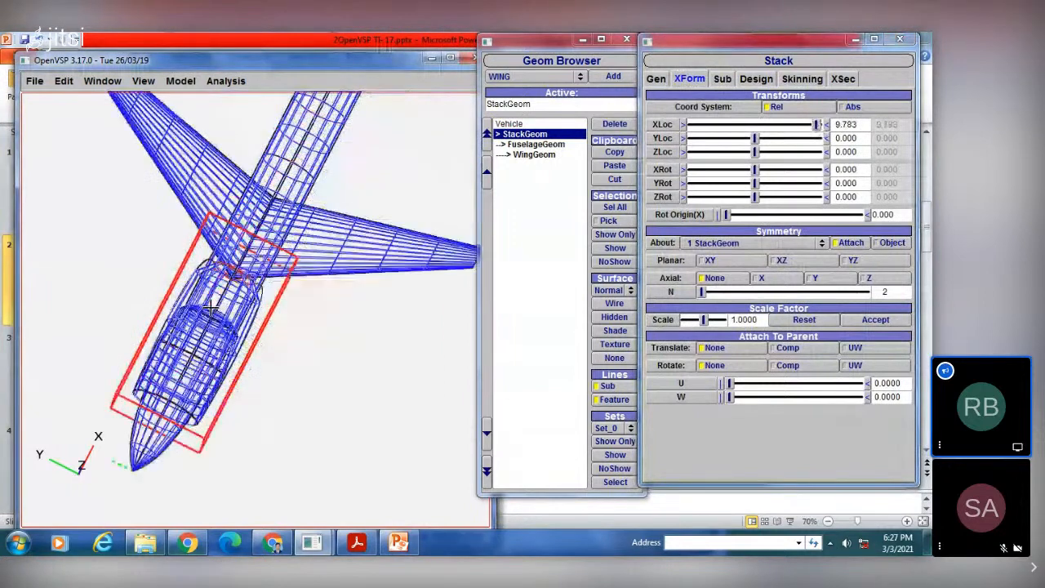
drag(819, 126, 831, 126)
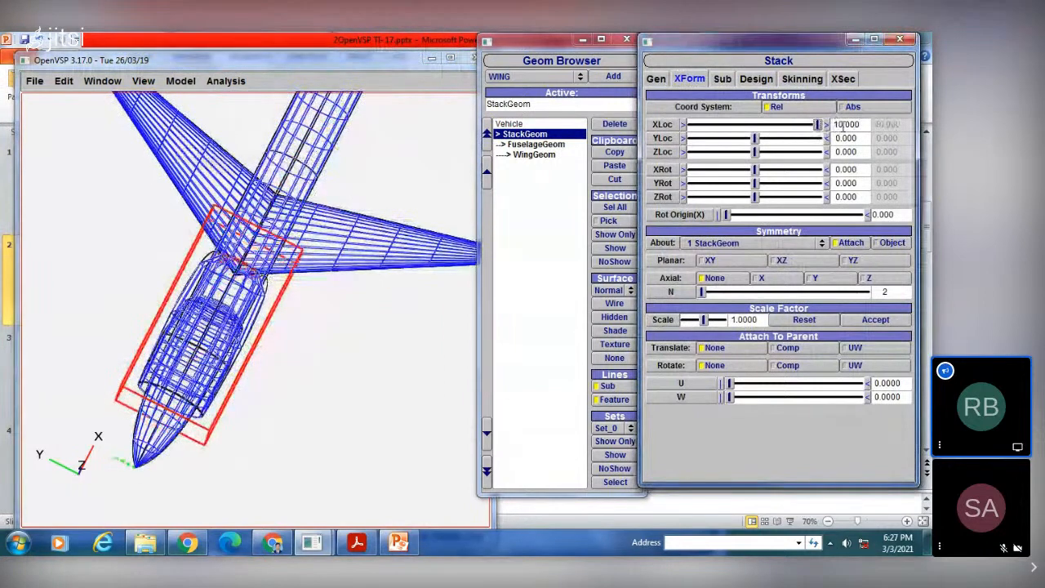
double_click(842, 124)
text(1)
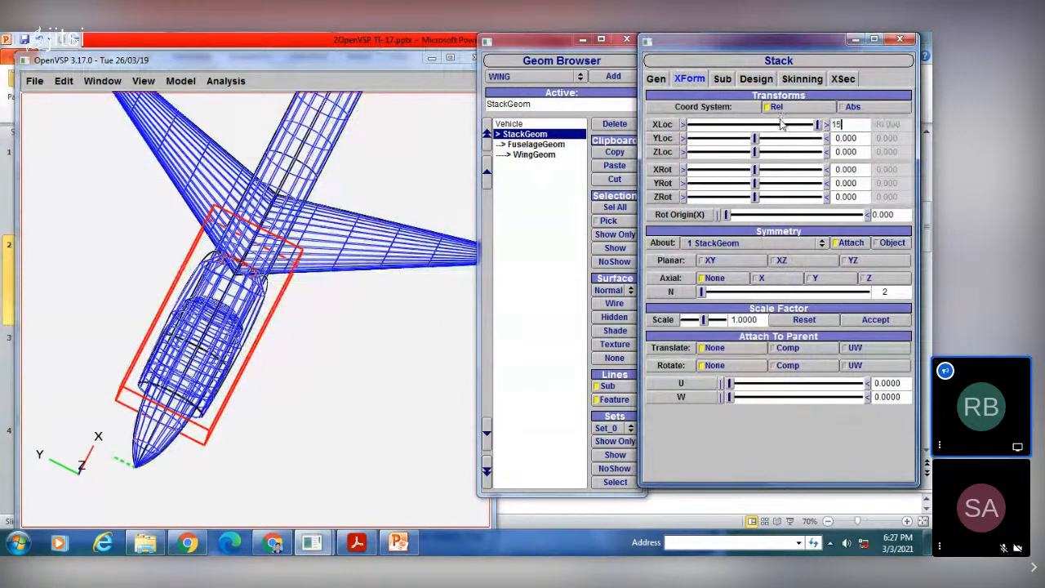
text(5)
key(Return)
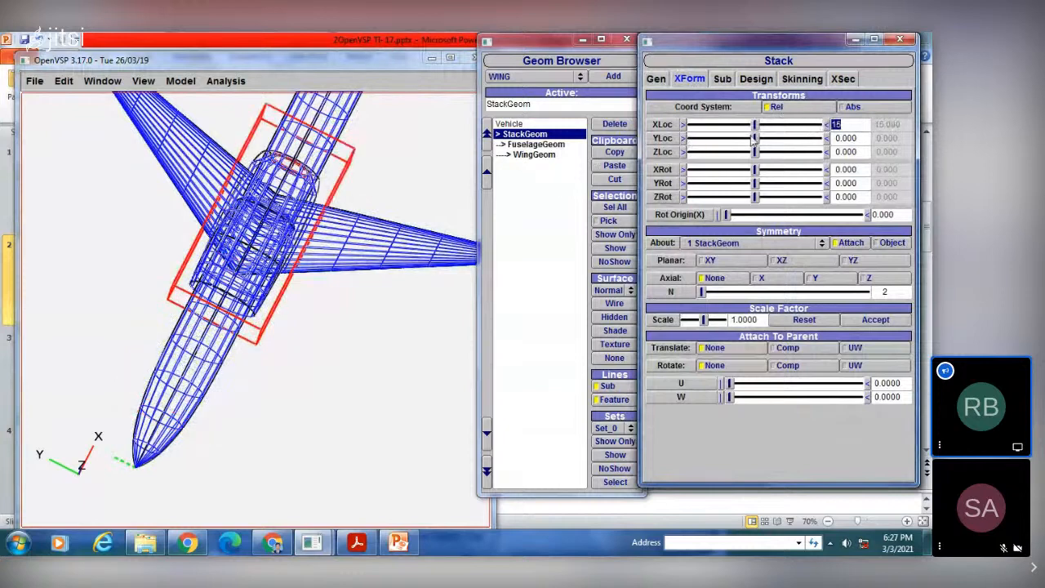
Step: Shift the stack sideways from the fuselage onto the wing, to a YLoc of about 5.652
drag(755, 138, 815, 138)
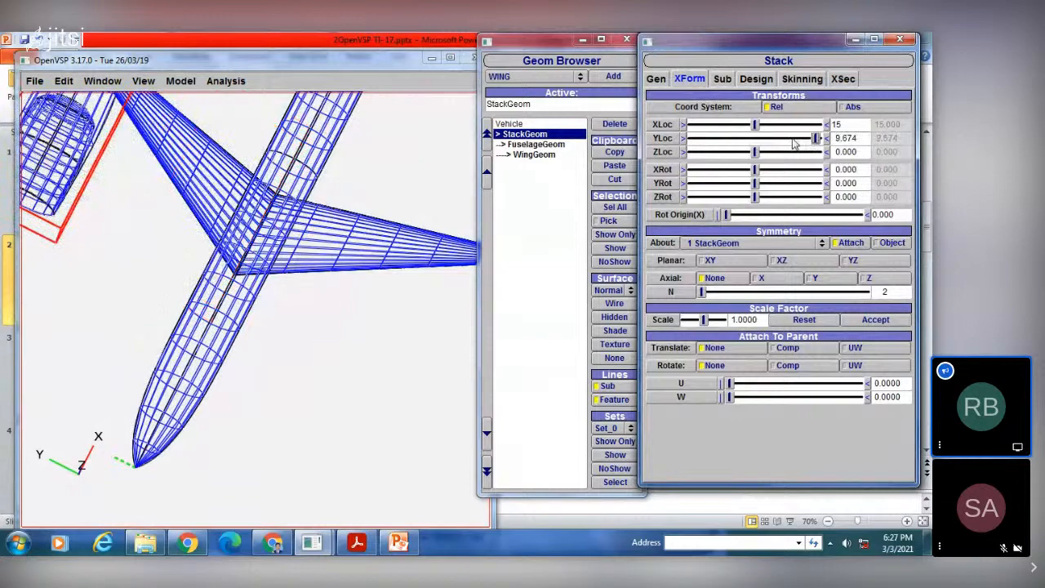
click(791, 140)
drag(303, 229, 373, 98)
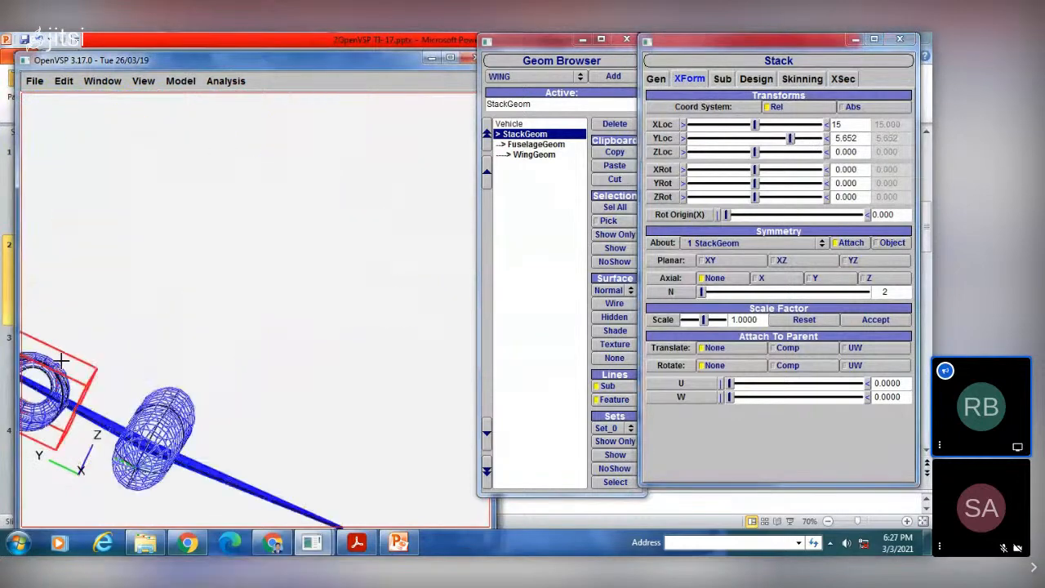
drag(63, 359, 214, 307)
Step: In the front view, position the stack beneath the wing with a YLoc of about 5.543 and a ZLoc of about -1.196
click(143, 81)
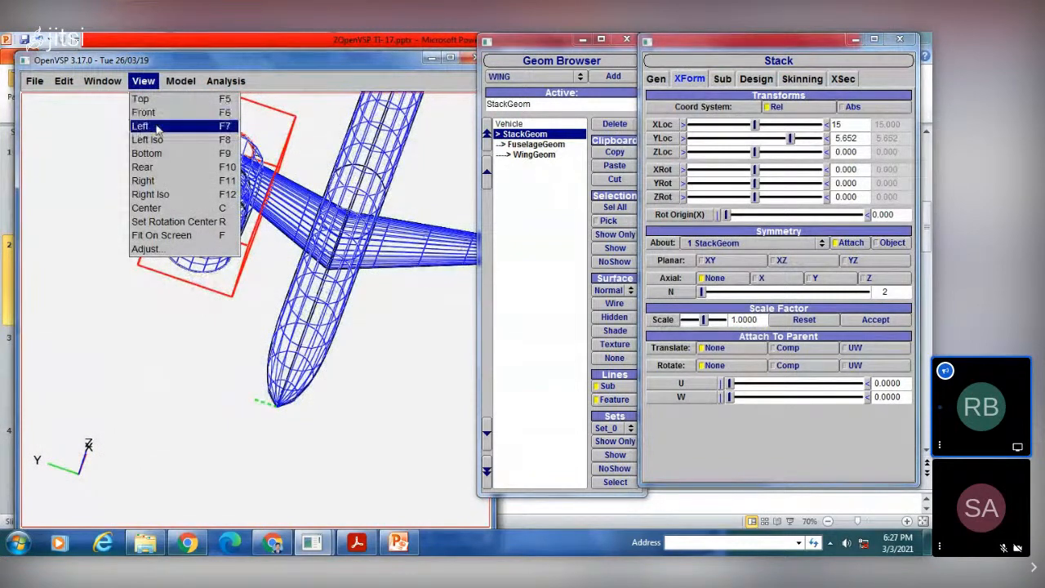
click(155, 113)
scroll(219, 234, up, 4)
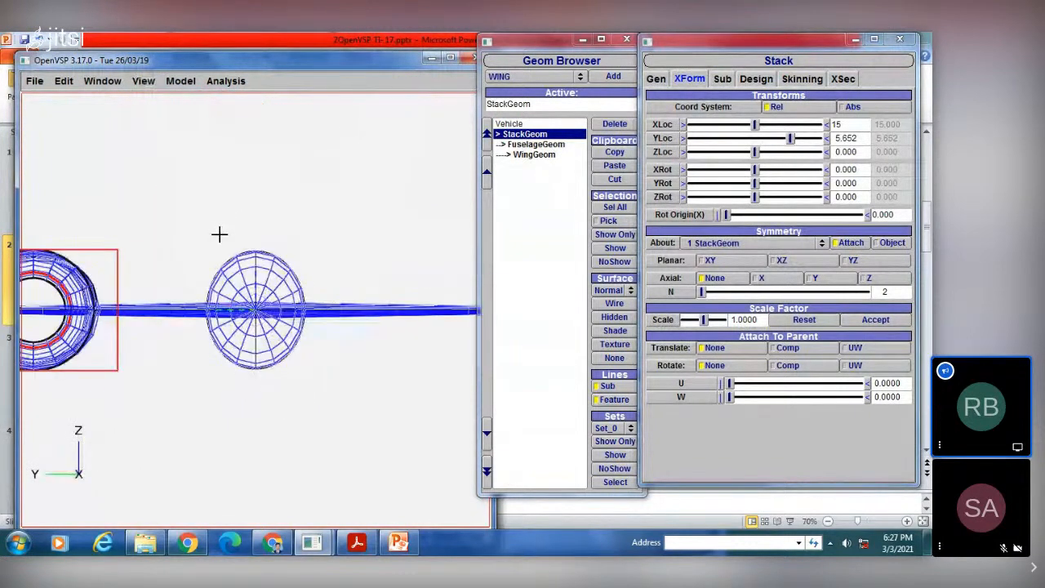
scroll(223, 234, down, 3)
right_drag(224, 229, 243, 184)
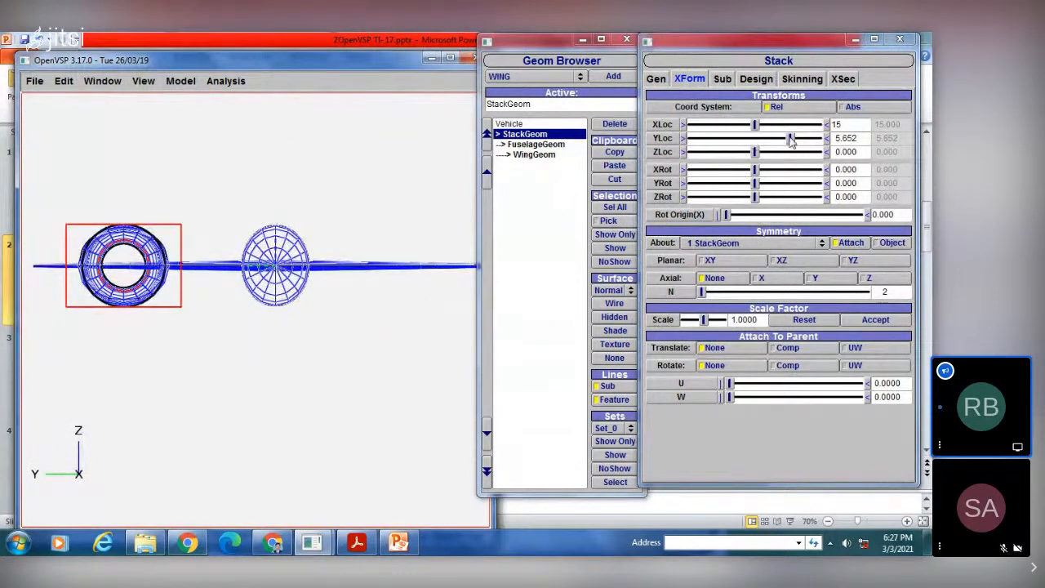
drag(790, 141, 749, 152)
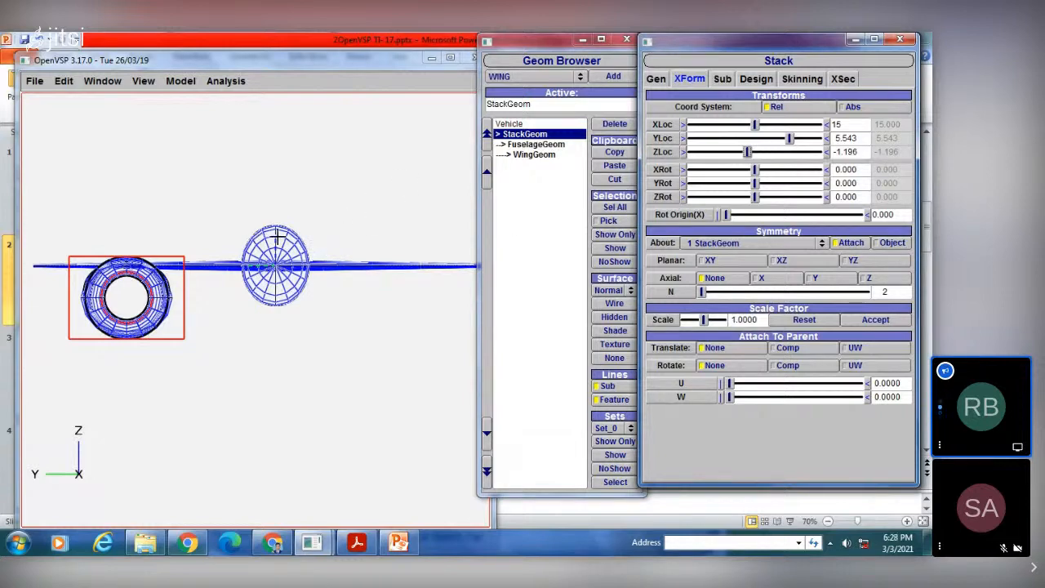
Step: Try duplicating the stack with Z axial symmetry and inspect the copy's placement relative to the wing
scroll(276, 235, down, 2)
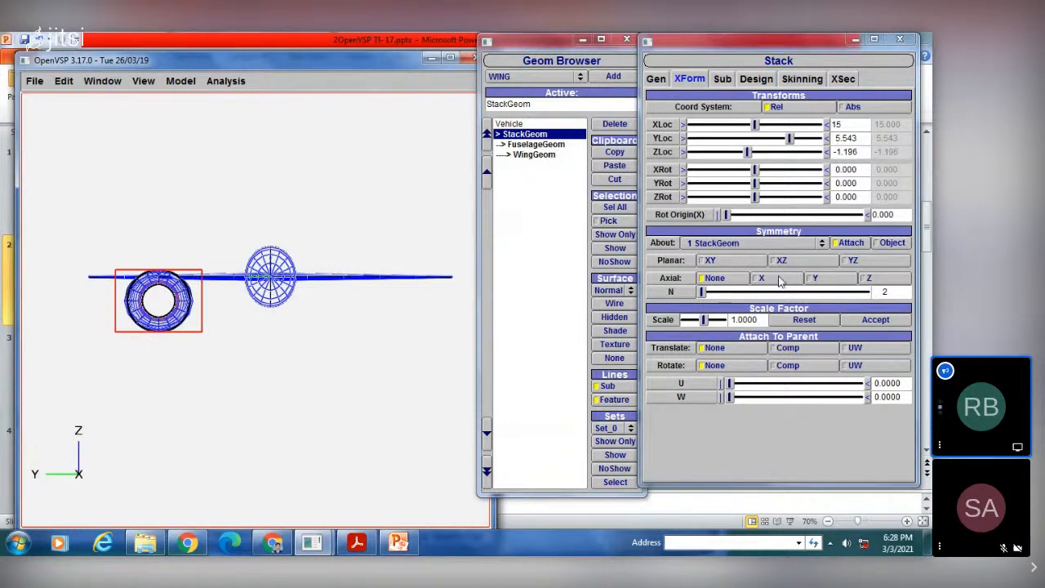
click(865, 278)
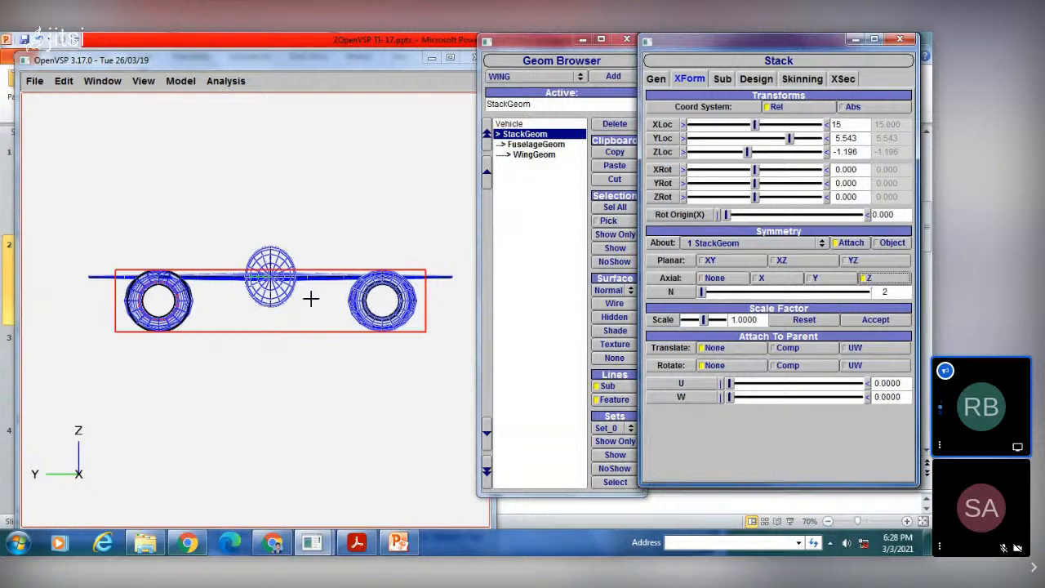
click(532, 261)
click(532, 260)
mouse_move(318, 334)
mouse_down()
mouse_move(343, 310)
mouse_move(309, 325)
mouse_up()
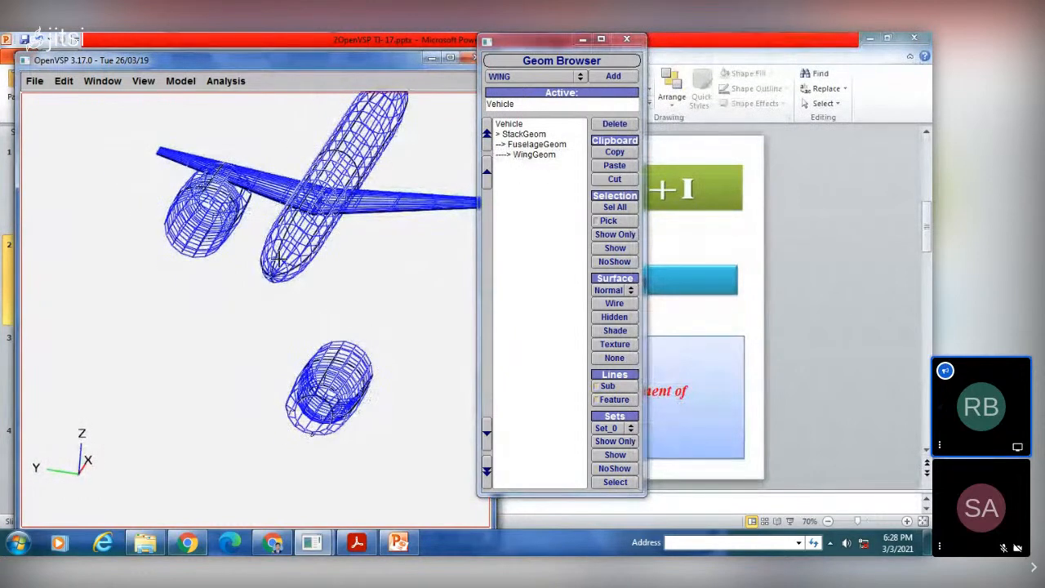
Step: Reset the stack's axial symmetry to None
click(519, 135)
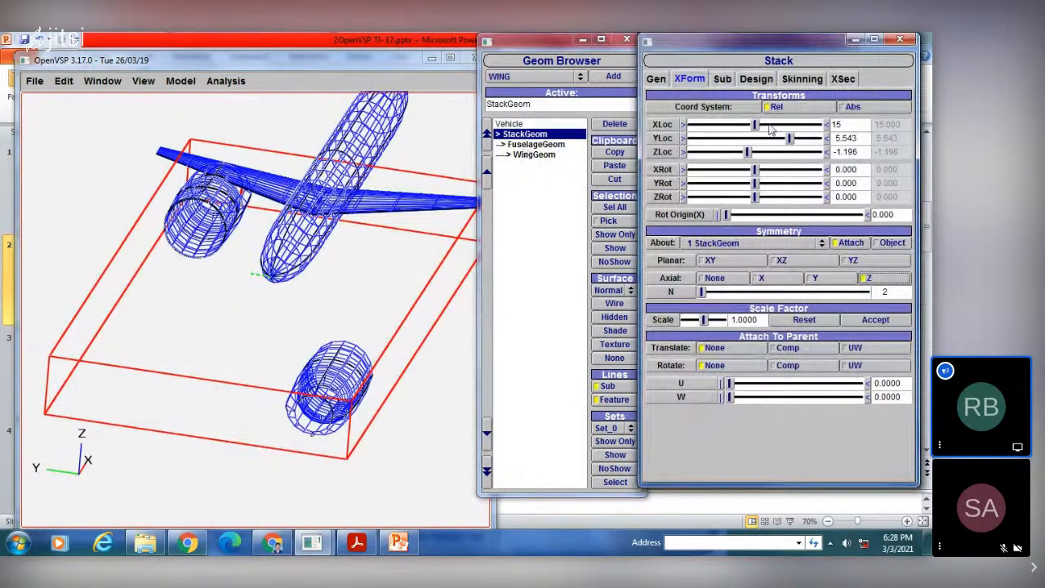
drag(312, 261, 351, 260)
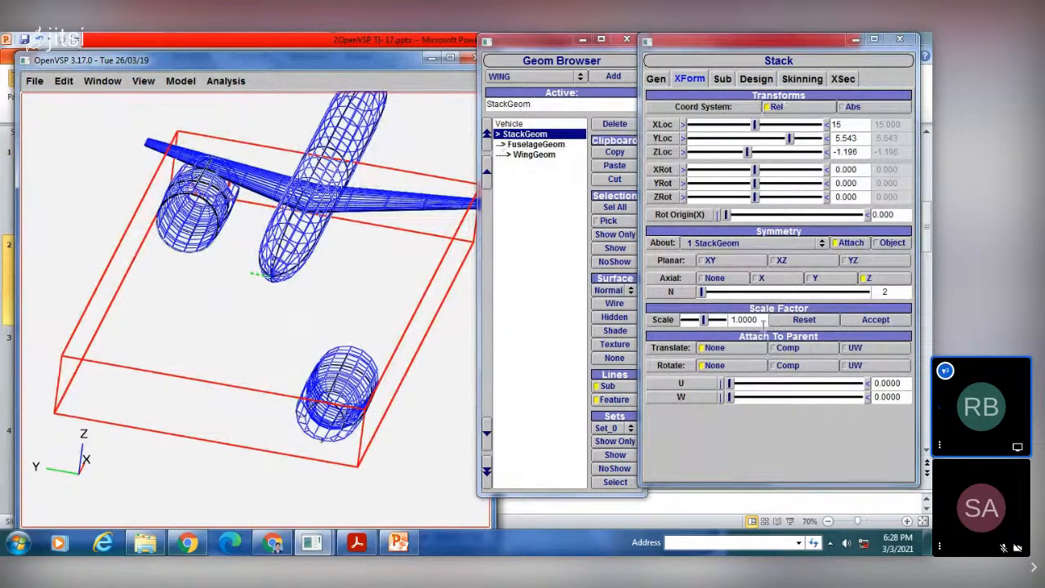
click(865, 281)
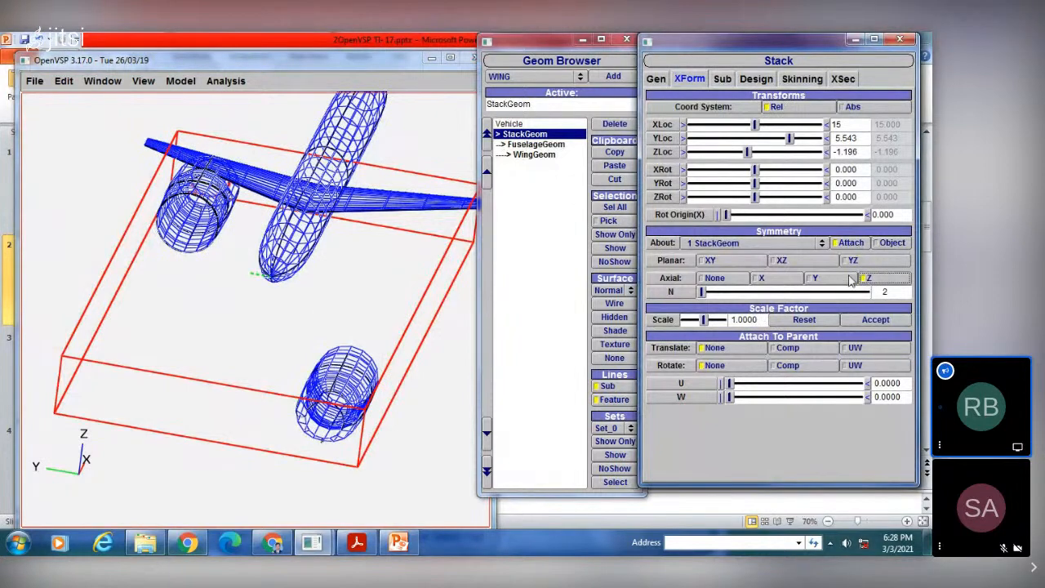
click(701, 278)
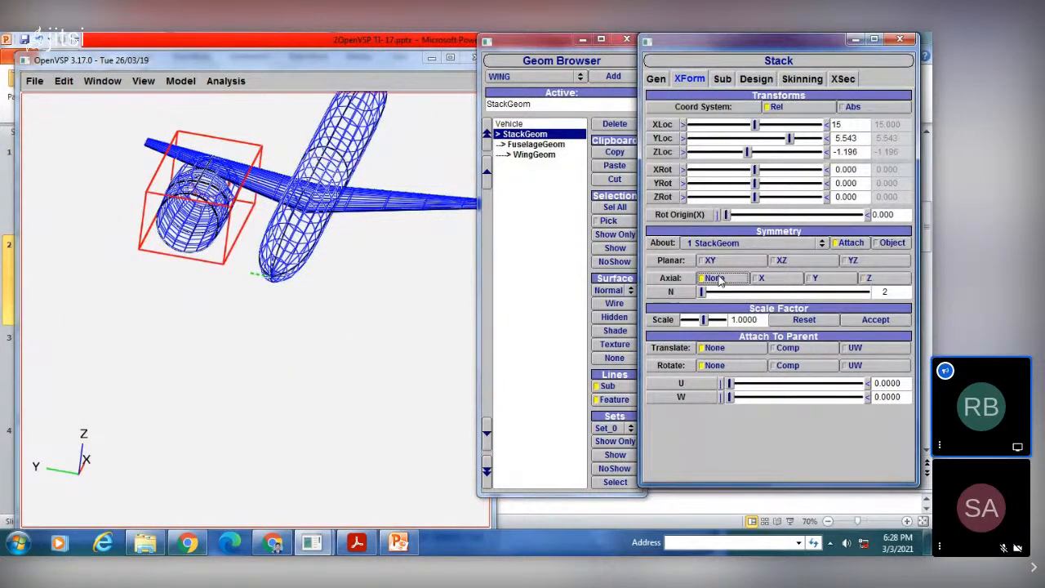
Step: Display the stack, wing and fuselage as shaded surfaces
drag(280, 293, 186, 275)
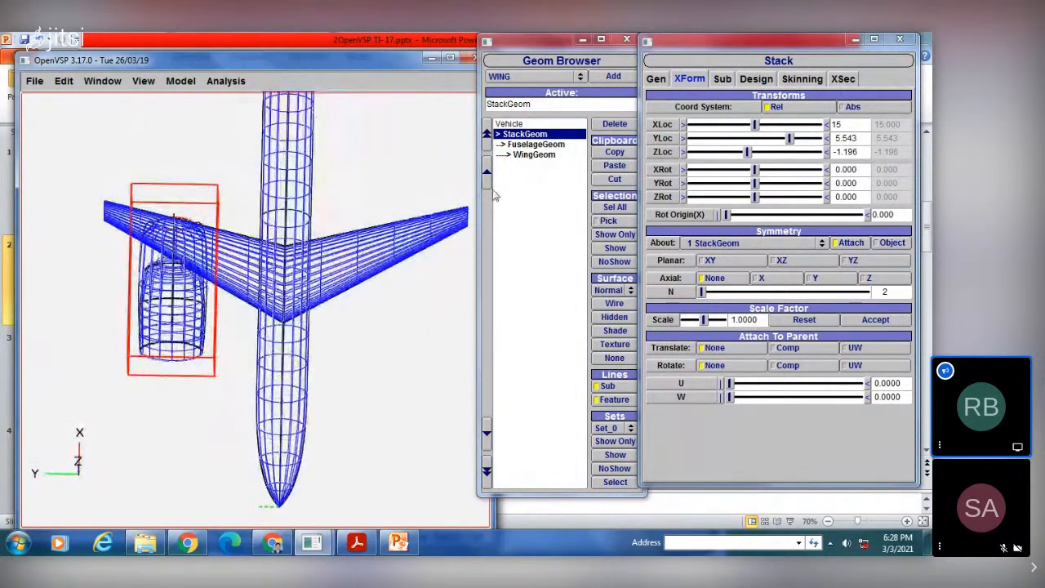
click(615, 331)
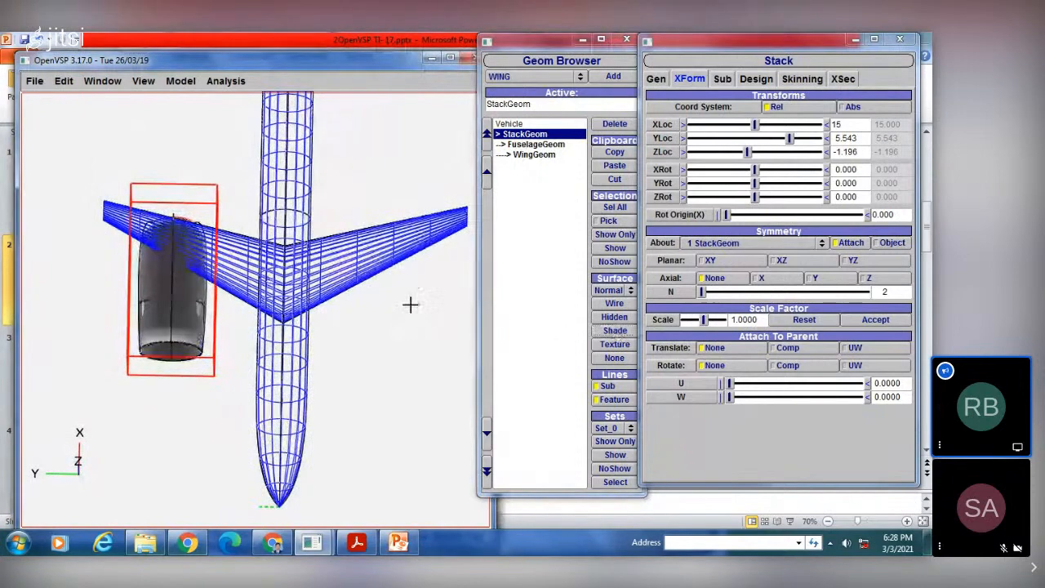
click(535, 155)
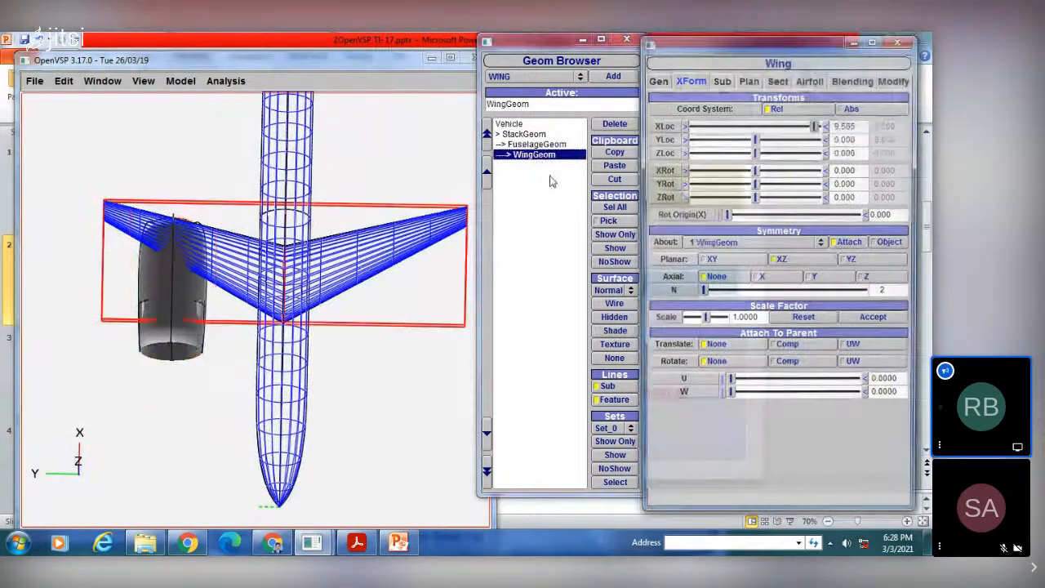
click(615, 330)
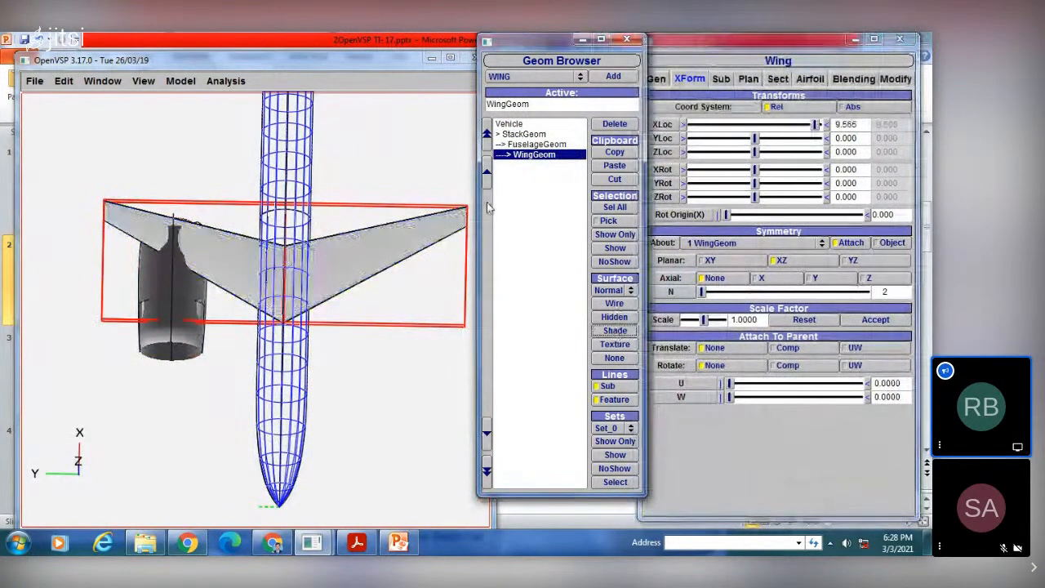
click(539, 144)
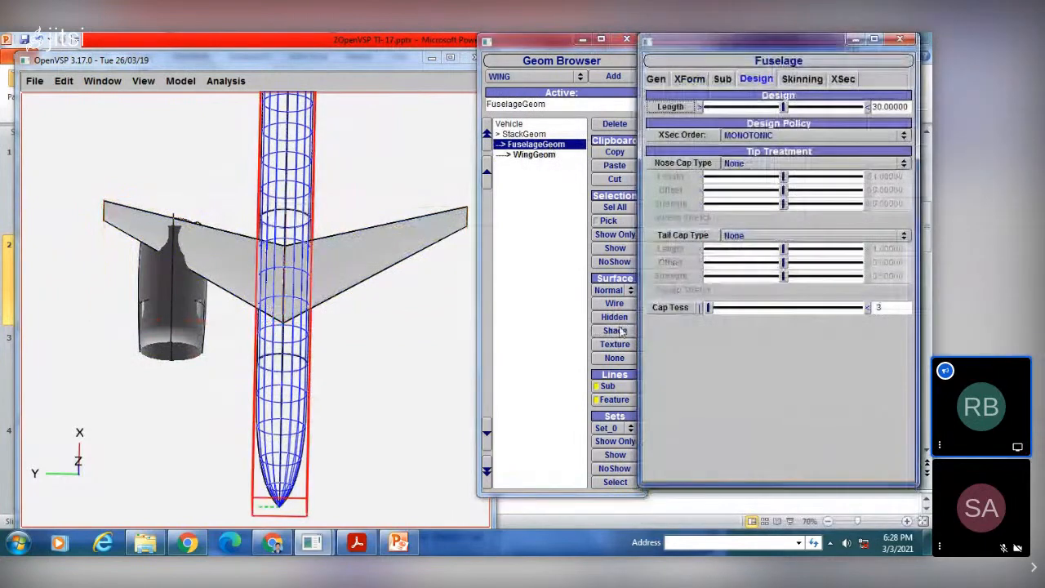
click(615, 330)
click(525, 323)
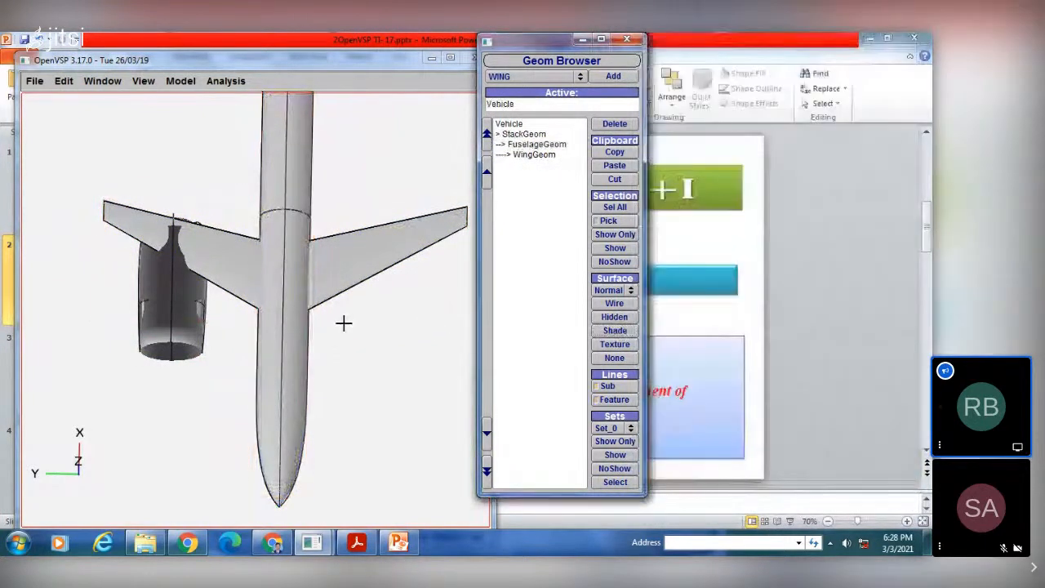
Step: Shorten the nacelle by setting the Delta X of the stack's cross section 1 to about -4.164
drag(346, 320, 242, 343)
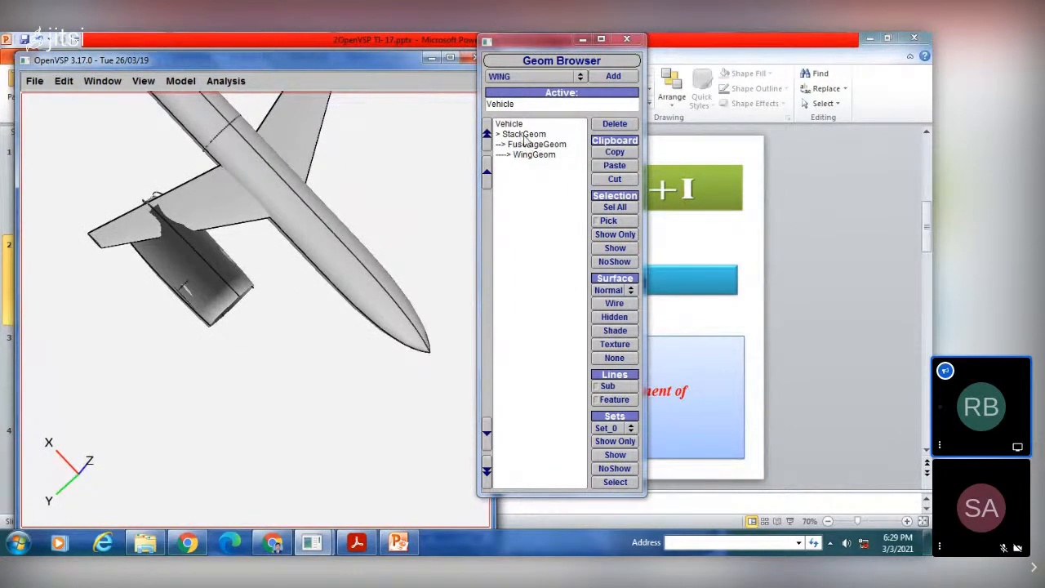
click(524, 135)
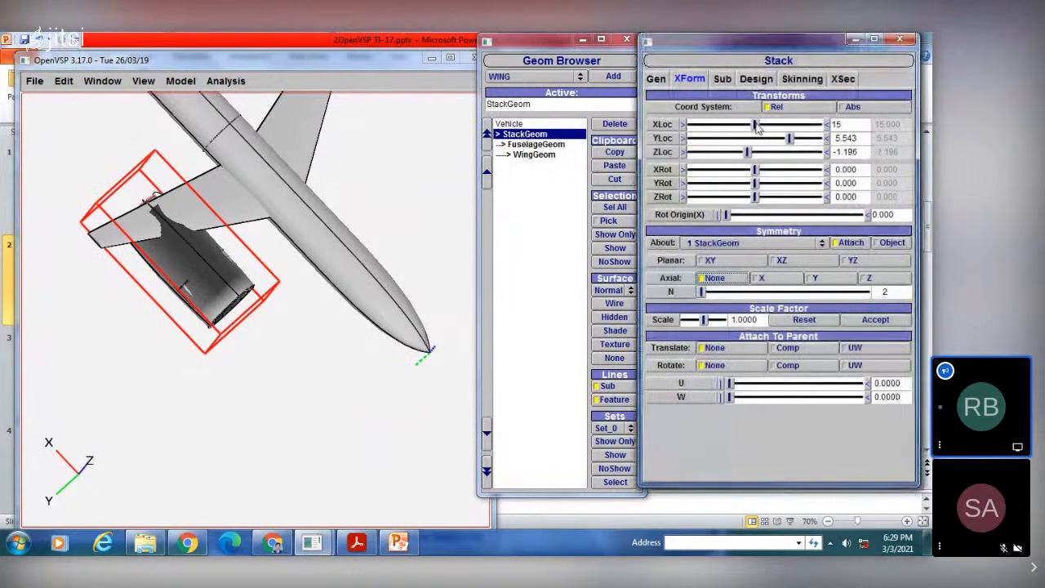
click(843, 79)
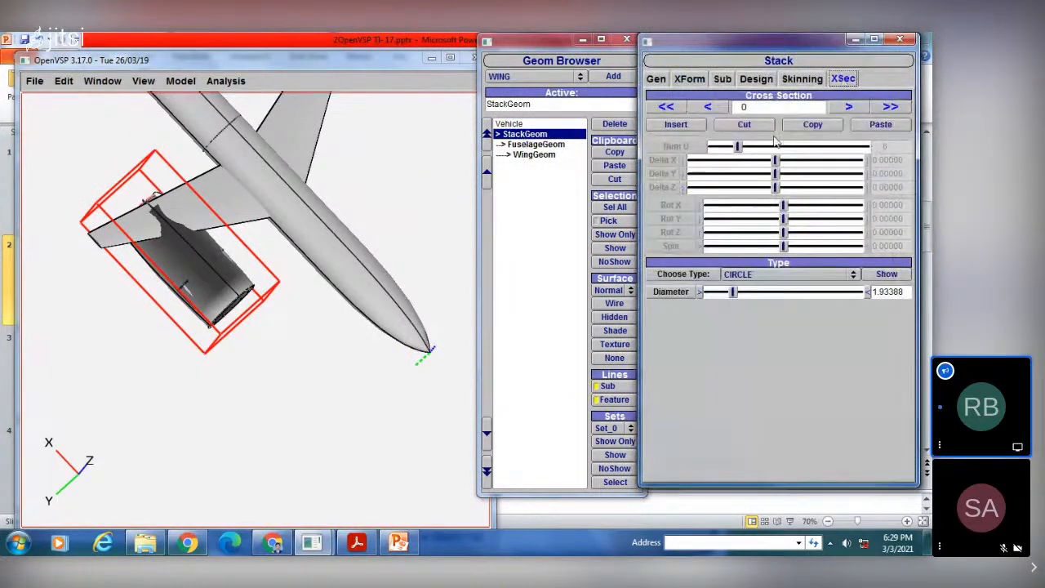
click(838, 109)
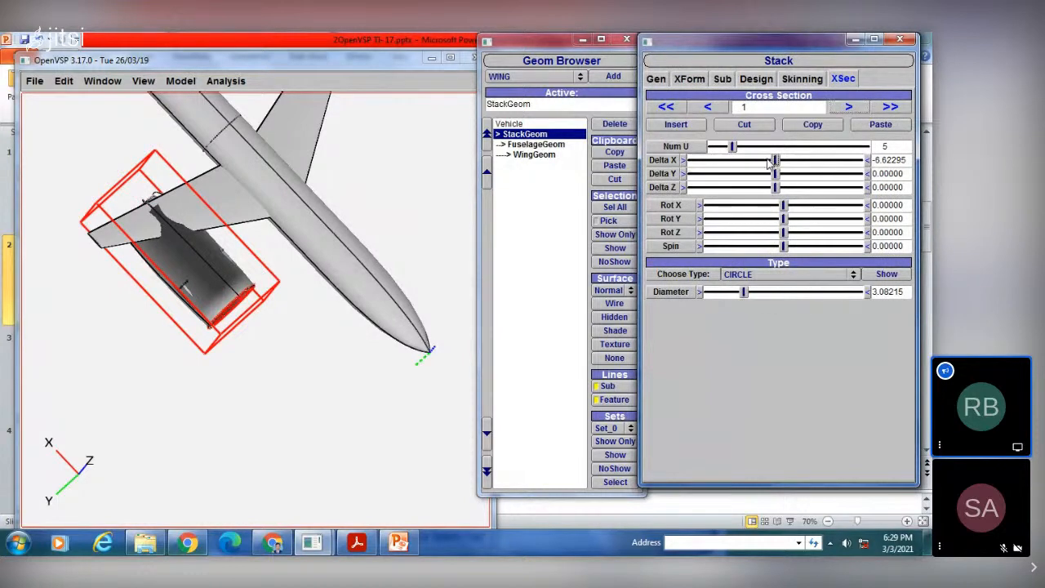
drag(777, 160, 771, 163)
click(797, 161)
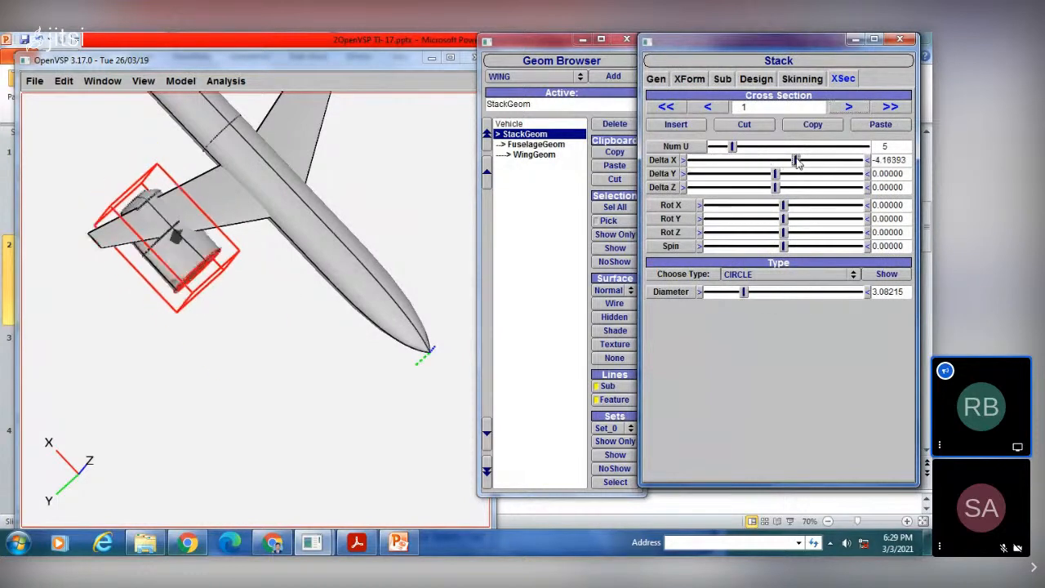
click(542, 221)
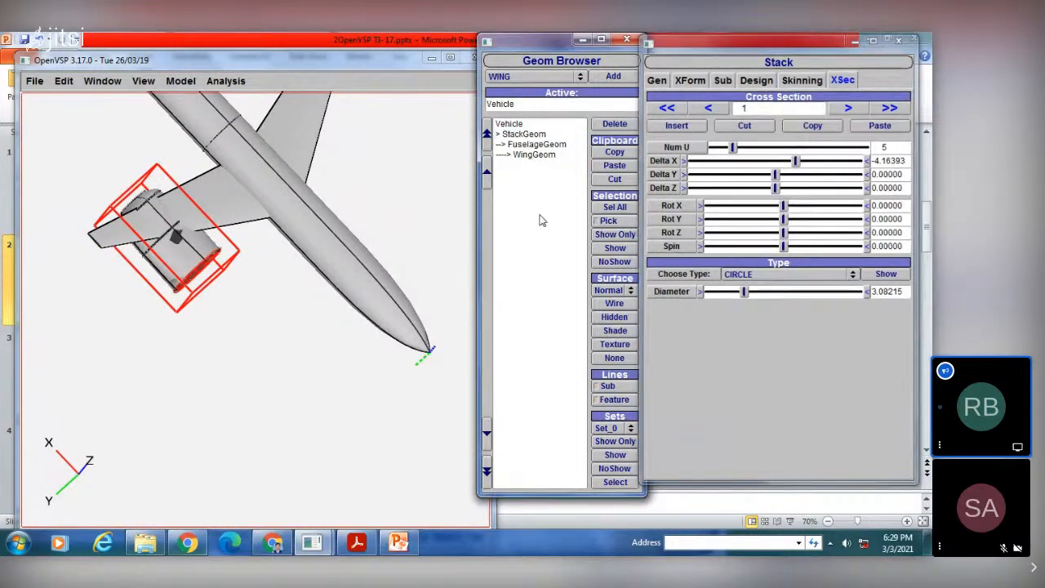
drag(264, 286, 324, 306)
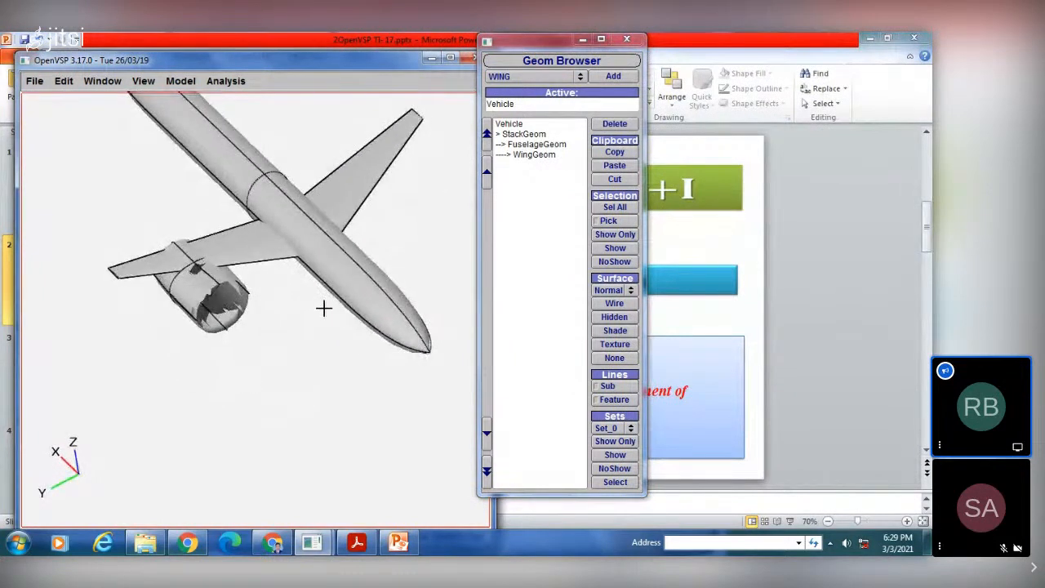
Step: Display the stack as a wireframe and inspect its shape under the wing
click(534, 155)
click(524, 134)
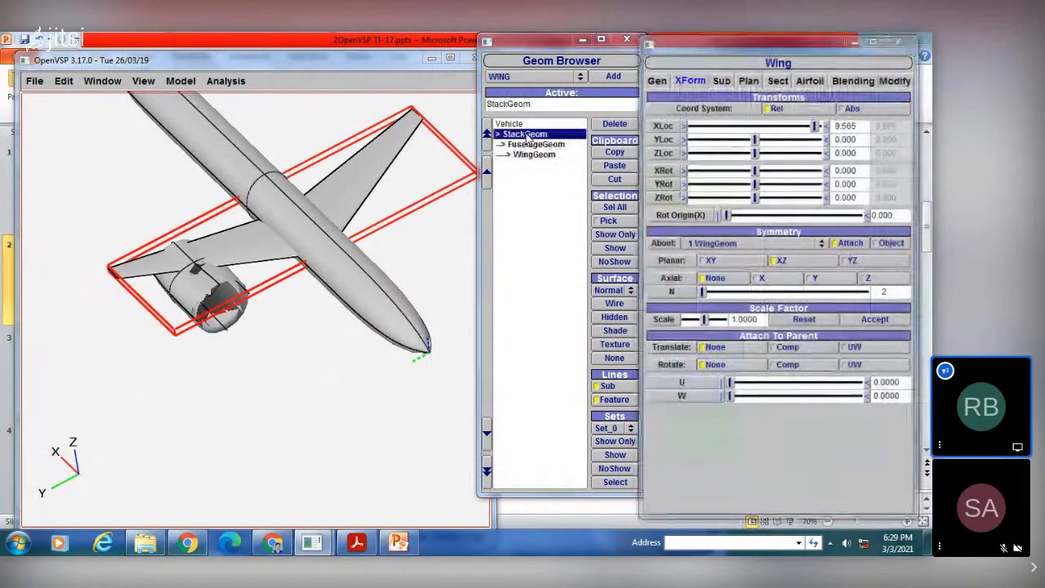
click(614, 303)
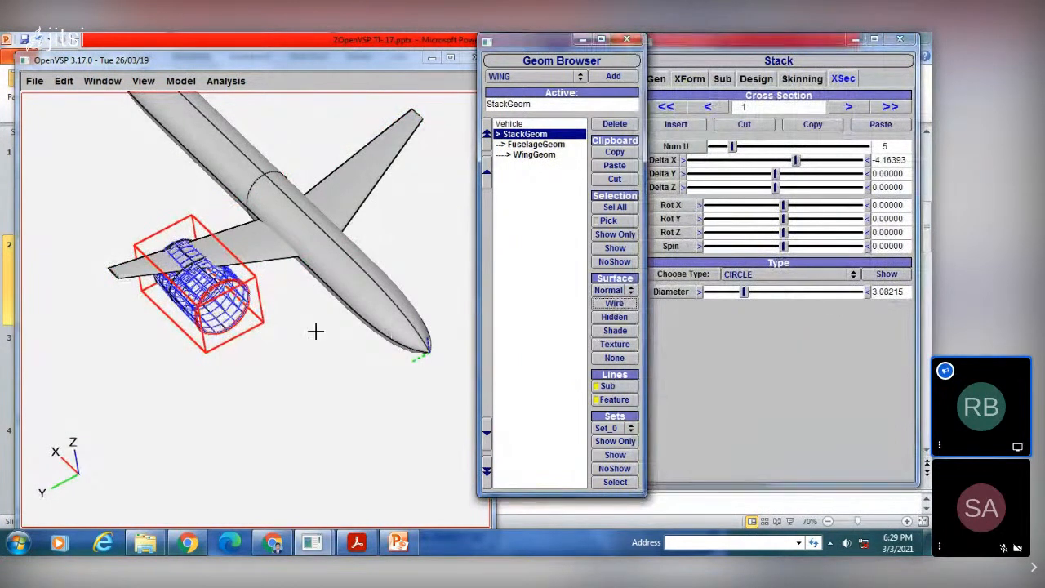
drag(317, 329, 313, 347)
right_drag(220, 309, 240, 326)
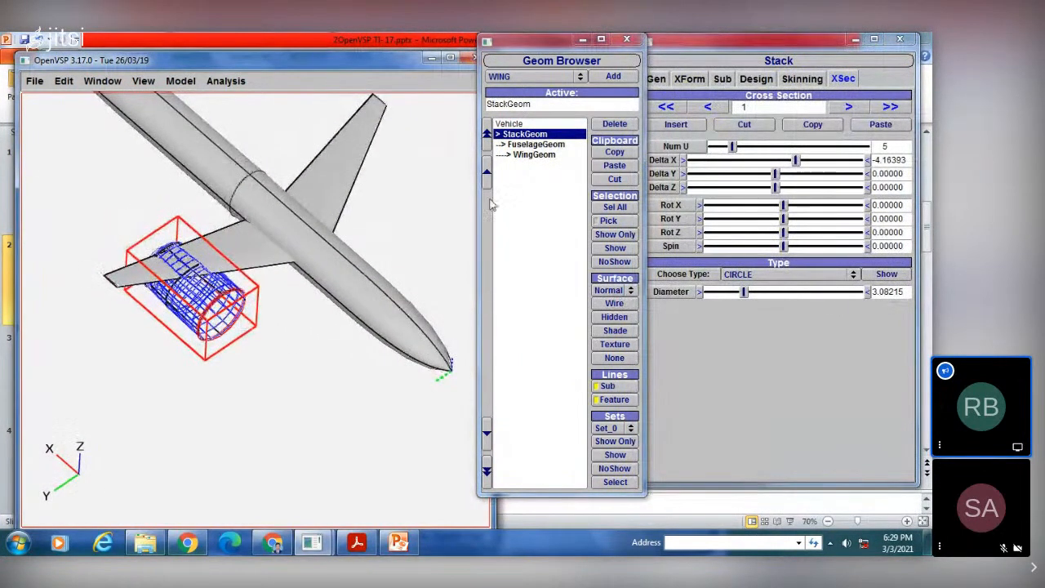
drag(214, 304, 201, 280)
Step: Look at the aircraft in the front view and return the stack to shaded display
click(143, 82)
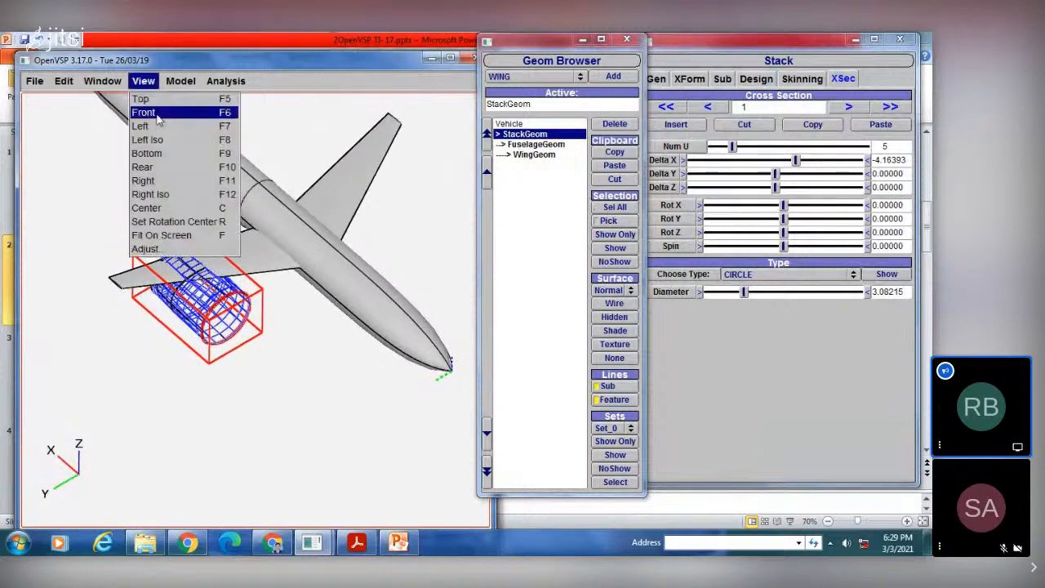
click(144, 112)
scroll(214, 280, up, 2)
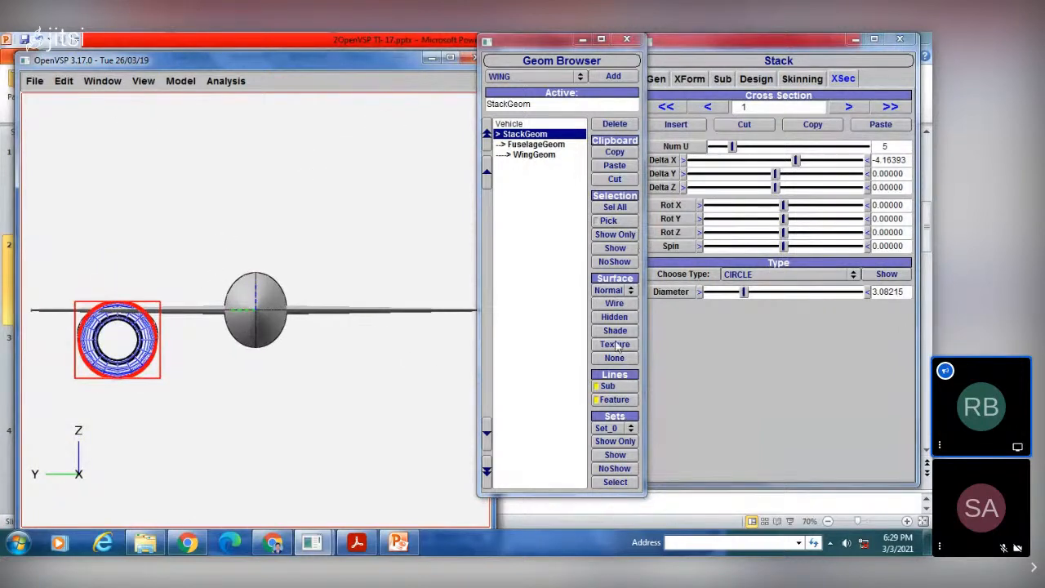
click(537, 293)
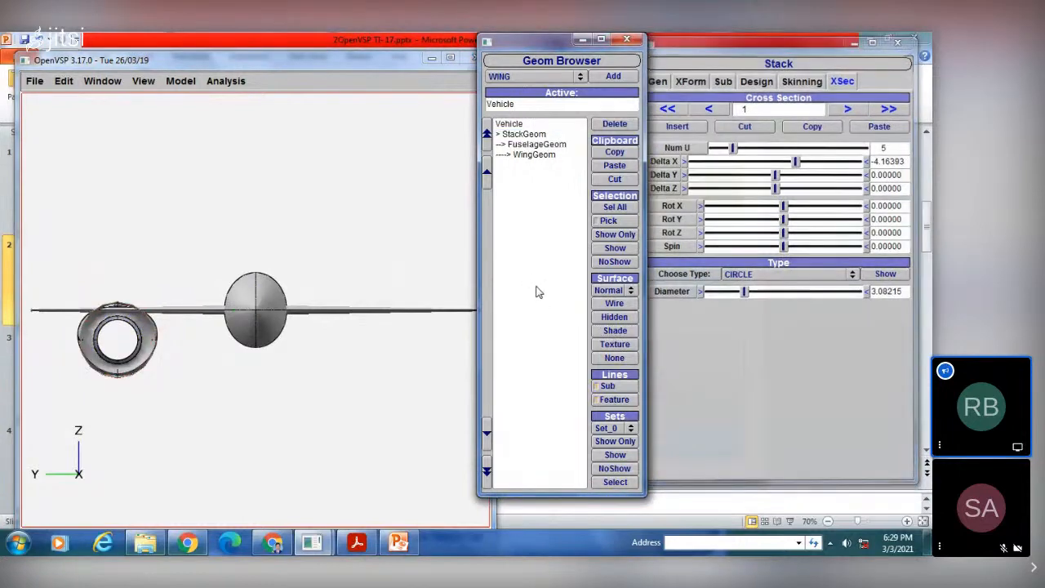
Step: Try a small sideways offset of the stack's cross section 1, then set its Delta Y back to 0
click(526, 144)
click(523, 134)
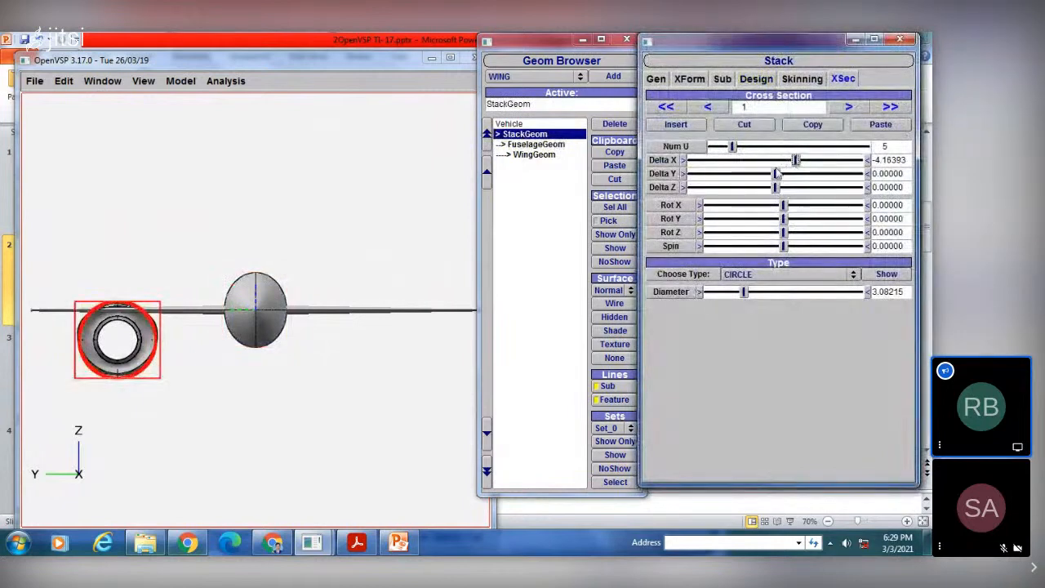
mouse_move(780, 172)
mouse_down()
mouse_move(790, 174)
mouse_move(778, 174)
mouse_up()
drag(906, 174, 867, 174)
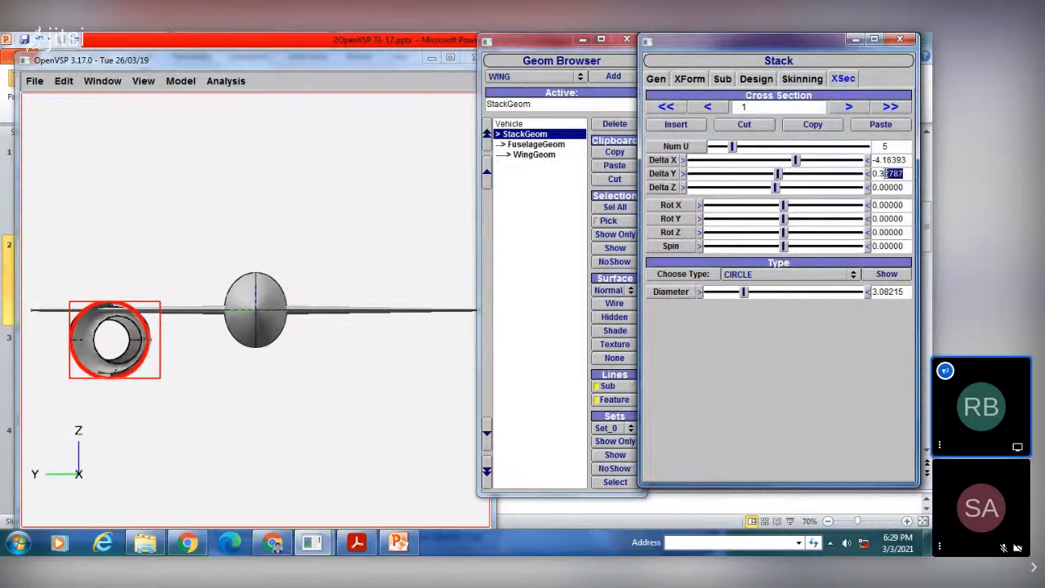
text(0)
key(Return)
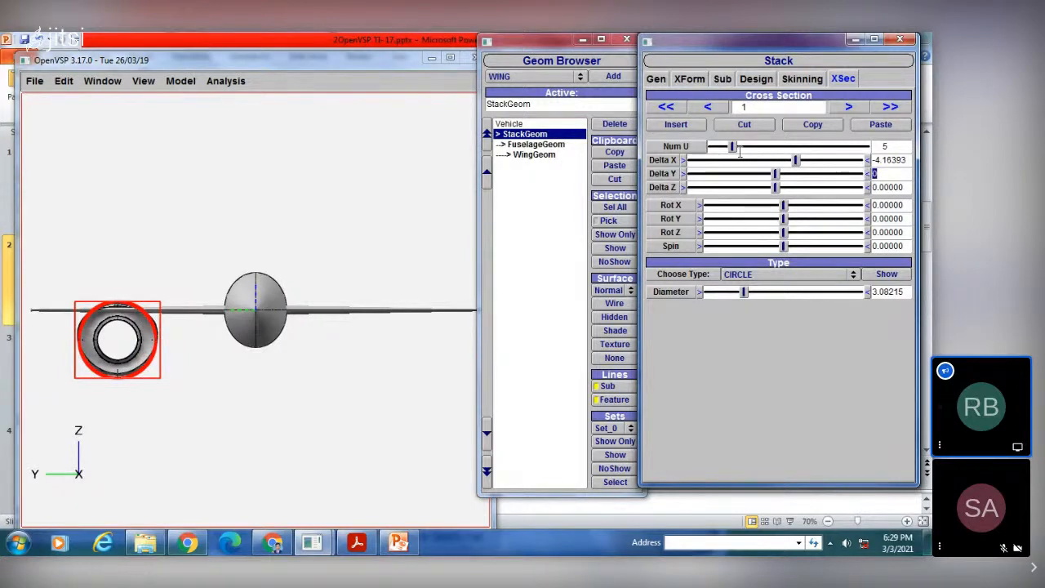
Step: Set the Delta X of the stack's cross section 1 to about -3.344 and inspect the nacelle from the front
click(795, 161)
drag(802, 164, 803, 163)
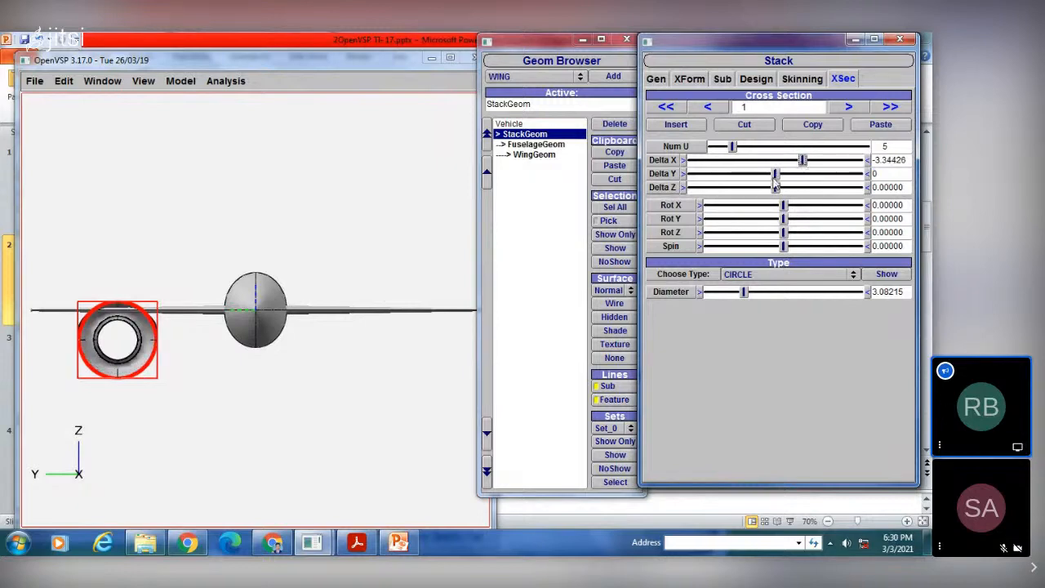
drag(459, 196, 187, 306)
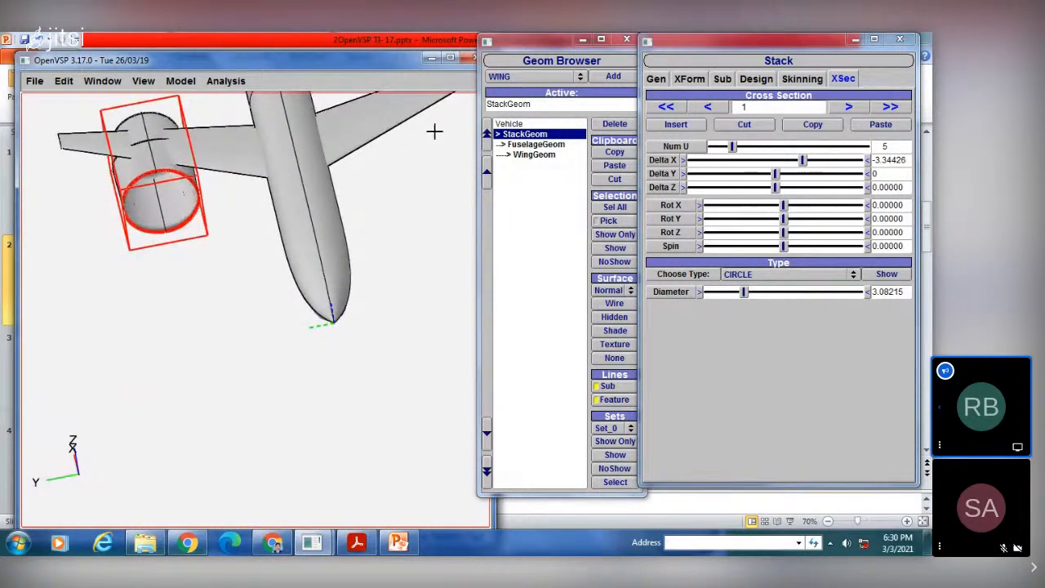
drag(173, 168, 176, 281)
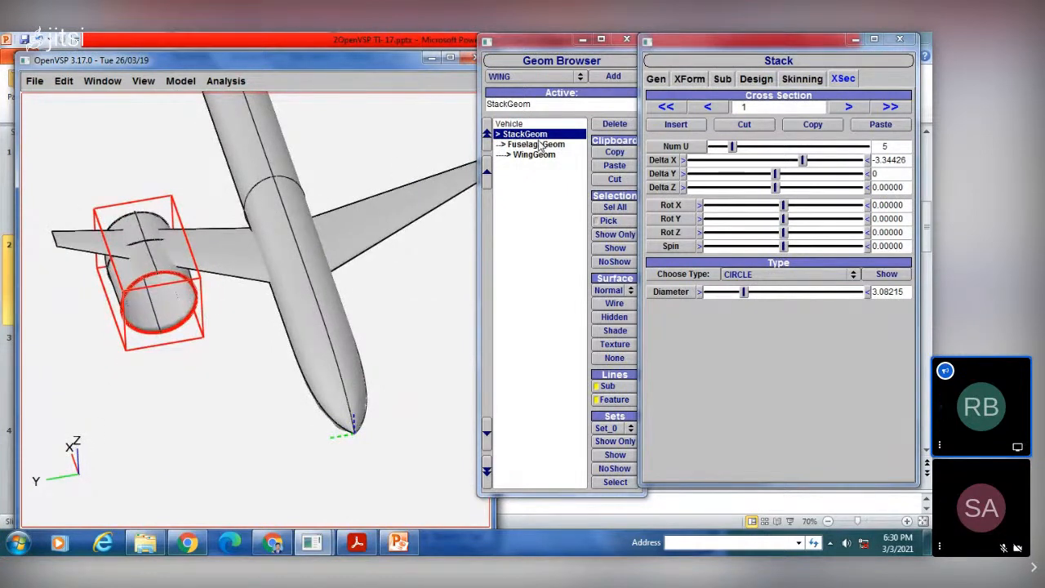
Step: Add a second STACK component beneath the existing stack in the component tree and view it at the fuselage nose
click(527, 76)
click(506, 86)
click(613, 76)
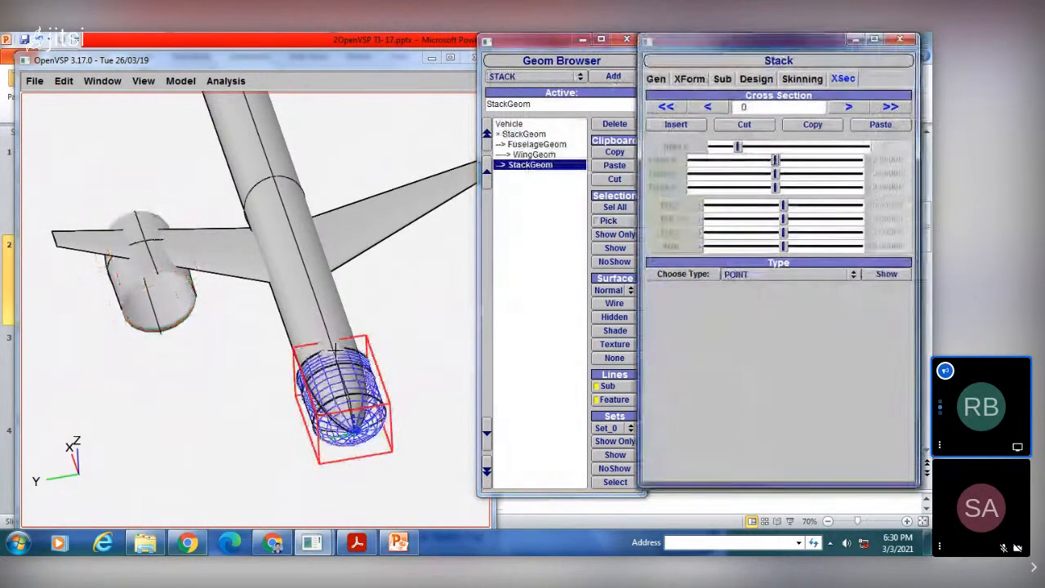
drag(335, 349, 177, 245)
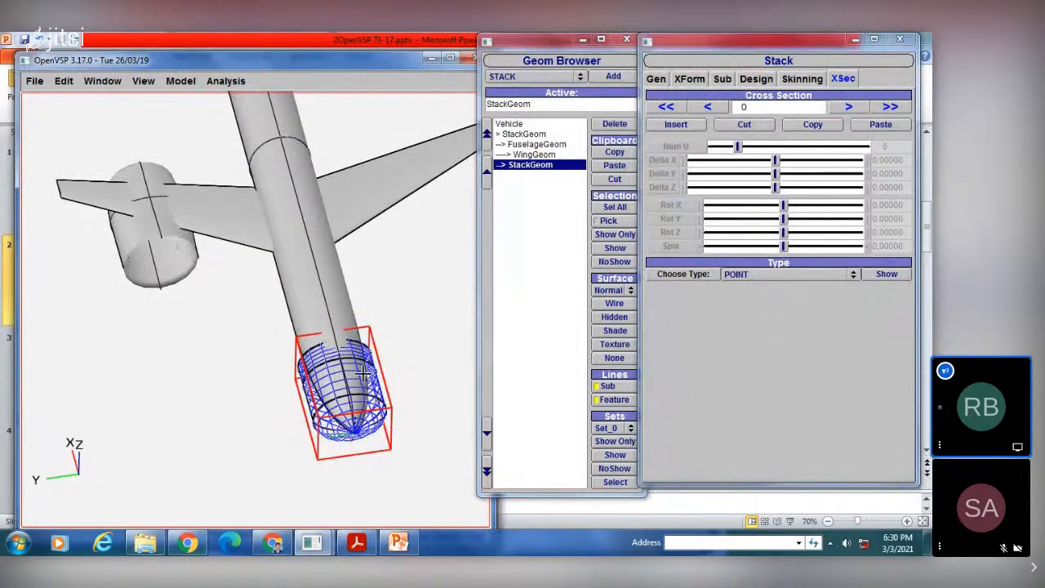
drag(361, 374, 294, 298)
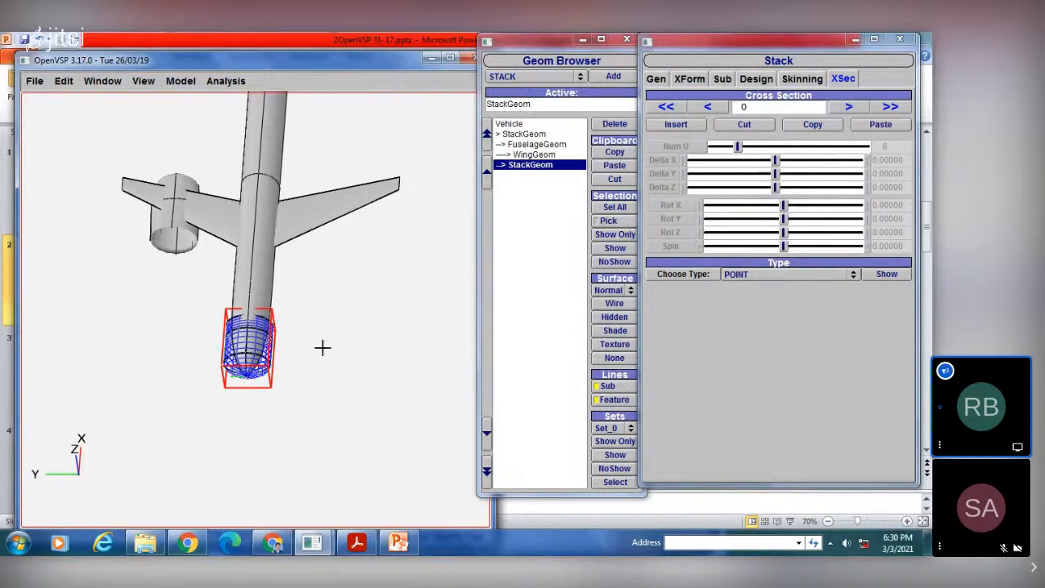
Step: Move the second stack away from the fuselage nose to about XLoc 2.609 and YLoc 6.196
click(658, 79)
click(686, 78)
drag(755, 124, 791, 139)
scroll(240, 329, up, 4)
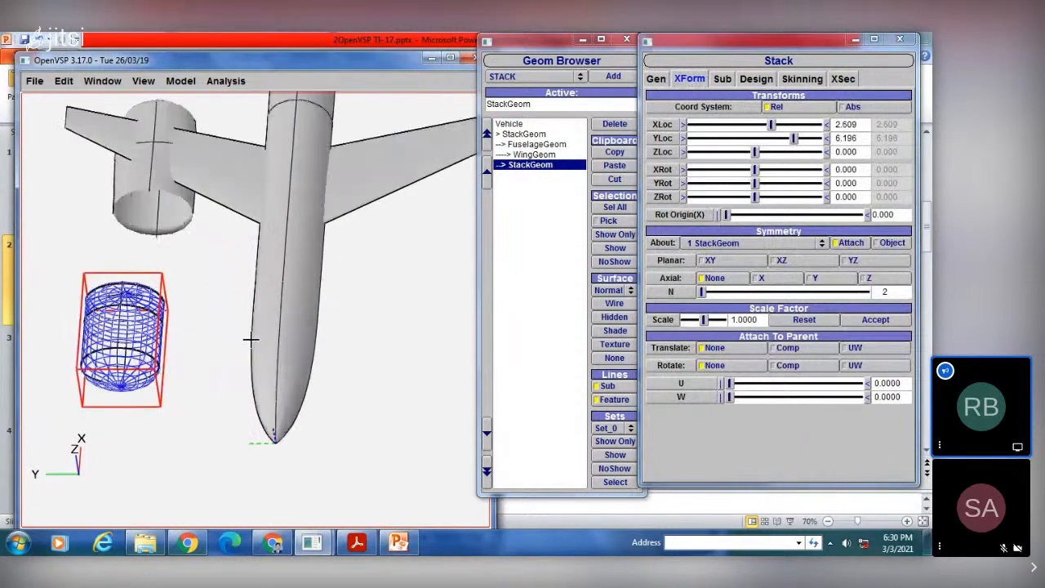
scroll(250, 339, up, 3)
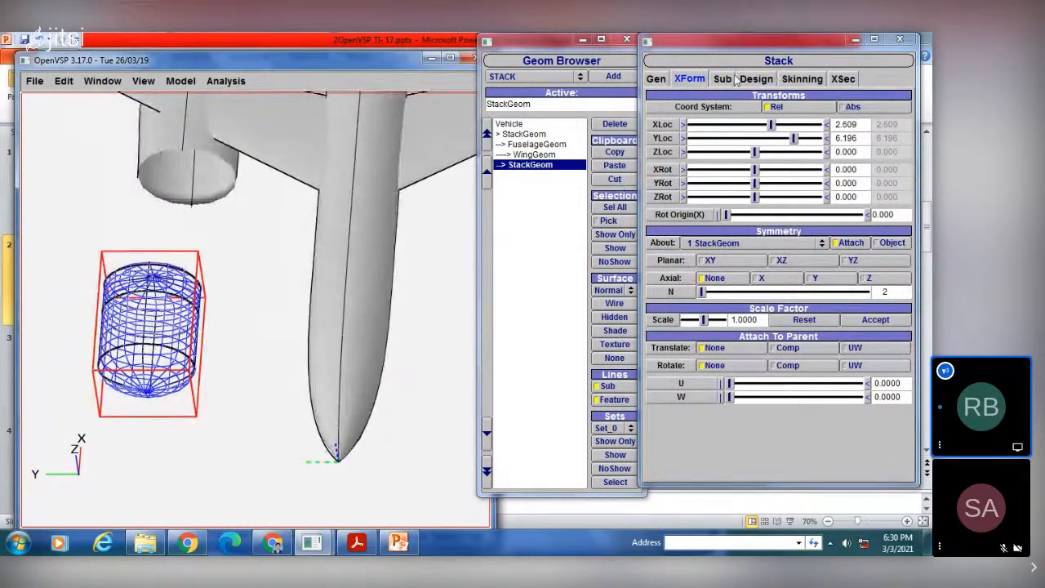
click(772, 78)
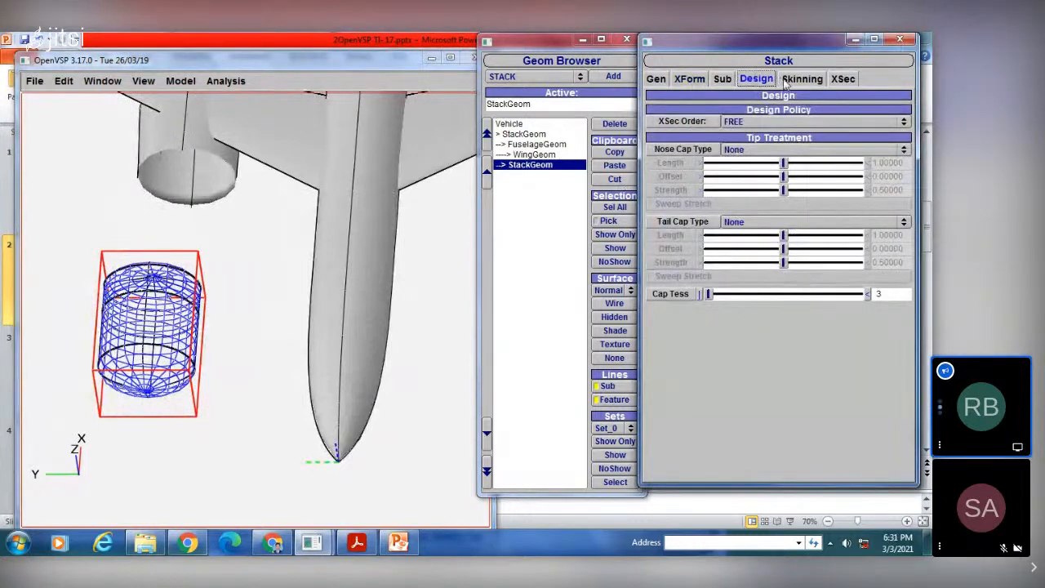
click(796, 80)
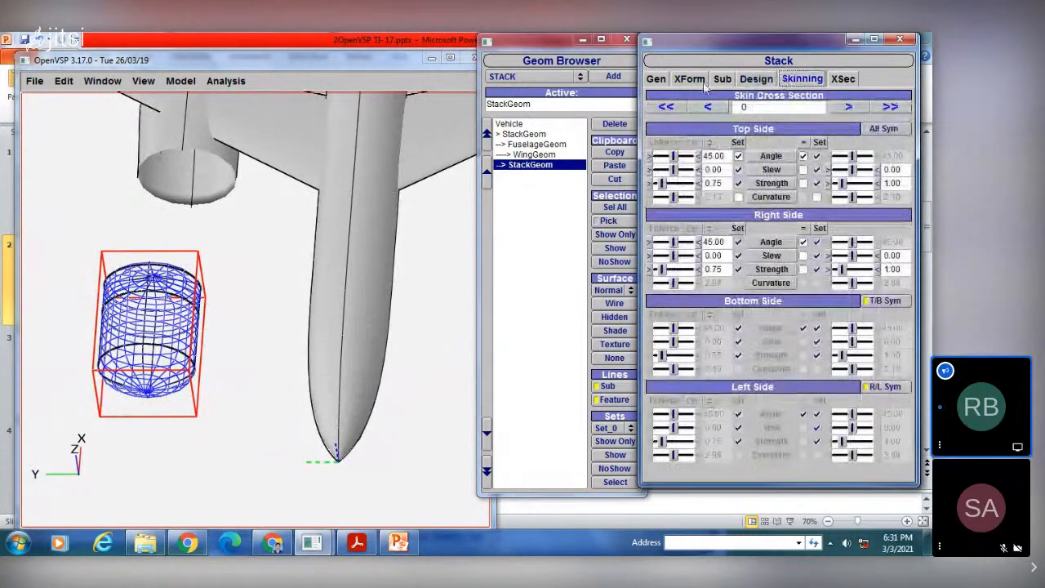
click(655, 79)
click(690, 79)
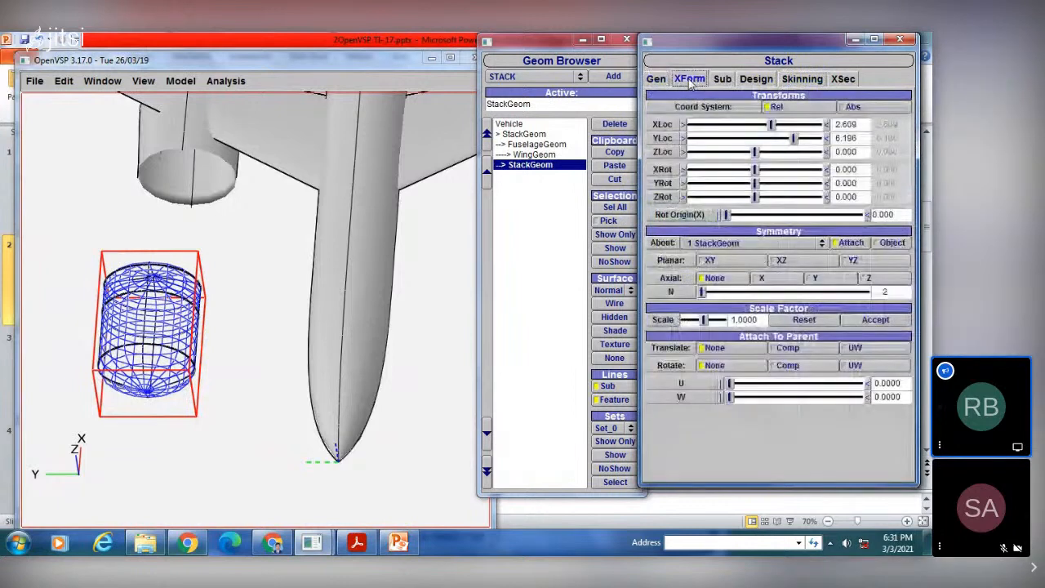
click(722, 79)
click(765, 79)
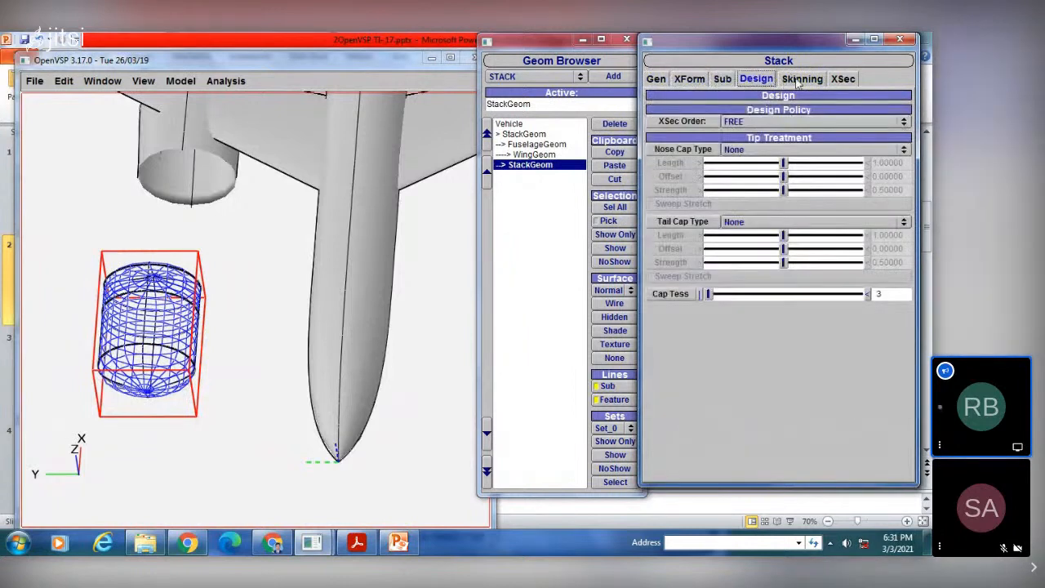
Step: Set the second stack's top-side skinning to angle 135, slew 46.96 at section 0 and angle 74.35, slew 58.70, strength 3.00 at section 1
click(804, 79)
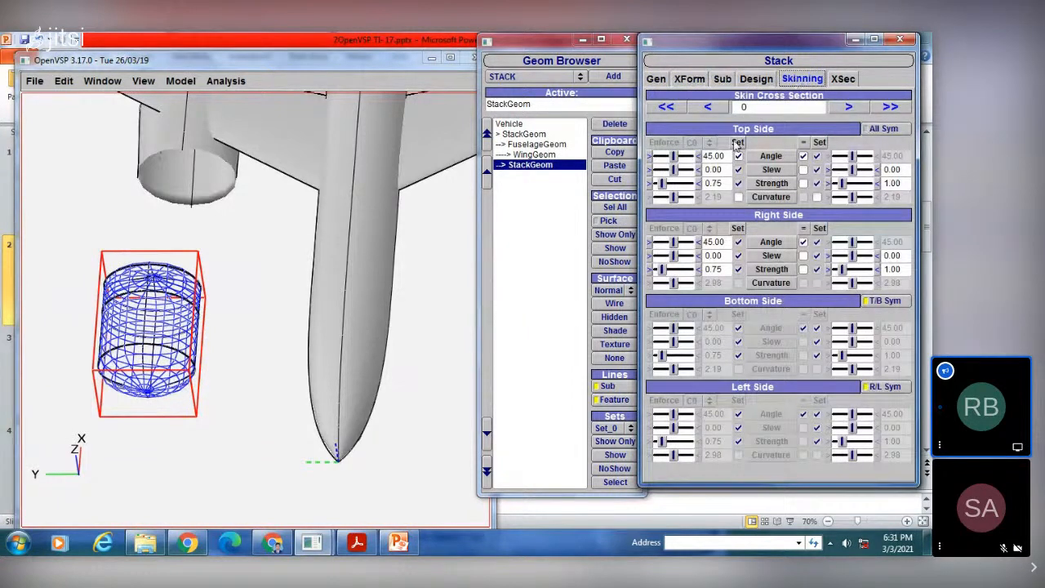
drag(680, 157, 684, 196)
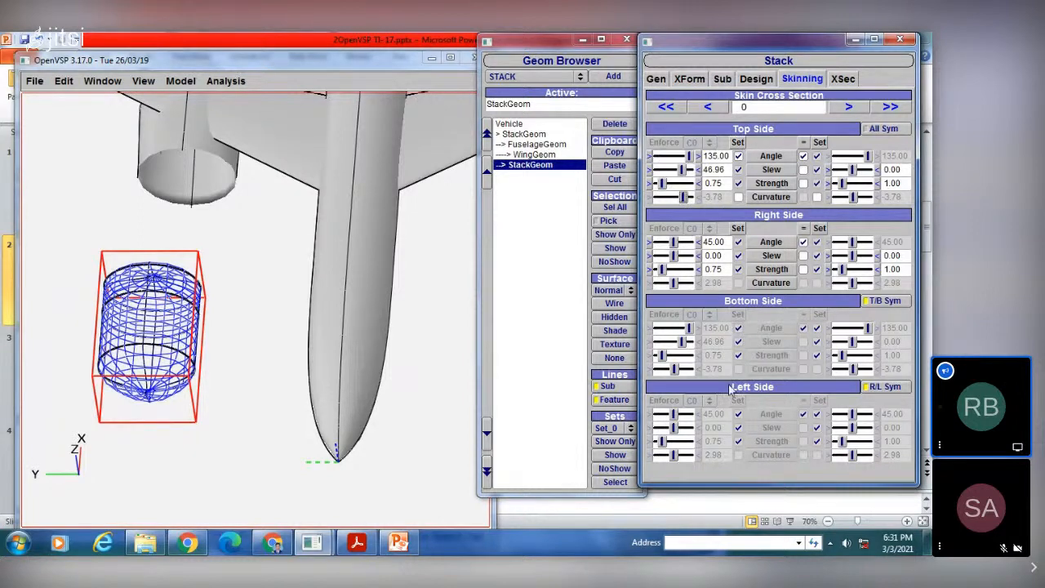
click(846, 107)
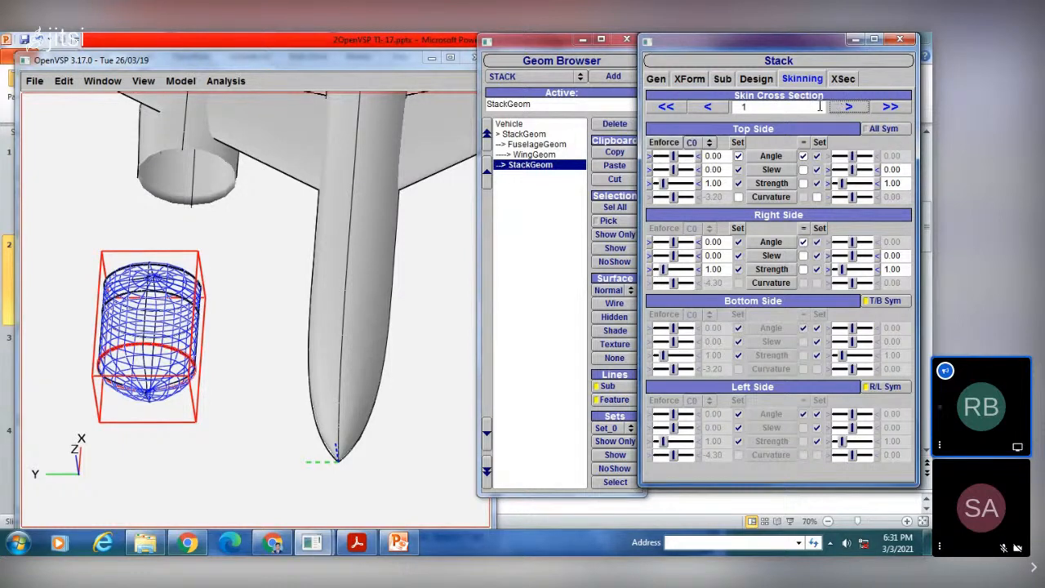
drag(675, 157, 680, 186)
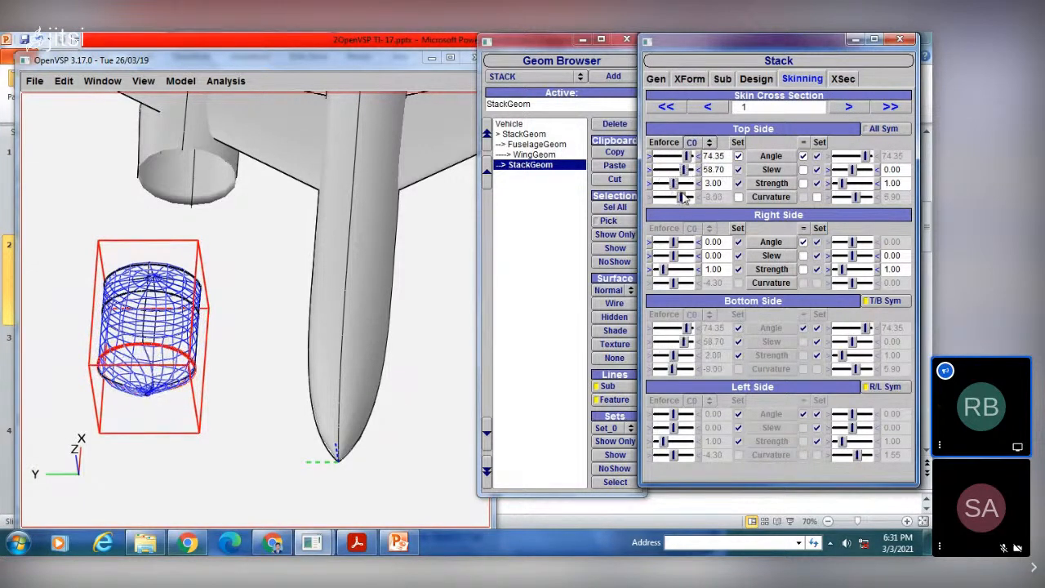
Step: Adjust the top-side slew at skinning section 2 and set the right-side angle at section 3 to 90
click(848, 108)
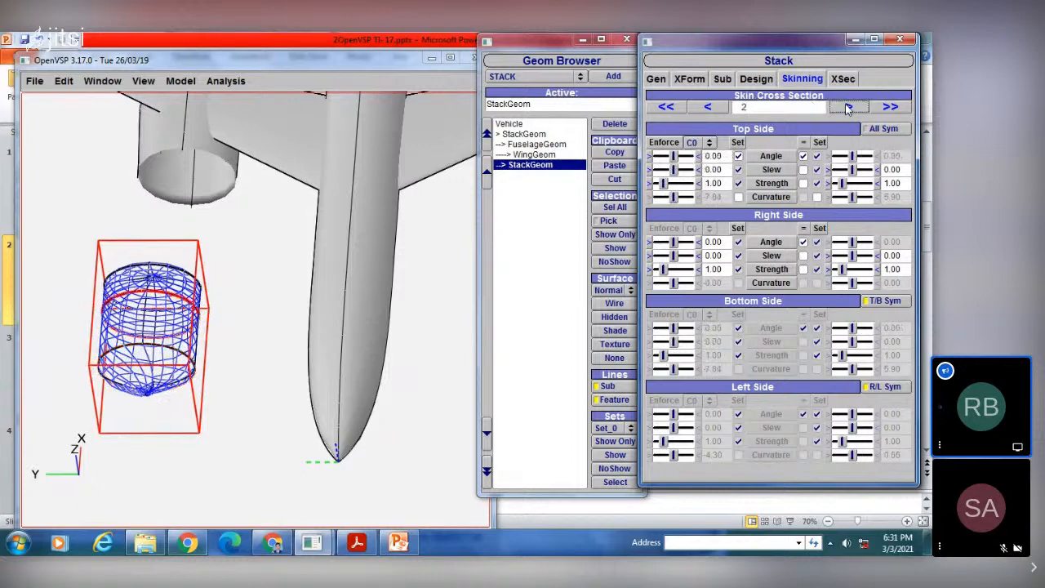
drag(673, 169, 695, 171)
click(849, 108)
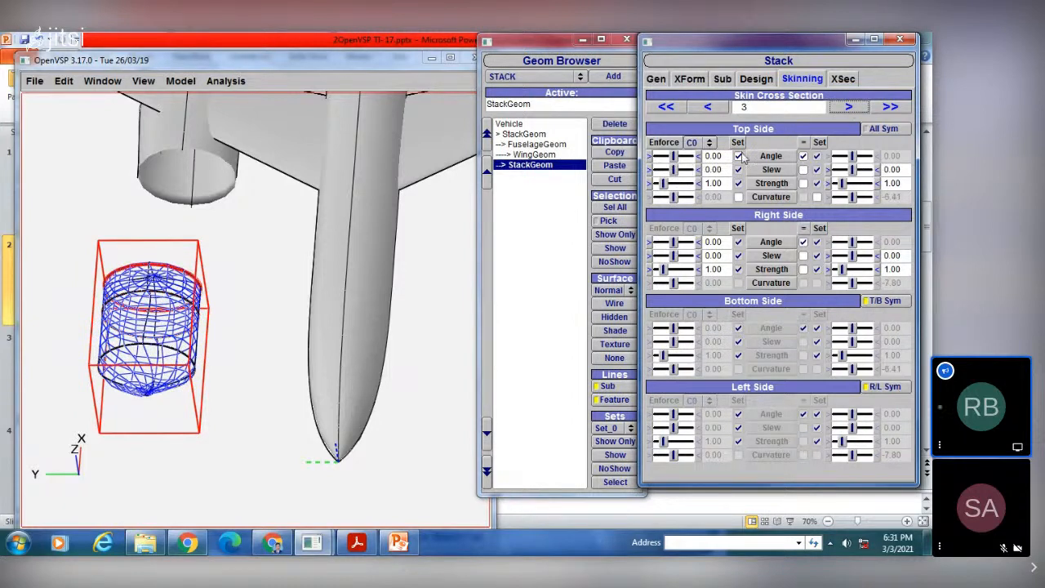
click(689, 242)
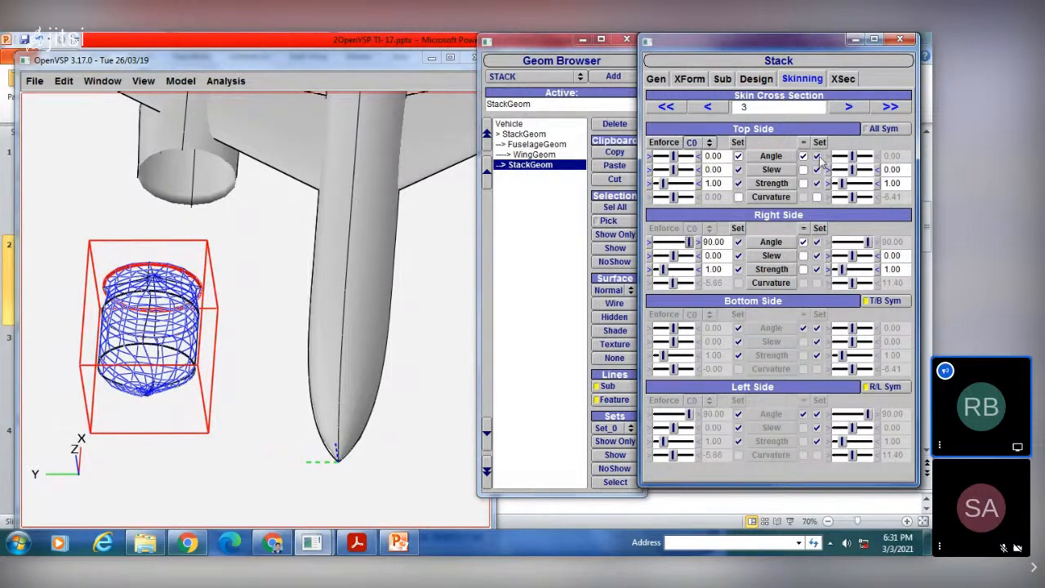
Step: Open the cross-section shape settings for the second stack's cross section 3
click(840, 79)
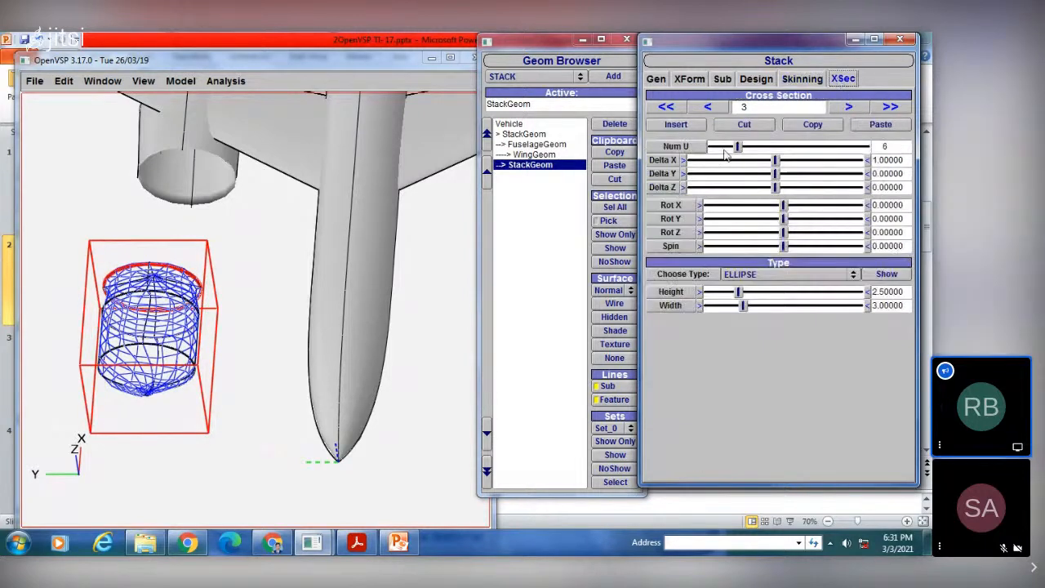